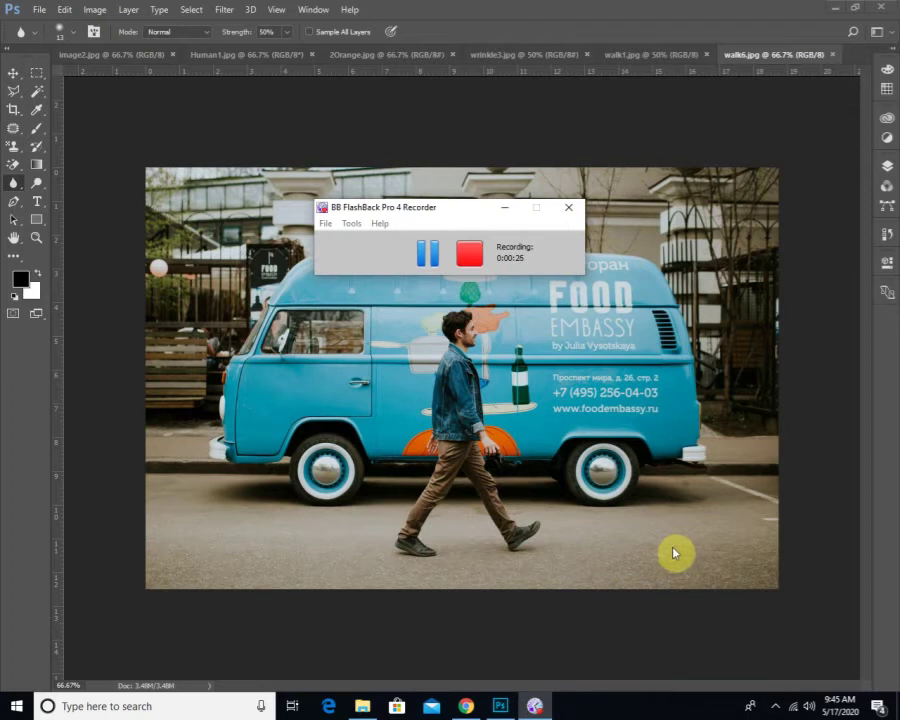
- Look through the open photos, including walk1.jpg, 2Orange.jpg, image2.jpg and wrinkle3.jpg, and bring up Human1.jpg
{"action": "mouse_move", "coordinate": [603, 468]}
{"action": "left_mouse_down"}
{"action": "mouse_move", "coordinate": [593, 430]}
{"action": "mouse_move", "coordinate": [603, 441]}
{"action": "mouse_move", "coordinate": [305, 275]}
{"action": "left_mouse_up"}
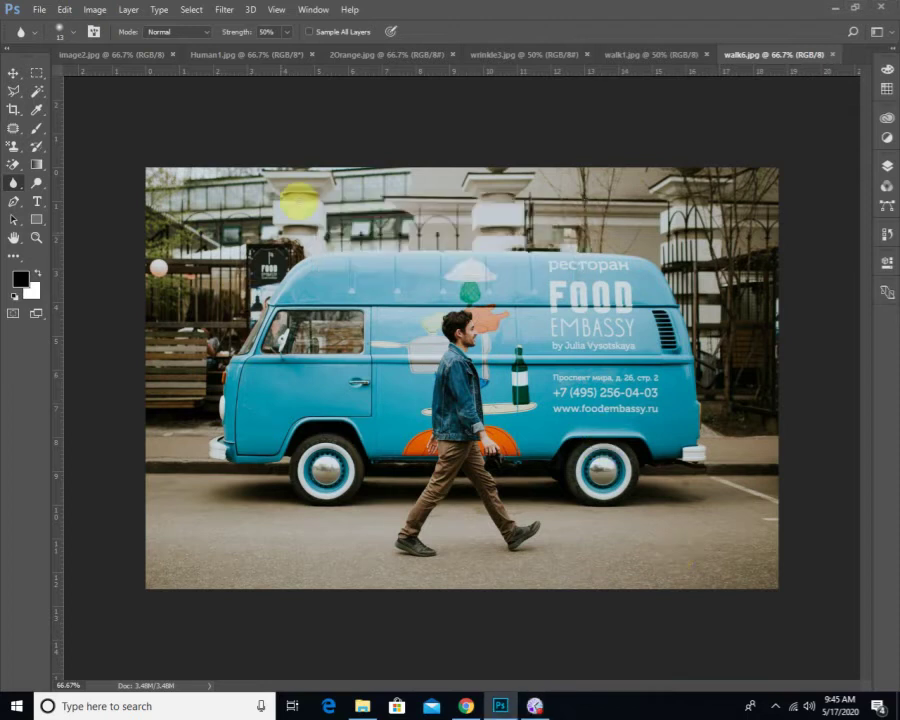
{"action": "left_click", "coordinate": [619, 58]}
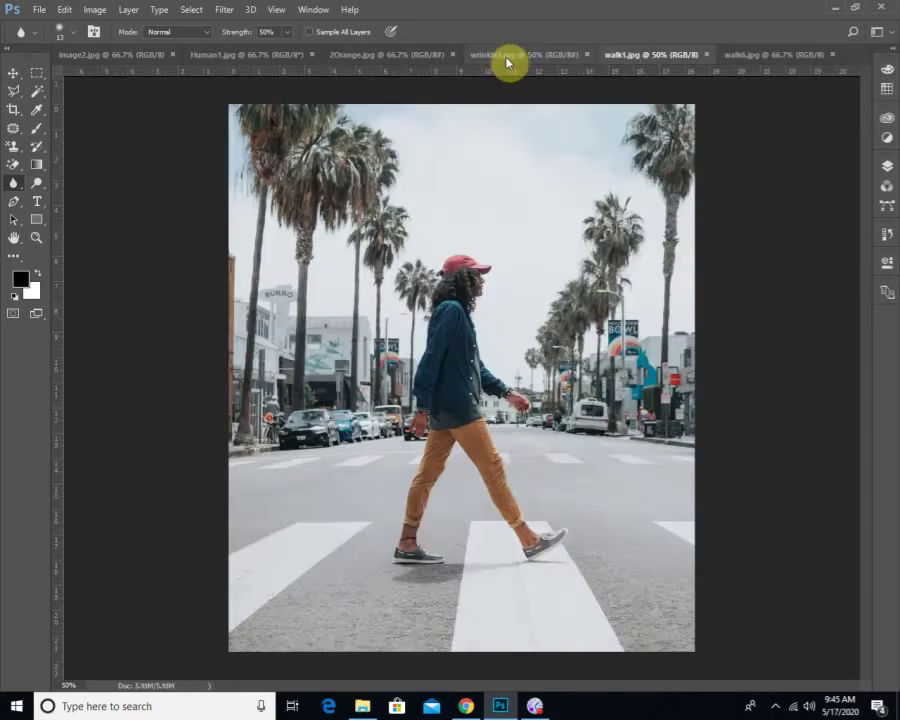
{"action": "left_click", "coordinate": [511, 58]}
{"action": "left_click", "coordinate": [378, 58]}
{"action": "left_click", "coordinate": [262, 57]}
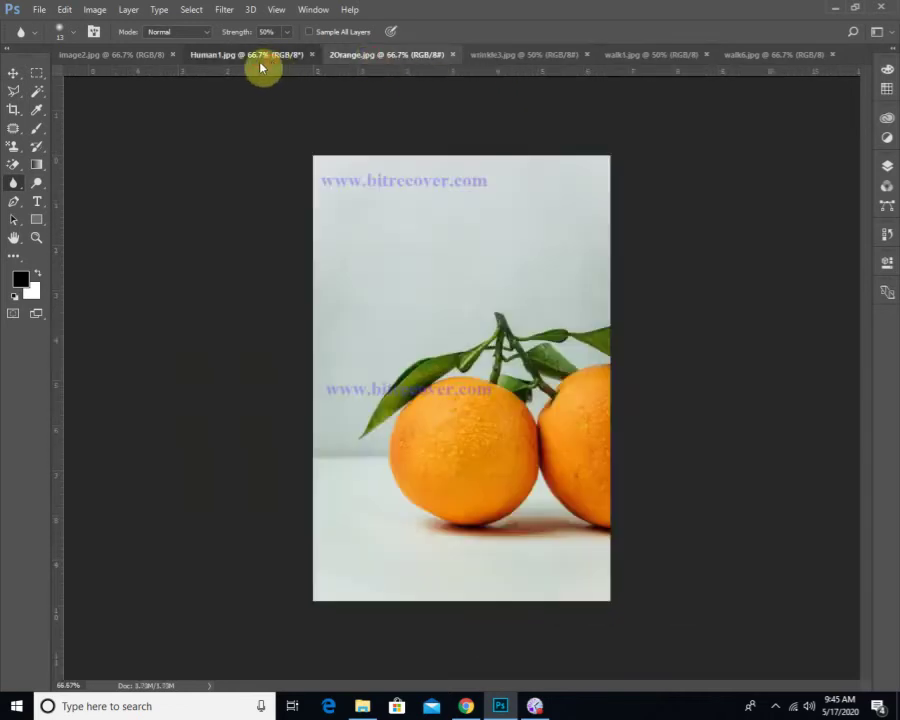
{"action": "left_click", "coordinate": [113, 57]}
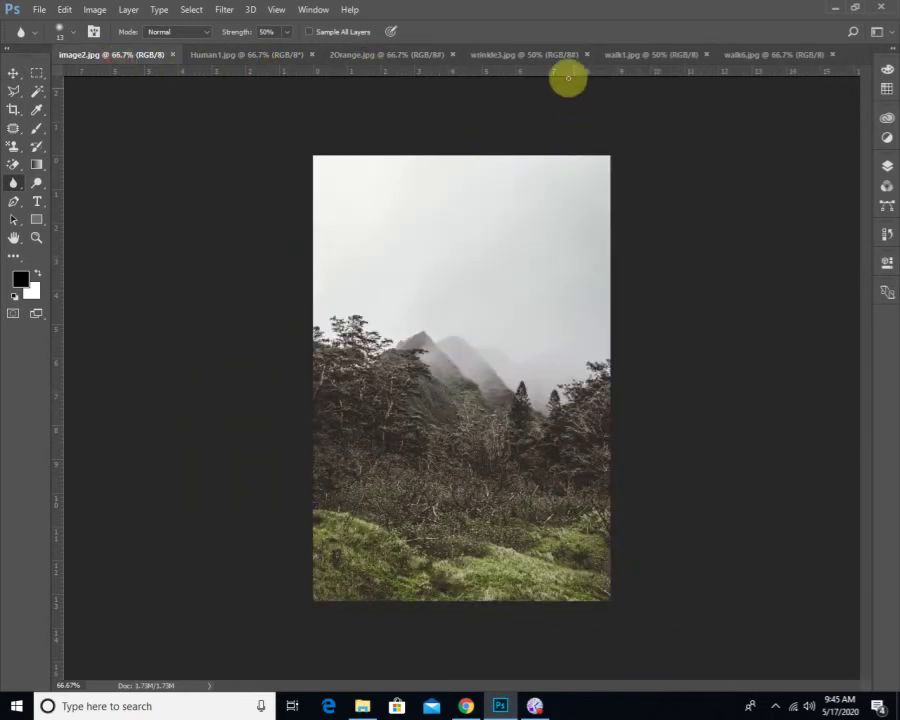
{"action": "left_click", "coordinate": [546, 57]}
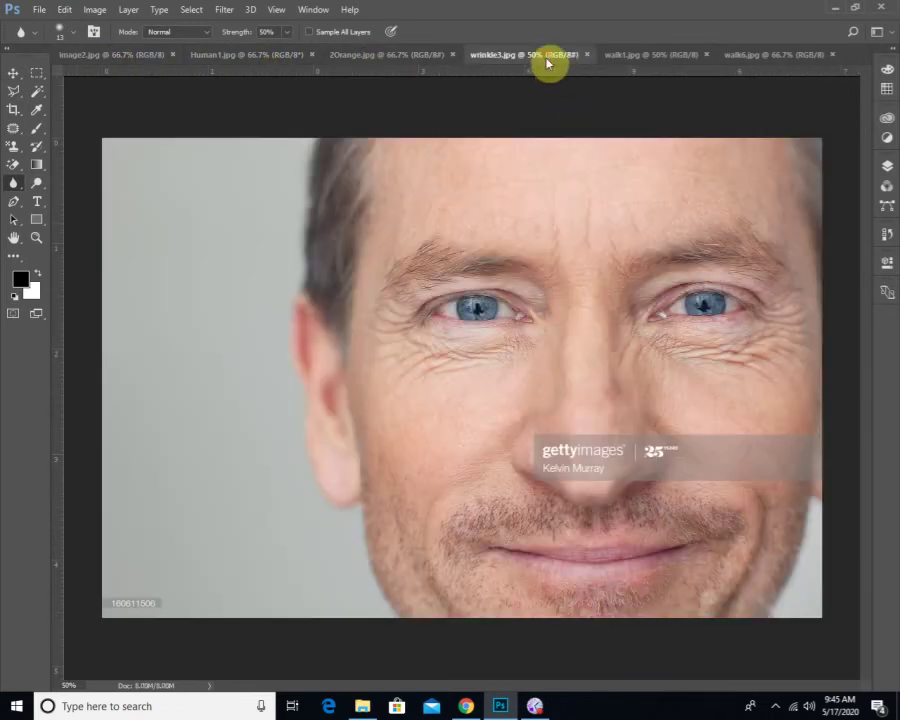
{"action": "left_click", "coordinate": [652, 57]}
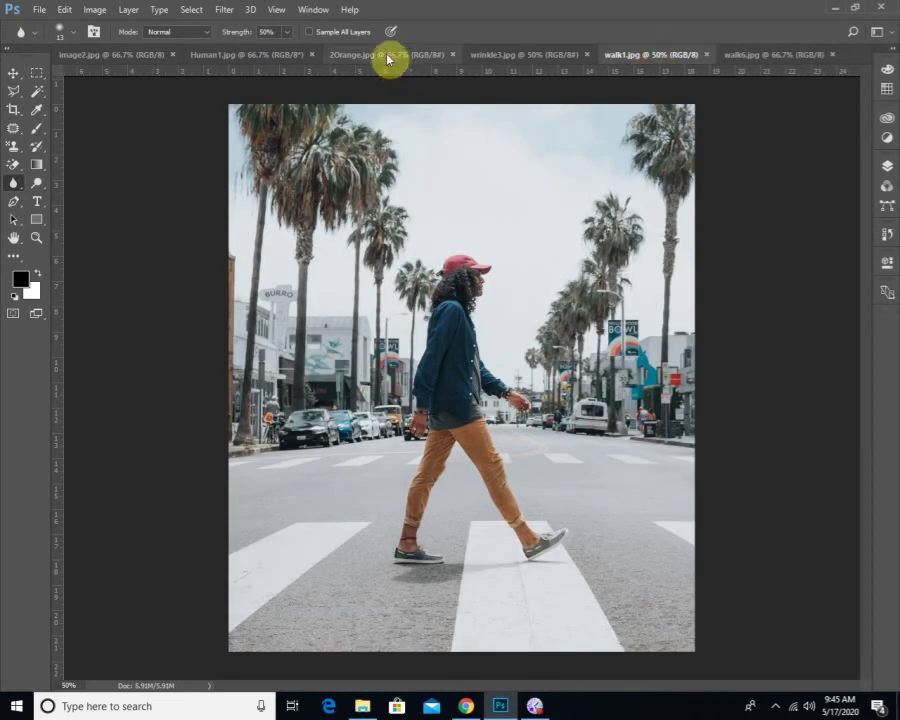
{"action": "left_click", "coordinate": [350, 56]}
{"action": "left_click", "coordinate": [257, 57]}
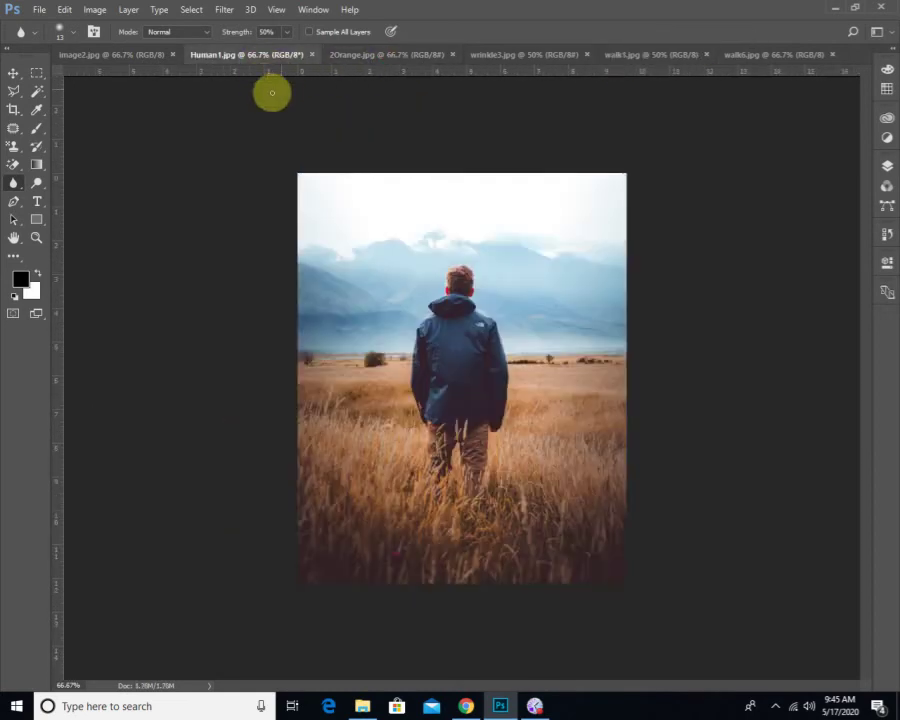
- Activate the Brush Tool and reduce the brush size to 125 px
{"action": "left_click", "coordinate": [35, 136]}
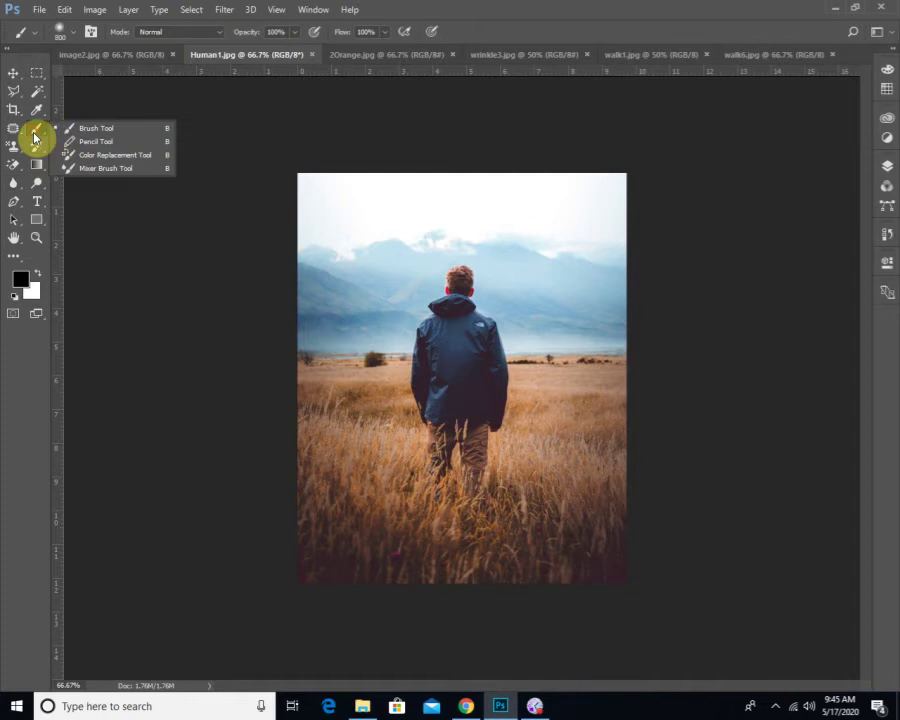
{"action": "left_click", "coordinate": [105, 134]}
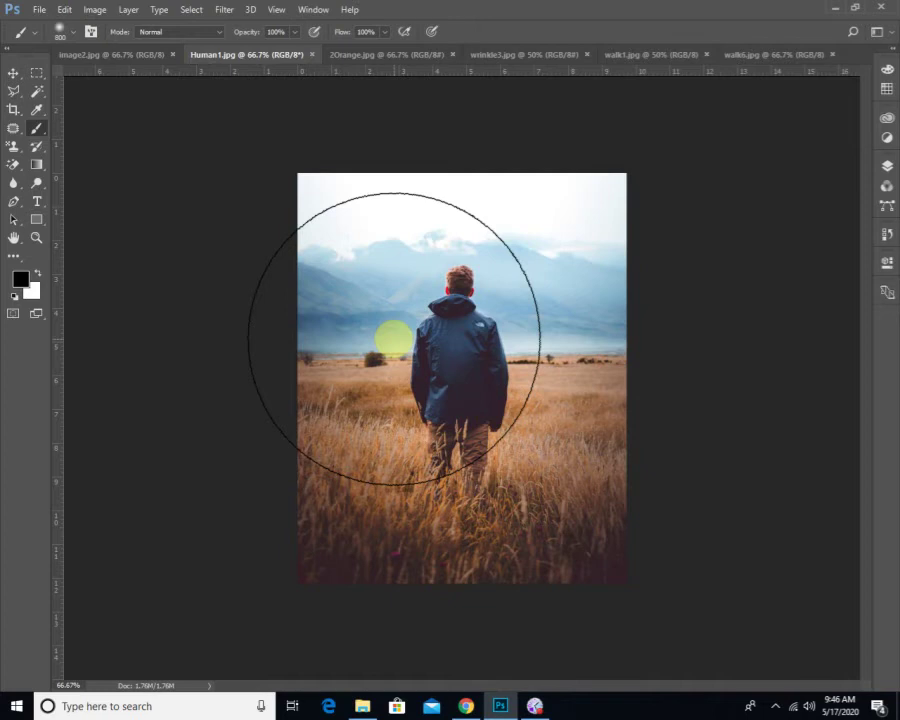
{"action": "key", "text": "bracketleft"}
{"action": "key", "text": "bracketleft"}
{"action": "key", "text": "bracketleft"}
{"action": "key", "text": "bracketleft"}
{"action": "key", "text": "bracketleft"}
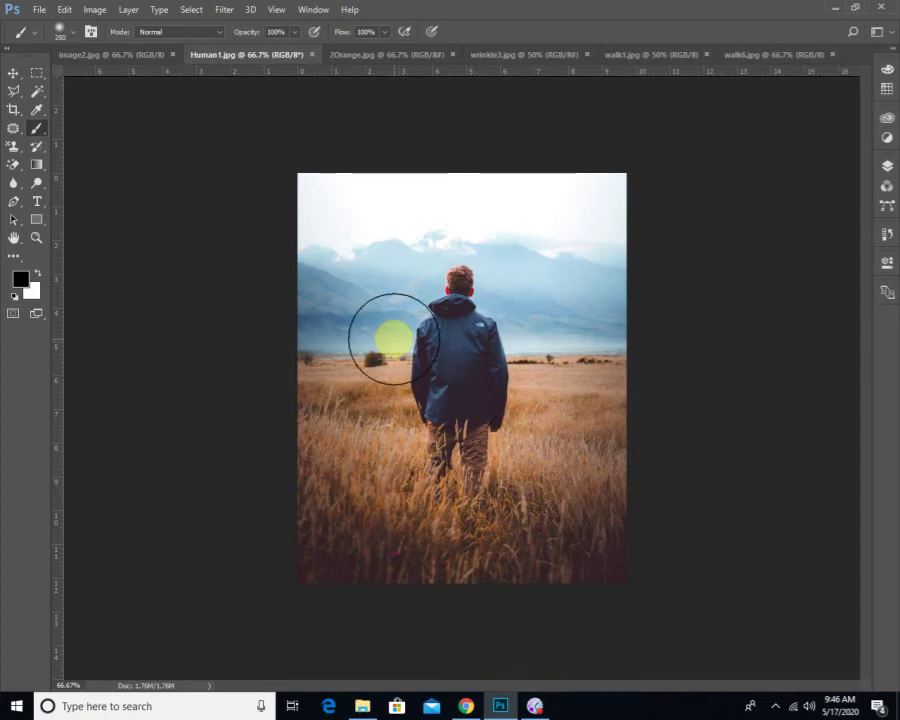
{"action": "key", "text": "bracketleft"}
{"action": "key", "text": "bracketleft"}
{"action": "key", "text": "bracketleft"}
{"action": "key", "text": "bracketleft"}
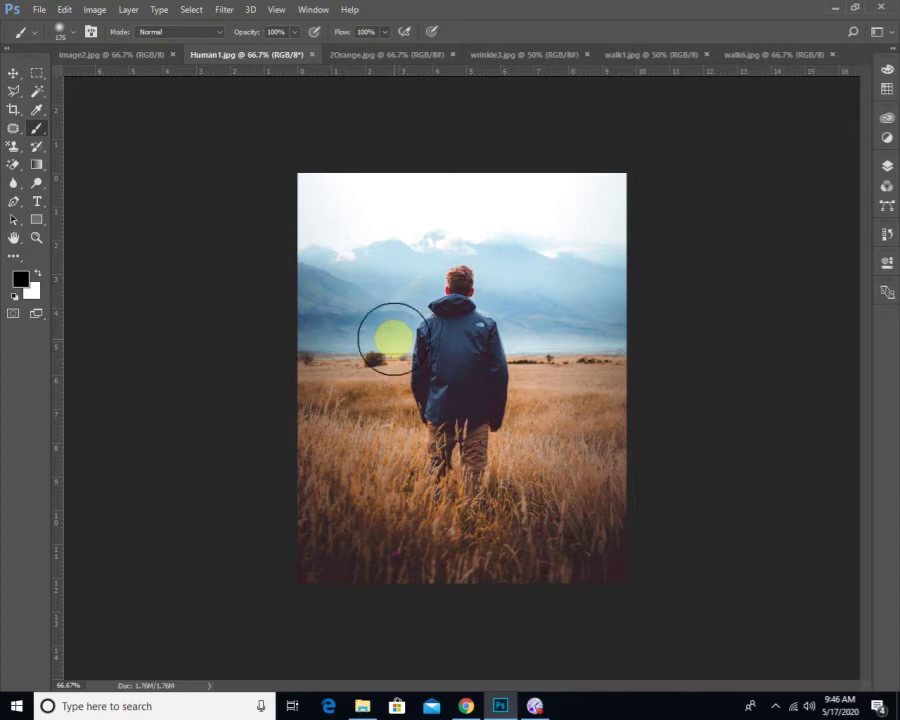
{"action": "key", "text": "bracketright"}
{"action": "key", "text": "bracketleft"}
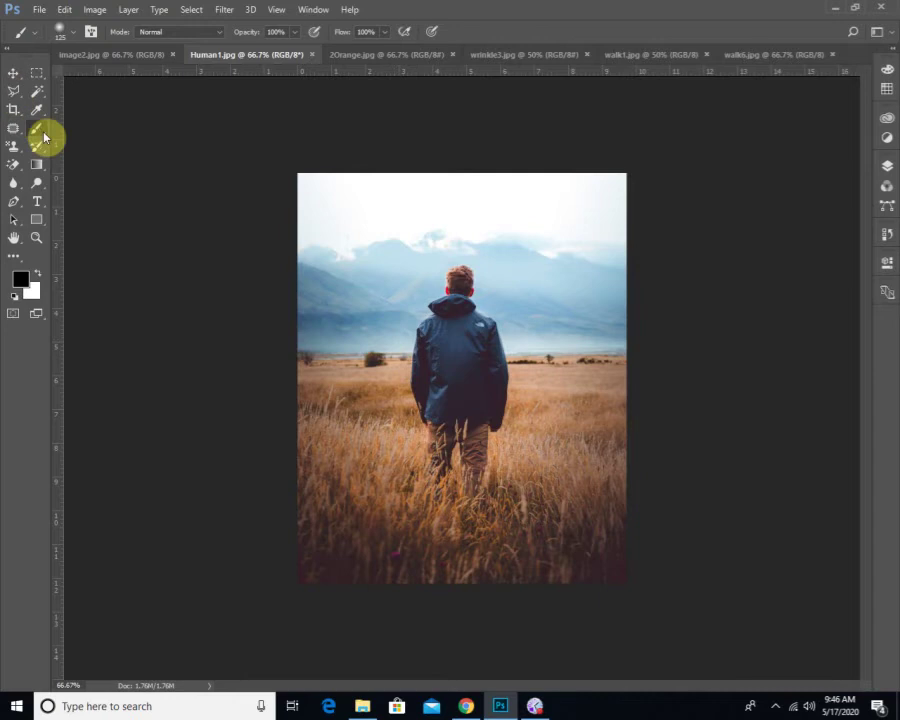
- Try the recent 1500 px and 200 px soft brushes and the hard round brush preset
{"action": "left_click", "coordinate": [71, 35]}
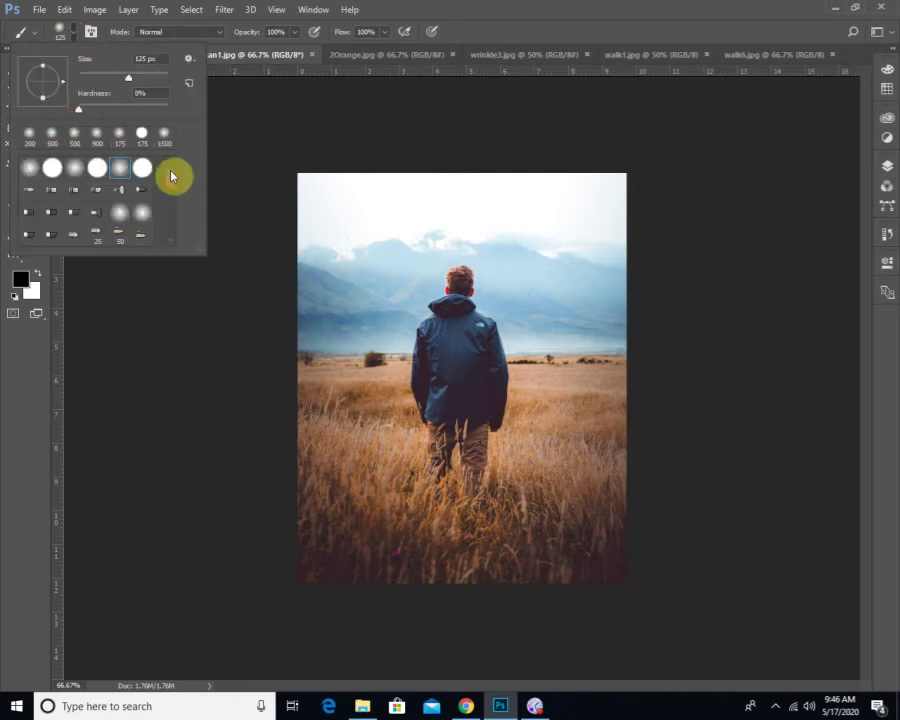
{"action": "mouse_move", "coordinate": [170, 176]}
{"action": "left_mouse_down"}
{"action": "mouse_move", "coordinate": [171, 255]}
{"action": "mouse_move", "coordinate": [176, 173]}
{"action": "mouse_move", "coordinate": [176, 237]}
{"action": "mouse_move", "coordinate": [173, 183]}
{"action": "left_mouse_up"}
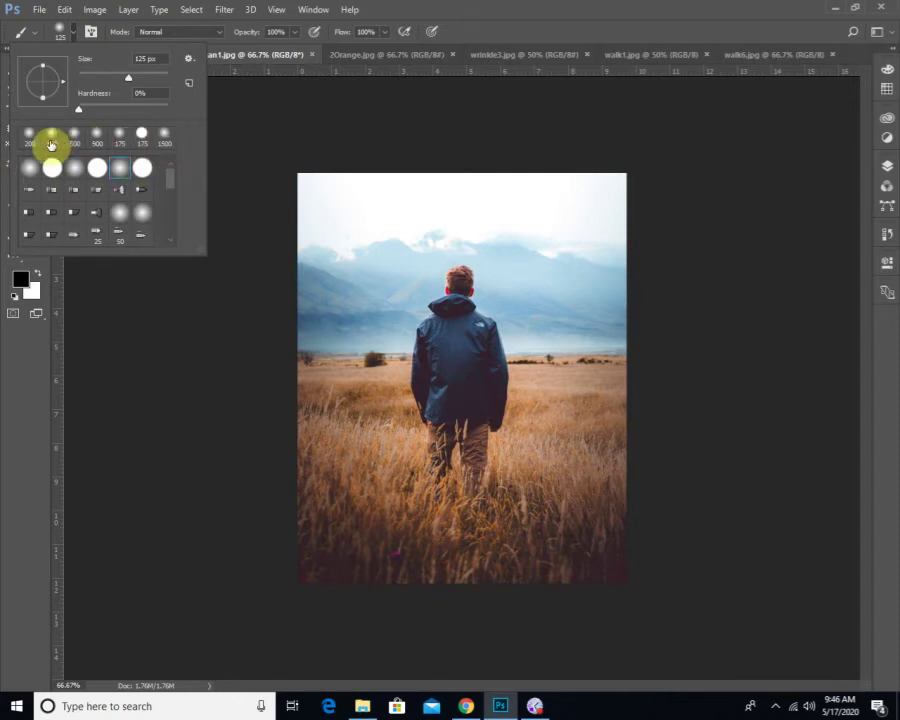
{"action": "left_click", "coordinate": [161, 142]}
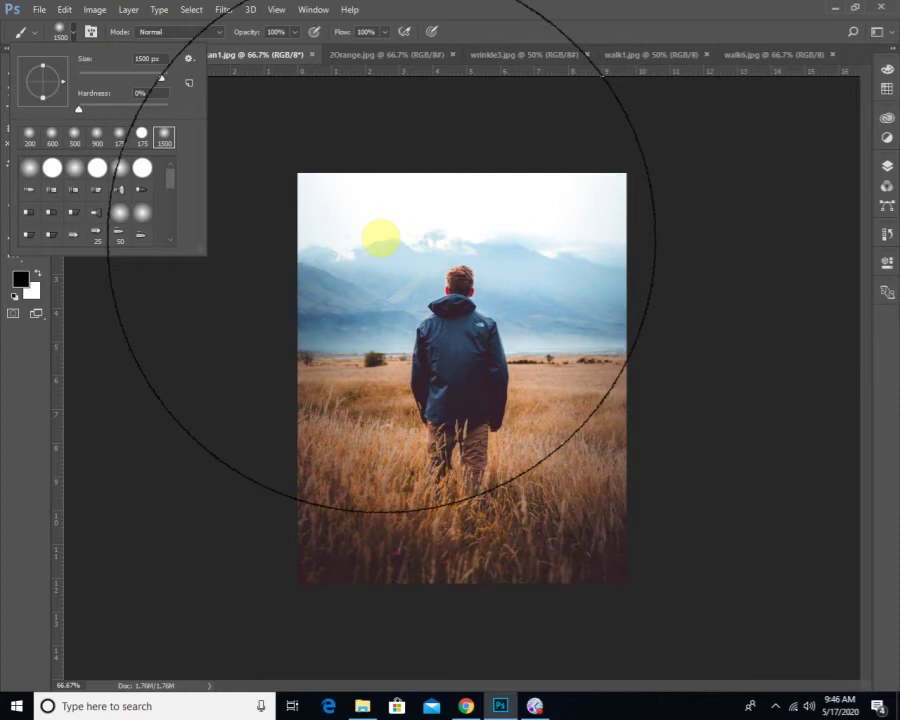
{"action": "left_click", "coordinate": [30, 135]}
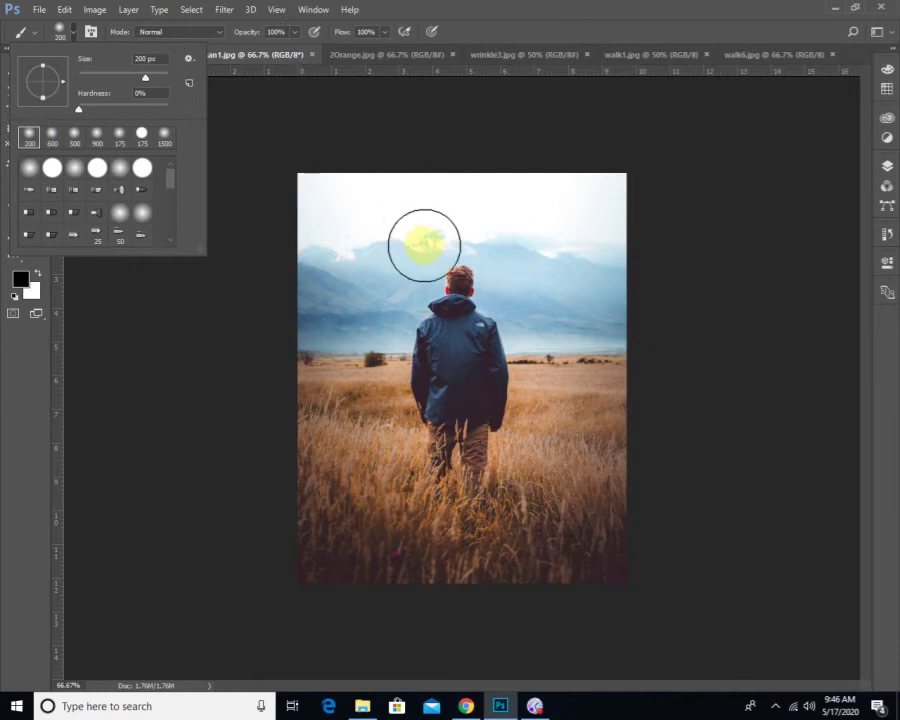
{"action": "left_click", "coordinate": [145, 170]}
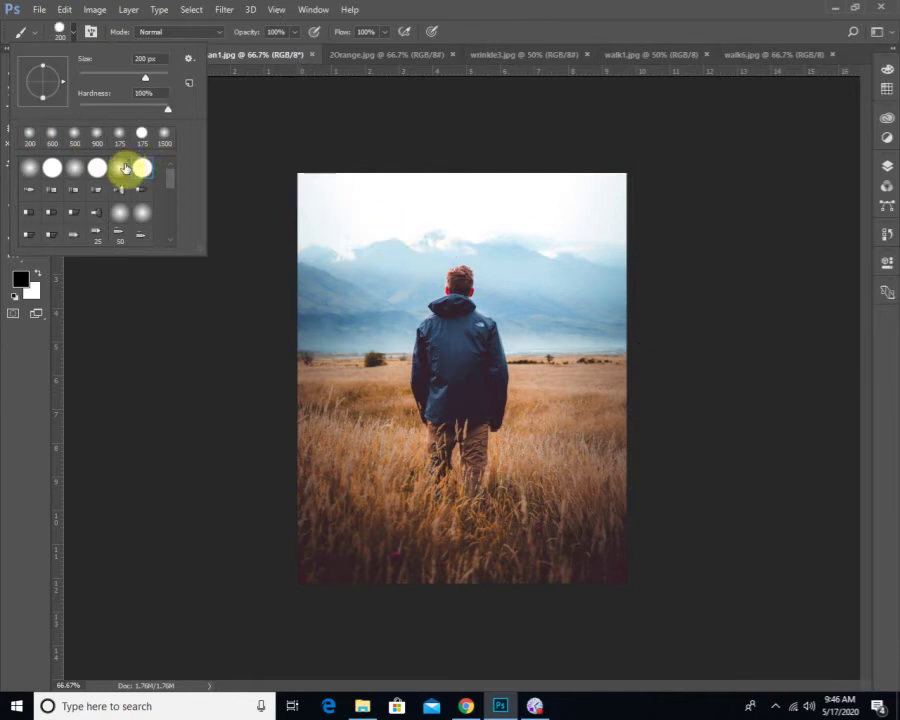
{"action": "left_click", "coordinate": [120, 168]}
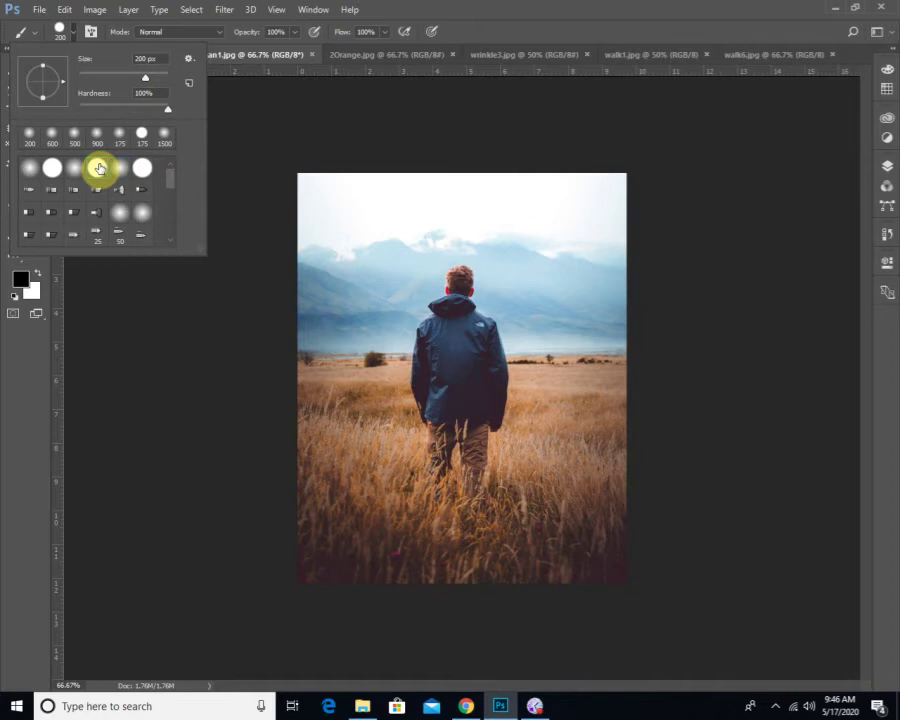
- Paint a black zigzag down across the man with a soft round brush at 53 px and 0% hardness
{"action": "left_click", "coordinate": [70, 177]}
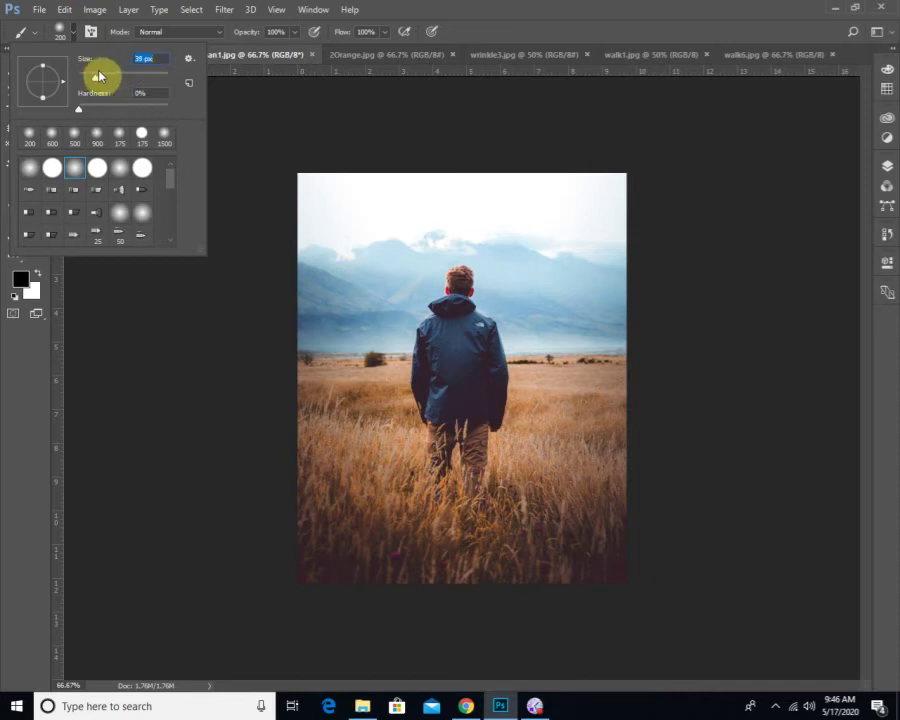
{"action": "mouse_move", "coordinate": [99, 76]}
{"action": "left_mouse_down"}
{"action": "mouse_move", "coordinate": [110, 124]}
{"action": "mouse_move", "coordinate": [142, 125]}
{"action": "mouse_move", "coordinate": [141, 113]}
{"action": "mouse_move", "coordinate": [72, 104]}
{"action": "mouse_move", "coordinate": [201, 110]}
{"action": "mouse_move", "coordinate": [56, 114]}
{"action": "left_mouse_up"}
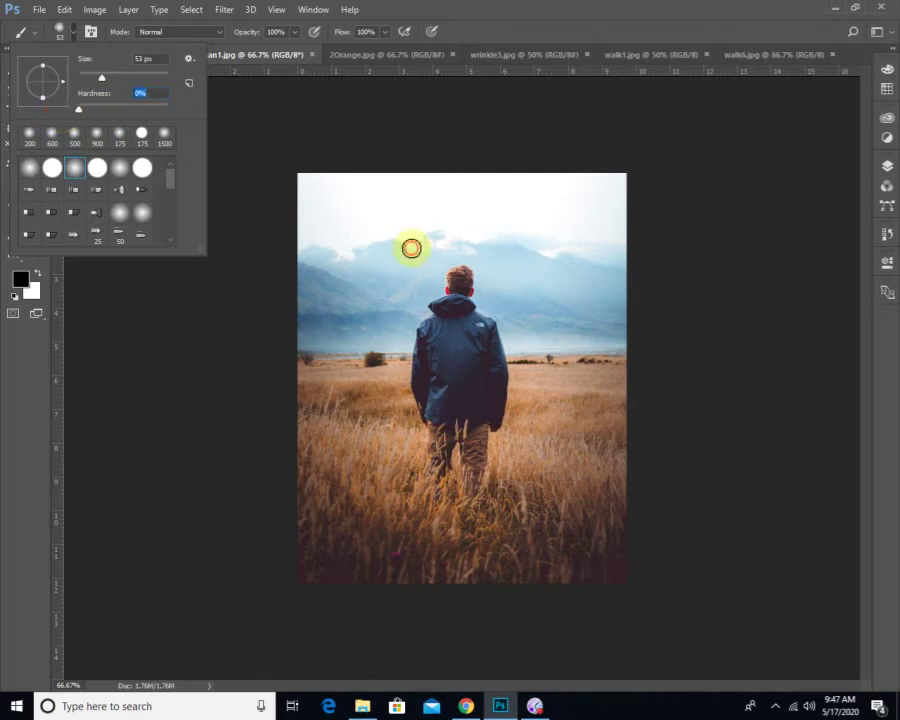
{"action": "mouse_move", "coordinate": [411, 248]}
{"action": "left_mouse_down"}
{"action": "mouse_move", "coordinate": [436, 298]}
{"action": "mouse_move", "coordinate": [462, 301]}
{"action": "mouse_move", "coordinate": [472, 369]}
{"action": "mouse_move", "coordinate": [508, 409]}
{"action": "mouse_move", "coordinate": [527, 498]}
{"action": "left_mouse_up"}
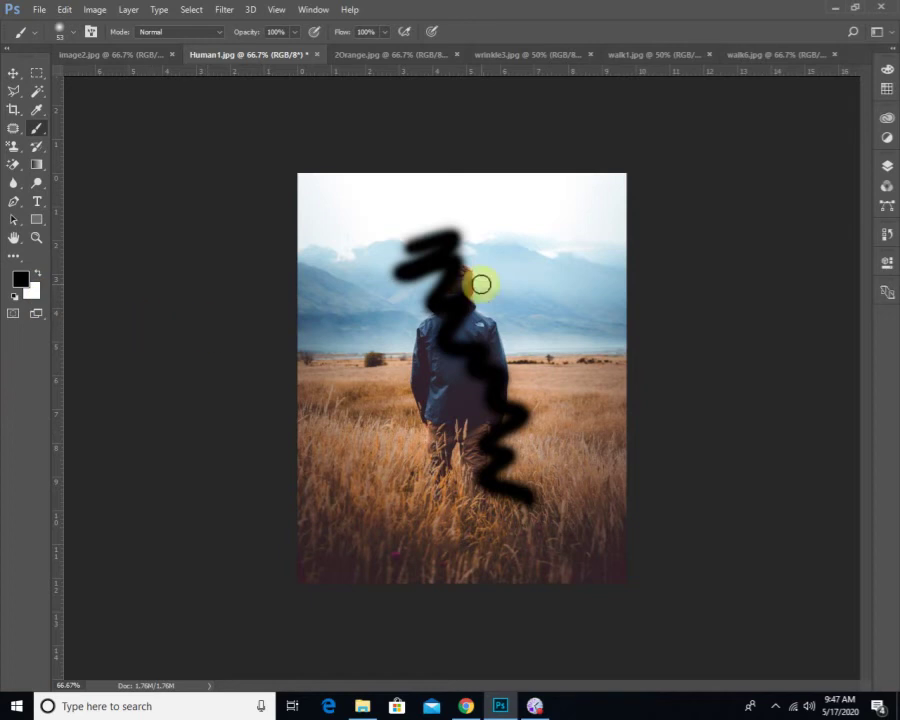
- Set the foreground color to bright red and paint a thick looping stroke over the man and the grass
{"action": "left_click", "coordinate": [20, 280]}
{"action": "left_click_drag", "start_coordinate": [384, 310], "coordinate": [449, 207]}
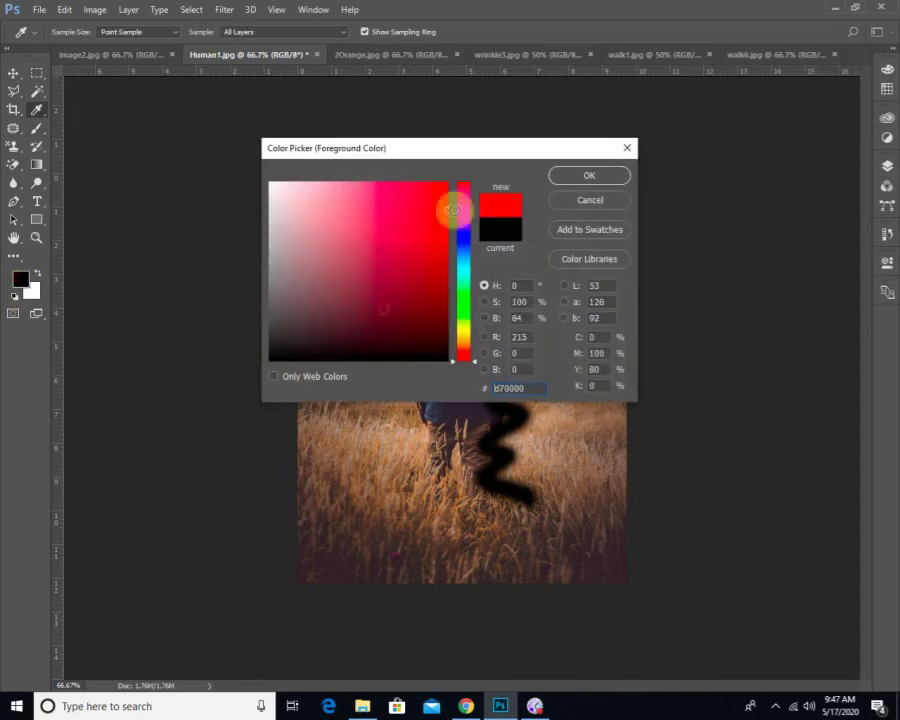
{"action": "left_click", "coordinate": [608, 178]}
{"action": "mouse_move", "coordinate": [368, 289]}
{"action": "left_mouse_down"}
{"action": "mouse_move", "coordinate": [428, 337]}
{"action": "mouse_move", "coordinate": [363, 450]}
{"action": "mouse_move", "coordinate": [363, 470]}
{"action": "mouse_move", "coordinate": [442, 497]}
{"action": "mouse_move", "coordinate": [457, 457]}
{"action": "mouse_move", "coordinate": [447, 422]}
{"action": "left_mouse_up"}
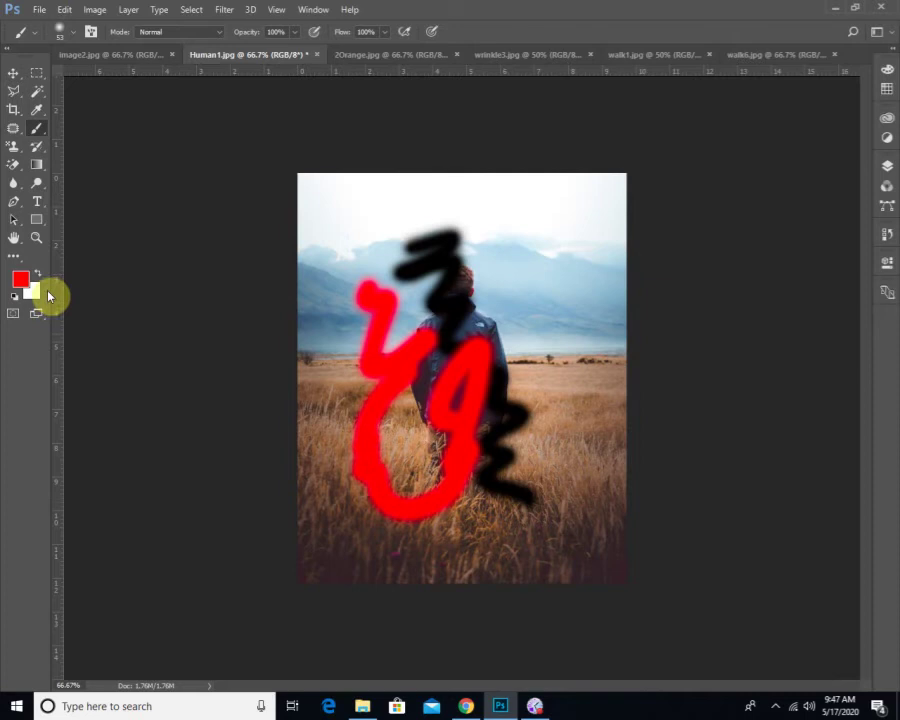
{"action": "key", "text": "x"}
{"action": "key", "text": "x"}
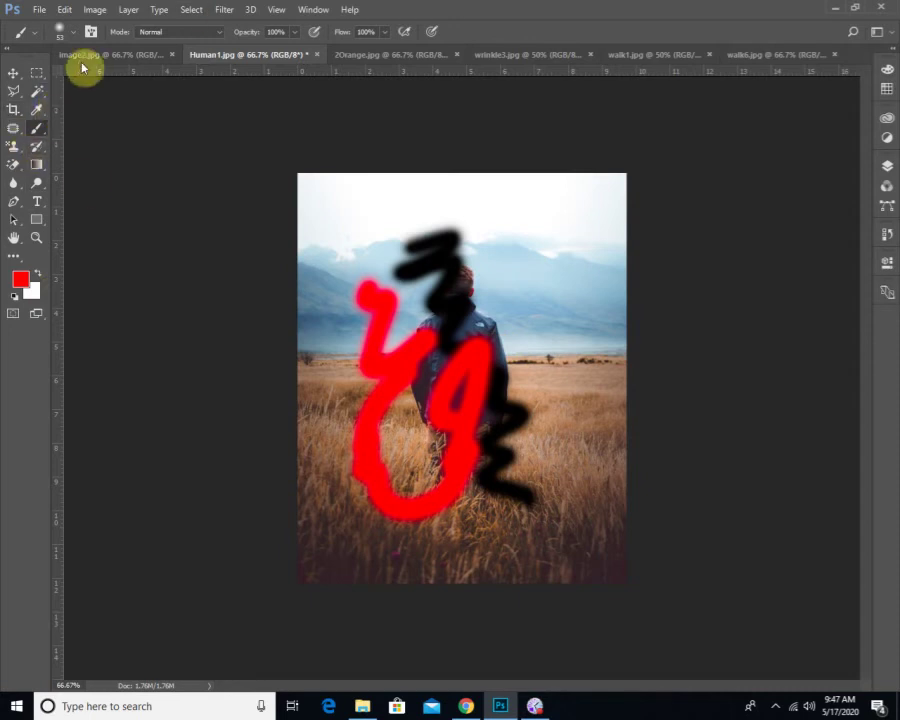
- Choose the 24 px spatter brush preset and paint a red zigzag over the mountains to the right of the man
{"action": "left_click", "coordinate": [72, 34]}
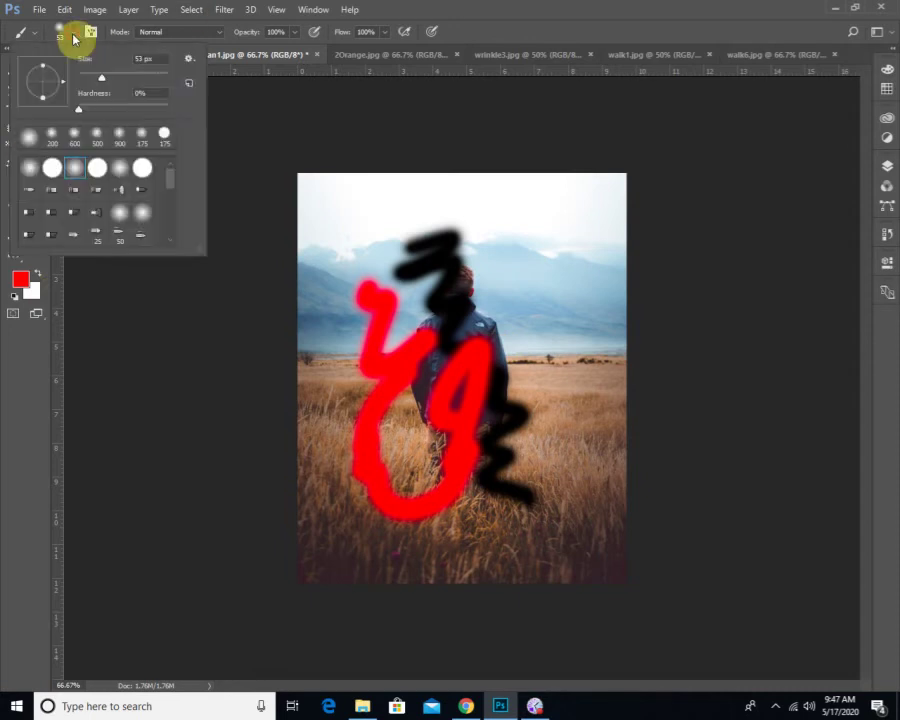
{"action": "left_click", "coordinate": [189, 59]}
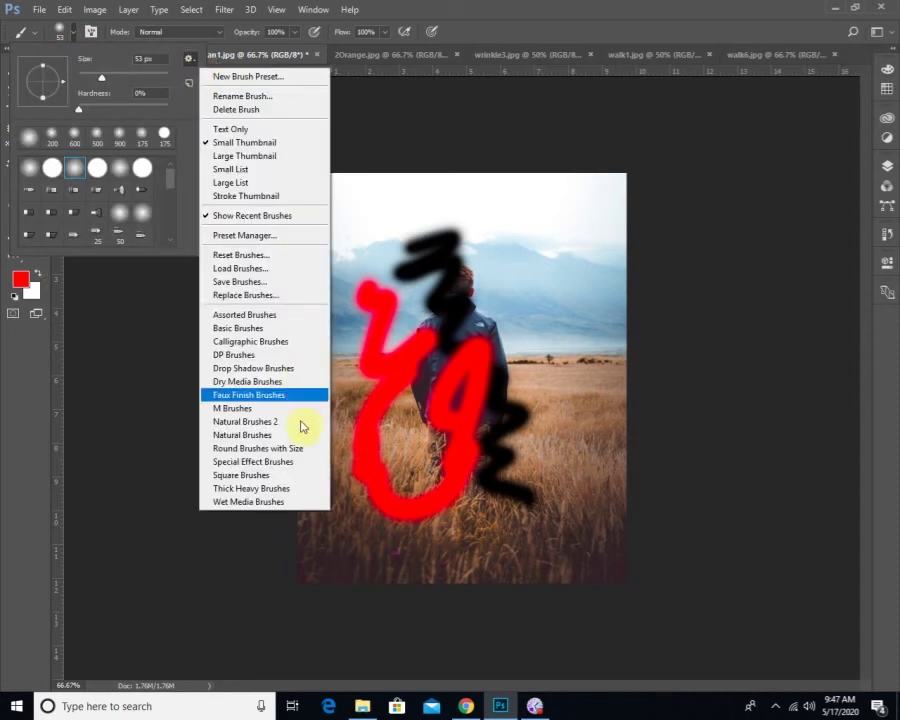
{"action": "left_click", "coordinate": [266, 358]}
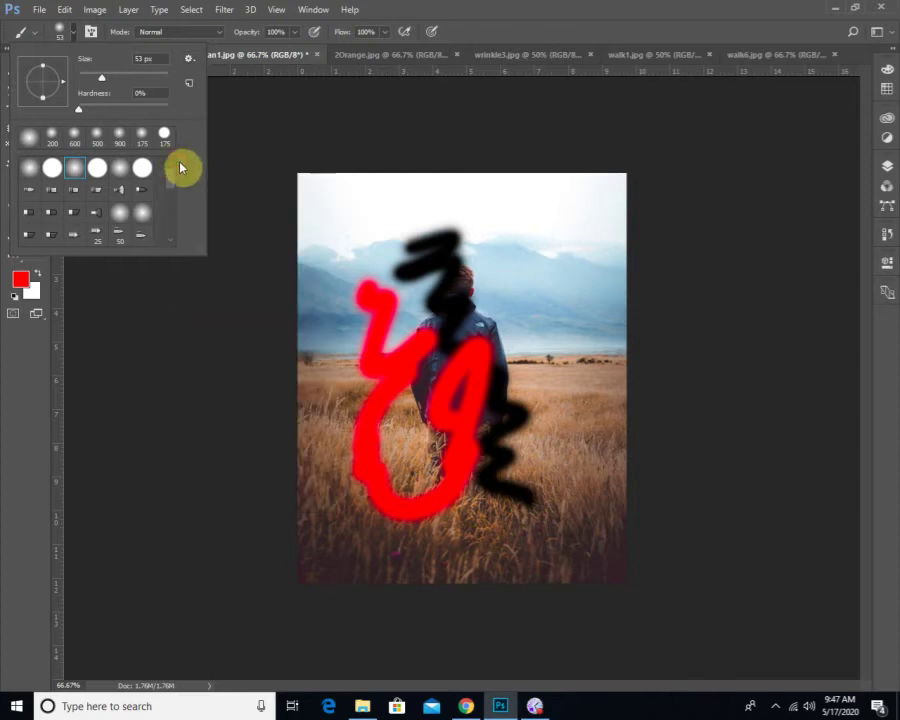
{"action": "scroll", "coordinate": [168, 205], "scroll_direction": "up", "scroll_amount": 3}
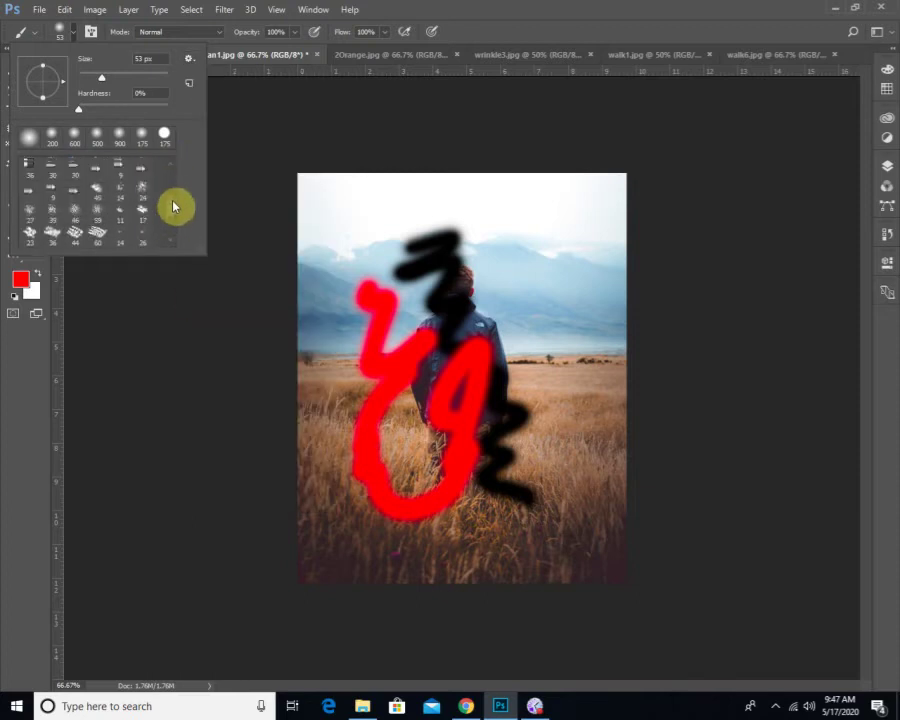
{"action": "left_click", "coordinate": [139, 243]}
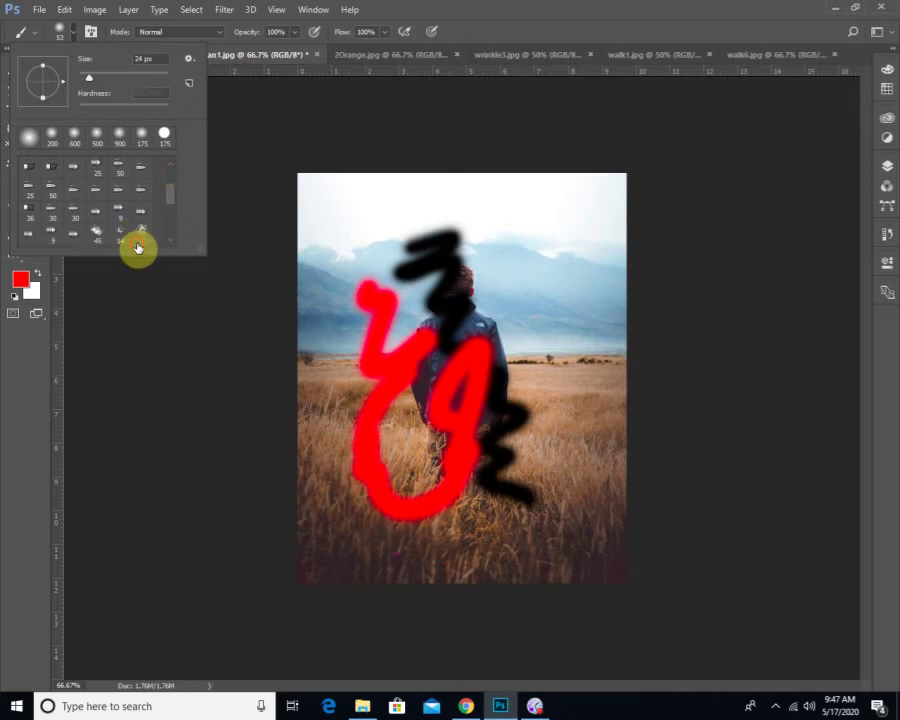
{"action": "mouse_move", "coordinate": [500, 249]}
{"action": "left_mouse_down"}
{"action": "mouse_move", "coordinate": [554, 258]}
{"action": "mouse_move", "coordinate": [529, 287]}
{"action": "mouse_move", "coordinate": [607, 386]}
{"action": "left_mouse_up"}
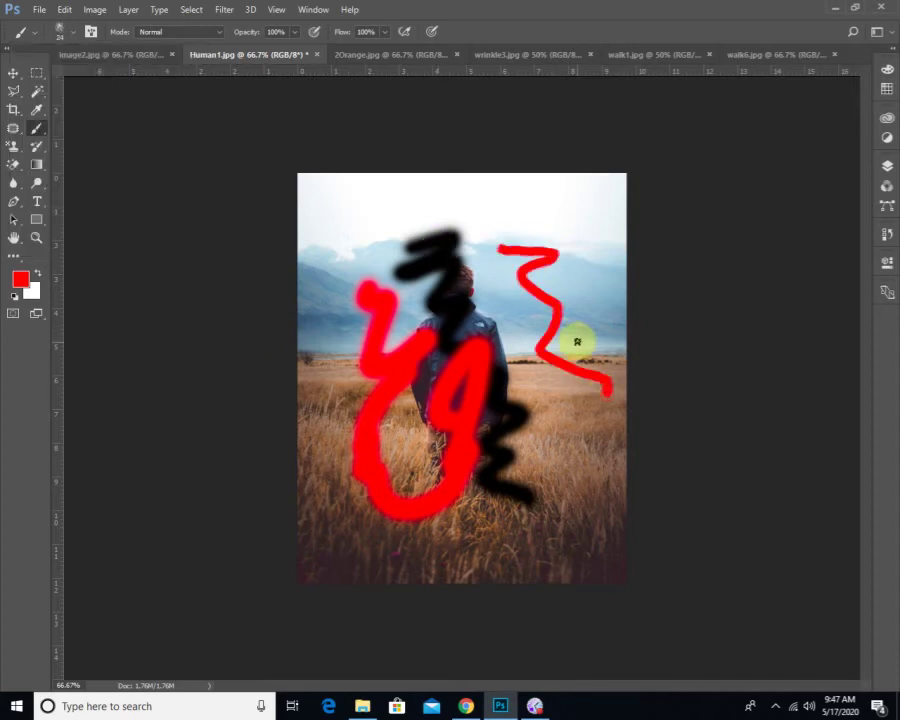
- Paint a short red stroke in the sky and, with the brush enlarged to 90 px, red spatter over the sky and mountains left of the man
{"action": "scroll", "coordinate": [580, 352], "scroll_direction": "up", "scroll_amount": 3}
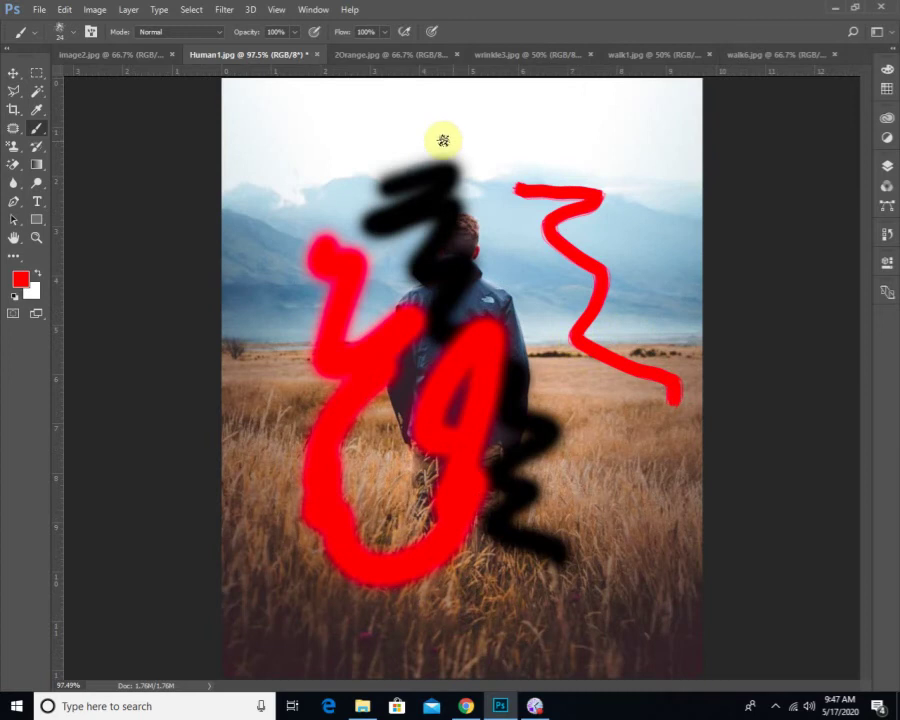
{"action": "left_click_drag", "start_coordinate": [430, 134], "coordinate": [488, 128]}
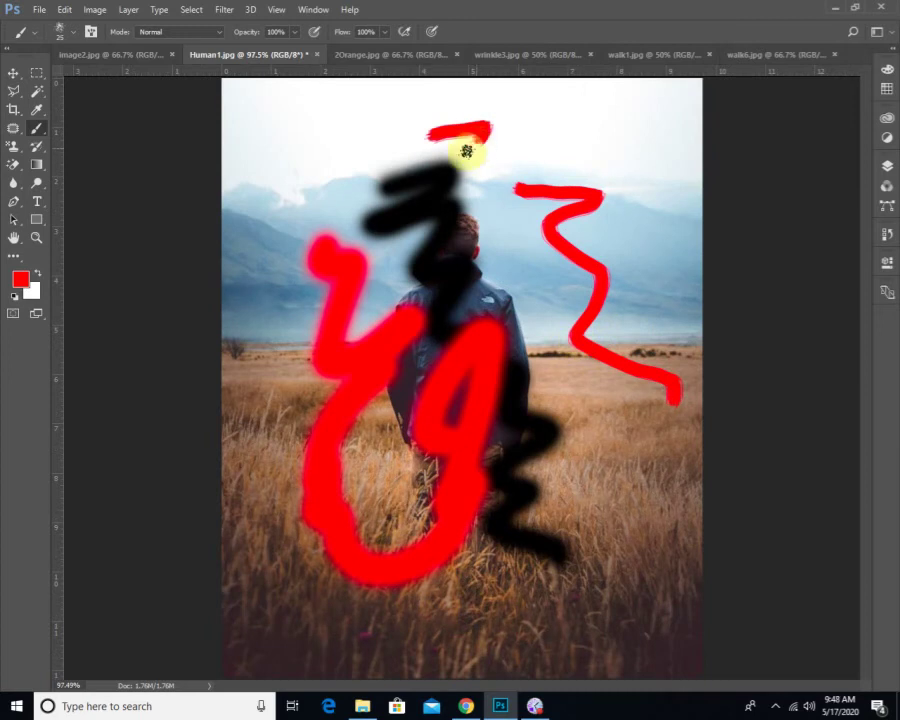
{"action": "key", "text": "bracketright"}
{"action": "key", "text": "bracketright"}
{"action": "key", "text": "bracketright"}
{"action": "left_click_drag", "start_coordinate": [338, 147], "coordinate": [321, 207]}
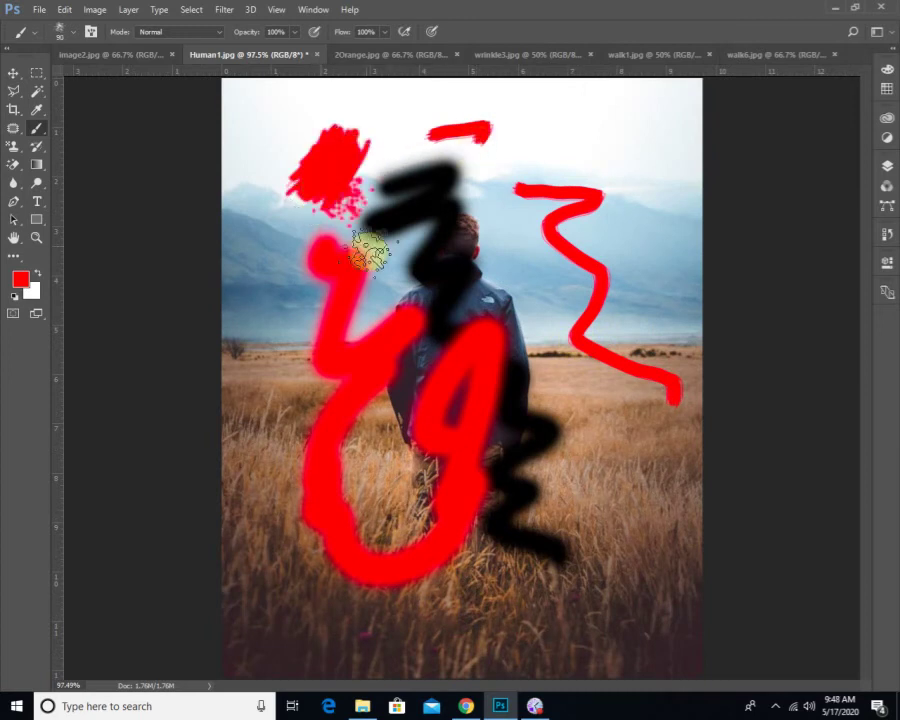
{"action": "mouse_move", "coordinate": [370, 252]}
{"action": "left_mouse_down"}
{"action": "mouse_move", "coordinate": [368, 267]}
{"action": "mouse_move", "coordinate": [311, 257]}
{"action": "mouse_move", "coordinate": [291, 231]}
{"action": "mouse_move", "coordinate": [280, 262]}
{"action": "left_mouse_up"}
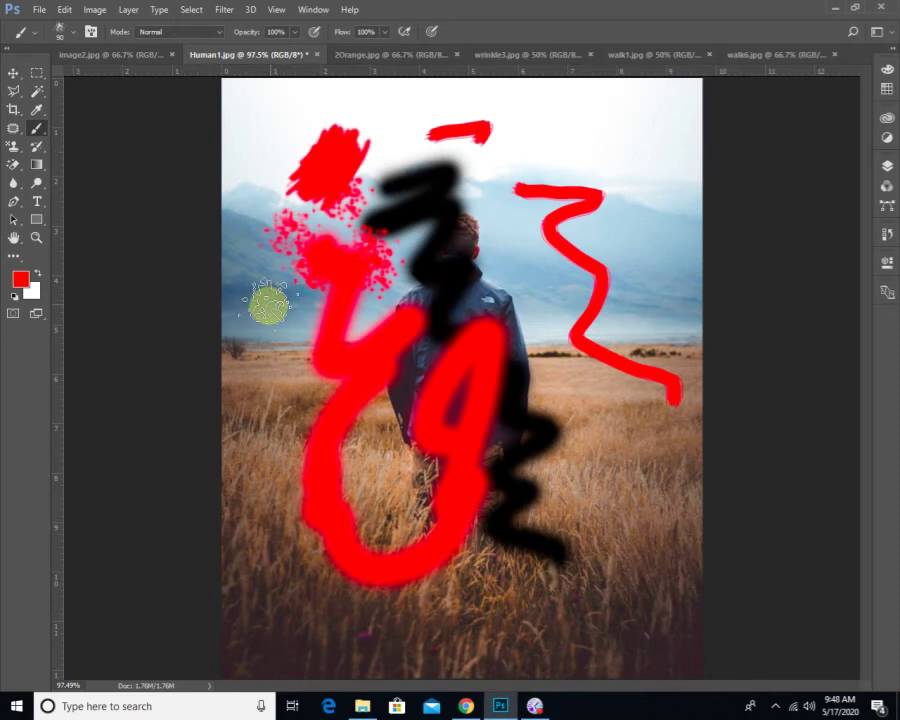
{"action": "left_click_drag", "start_coordinate": [268, 305], "coordinate": [281, 266]}
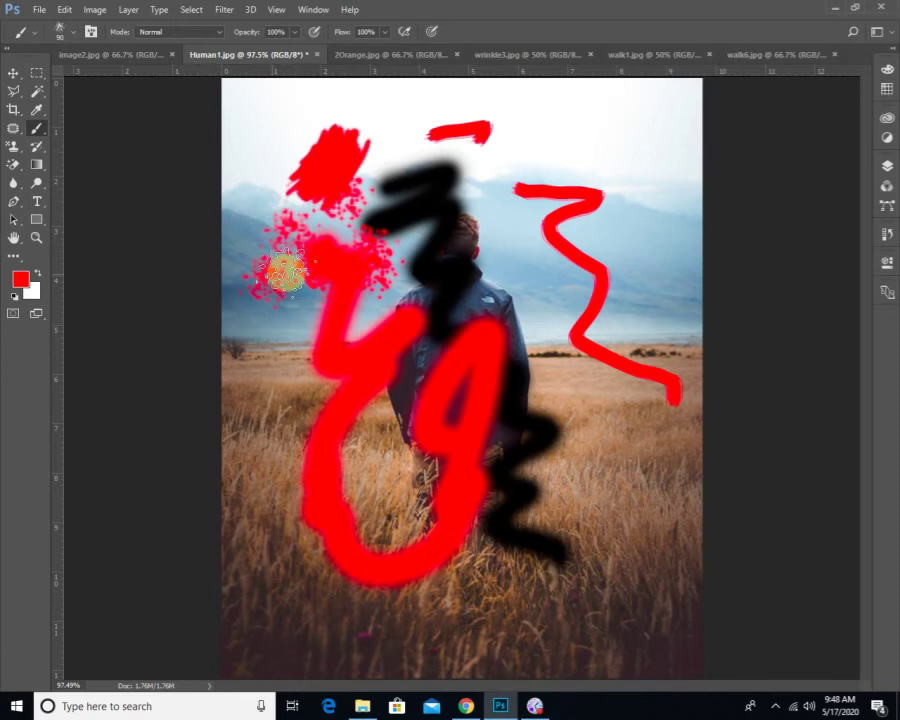
- Set the brush blend mode to Multiply and paint red spatter over the sky, mountains and grass right of the man and his jacket
{"action": "left_click", "coordinate": [204, 32]}
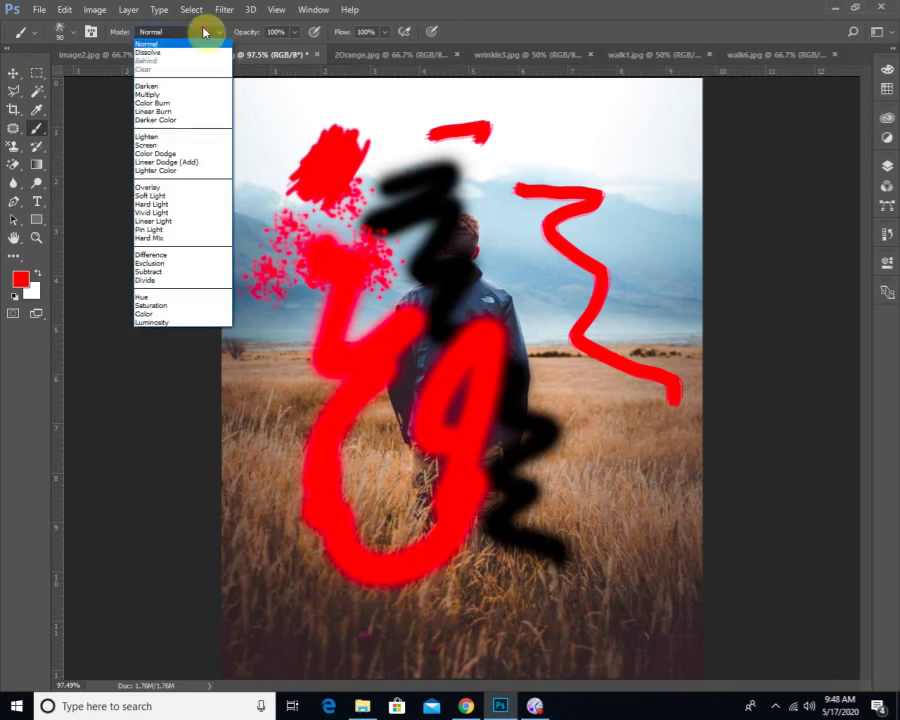
{"action": "left_click", "coordinate": [181, 94]}
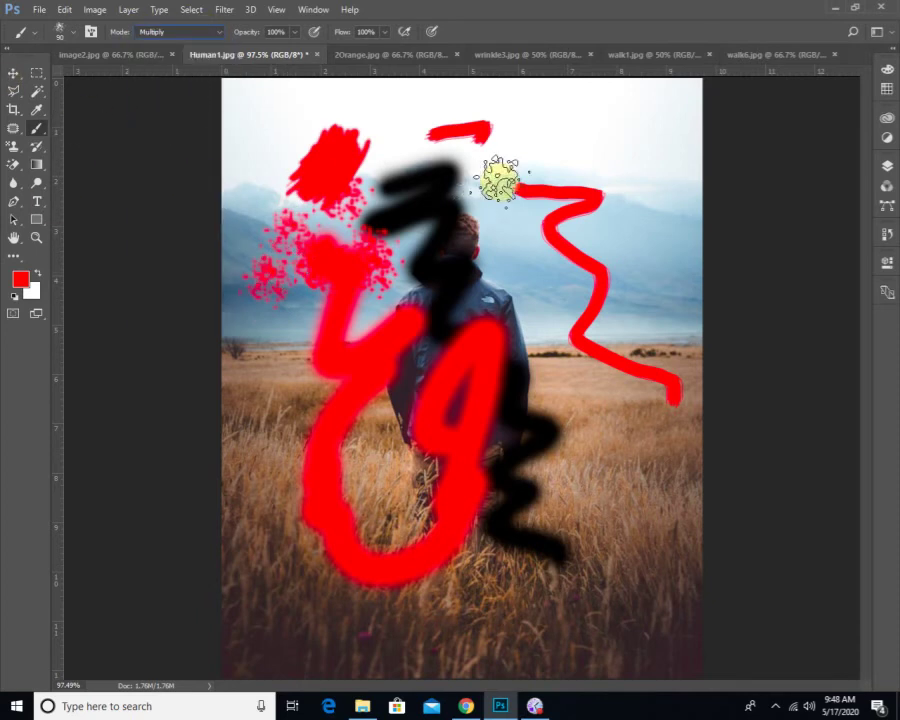
{"action": "left_click", "coordinate": [530, 160]}
{"action": "left_click", "coordinate": [620, 188]}
{"action": "left_click_drag", "start_coordinate": [518, 242], "coordinate": [555, 322]}
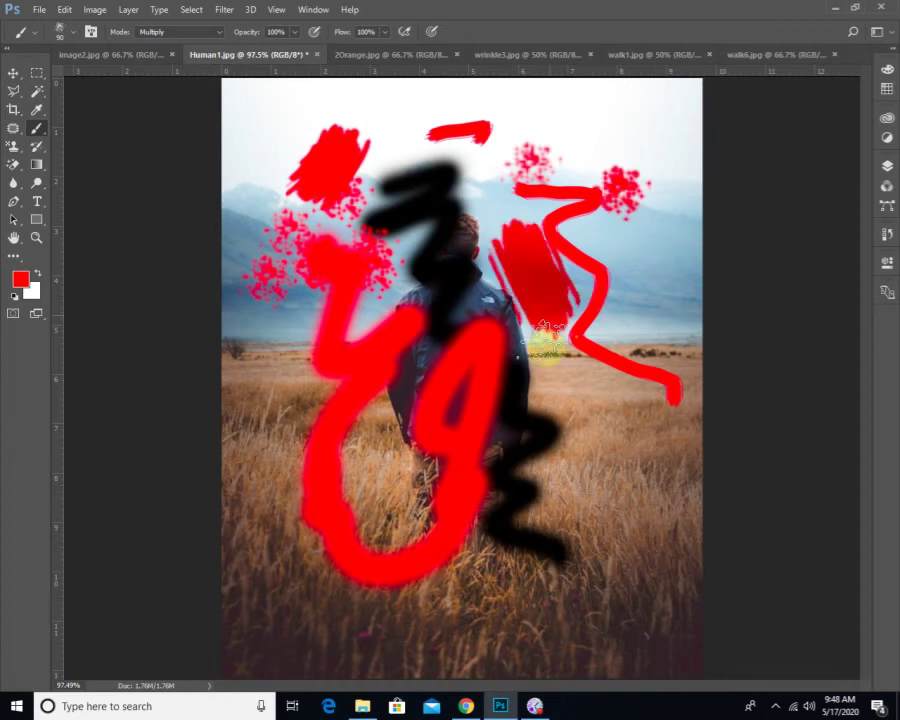
{"action": "mouse_move", "coordinate": [552, 380]}
{"action": "left_mouse_down"}
{"action": "mouse_move", "coordinate": [605, 535]}
{"action": "mouse_move", "coordinate": [615, 650]}
{"action": "left_mouse_up"}
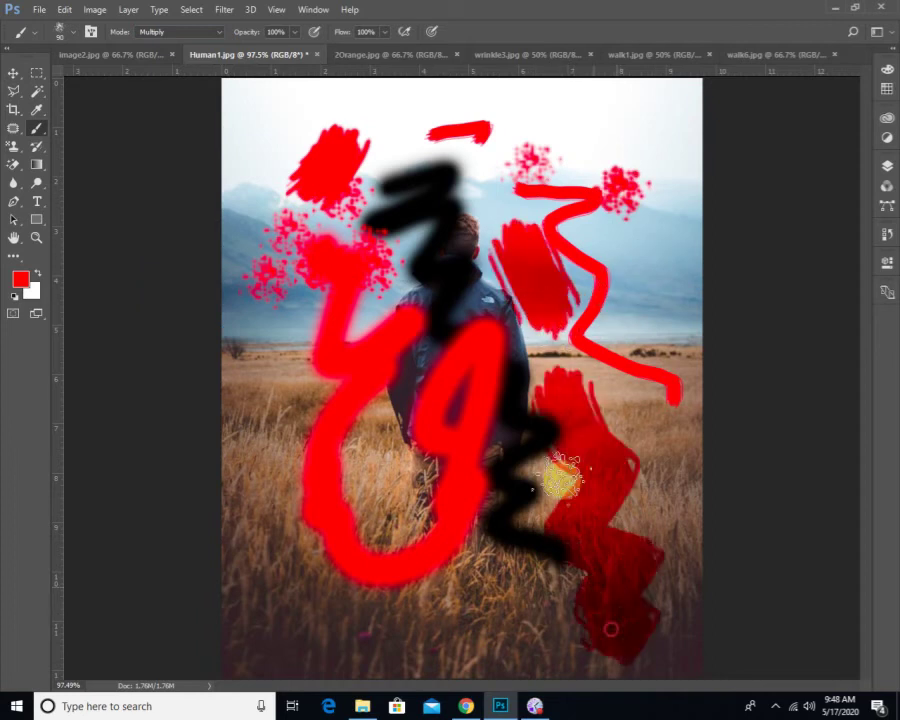
{"action": "left_click_drag", "start_coordinate": [468, 264], "coordinate": [538, 422]}
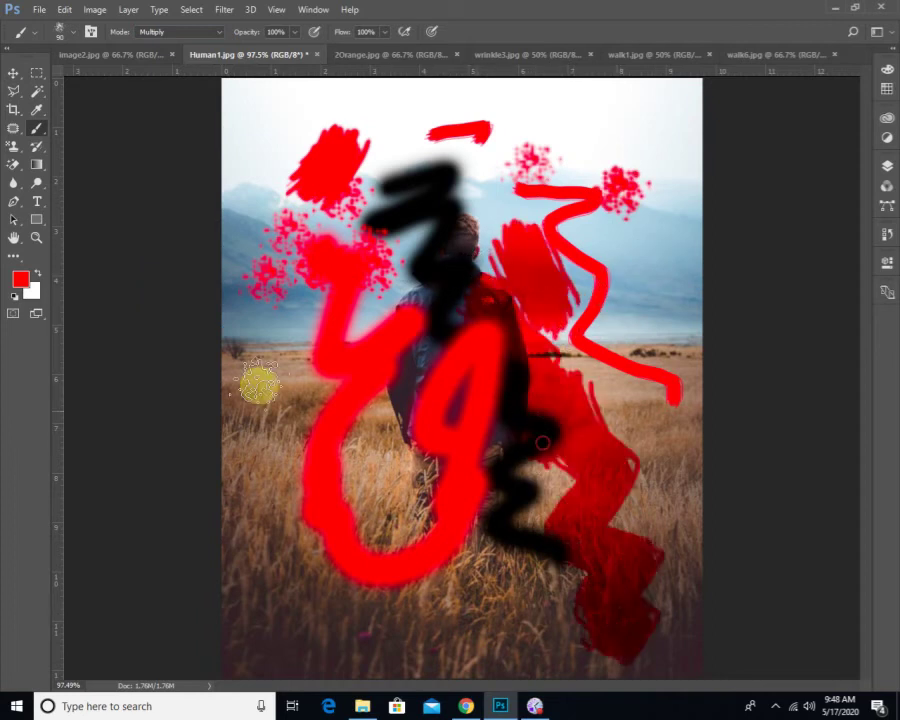
- Paint red Multiply strokes over the grass left of and below the man, and down from the sky across the left mountains
{"action": "mouse_move", "coordinate": [257, 382]}
{"action": "left_mouse_down"}
{"action": "mouse_move", "coordinate": [289, 397]}
{"action": "mouse_move", "coordinate": [262, 429]}
{"action": "mouse_move", "coordinate": [266, 570]}
{"action": "left_mouse_up"}
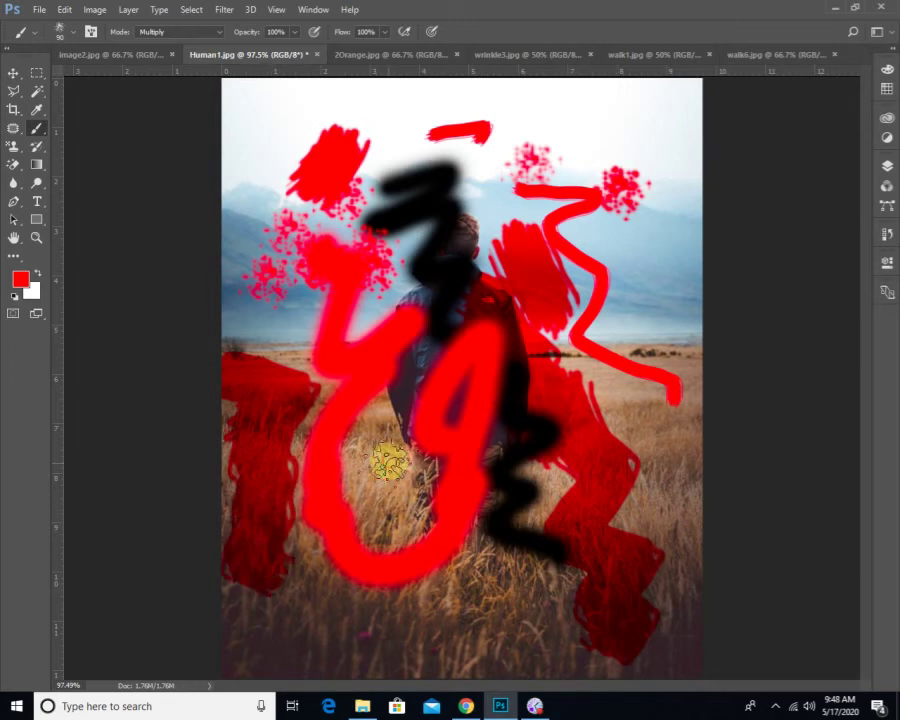
{"action": "mouse_move", "coordinate": [350, 455]}
{"action": "left_mouse_down"}
{"action": "mouse_move", "coordinate": [402, 525]}
{"action": "mouse_move", "coordinate": [368, 596]}
{"action": "left_mouse_up"}
{"action": "mouse_move", "coordinate": [489, 577]}
{"action": "left_mouse_down"}
{"action": "mouse_move", "coordinate": [429, 618]}
{"action": "mouse_move", "coordinate": [478, 663]}
{"action": "left_mouse_up"}
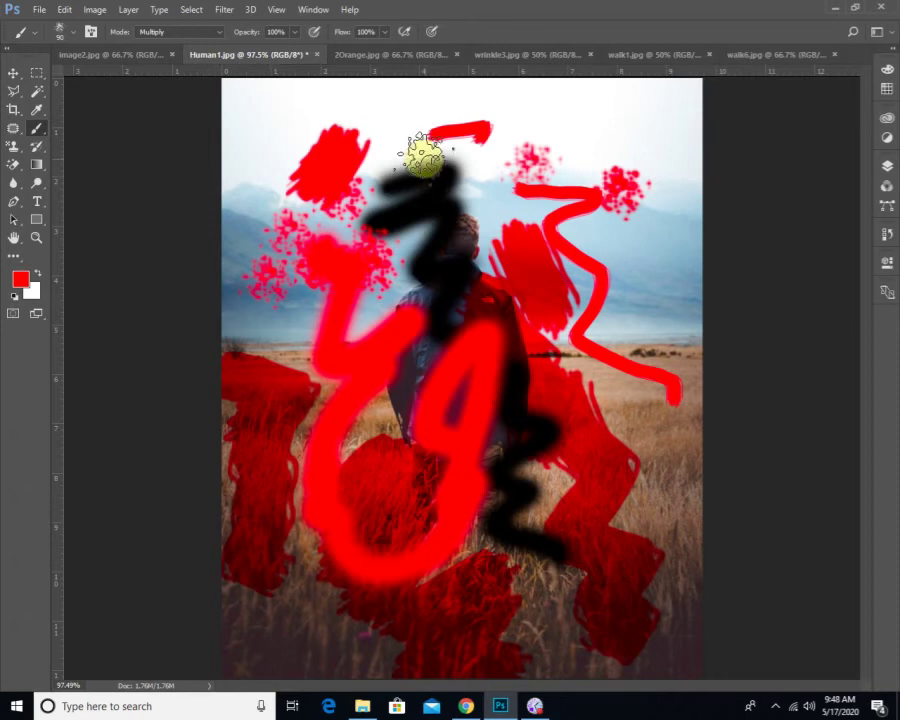
{"action": "mouse_move", "coordinate": [315, 104]}
{"action": "left_mouse_down"}
{"action": "mouse_move", "coordinate": [239, 148]}
{"action": "mouse_move", "coordinate": [233, 207]}
{"action": "mouse_move", "coordinate": [275, 208]}
{"action": "mouse_move", "coordinate": [265, 212]}
{"action": "mouse_move", "coordinate": [263, 292]}
{"action": "mouse_move", "coordinate": [290, 385]}
{"action": "left_mouse_up"}
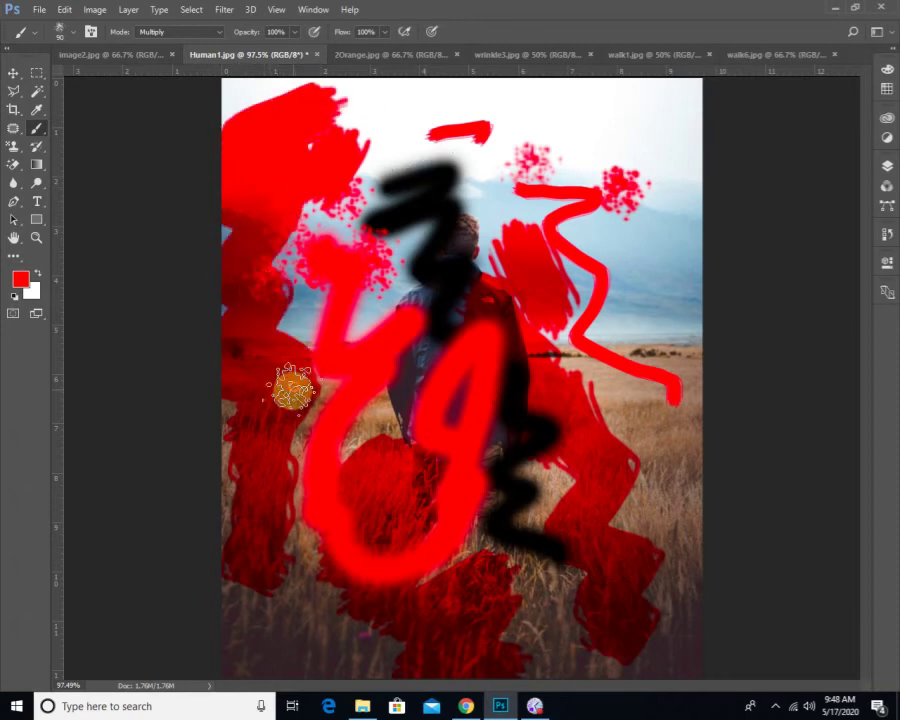
- Revert the photo to its saved state and paint red in Soft Light mode over the jacket's right side, the mountains and the grass
{"action": "left_click", "coordinate": [150, 32]}
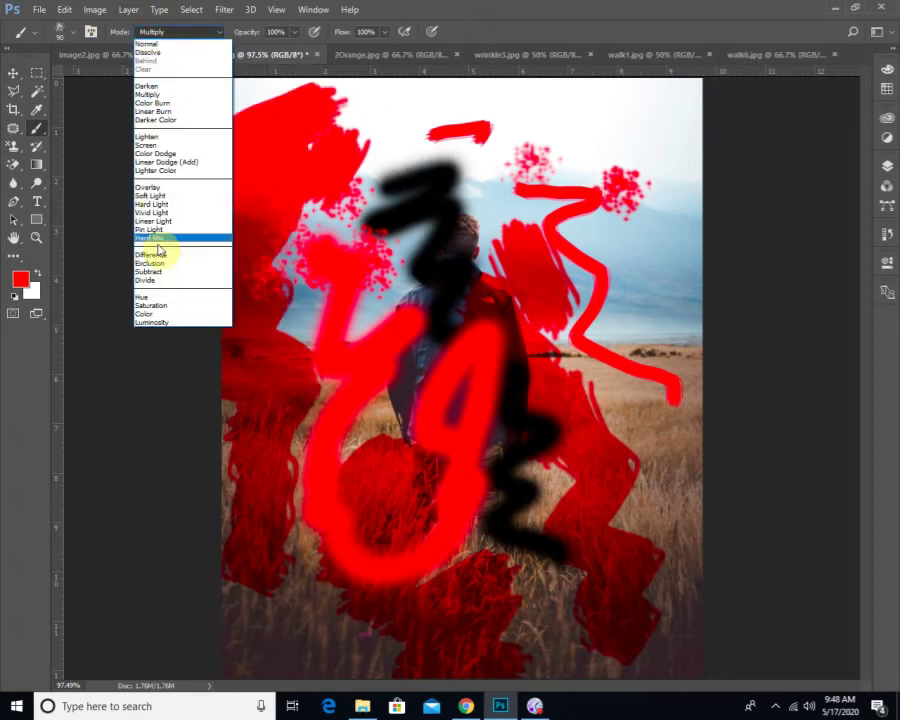
{"action": "left_click", "coordinate": [162, 192]}
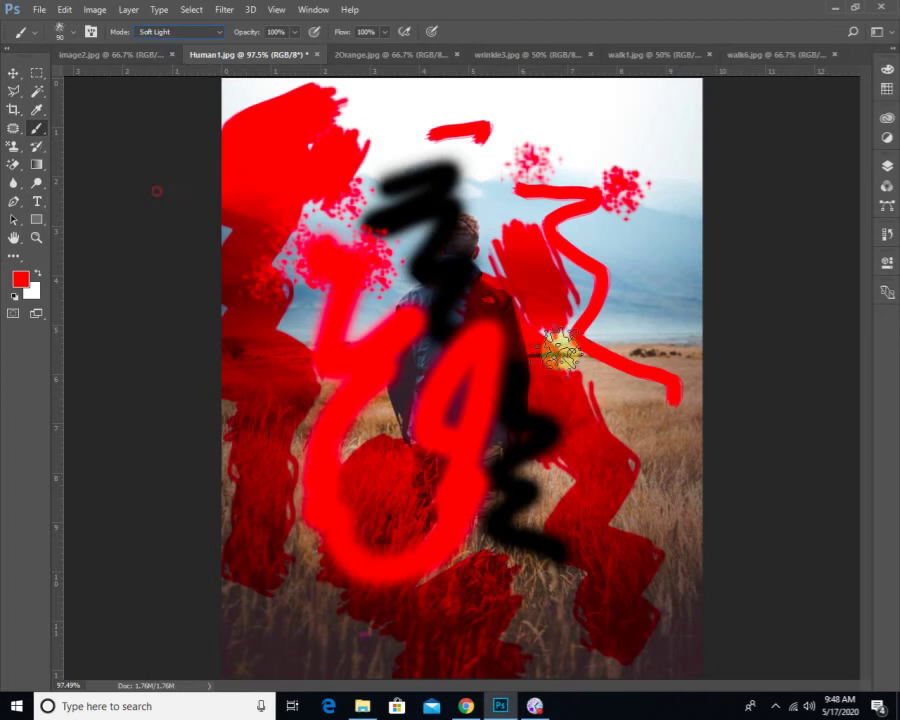
{"action": "left_click", "coordinate": [40, 17]}
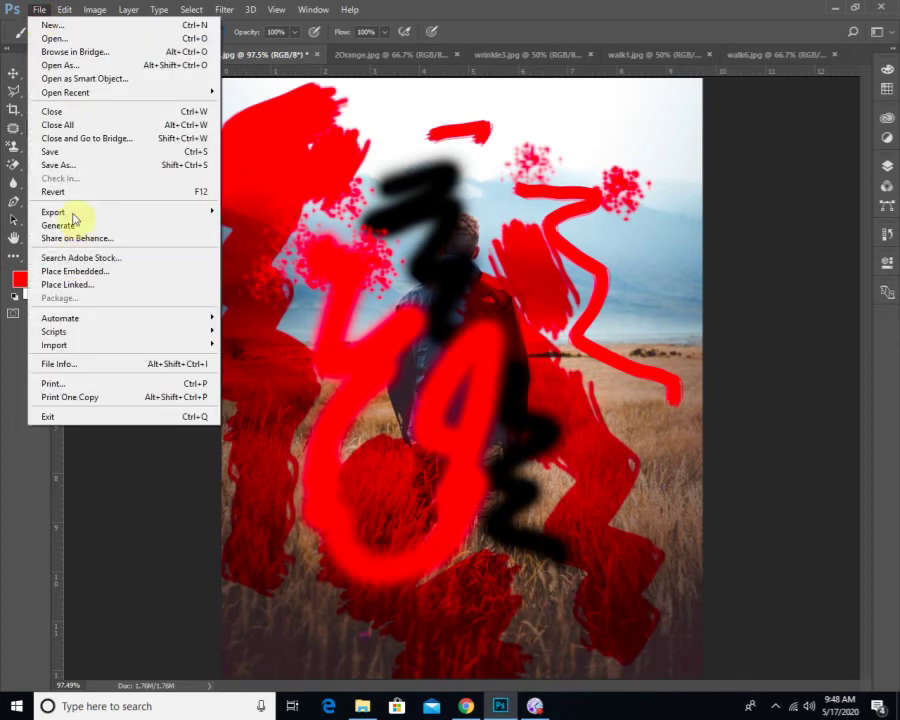
{"action": "left_click", "coordinate": [615, 240]}
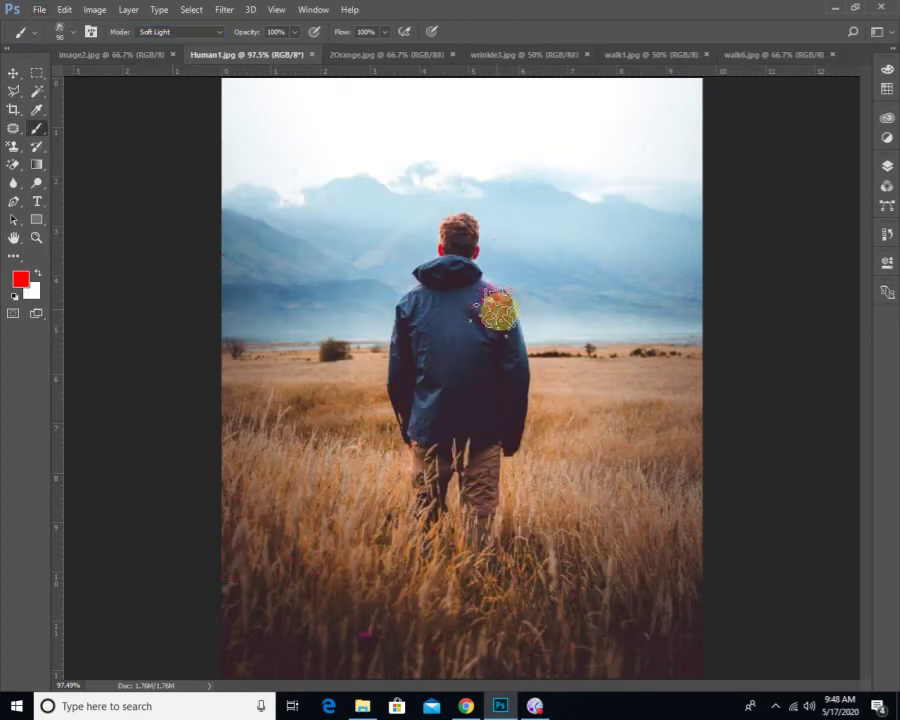
{"action": "mouse_move", "coordinate": [496, 307]}
{"action": "left_mouse_down"}
{"action": "mouse_move", "coordinate": [528, 443]}
{"action": "mouse_move", "coordinate": [590, 513]}
{"action": "mouse_move", "coordinate": [592, 545]}
{"action": "mouse_move", "coordinate": [612, 513]}
{"action": "mouse_move", "coordinate": [567, 333]}
{"action": "mouse_move", "coordinate": [593, 365]}
{"action": "mouse_move", "coordinate": [614, 340]}
{"action": "mouse_move", "coordinate": [625, 280]}
{"action": "left_mouse_up"}
{"action": "left_click_drag", "start_coordinate": [622, 355], "coordinate": [650, 385]}
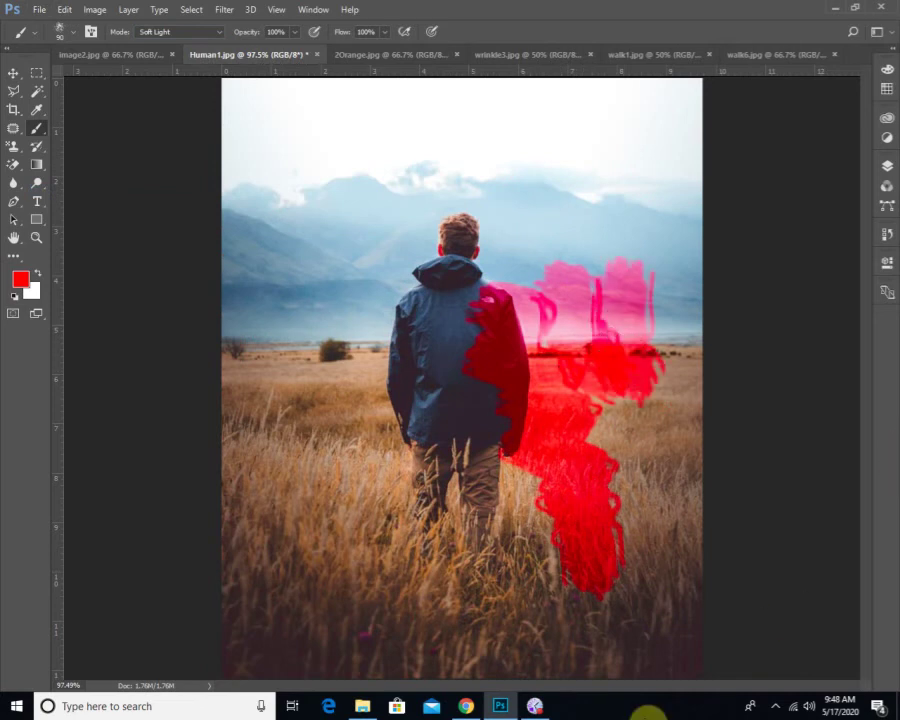
- Choose the 30 px pointed airbrush preset and paint thin red strokes over the mountains and down the man's left side
{"action": "left_click", "coordinate": [74, 33]}
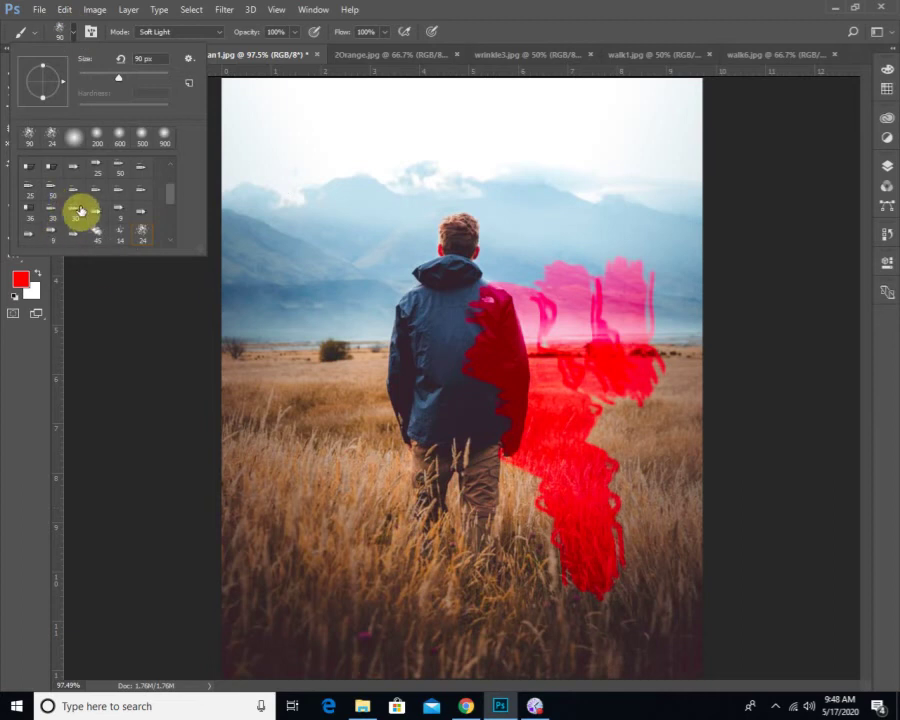
{"action": "left_click", "coordinate": [76, 212]}
{"action": "left_click", "coordinate": [386, 217]}
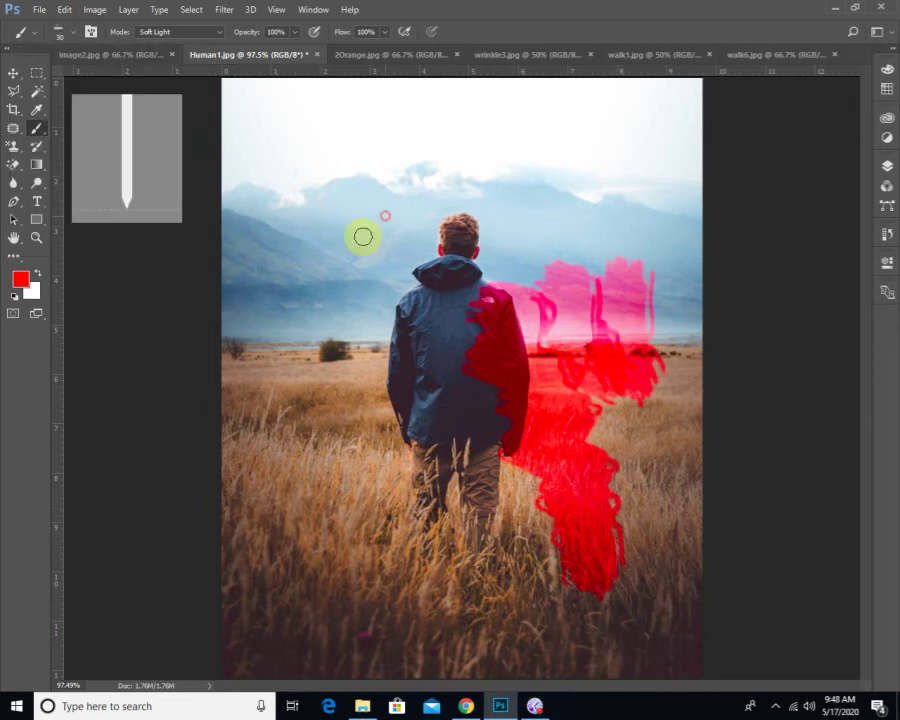
{"action": "mouse_move", "coordinate": [455, 228]}
{"action": "left_mouse_down"}
{"action": "mouse_move", "coordinate": [397, 280]}
{"action": "mouse_move", "coordinate": [383, 359]}
{"action": "mouse_move", "coordinate": [424, 429]}
{"action": "mouse_move", "coordinate": [426, 478]}
{"action": "mouse_move", "coordinate": [365, 385]}
{"action": "left_mouse_up"}
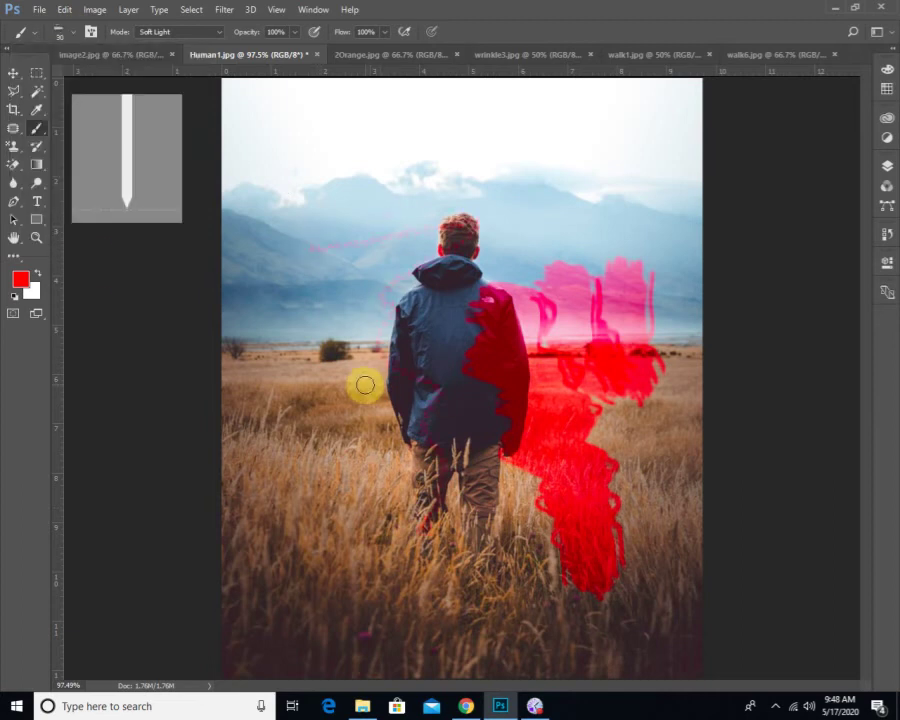
- Enlarge the airbrush to 175 px and spray red specks over the mountains, the man and the grass on his left
{"action": "key", "text": "bracketright"}
{"action": "key", "text": "bracketright"}
{"action": "key", "text": "bracketright"}
{"action": "key", "text": "bracketright"}
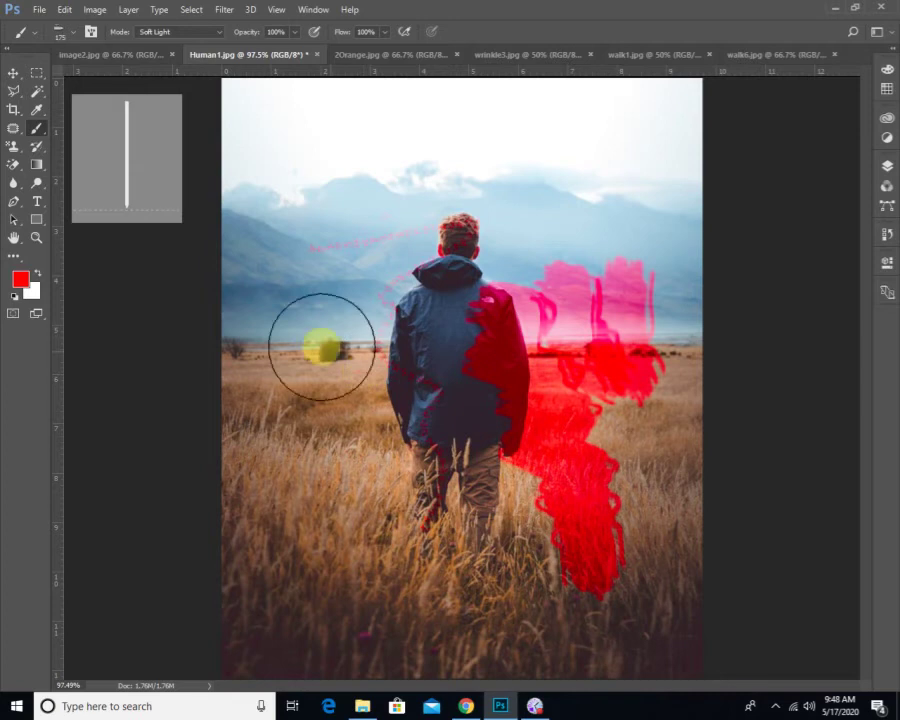
{"action": "mouse_move", "coordinate": [320, 330]}
{"action": "left_mouse_down"}
{"action": "mouse_move", "coordinate": [411, 509]}
{"action": "mouse_move", "coordinate": [424, 308]}
{"action": "left_mouse_up"}
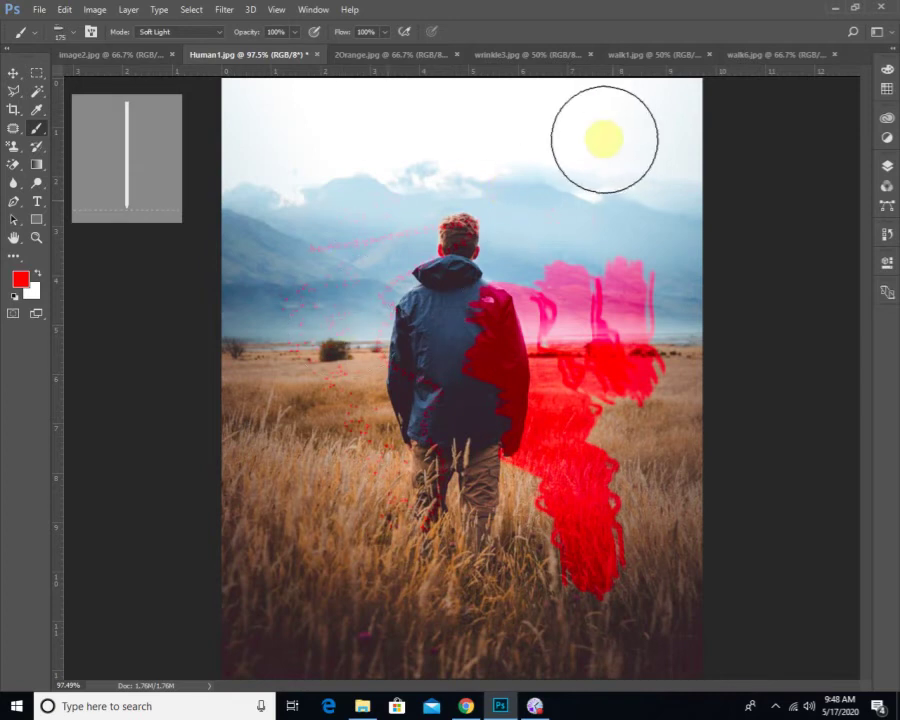
{"action": "mouse_move", "coordinate": [282, 253]}
{"action": "left_mouse_down"}
{"action": "mouse_move", "coordinate": [307, 313]}
{"action": "mouse_move", "coordinate": [331, 218]}
{"action": "mouse_move", "coordinate": [385, 218]}
{"action": "mouse_move", "coordinate": [398, 205]}
{"action": "mouse_move", "coordinate": [378, 295]}
{"action": "mouse_move", "coordinate": [414, 222]}
{"action": "mouse_move", "coordinate": [369, 292]}
{"action": "mouse_move", "coordinate": [419, 299]}
{"action": "mouse_move", "coordinate": [573, 268]}
{"action": "mouse_move", "coordinate": [549, 204]}
{"action": "mouse_move", "coordinate": [523, 222]}
{"action": "mouse_move", "coordinate": [659, 341]}
{"action": "mouse_move", "coordinate": [701, 298]}
{"action": "mouse_move", "coordinate": [442, 324]}
{"action": "mouse_move", "coordinate": [210, 383]}
{"action": "mouse_move", "coordinate": [338, 421]}
{"action": "mouse_move", "coordinate": [284, 370]}
{"action": "mouse_move", "coordinate": [385, 385]}
{"action": "mouse_move", "coordinate": [405, 280]}
{"action": "mouse_move", "coordinate": [431, 476]}
{"action": "mouse_move", "coordinate": [370, 541]}
{"action": "mouse_move", "coordinate": [122, 329]}
{"action": "left_mouse_up"}
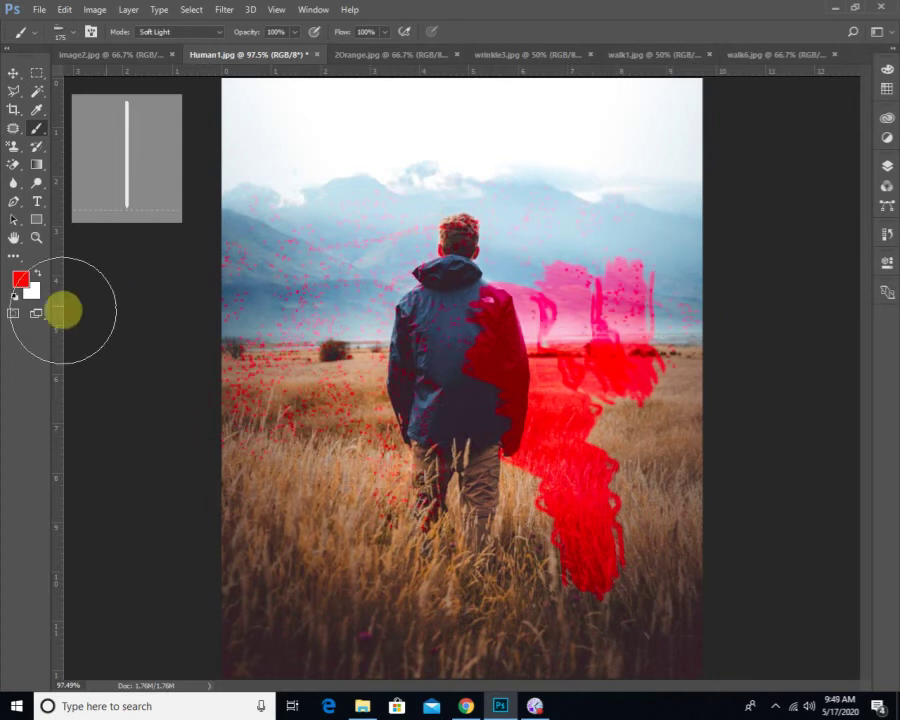
- Choose the 45 px rough brush preset and paint red strokes over the mountains, across the man's legs and in the grass
{"action": "left_click", "coordinate": [74, 38]}
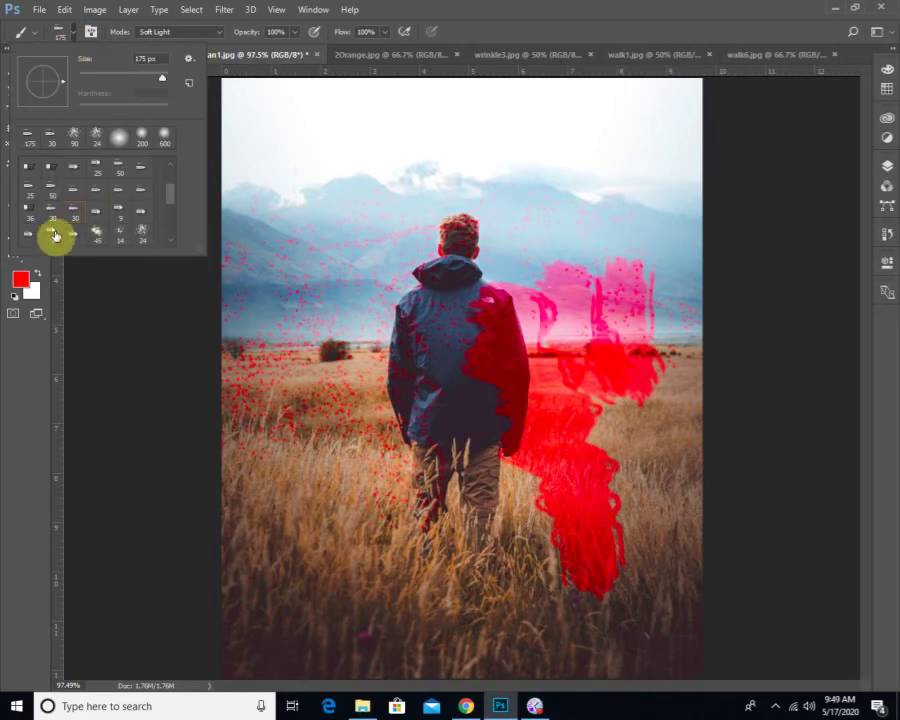
{"action": "left_click", "coordinate": [452, 182]}
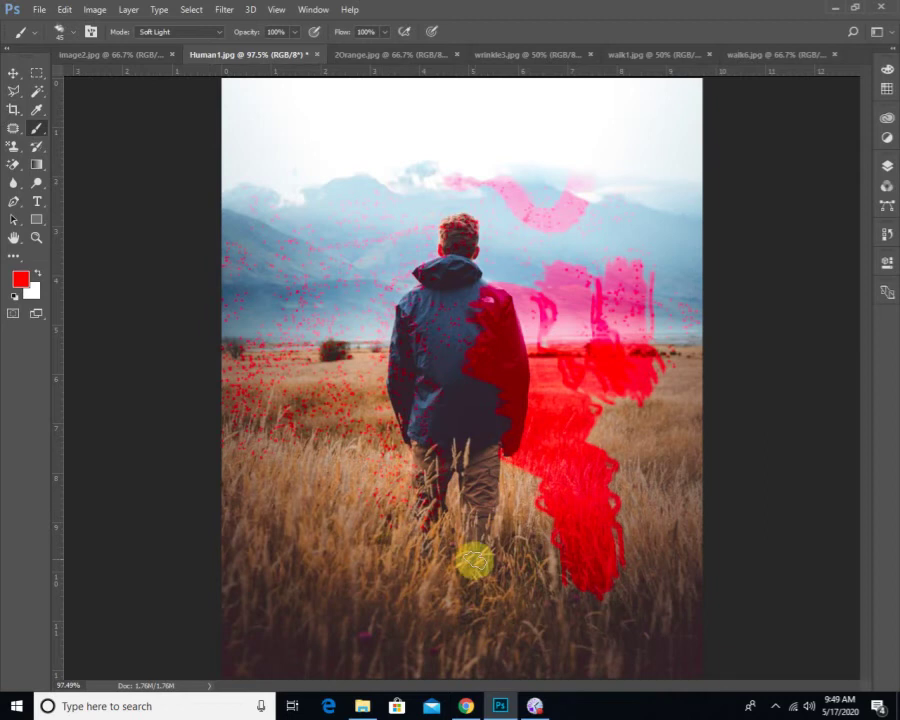
{"action": "mouse_move", "coordinate": [505, 563]}
{"action": "left_mouse_down"}
{"action": "mouse_move", "coordinate": [433, 607]}
{"action": "mouse_move", "coordinate": [432, 528]}
{"action": "left_mouse_up"}
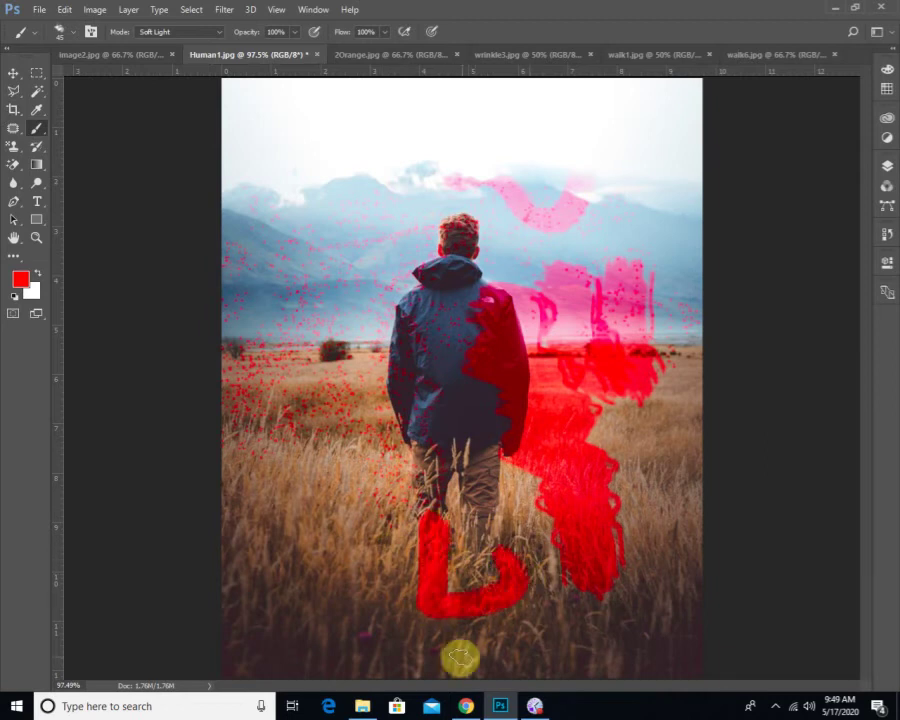
{"action": "left_click_drag", "start_coordinate": [517, 624], "coordinate": [528, 632]}
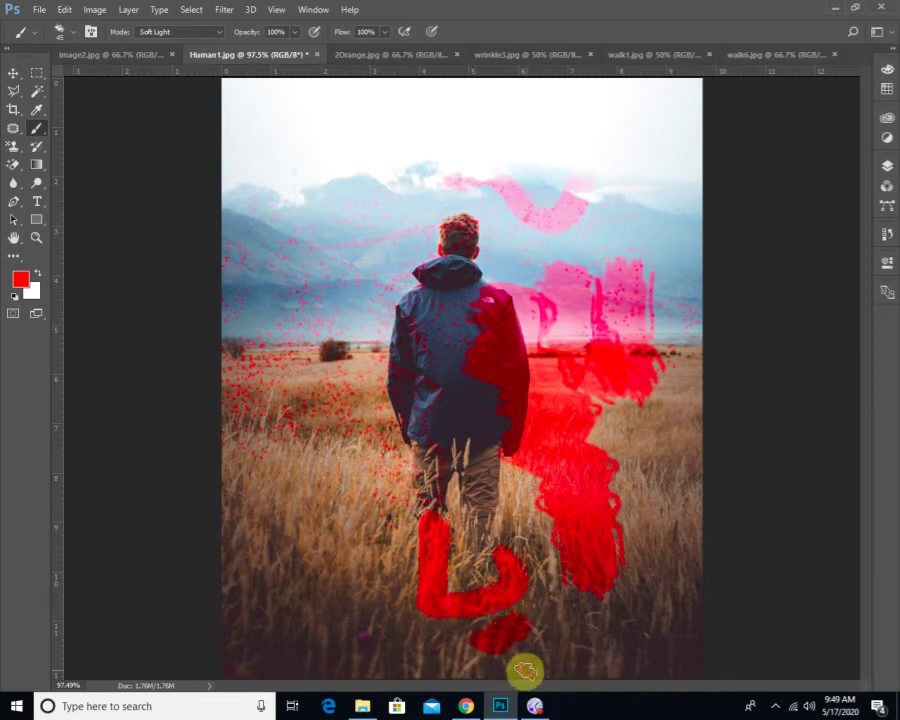
{"action": "mouse_move", "coordinate": [408, 475]}
{"action": "left_mouse_down"}
{"action": "mouse_move", "coordinate": [388, 611]}
{"action": "mouse_move", "coordinate": [344, 569]}
{"action": "mouse_move", "coordinate": [267, 570]}
{"action": "mouse_move", "coordinate": [272, 515]}
{"action": "mouse_move", "coordinate": [340, 478]}
{"action": "left_mouse_up"}
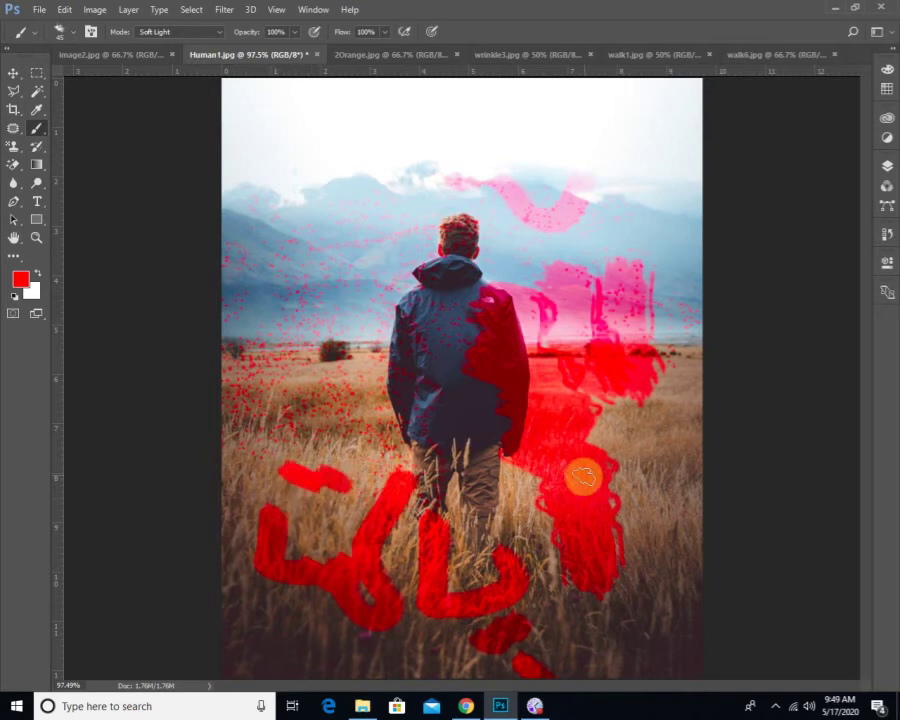
{"action": "left_click_drag", "start_coordinate": [583, 476], "coordinate": [362, 456]}
{"action": "mouse_move", "coordinate": [265, 450]}
{"action": "left_mouse_down"}
{"action": "mouse_move", "coordinate": [249, 389]}
{"action": "mouse_move", "coordinate": [253, 476]}
{"action": "mouse_move", "coordinate": [228, 465]}
{"action": "mouse_move", "coordinate": [267, 342]}
{"action": "left_mouse_up"}
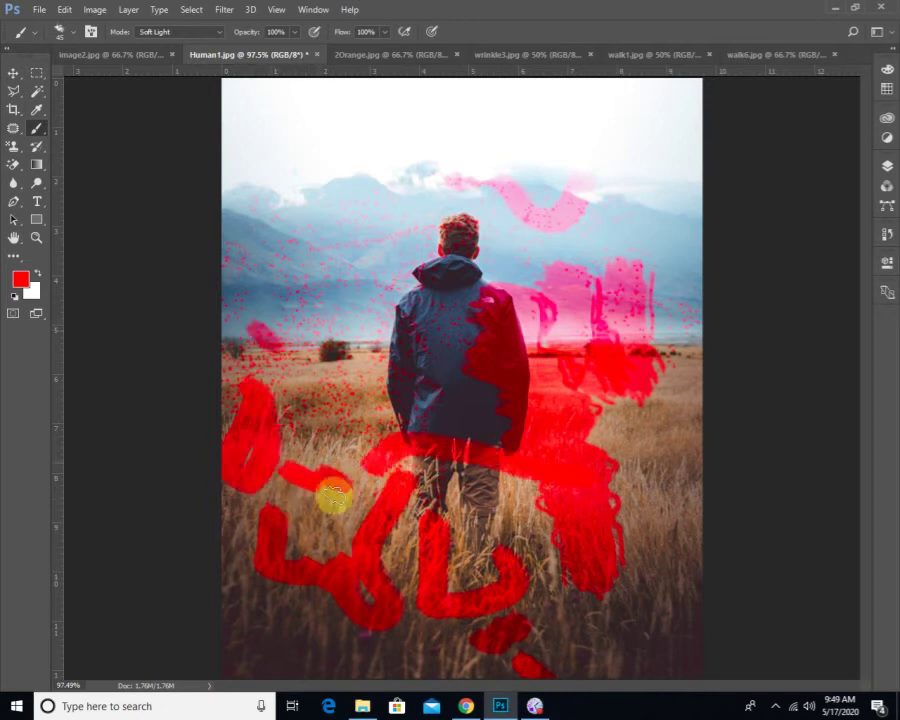
- Revert the photo to its saved state and paint red grass blades over the mountains left of the man with the 134 px grass preset
{"action": "left_click", "coordinate": [45, 14]}
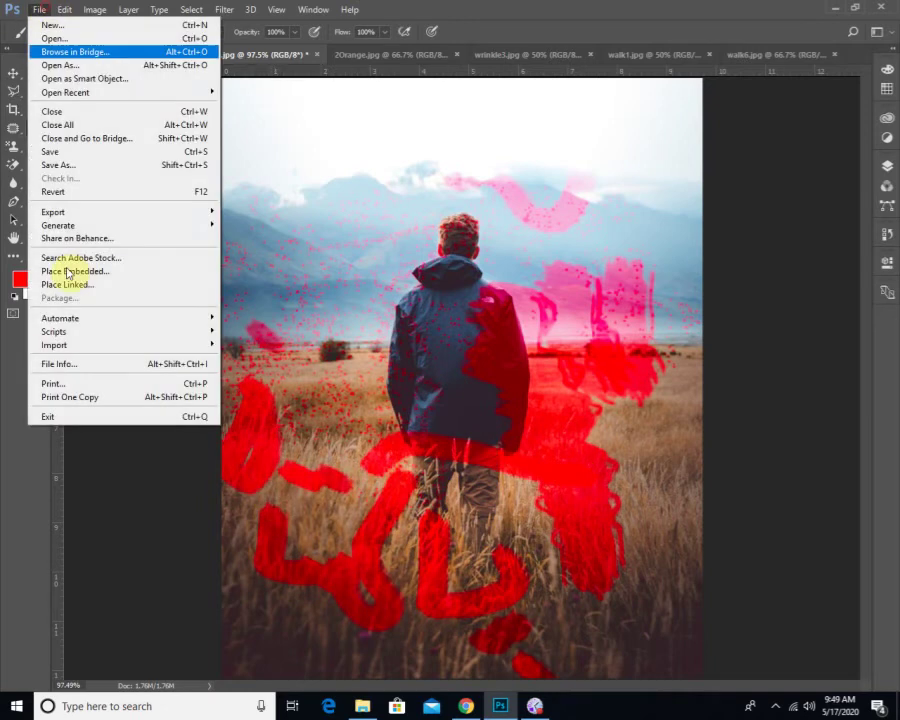
{"action": "left_click", "coordinate": [80, 188]}
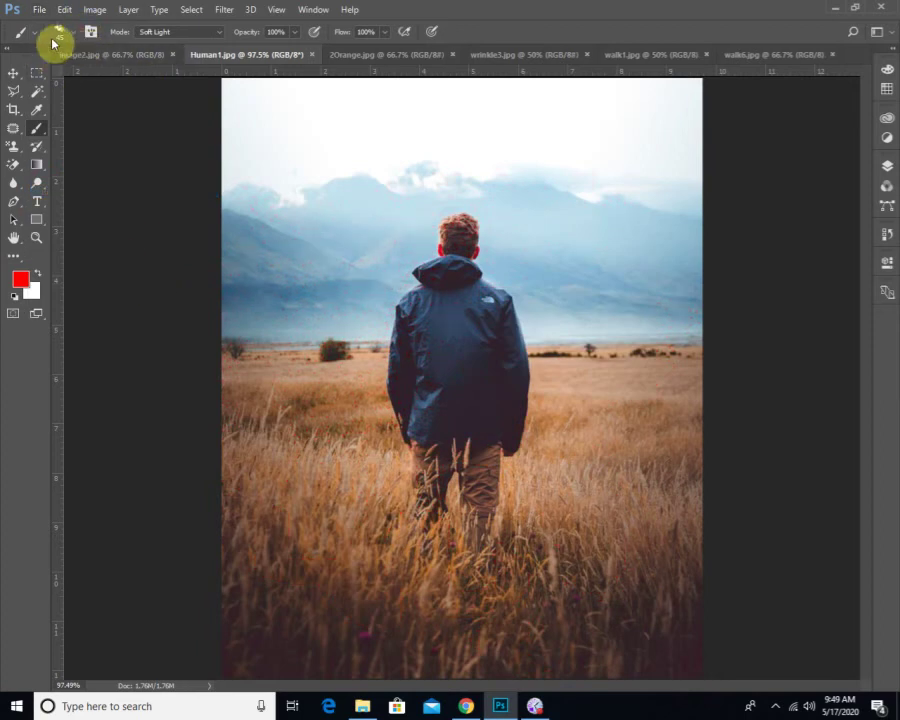
{"action": "left_click", "coordinate": [72, 38]}
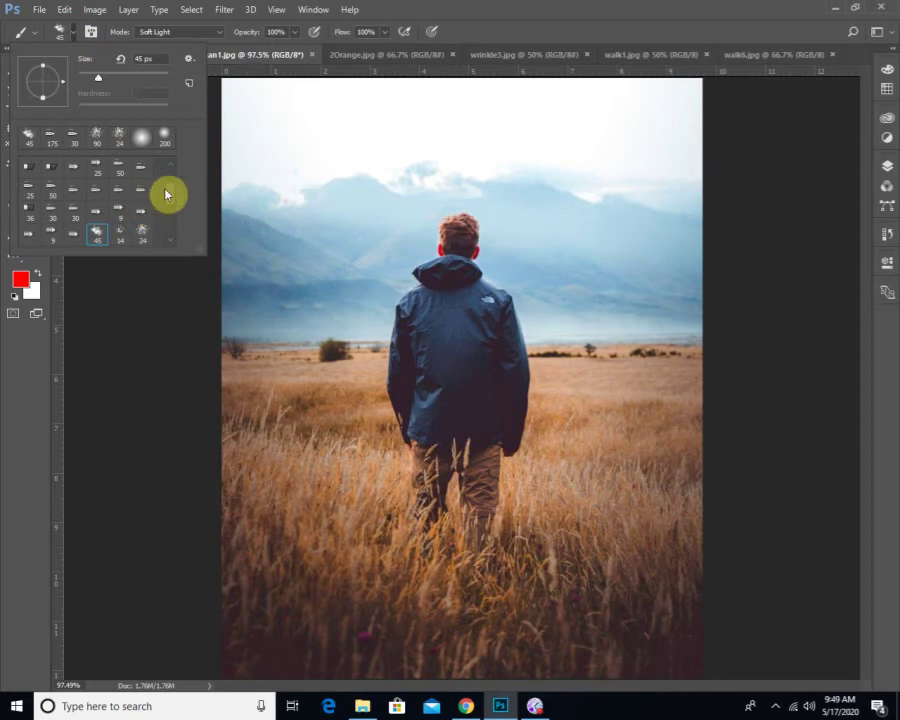
{"action": "left_click_drag", "start_coordinate": [172, 200], "coordinate": [173, 236]}
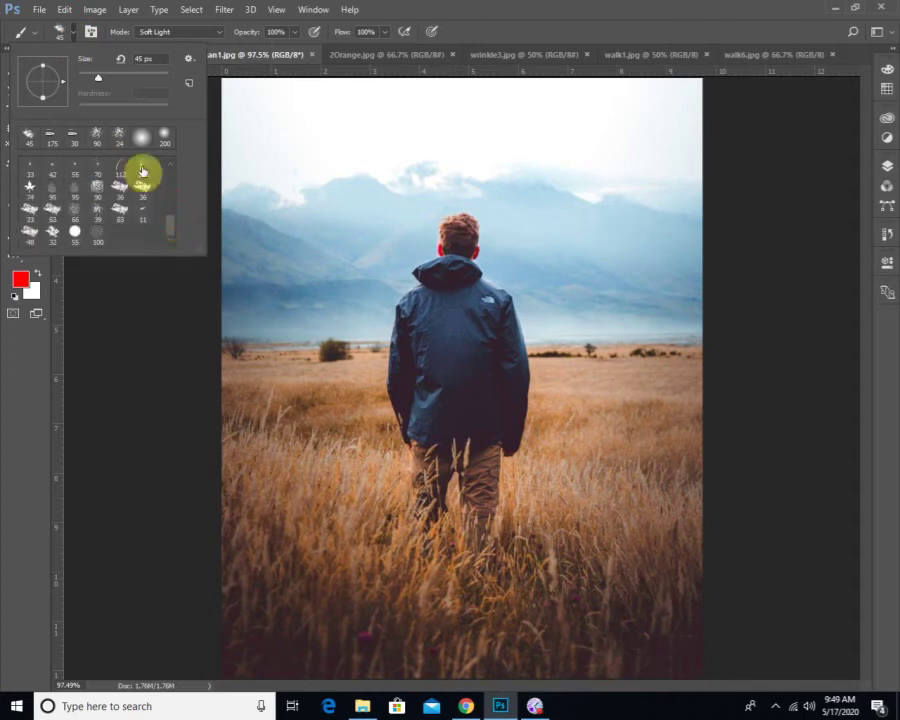
{"action": "left_click", "coordinate": [143, 168]}
{"action": "left_click", "coordinate": [360, 241]}
{"action": "mouse_move", "coordinate": [364, 242]}
{"action": "left_mouse_down"}
{"action": "mouse_move", "coordinate": [395, 242]}
{"action": "mouse_move", "coordinate": [390, 286]}
{"action": "mouse_move", "coordinate": [355, 290]}
{"action": "left_mouse_up"}
- Set the foreground color to dark green (#043700)
{"action": "left_click", "coordinate": [21, 280]}
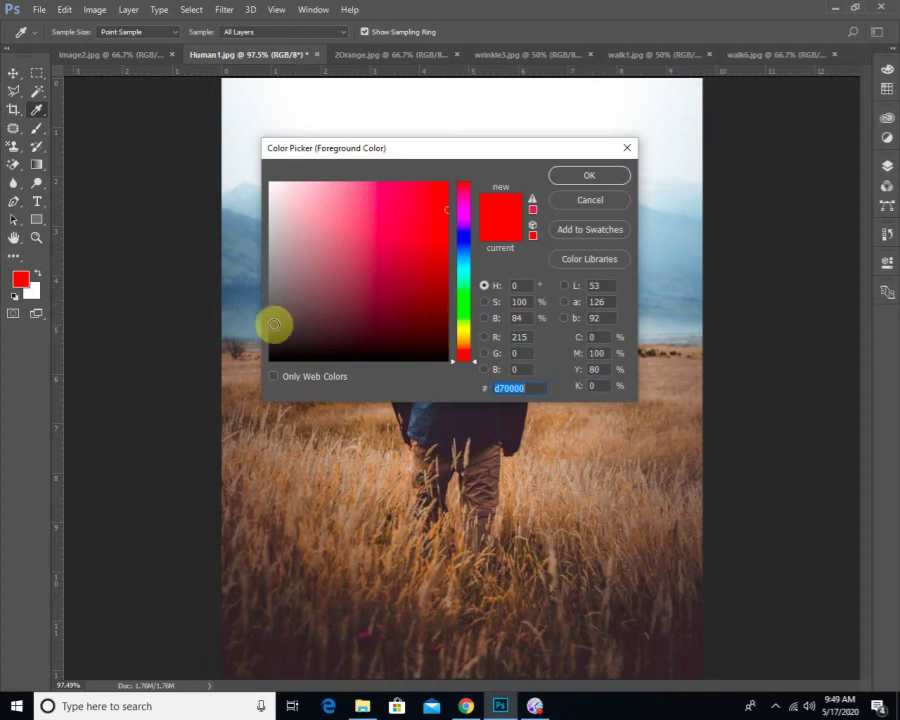
{"action": "left_click", "coordinate": [462, 305]}
{"action": "left_click_drag", "start_coordinate": [411, 291], "coordinate": [461, 322]}
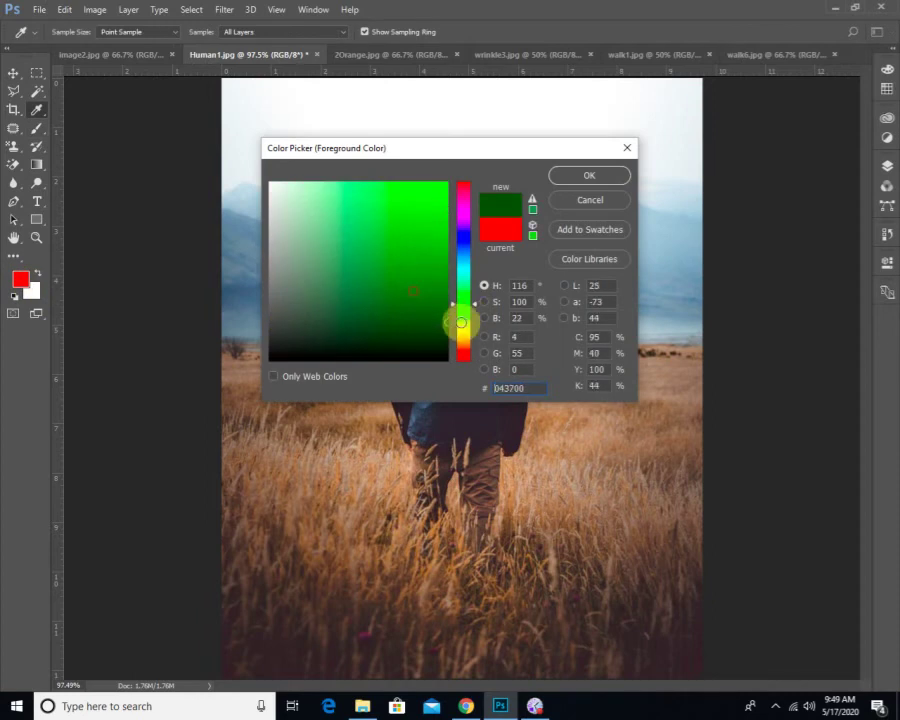
{"action": "left_click", "coordinate": [555, 180]}
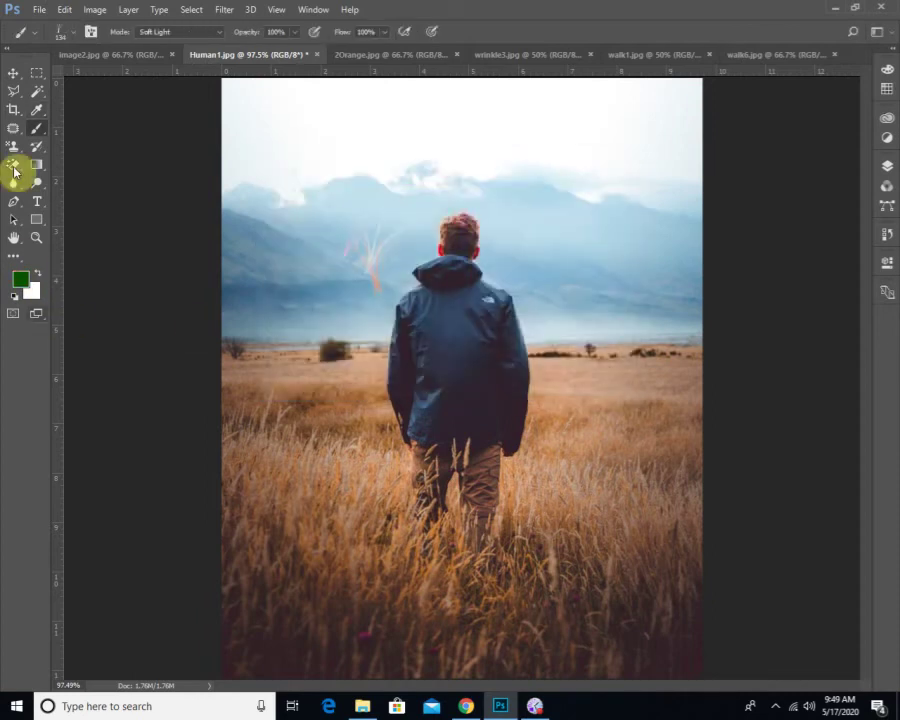
- Set the background color to light green (#74a974)
{"action": "left_click", "coordinate": [33, 292]}
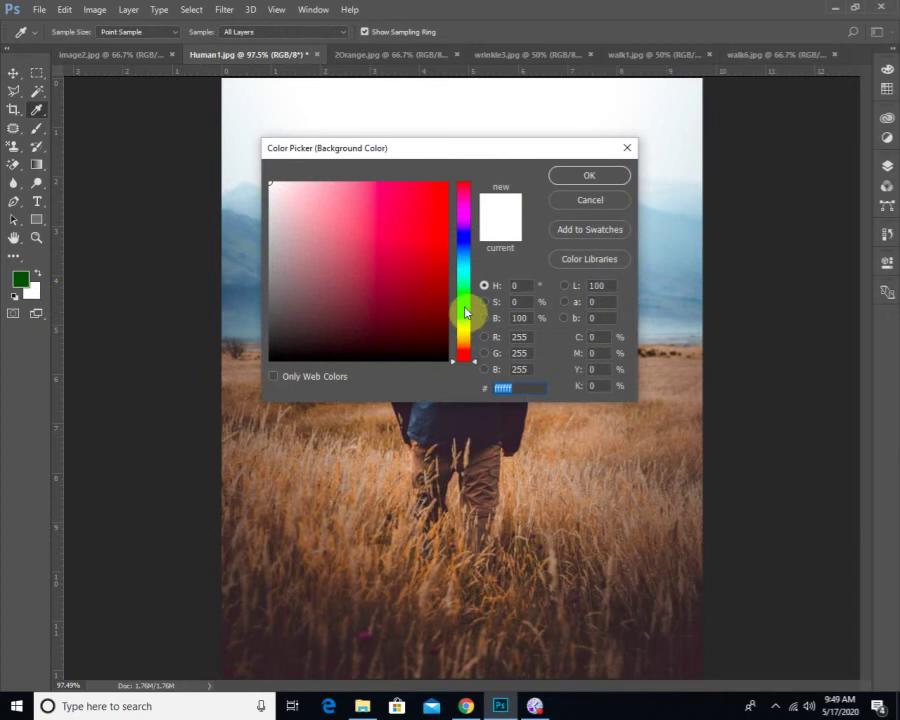
{"action": "left_click", "coordinate": [463, 301]}
{"action": "mouse_move", "coordinate": [383, 258]}
{"action": "left_mouse_down"}
{"action": "mouse_move", "coordinate": [362, 185]}
{"action": "mouse_move", "coordinate": [314, 174]}
{"action": "mouse_move", "coordinate": [358, 257]}
{"action": "mouse_move", "coordinate": [325, 242]}
{"action": "left_mouse_up"}
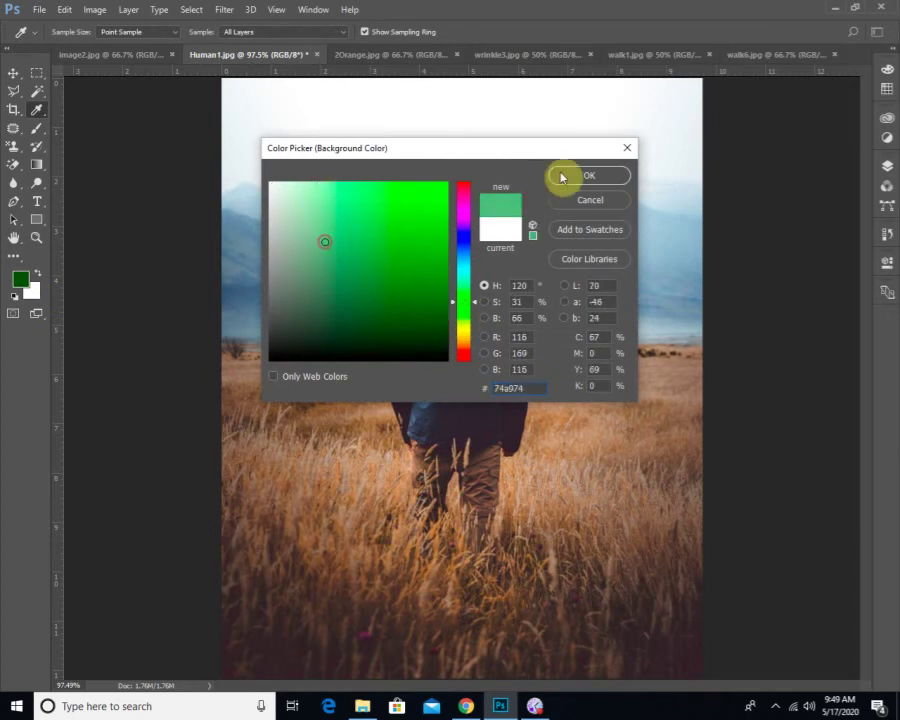
{"action": "left_click", "coordinate": [561, 177]}
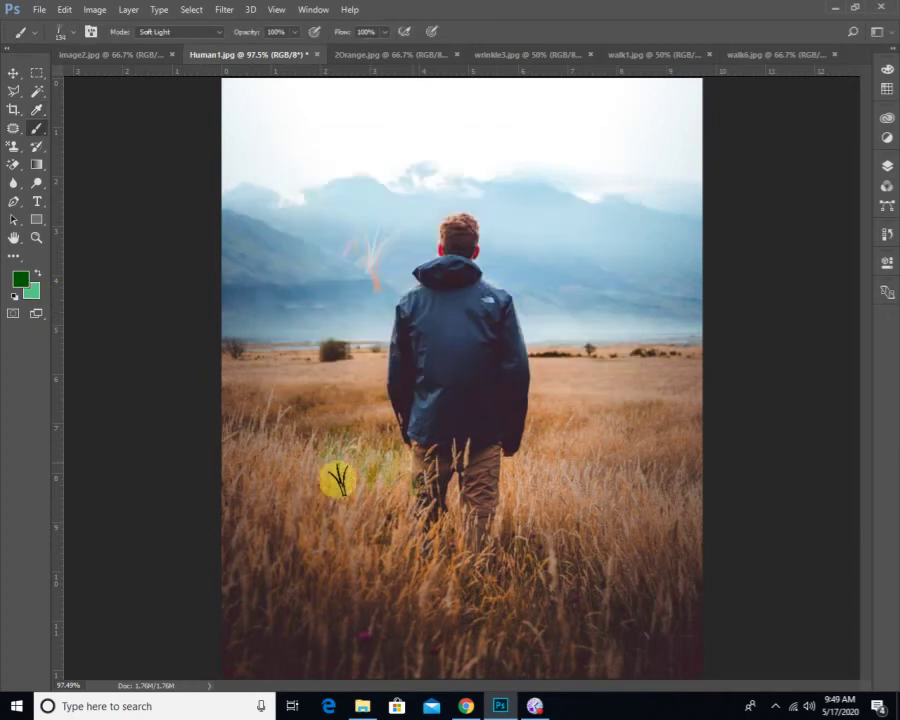
- Paint green grass over the left and bottom of the field in Soft Light mode, and cover the whole lower field with blades in Normal mode
{"action": "mouse_move", "coordinate": [338, 481]}
{"action": "left_mouse_down"}
{"action": "mouse_move", "coordinate": [297, 530]}
{"action": "mouse_move", "coordinate": [352, 573]}
{"action": "mouse_move", "coordinate": [472, 635]}
{"action": "mouse_move", "coordinate": [245, 660]}
{"action": "left_mouse_up"}
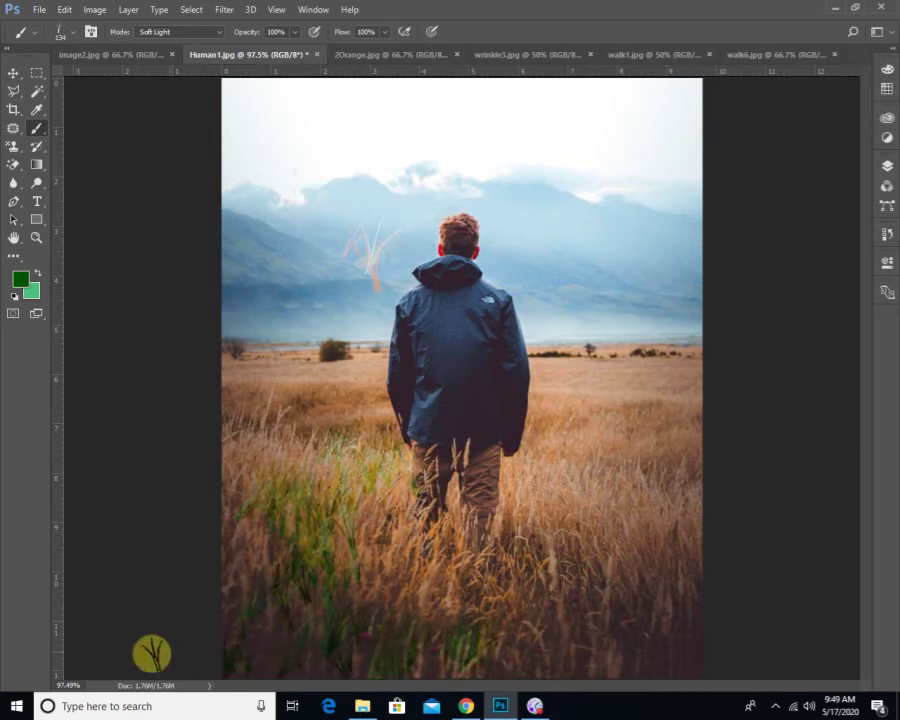
{"action": "mouse_move", "coordinate": [152, 653]}
{"action": "left_mouse_down"}
{"action": "mouse_move", "coordinate": [443, 629]}
{"action": "mouse_move", "coordinate": [304, 660]}
{"action": "mouse_move", "coordinate": [465, 665]}
{"action": "mouse_move", "coordinate": [438, 685]}
{"action": "mouse_move", "coordinate": [546, 667]}
{"action": "left_mouse_up"}
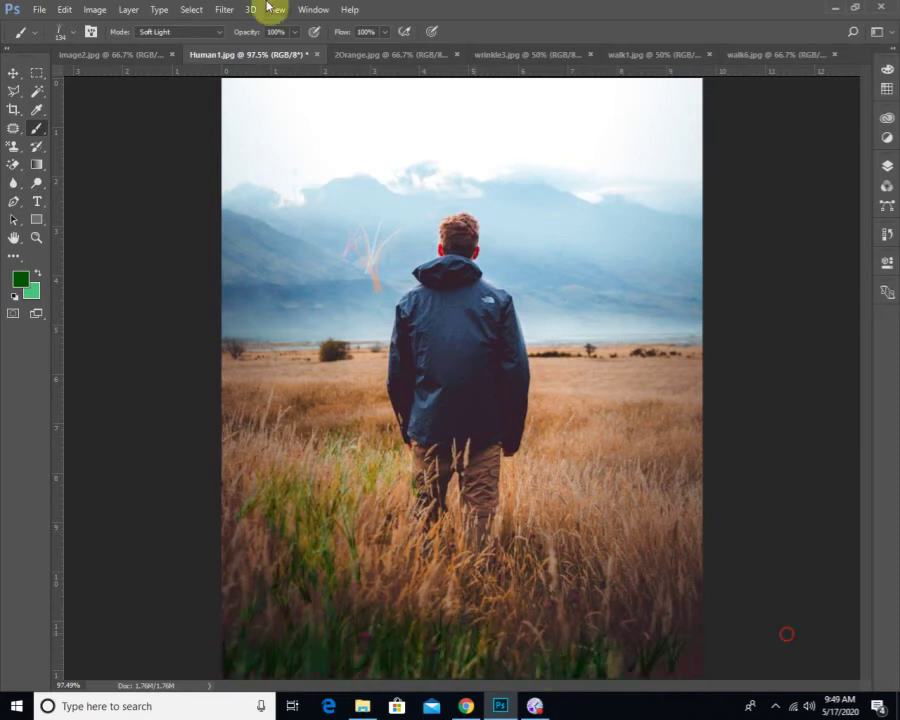
{"action": "left_click", "coordinate": [187, 32]}
{"action": "left_click", "coordinate": [187, 46]}
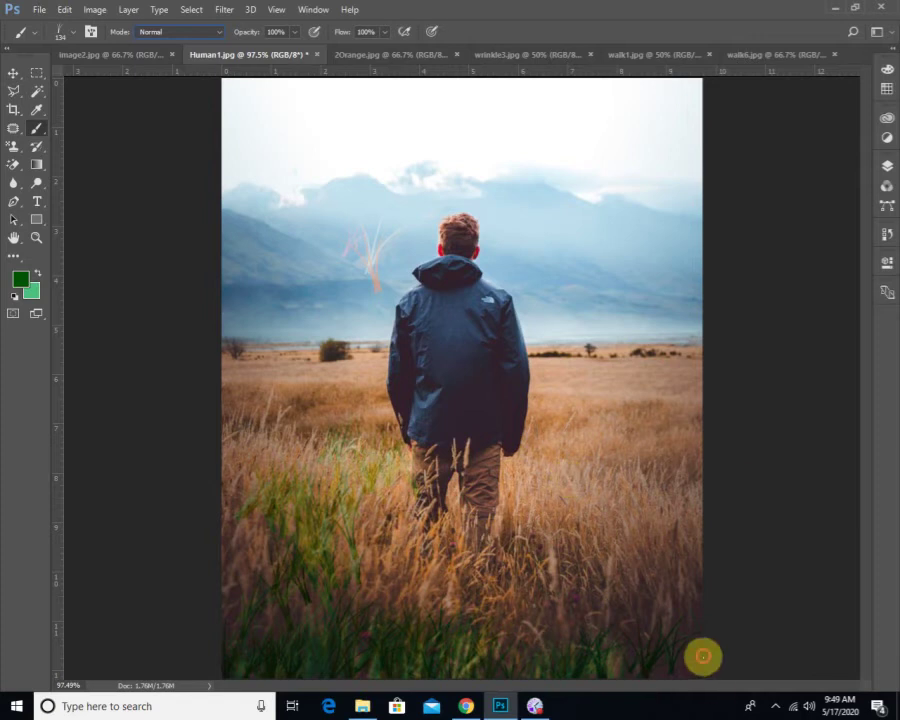
{"action": "mouse_move", "coordinate": [703, 656]}
{"action": "left_mouse_down"}
{"action": "mouse_move", "coordinate": [611, 668]}
{"action": "mouse_move", "coordinate": [646, 664]}
{"action": "mouse_move", "coordinate": [241, 649]}
{"action": "left_mouse_up"}
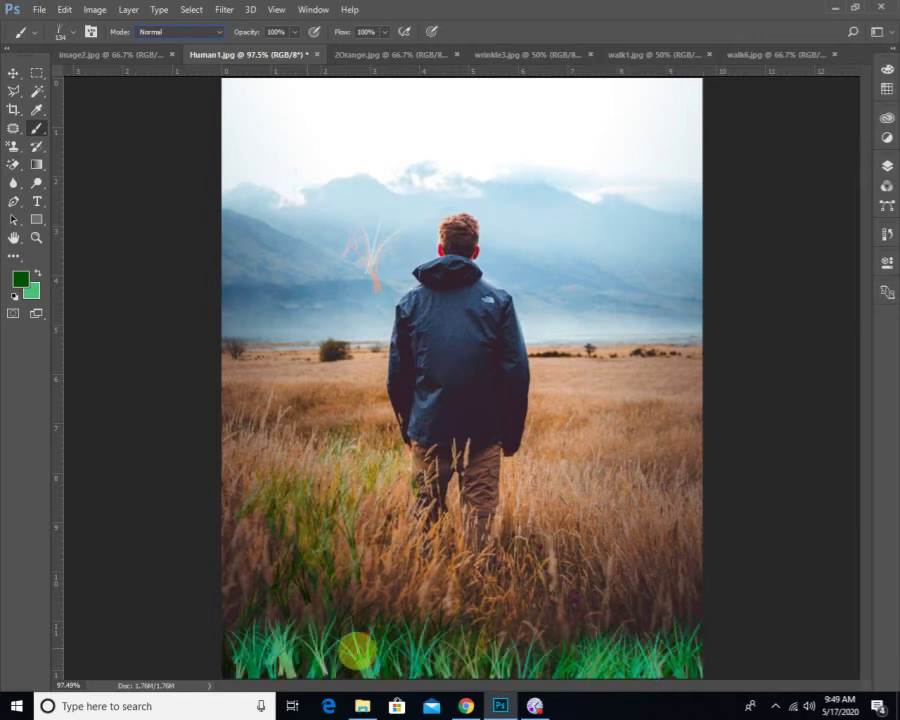
{"action": "mouse_move", "coordinate": [32, 663]}
{"action": "left_mouse_down"}
{"action": "mouse_move", "coordinate": [397, 589]}
{"action": "mouse_move", "coordinate": [434, 663]}
{"action": "mouse_move", "coordinate": [586, 641]}
{"action": "mouse_move", "coordinate": [312, 625]}
{"action": "mouse_move", "coordinate": [186, 598]}
{"action": "mouse_move", "coordinate": [423, 594]}
{"action": "mouse_move", "coordinate": [349, 604]}
{"action": "mouse_move", "coordinate": [520, 603]}
{"action": "left_mouse_up"}
{"action": "mouse_move", "coordinate": [685, 542]}
{"action": "left_mouse_down"}
{"action": "mouse_move", "coordinate": [642, 548]}
{"action": "mouse_move", "coordinate": [694, 497]}
{"action": "mouse_move", "coordinate": [674, 479]}
{"action": "mouse_move", "coordinate": [604, 543]}
{"action": "mouse_move", "coordinate": [505, 562]}
{"action": "mouse_move", "coordinate": [338, 554]}
{"action": "mouse_move", "coordinate": [209, 522]}
{"action": "mouse_move", "coordinate": [114, 541]}
{"action": "mouse_move", "coordinate": [437, 581]}
{"action": "mouse_move", "coordinate": [431, 585]}
{"action": "mouse_move", "coordinate": [553, 623]}
{"action": "left_mouse_up"}
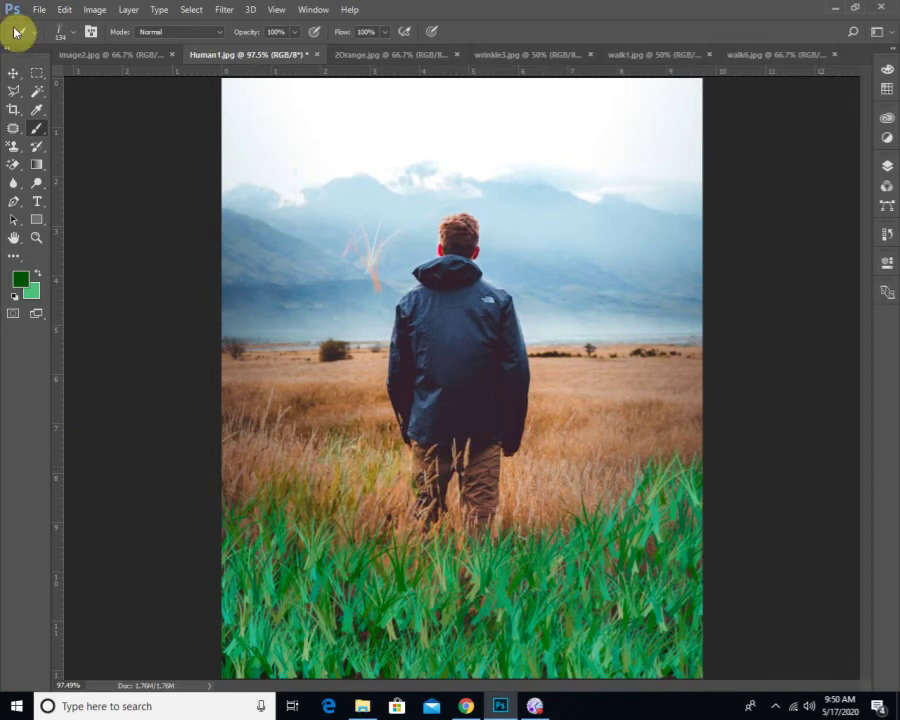
- Choose the 100 px rough-edged brush preset and paint thick dark green strokes over the mountains, the man and the field
{"action": "left_click", "coordinate": [70, 36]}
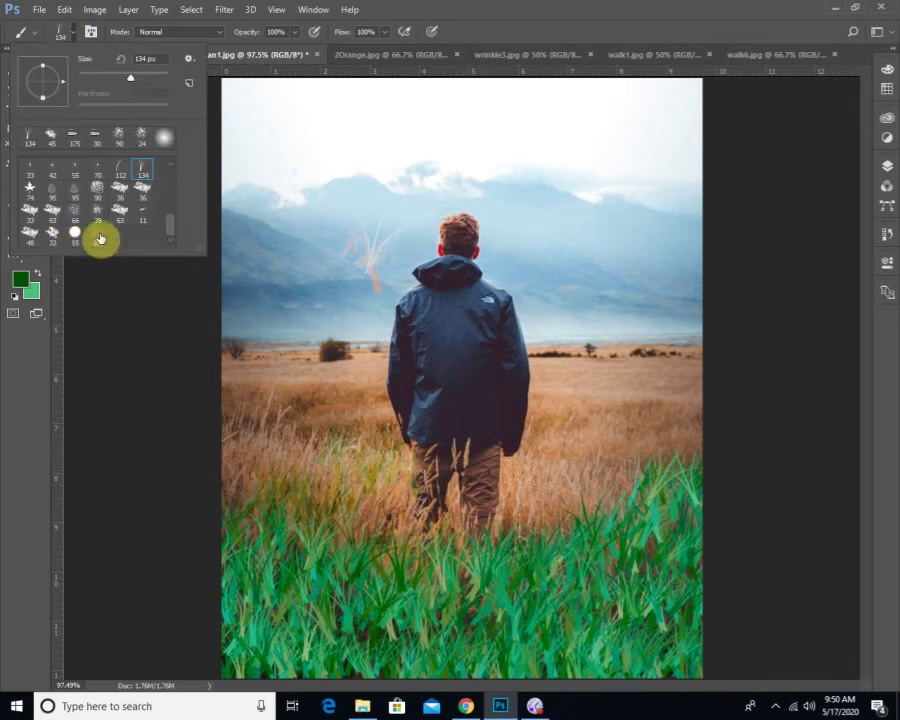
{"action": "left_click", "coordinate": [100, 238]}
{"action": "left_click", "coordinate": [362, 211]}
{"action": "left_click", "coordinate": [412, 184]}
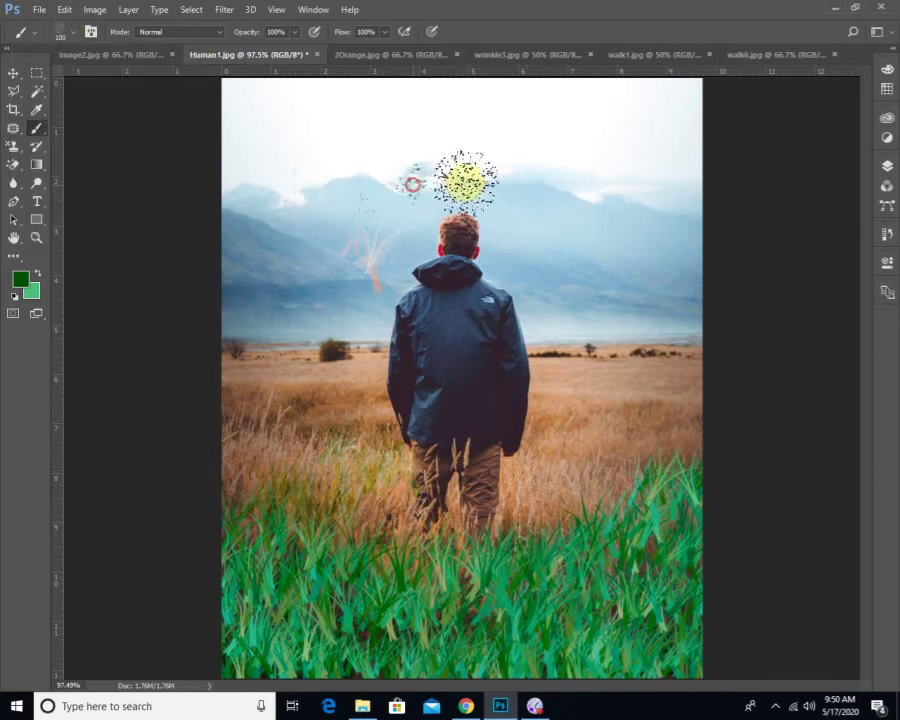
{"action": "mouse_move", "coordinate": [402, 183]}
{"action": "left_mouse_down"}
{"action": "mouse_move", "coordinate": [588, 271]}
{"action": "mouse_move", "coordinate": [606, 365]}
{"action": "left_mouse_up"}
{"action": "mouse_move", "coordinate": [368, 230]}
{"action": "left_mouse_down"}
{"action": "mouse_move", "coordinate": [374, 322]}
{"action": "mouse_move", "coordinate": [355, 425]}
{"action": "left_mouse_up"}
{"action": "left_click_drag", "start_coordinate": [502, 377], "coordinate": [595, 475]}
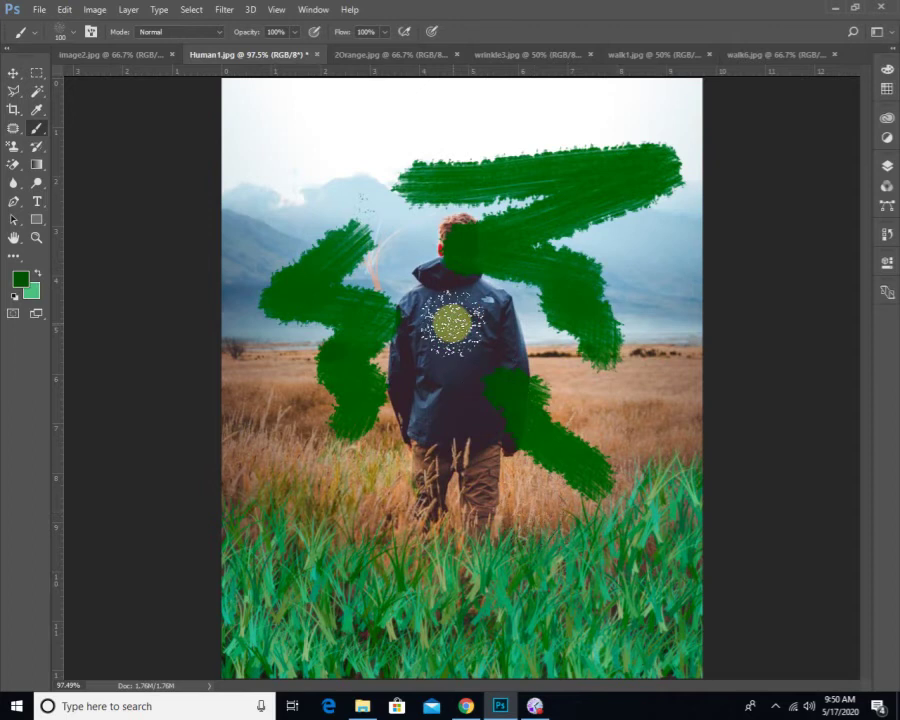
- Set the brush blend mode to Color and the foreground color to a purple-magenta
{"action": "left_click", "coordinate": [157, 33]}
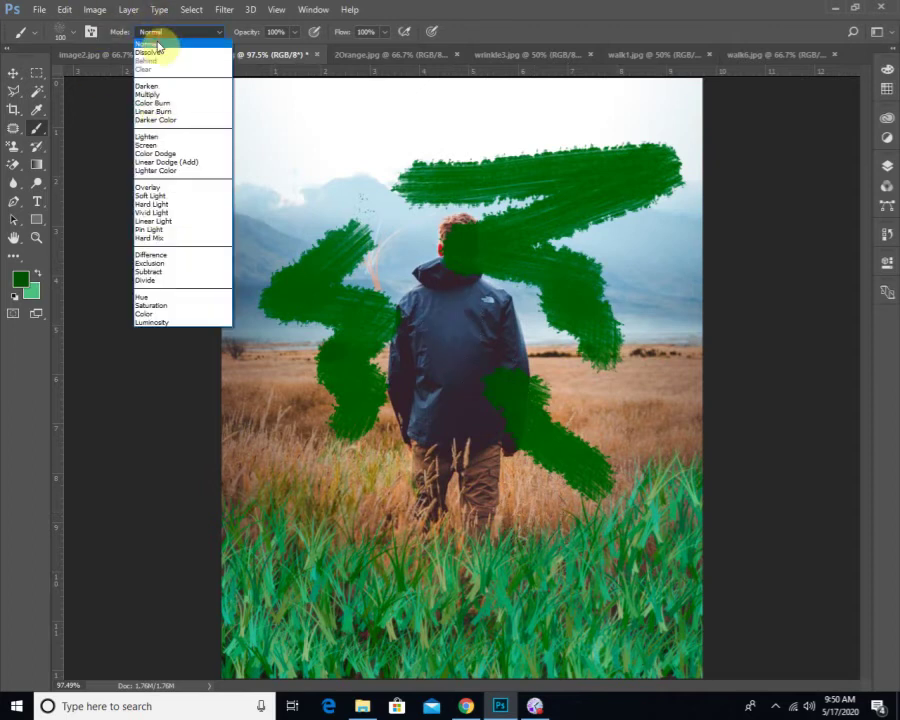
{"action": "left_click", "coordinate": [168, 314]}
{"action": "left_click", "coordinate": [22, 281]}
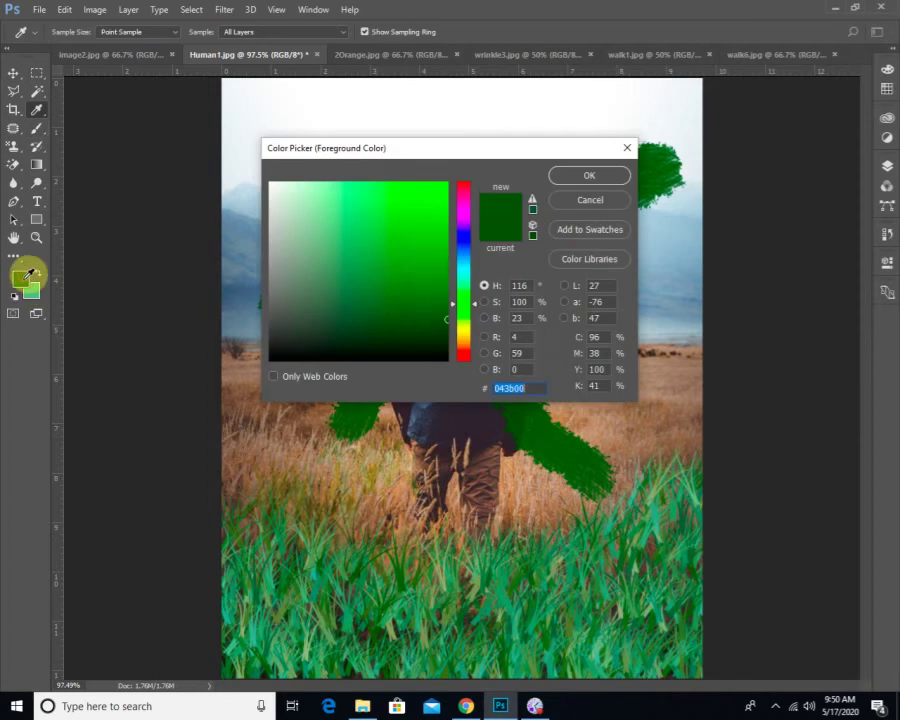
{"action": "left_click_drag", "start_coordinate": [464, 241], "coordinate": [464, 209]}
{"action": "left_click", "coordinate": [590, 176]}
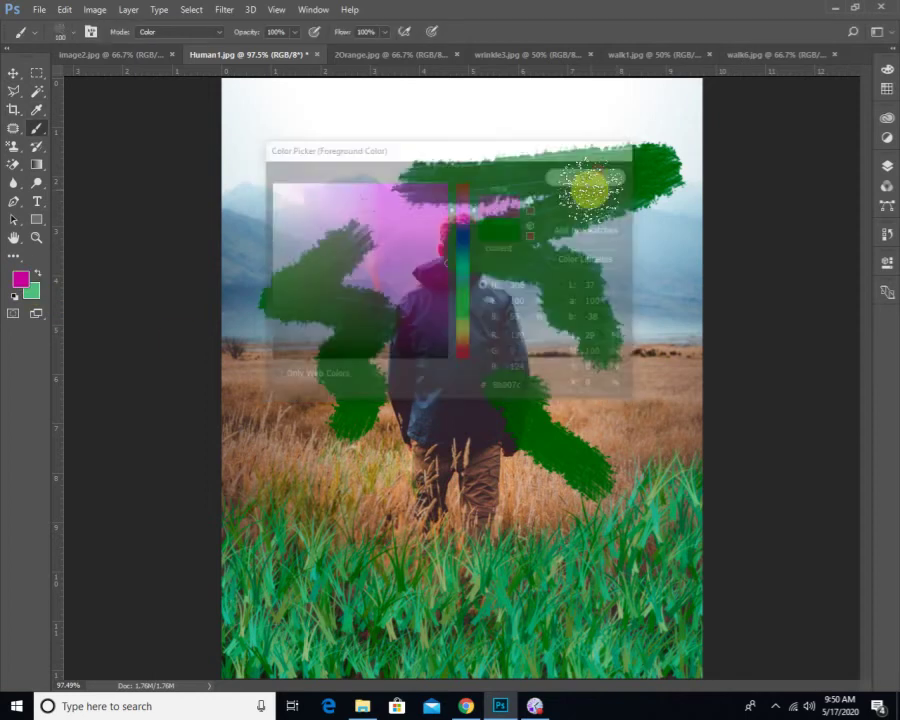
- Revert Human1.jpg to its saved state and switch to the walk1.jpg photo
{"action": "left_click", "coordinate": [39, 10]}
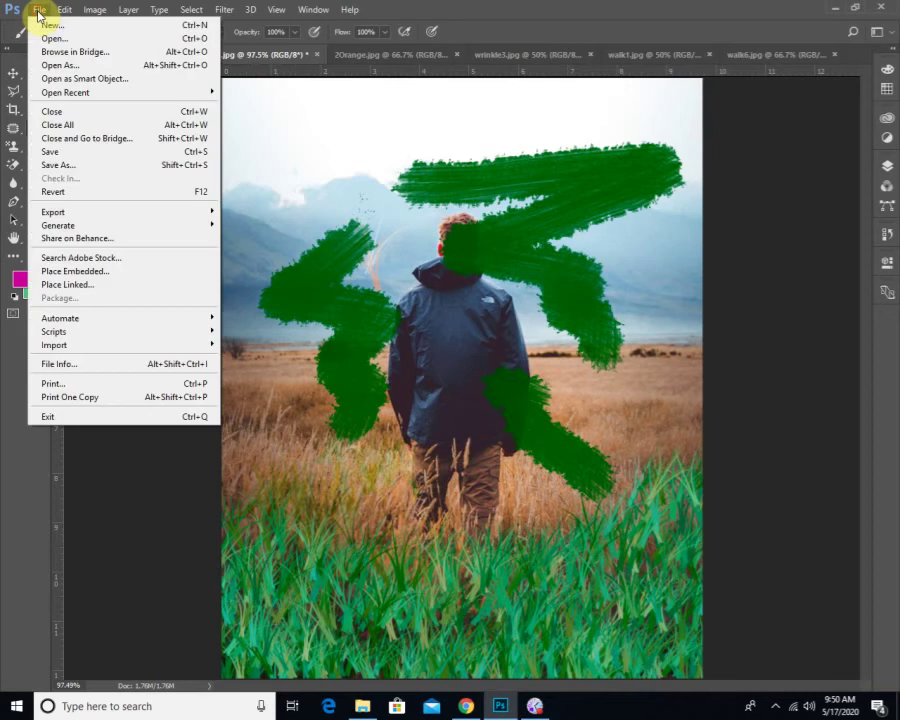
{"action": "left_click", "coordinate": [67, 190]}
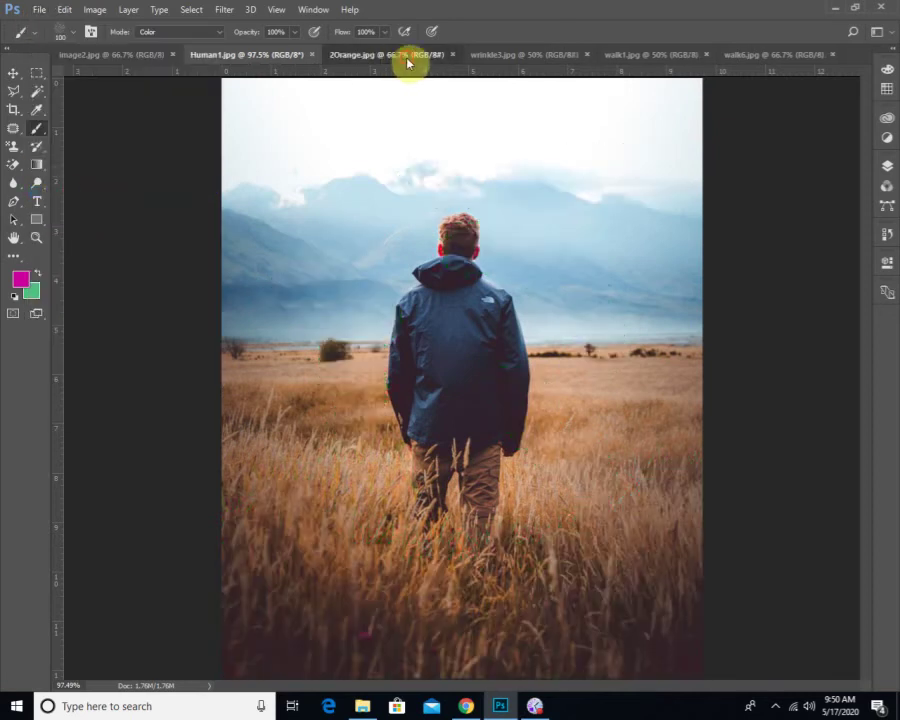
{"action": "left_click", "coordinate": [408, 56]}
{"action": "left_click", "coordinate": [530, 56]}
{"action": "left_click", "coordinate": [650, 56]}
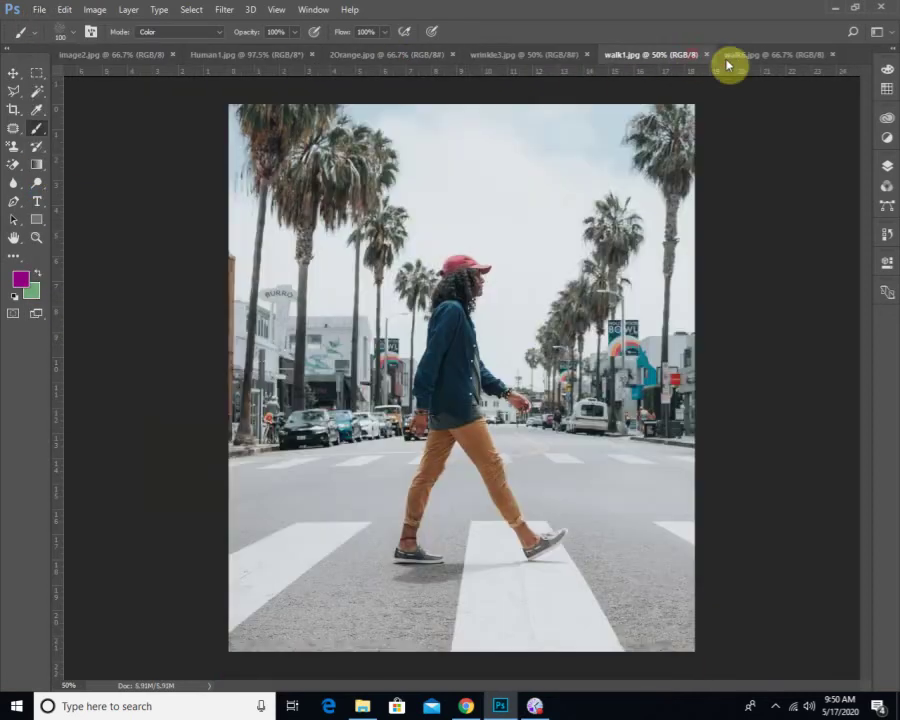
- Paint the near sleeve, shoulder and body of the walking person's blue shirt purple
{"action": "left_click", "coordinate": [400, 388], "text": "ctrl"}
{"action": "left_click", "coordinate": [482, 374], "text": "ctrl"}
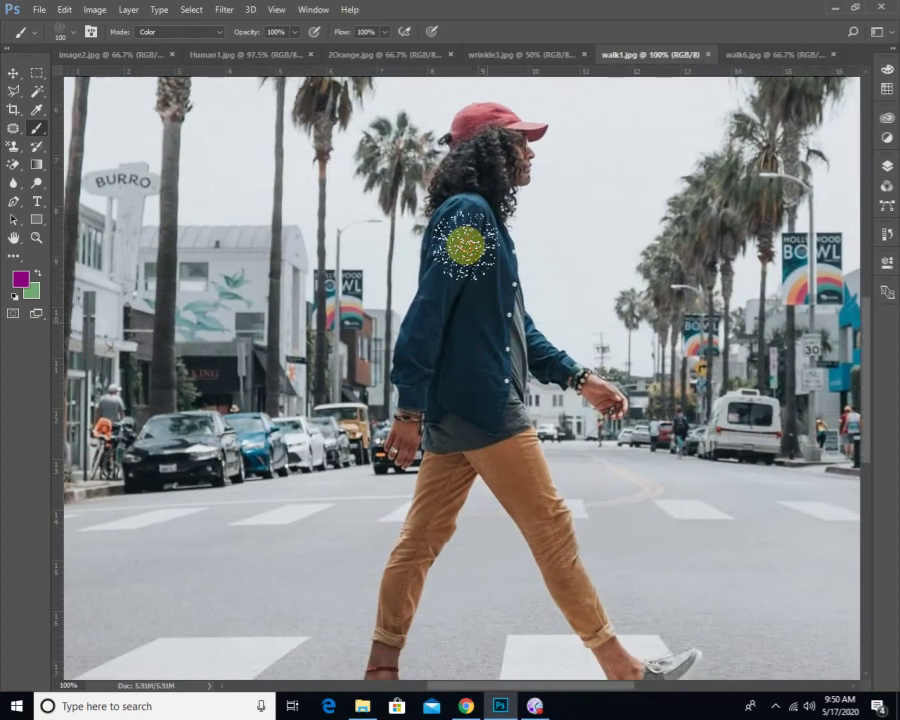
{"action": "mouse_move", "coordinate": [465, 244]}
{"action": "left_mouse_down"}
{"action": "mouse_move", "coordinate": [461, 381]}
{"action": "mouse_move", "coordinate": [489, 322]}
{"action": "mouse_move", "coordinate": [490, 265]}
{"action": "mouse_move", "coordinate": [473, 208]}
{"action": "mouse_move", "coordinate": [452, 238]}
{"action": "mouse_move", "coordinate": [447, 228]}
{"action": "mouse_move", "coordinate": [411, 352]}
{"action": "mouse_move", "coordinate": [416, 385]}
{"action": "mouse_move", "coordinate": [473, 416]}
{"action": "mouse_move", "coordinate": [484, 374]}
{"action": "mouse_move", "coordinate": [481, 322]}
{"action": "mouse_move", "coordinate": [488, 388]}
{"action": "mouse_move", "coordinate": [478, 408]}
{"action": "mouse_move", "coordinate": [494, 304]}
{"action": "mouse_move", "coordinate": [479, 372]}
{"action": "mouse_move", "coordinate": [438, 359]}
{"action": "mouse_move", "coordinate": [466, 338]}
{"action": "left_mouse_up"}
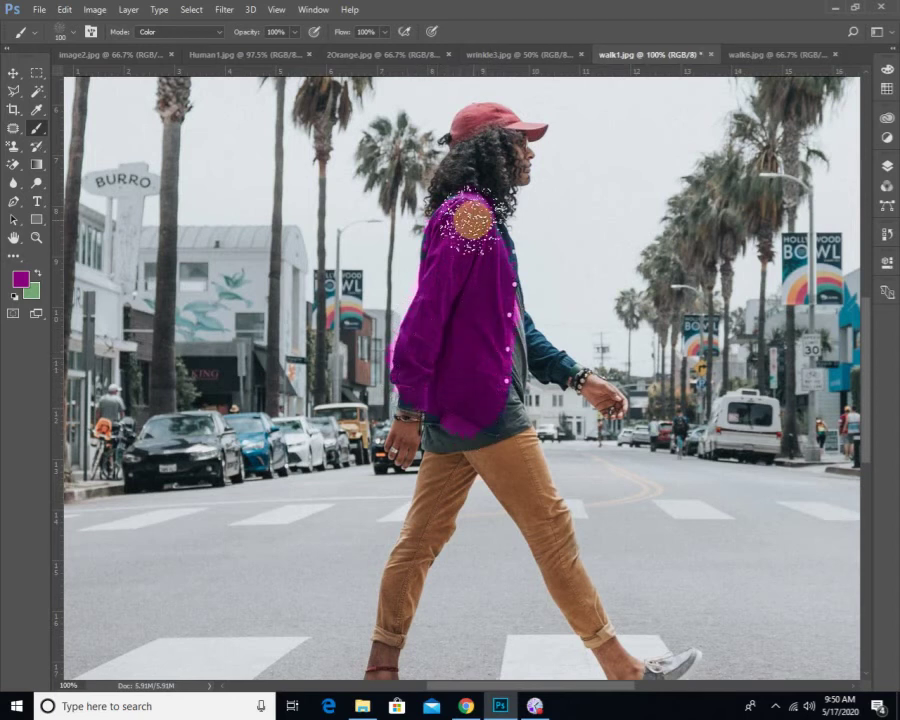
{"action": "mouse_move", "coordinate": [472, 220]}
{"action": "left_mouse_down"}
{"action": "mouse_move", "coordinate": [456, 213]}
{"action": "mouse_move", "coordinate": [456, 241]}
{"action": "mouse_move", "coordinate": [482, 249]}
{"action": "left_mouse_up"}
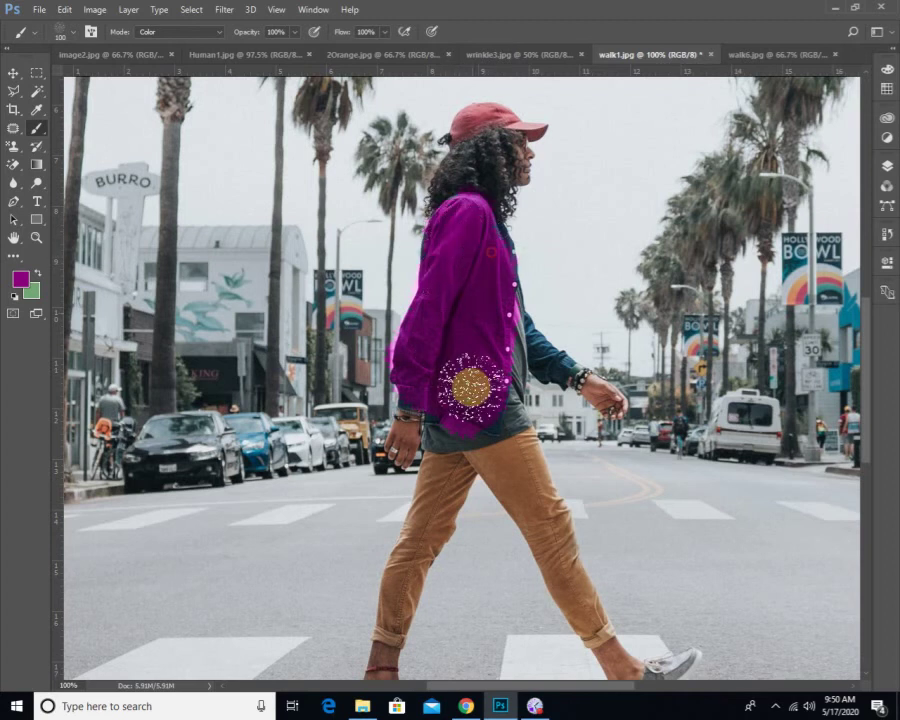
{"action": "mouse_move", "coordinate": [471, 387]}
{"action": "left_mouse_down"}
{"action": "mouse_move", "coordinate": [454, 434]}
{"action": "mouse_move", "coordinate": [438, 410]}
{"action": "left_mouse_up"}
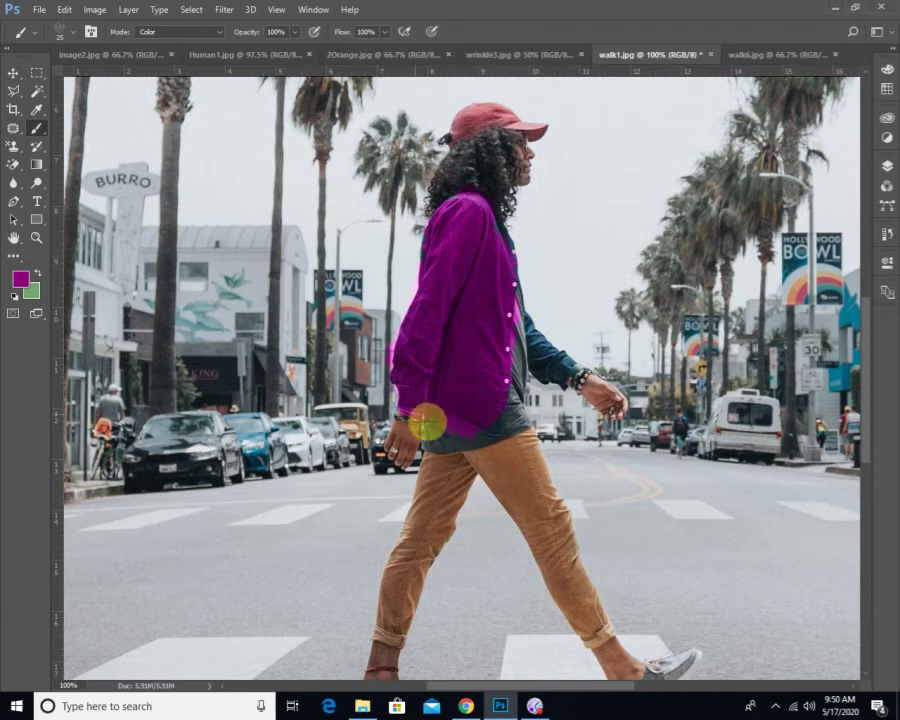
- Paint the shirt's lower edge, the front sleeve and most of the grey undershirt purple with a 25 px brush
{"action": "mouse_move", "coordinate": [427, 422]}
{"action": "left_mouse_down"}
{"action": "mouse_move", "coordinate": [466, 427]}
{"action": "mouse_move", "coordinate": [503, 388]}
{"action": "mouse_move", "coordinate": [502, 428]}
{"action": "mouse_move", "coordinate": [525, 355]}
{"action": "left_mouse_up"}
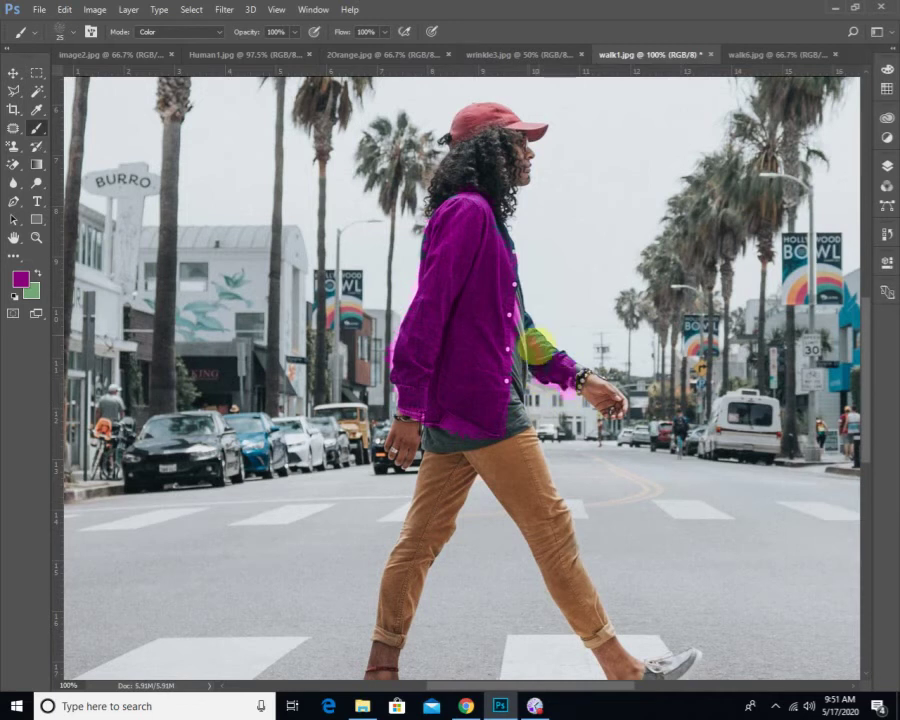
{"action": "mouse_move", "coordinate": [522, 336]}
{"action": "left_mouse_down"}
{"action": "mouse_move", "coordinate": [584, 366]}
{"action": "mouse_move", "coordinate": [547, 347]}
{"action": "left_mouse_up"}
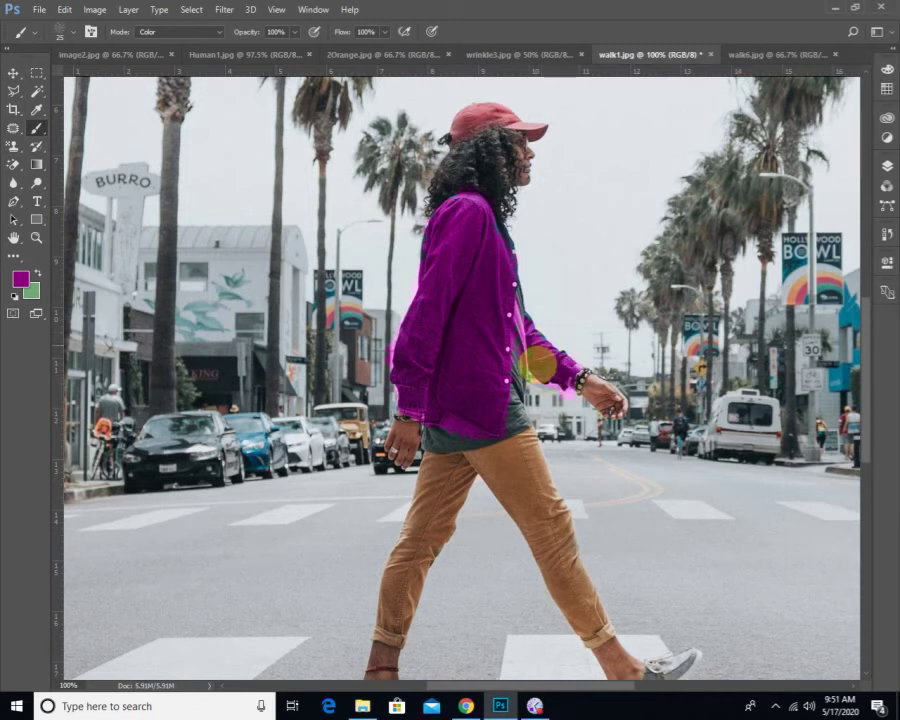
{"action": "left_click_drag", "start_coordinate": [529, 400], "coordinate": [516, 295]}
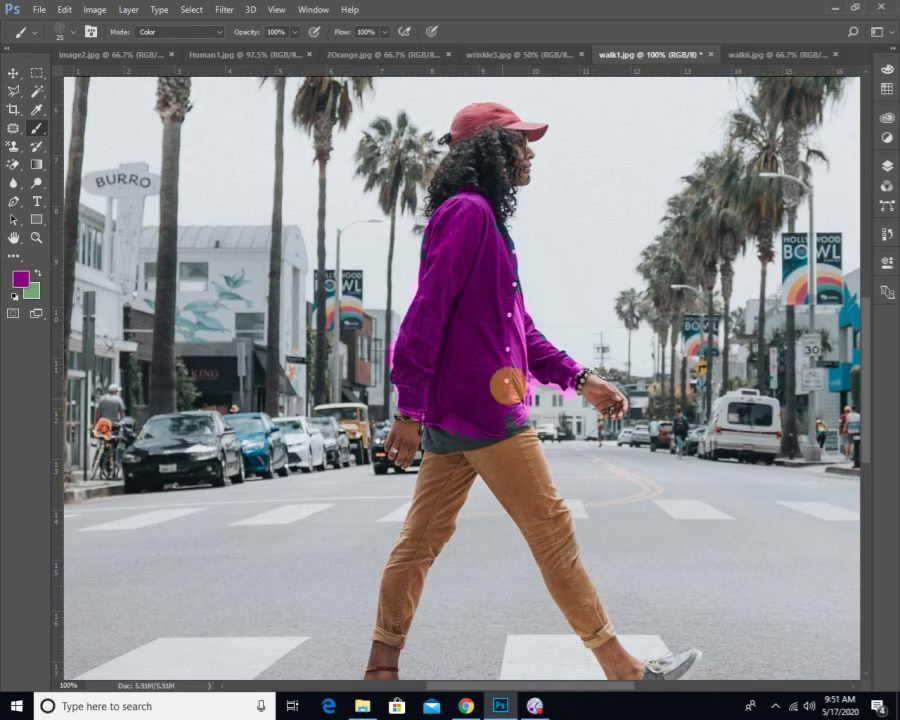
{"action": "mouse_move", "coordinate": [505, 375]}
{"action": "left_mouse_down"}
{"action": "mouse_move", "coordinate": [487, 221]}
{"action": "mouse_move", "coordinate": [446, 226]}
{"action": "left_mouse_up"}
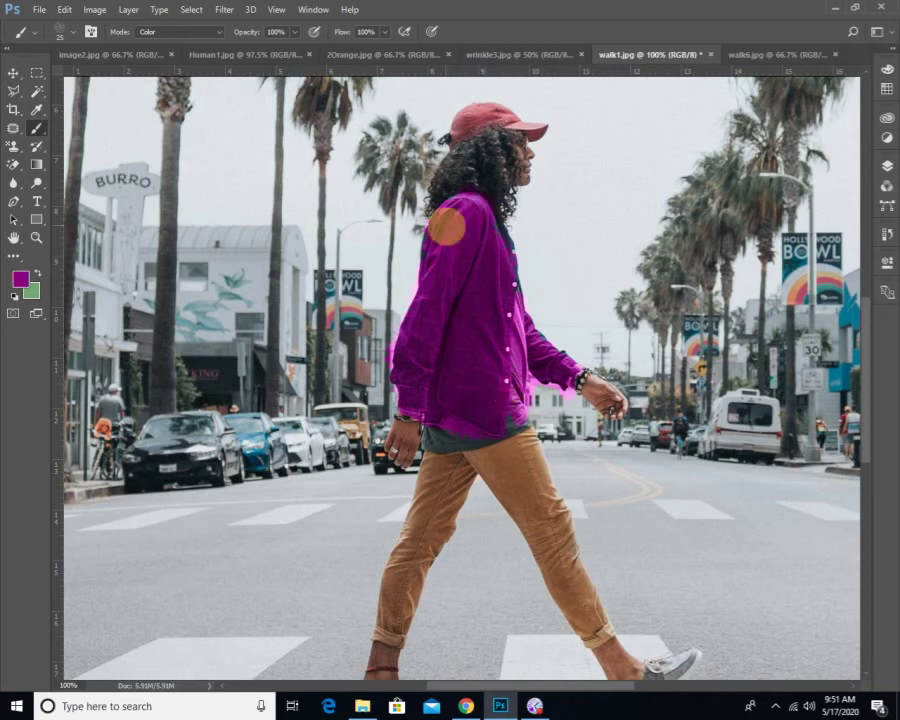
- Switch to a soft round brush at 25 px and paint the grey undershirt's hem purple
{"action": "left_click", "coordinate": [73, 33]}
{"action": "scroll", "coordinate": [176, 200], "scroll_direction": "up", "scroll_amount": 3}
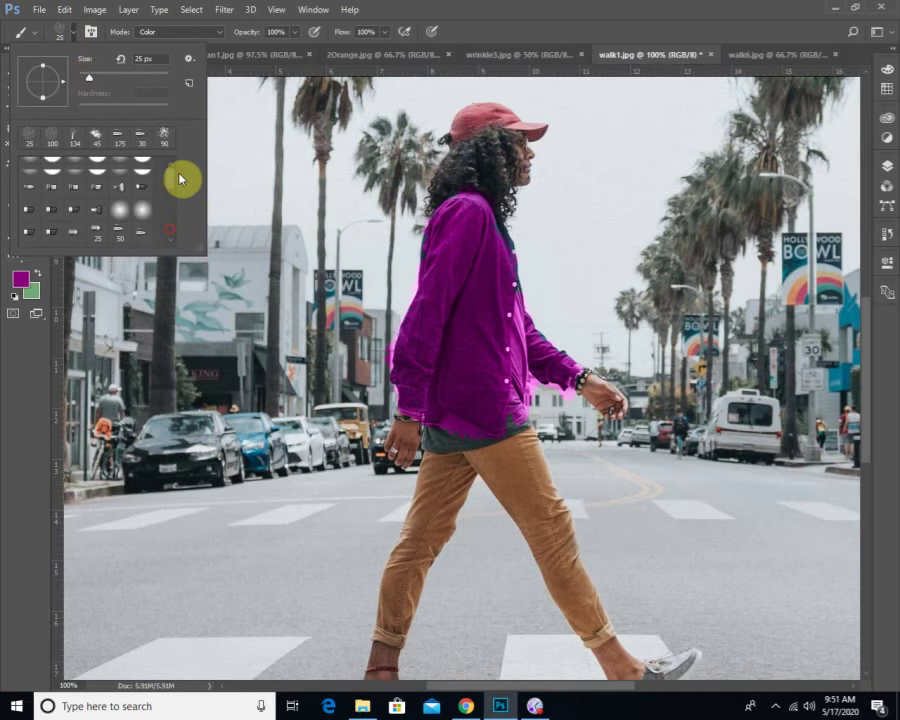
{"action": "left_click", "coordinate": [560, 46]}
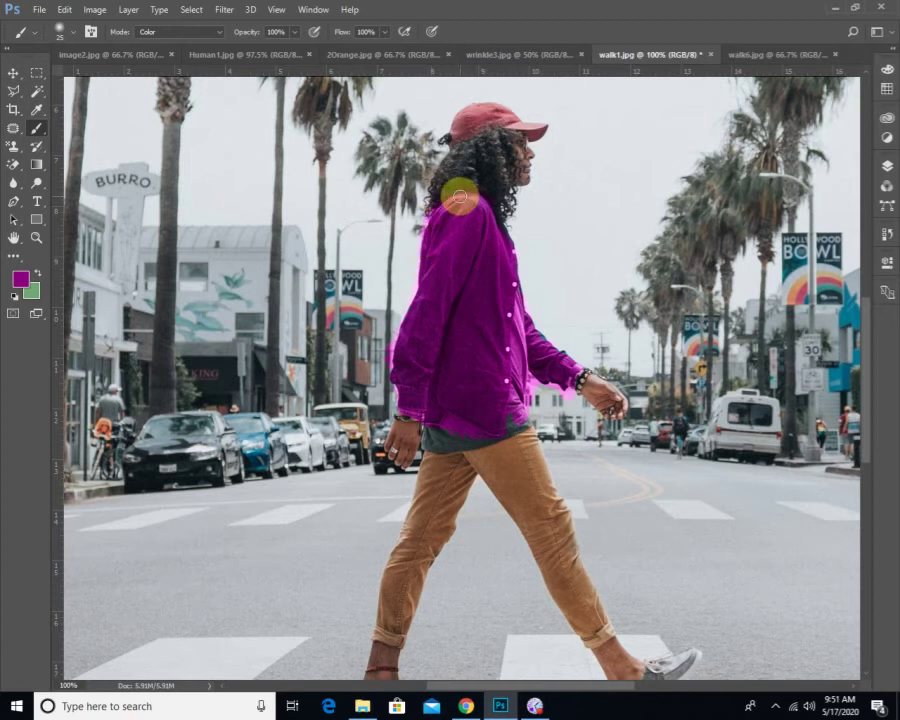
{"action": "mouse_move", "coordinate": [436, 414]}
{"action": "left_mouse_down"}
{"action": "mouse_move", "coordinate": [426, 451]}
{"action": "mouse_move", "coordinate": [443, 423]}
{"action": "mouse_move", "coordinate": [422, 445]}
{"action": "mouse_move", "coordinate": [426, 432]}
{"action": "mouse_move", "coordinate": [479, 430]}
{"action": "mouse_move", "coordinate": [437, 450]}
{"action": "mouse_move", "coordinate": [501, 428]}
{"action": "mouse_move", "coordinate": [472, 443]}
{"action": "mouse_move", "coordinate": [512, 420]}
{"action": "left_mouse_up"}
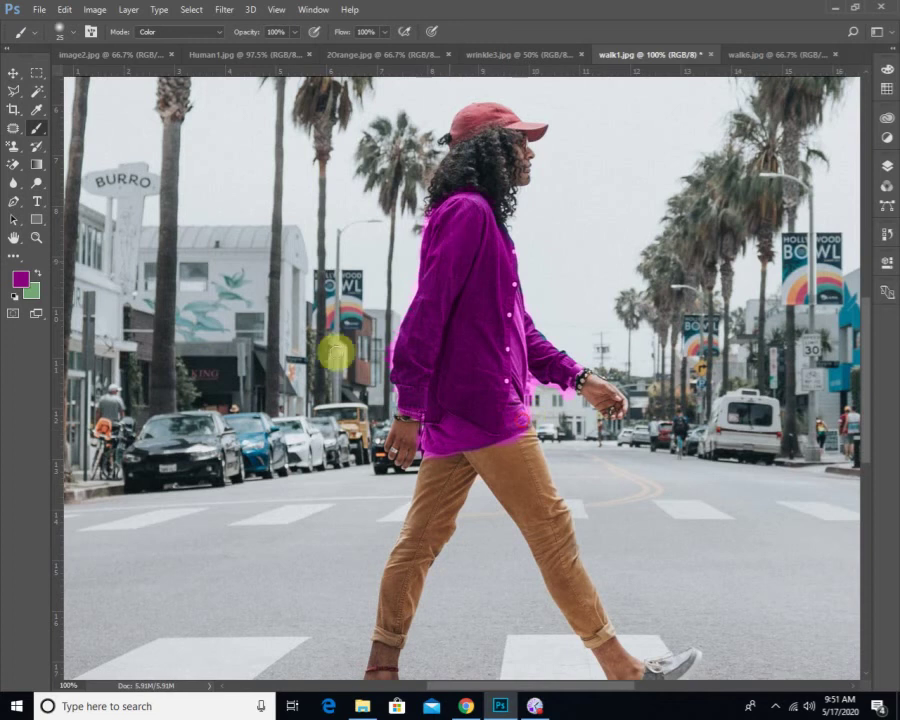
- Paint the remaining blue areas along the shirt's front edge and the outstretched sleeve purple
{"action": "scroll", "coordinate": [786, 516], "scroll_direction": "down", "scroll_amount": 1}
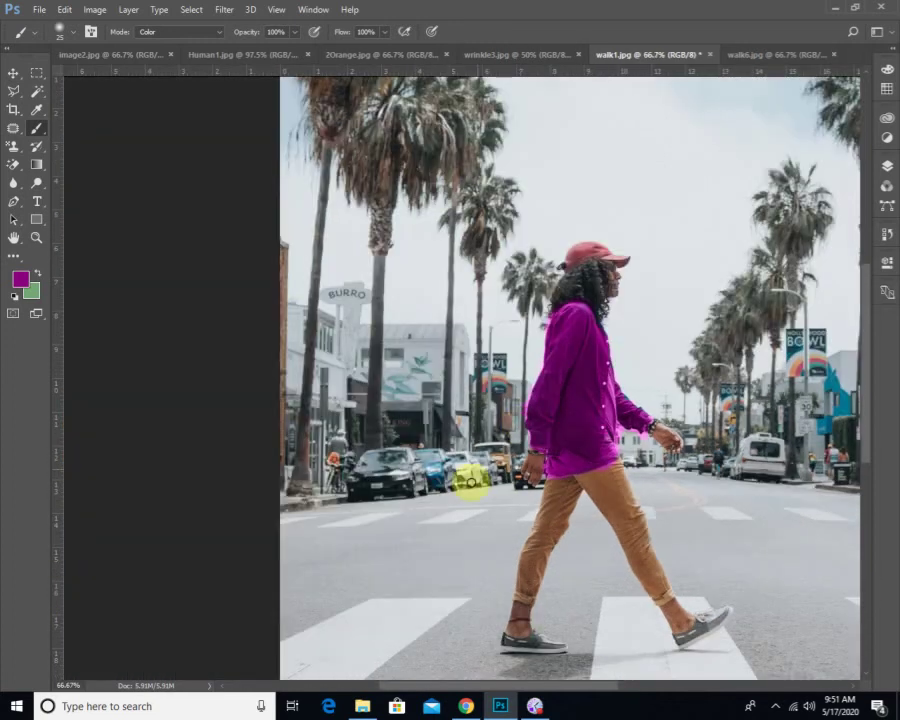
{"action": "scroll", "coordinate": [541, 362], "scroll_direction": "up", "scroll_amount": 1}
{"action": "left_click_drag", "start_coordinate": [541, 362], "coordinate": [430, 282]}
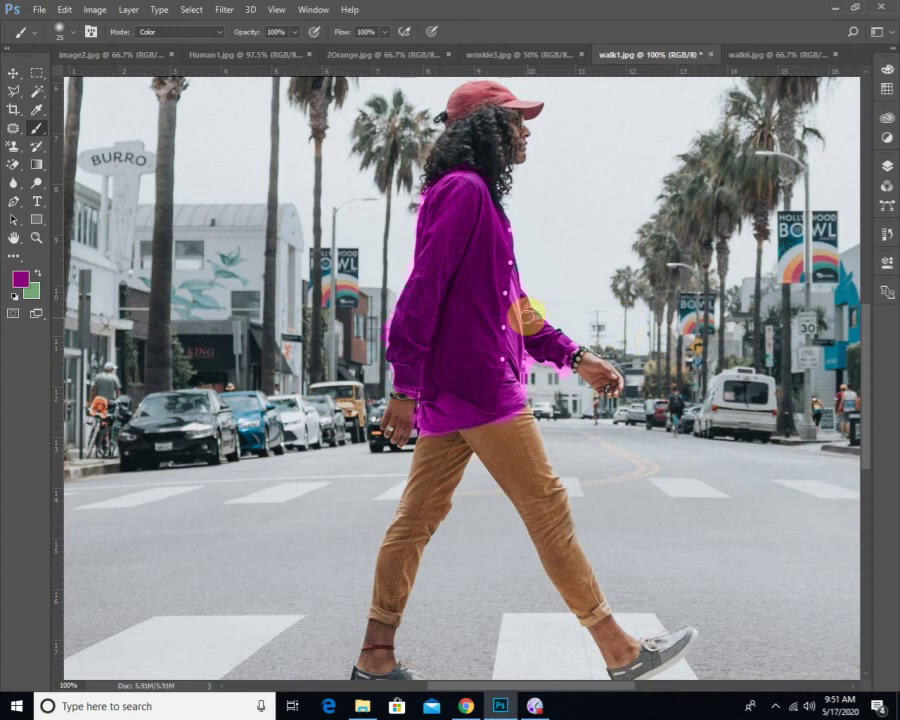
{"action": "left_click_drag", "start_coordinate": [540, 328], "coordinate": [576, 355]}
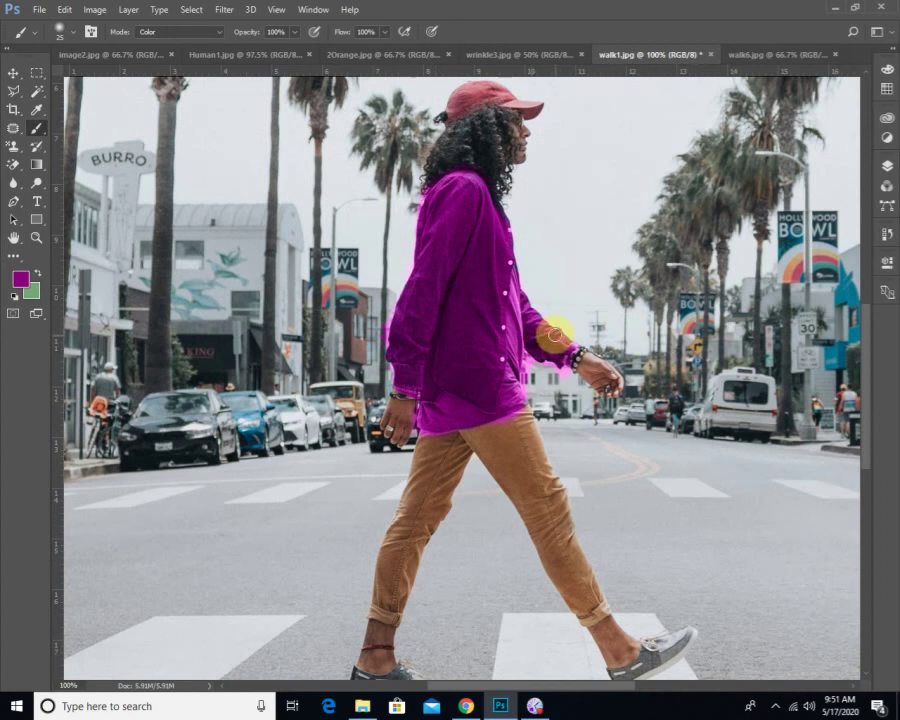
- Restore the original colors where purple spilled around the sleeves and hem, using the History Brush Tool at 10 px and 20 px
{"action": "right_click", "coordinate": [40, 157]}
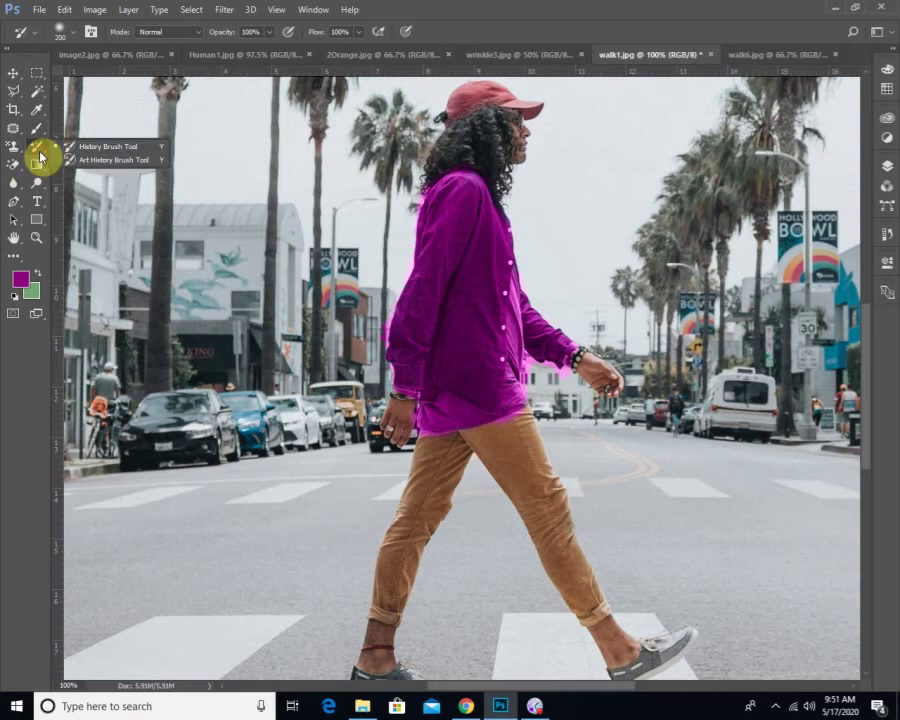
{"action": "left_click", "coordinate": [104, 148]}
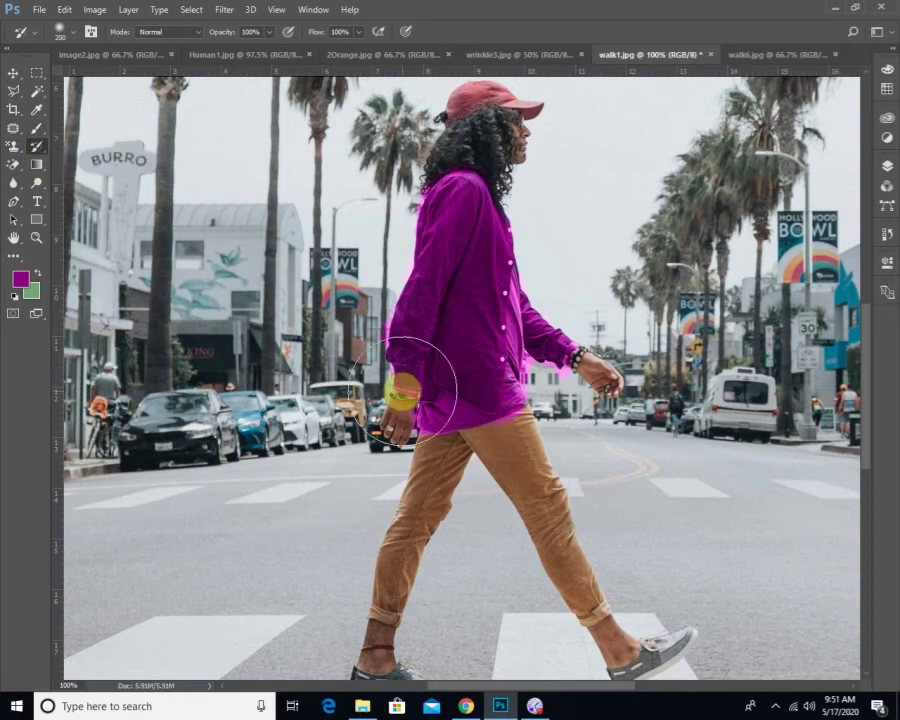
{"action": "mouse_move", "coordinate": [400, 386]}
{"action": "left_mouse_down"}
{"action": "mouse_move", "coordinate": [373, 322]}
{"action": "mouse_move", "coordinate": [390, 339]}
{"action": "mouse_move", "coordinate": [387, 308]}
{"action": "mouse_move", "coordinate": [372, 361]}
{"action": "mouse_move", "coordinate": [388, 314]}
{"action": "mouse_move", "coordinate": [386, 383]}
{"action": "mouse_move", "coordinate": [386, 372]}
{"action": "mouse_move", "coordinate": [373, 399]}
{"action": "mouse_move", "coordinate": [538, 428]}
{"action": "left_mouse_up"}
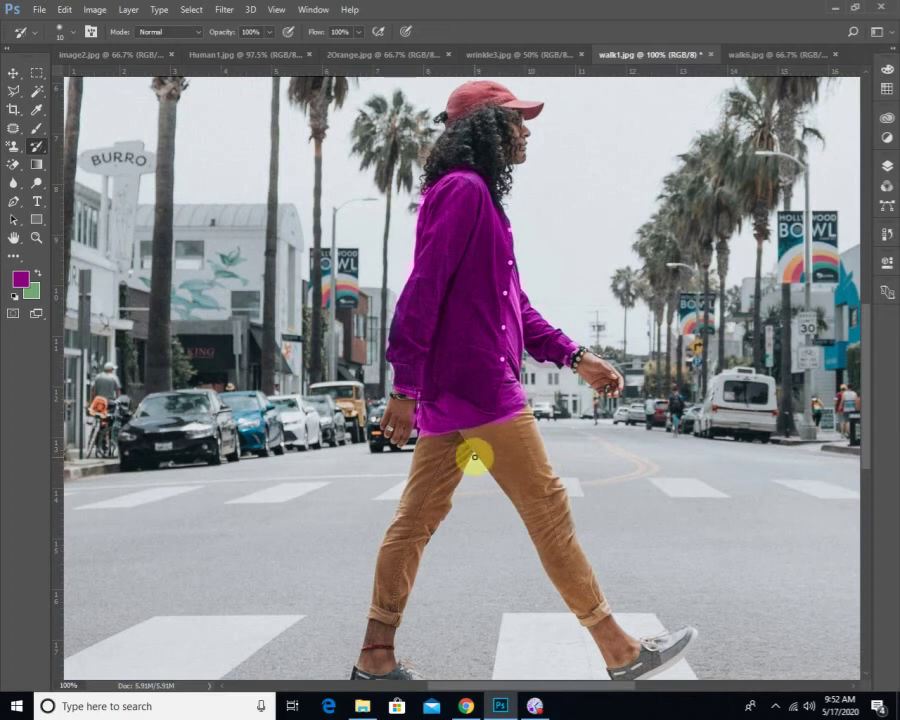
{"action": "key", "text": "bracketright"}
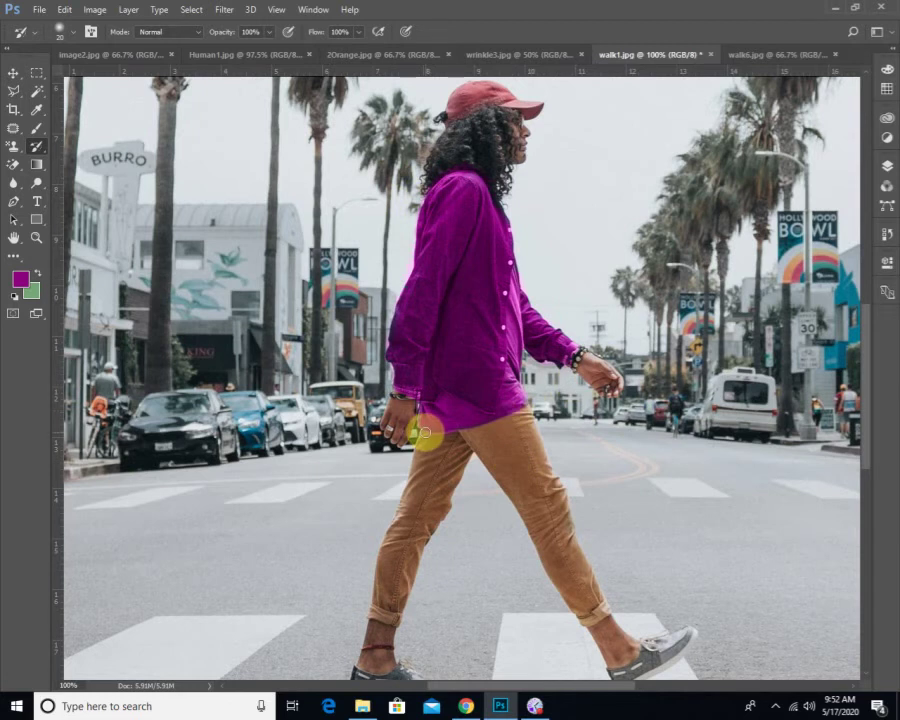
- Swap the foreground and background colors and paint the front trouser leg green with the 25 px brush in Color mode
{"action": "left_click", "coordinate": [39, 276]}
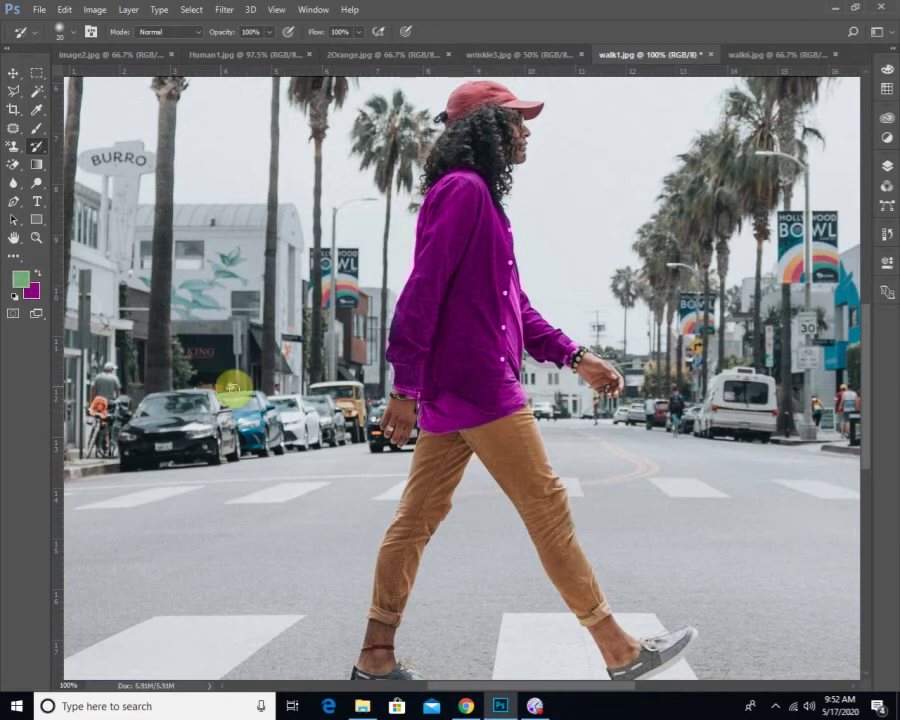
{"action": "left_click", "coordinate": [36, 128]}
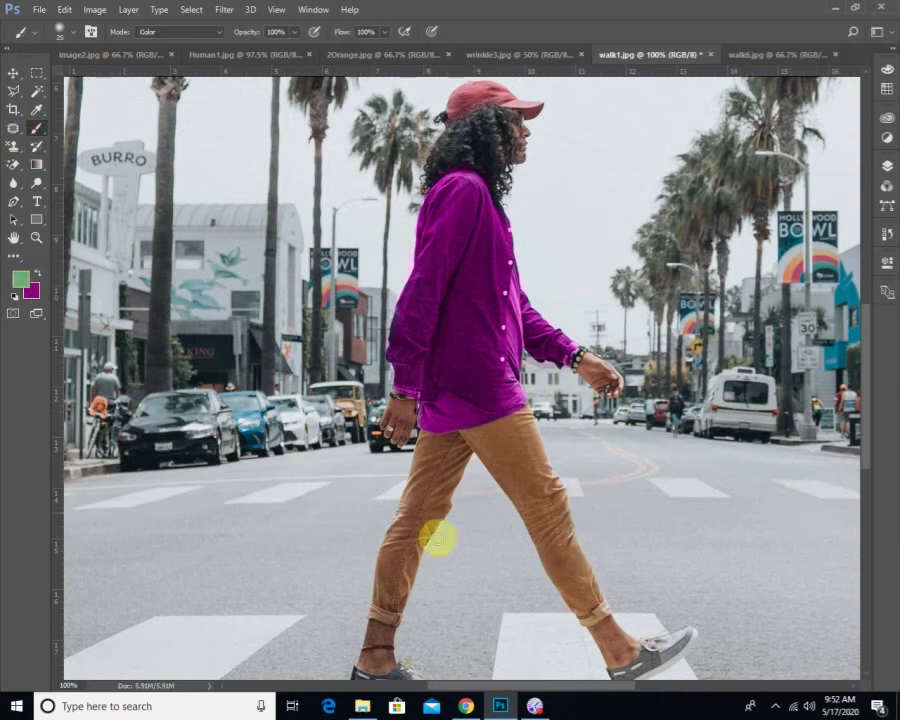
{"action": "mouse_move", "coordinate": [497, 440]}
{"action": "left_mouse_down"}
{"action": "mouse_move", "coordinate": [522, 498]}
{"action": "mouse_move", "coordinate": [517, 478]}
{"action": "mouse_move", "coordinate": [535, 487]}
{"action": "mouse_move", "coordinate": [516, 450]}
{"action": "mouse_move", "coordinate": [492, 433]}
{"action": "mouse_move", "coordinate": [506, 439]}
{"action": "mouse_move", "coordinate": [517, 424]}
{"action": "mouse_move", "coordinate": [463, 436]}
{"action": "mouse_move", "coordinate": [486, 456]}
{"action": "mouse_move", "coordinate": [481, 438]}
{"action": "mouse_move", "coordinate": [524, 501]}
{"action": "mouse_move", "coordinate": [482, 452]}
{"action": "mouse_move", "coordinate": [516, 488]}
{"action": "left_mouse_up"}
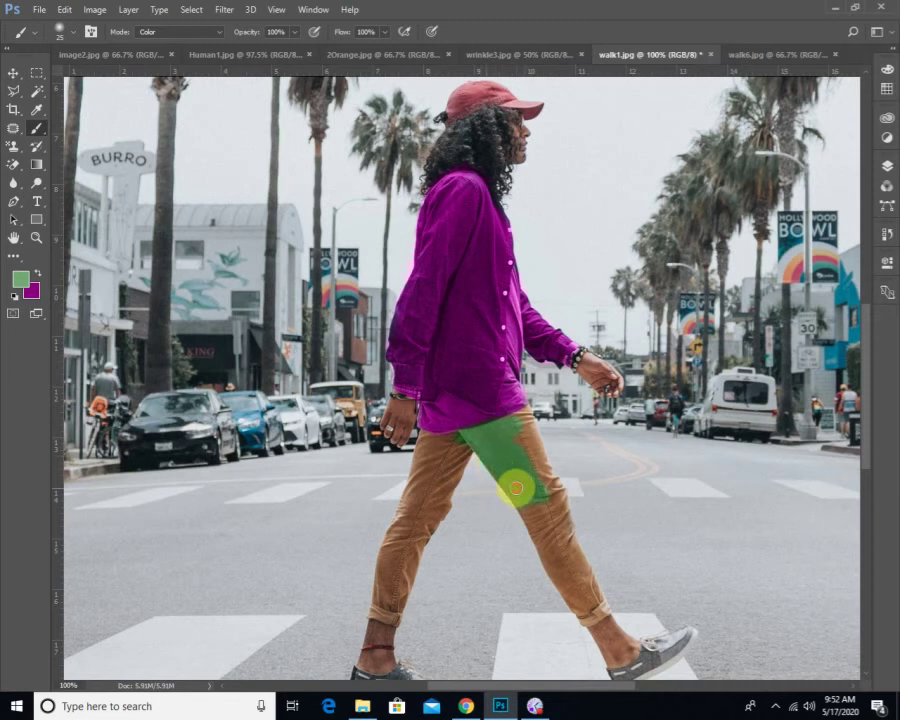
{"action": "scroll", "coordinate": [490, 450], "scroll_direction": "up", "scroll_amount": 5}
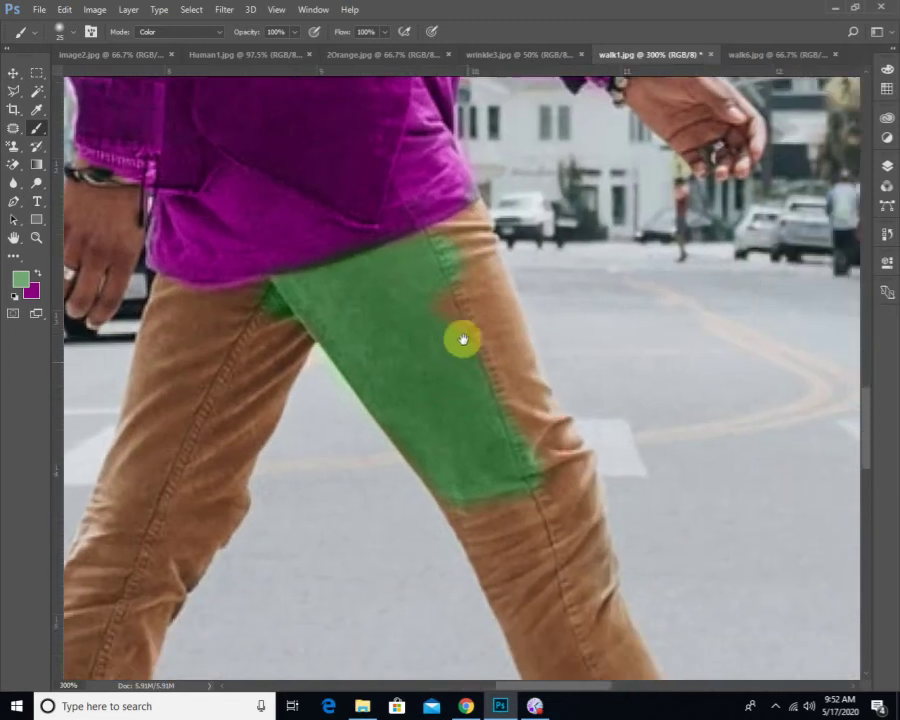
{"action": "mouse_move", "coordinate": [463, 340]}
{"action": "left_mouse_down"}
{"action": "mouse_move", "coordinate": [444, 262]}
{"action": "mouse_move", "coordinate": [503, 427]}
{"action": "mouse_move", "coordinate": [443, 248]}
{"action": "mouse_move", "coordinate": [518, 456]}
{"action": "mouse_move", "coordinate": [516, 478]}
{"action": "mouse_move", "coordinate": [442, 399]}
{"action": "mouse_move", "coordinate": [419, 396]}
{"action": "mouse_move", "coordinate": [407, 408]}
{"action": "mouse_move", "coordinate": [440, 442]}
{"action": "mouse_move", "coordinate": [523, 611]}
{"action": "mouse_move", "coordinate": [479, 476]}
{"action": "mouse_move", "coordinate": [545, 471]}
{"action": "mouse_move", "coordinate": [525, 464]}
{"action": "mouse_move", "coordinate": [608, 618]}
{"action": "mouse_move", "coordinate": [560, 487]}
{"action": "mouse_move", "coordinate": [600, 600]}
{"action": "mouse_move", "coordinate": [554, 422]}
{"action": "mouse_move", "coordinate": [570, 492]}
{"action": "mouse_move", "coordinate": [523, 418]}
{"action": "mouse_move", "coordinate": [512, 320]}
{"action": "mouse_move", "coordinate": [536, 412]}
{"action": "mouse_move", "coordinate": [538, 394]}
{"action": "mouse_move", "coordinate": [474, 207]}
{"action": "mouse_move", "coordinate": [390, 233]}
{"action": "mouse_move", "coordinate": [486, 296]}
{"action": "mouse_move", "coordinate": [550, 459]}
{"action": "mouse_move", "coordinate": [587, 611]}
{"action": "left_mouse_up"}
{"action": "scroll", "coordinate": [498, 516], "scroll_direction": "down", "scroll_amount": 5}
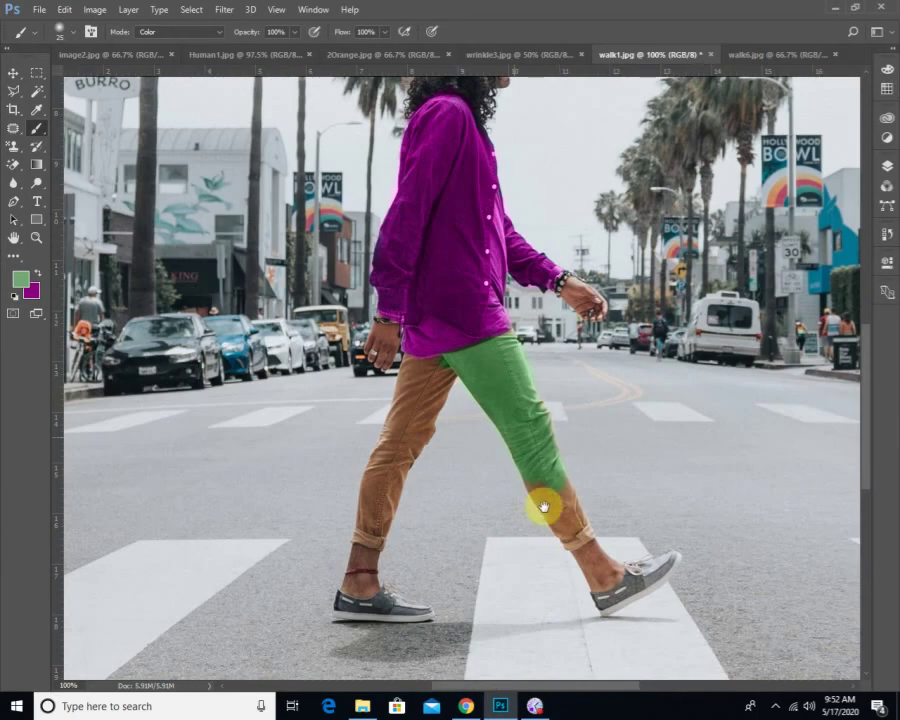
{"action": "mouse_move", "coordinate": [543, 507]}
{"action": "left_mouse_down"}
{"action": "mouse_move", "coordinate": [580, 539]}
{"action": "mouse_move", "coordinate": [568, 545]}
{"action": "mouse_move", "coordinate": [586, 539]}
{"action": "mouse_move", "coordinate": [567, 484]}
{"action": "mouse_move", "coordinate": [559, 480]}
{"action": "mouse_move", "coordinate": [563, 492]}
{"action": "mouse_move", "coordinate": [539, 464]}
{"action": "mouse_move", "coordinate": [575, 532]}
{"action": "mouse_move", "coordinate": [530, 475]}
{"action": "mouse_move", "coordinate": [571, 554]}
{"action": "mouse_move", "coordinate": [645, 549]}
{"action": "left_mouse_up"}
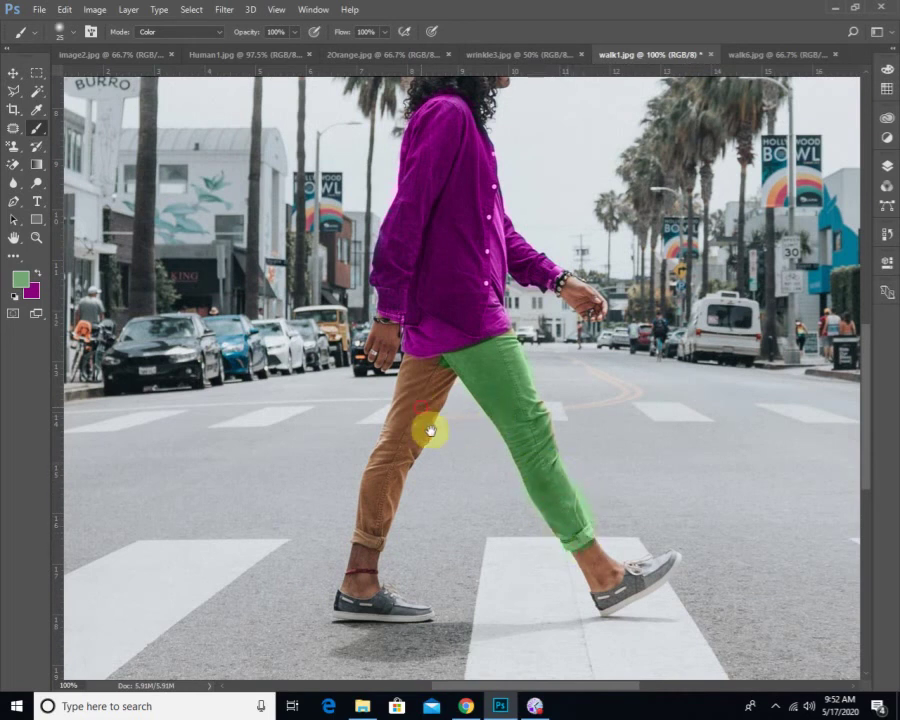
{"action": "scroll", "coordinate": [428, 428], "scroll_direction": "up", "scroll_amount": 1}
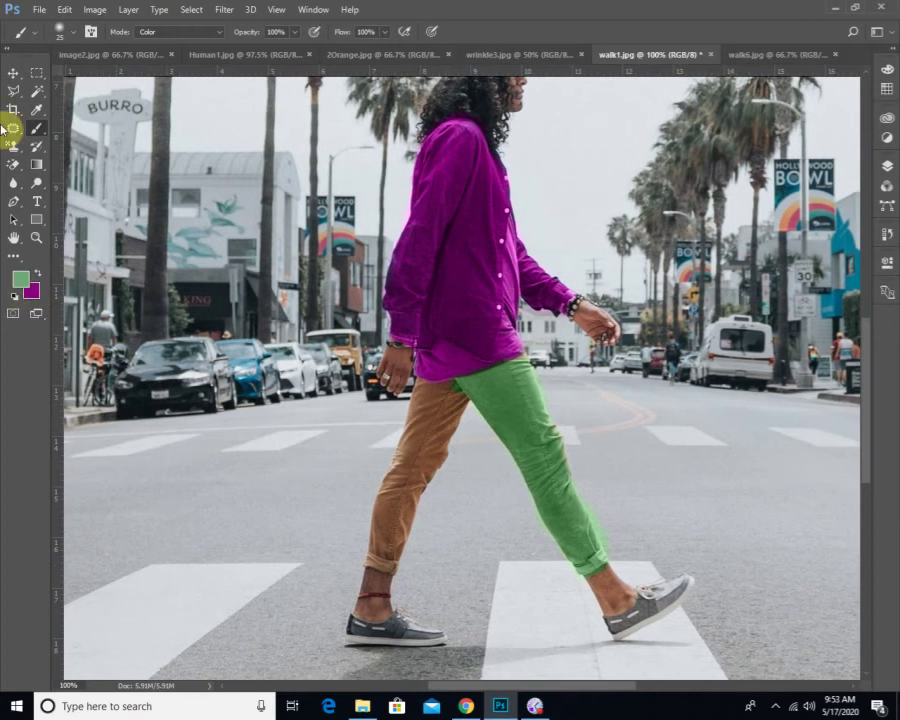
- Reshape the 25 px soft brush tip into a narrow, slanted ellipse
{"action": "left_click", "coordinate": [77, 39]}
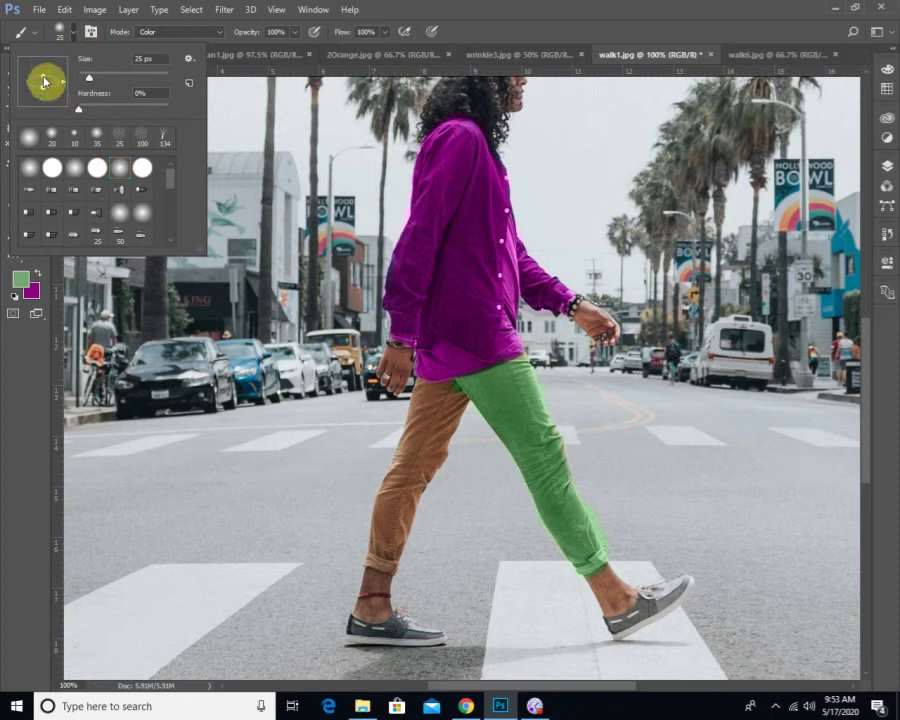
{"action": "left_click_drag", "start_coordinate": [63, 87], "coordinate": [61, 55]}
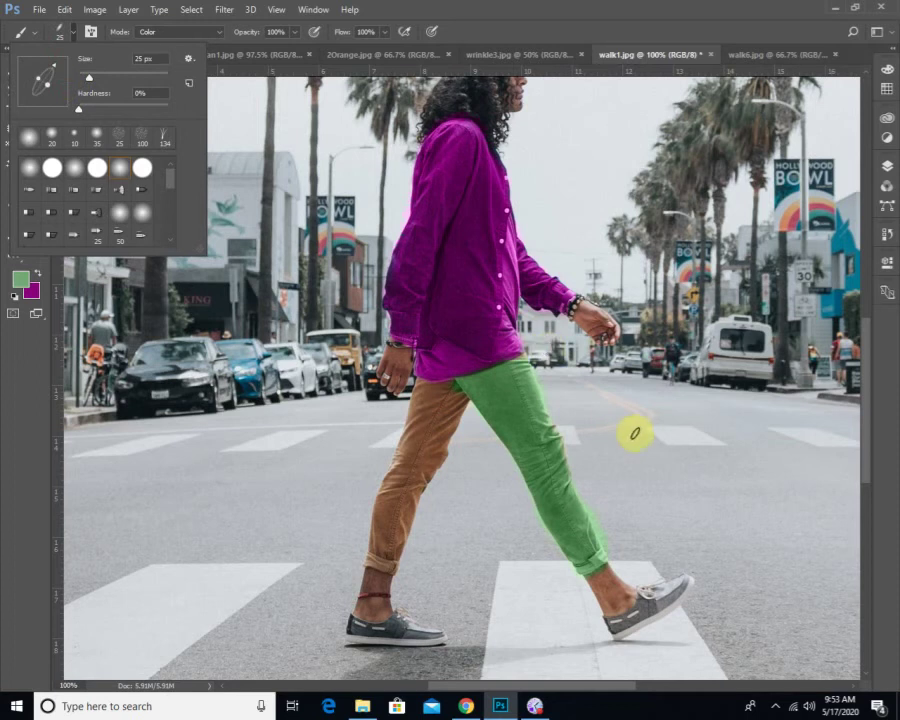
{"action": "key", "text": "Return"}
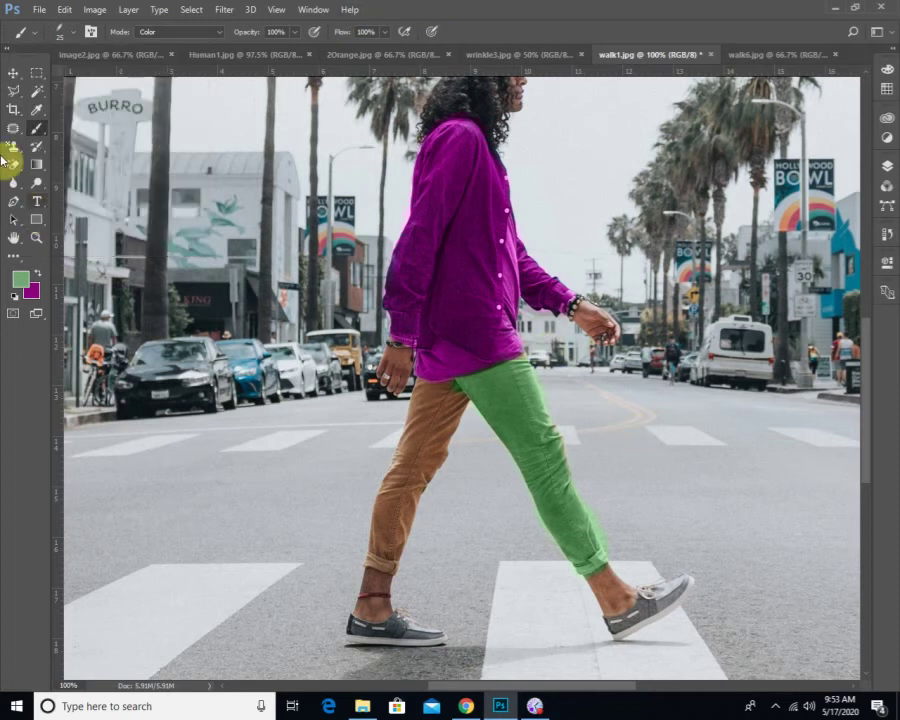
- Set the brush blend mode to Normal and reset the colors to default black and white
{"action": "left_click", "coordinate": [151, 31]}
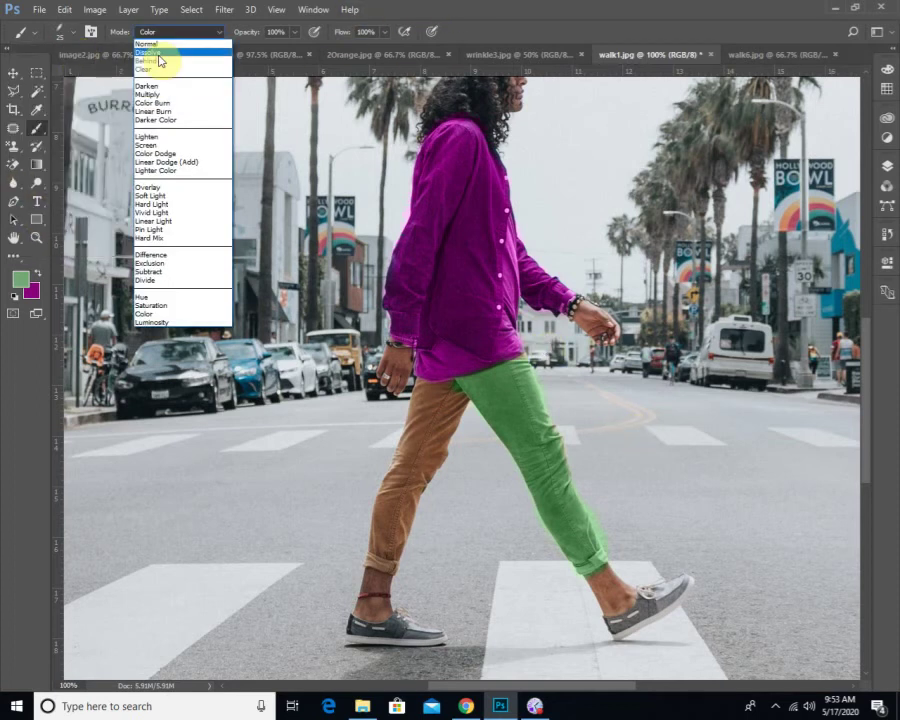
{"action": "left_click", "coordinate": [154, 44]}
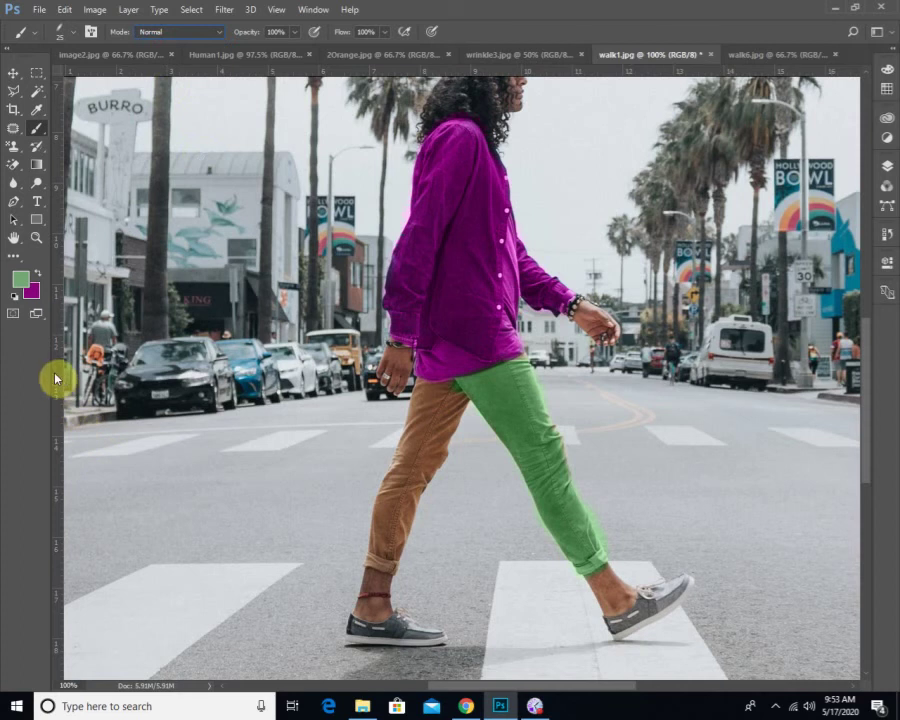
{"action": "left_click", "coordinate": [20, 282]}
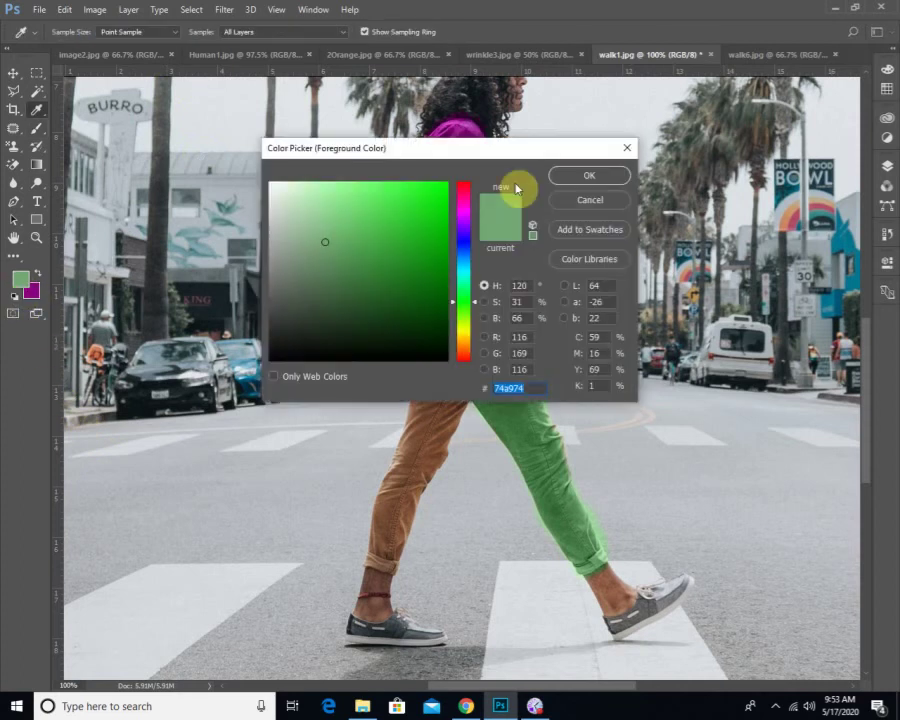
{"action": "left_click", "coordinate": [576, 205]}
{"action": "key", "text": "d"}
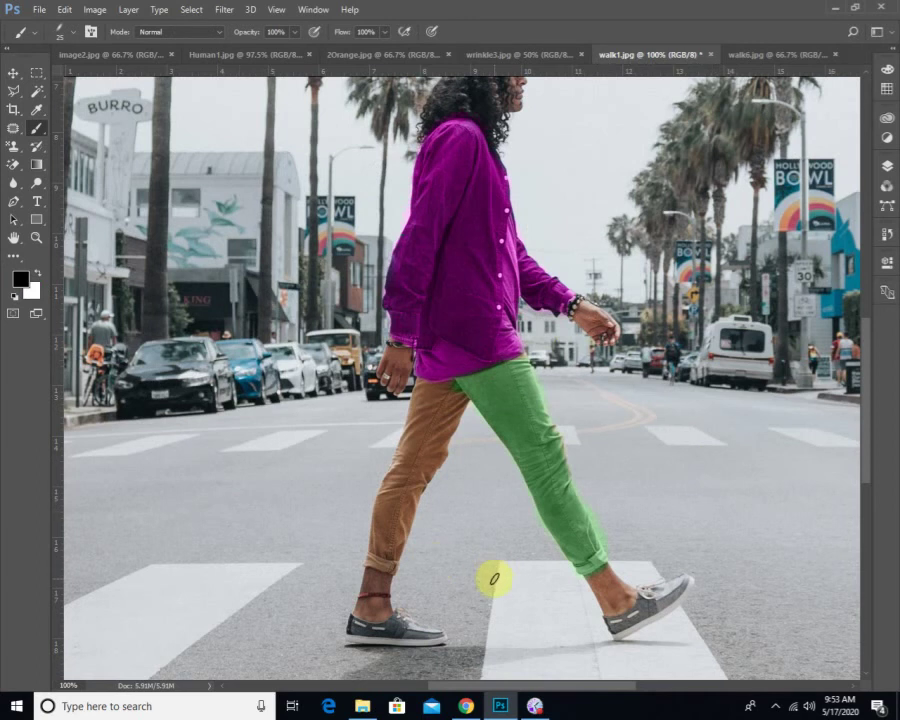
- Handwrite "BowL" in black across the sky, scribble a line over the street, and revert the photo to its saved version
{"action": "key", "text": "ctrl+0"}
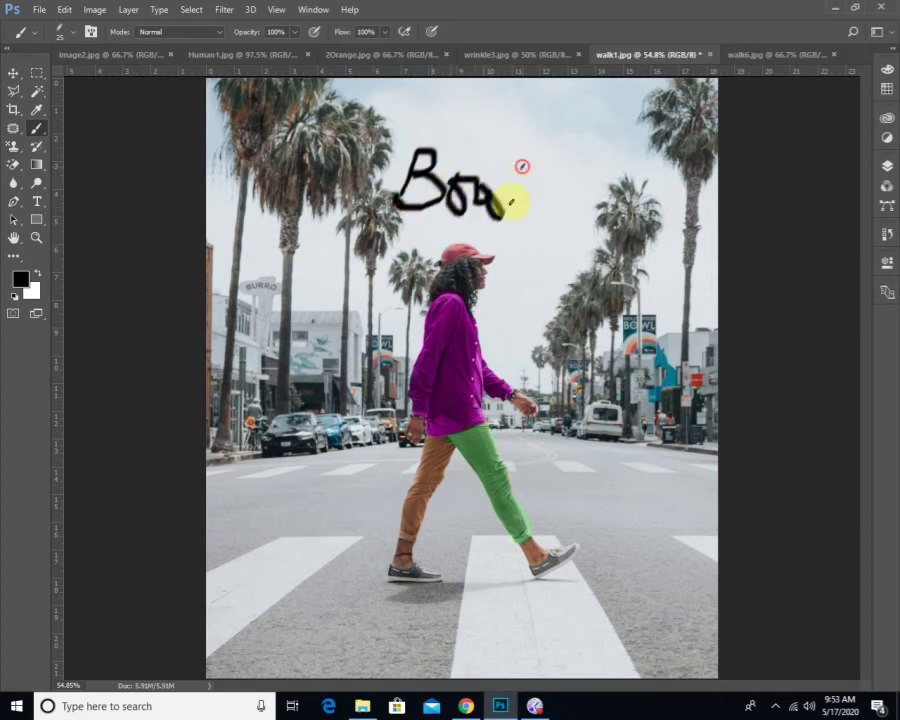
{"action": "left_click", "coordinate": [580, 211]}
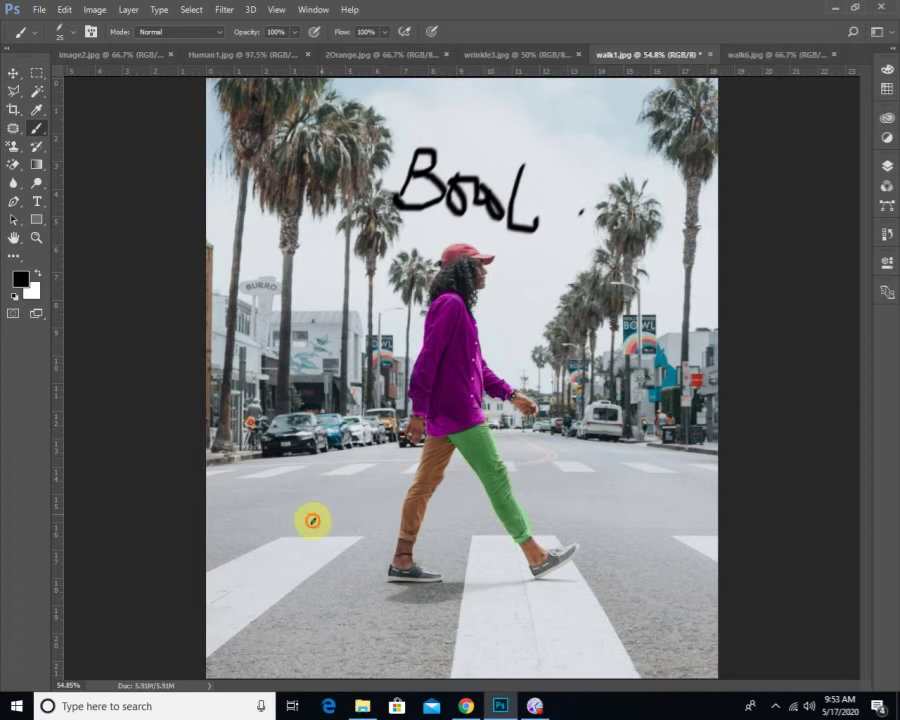
{"action": "mouse_move", "coordinate": [313, 520]}
{"action": "left_mouse_down"}
{"action": "mouse_move", "coordinate": [339, 430]}
{"action": "mouse_move", "coordinate": [389, 433]}
{"action": "mouse_move", "coordinate": [390, 487]}
{"action": "mouse_move", "coordinate": [502, 497]}
{"action": "mouse_move", "coordinate": [567, 369]}
{"action": "mouse_move", "coordinate": [563, 352]}
{"action": "mouse_move", "coordinate": [589, 444]}
{"action": "left_mouse_up"}
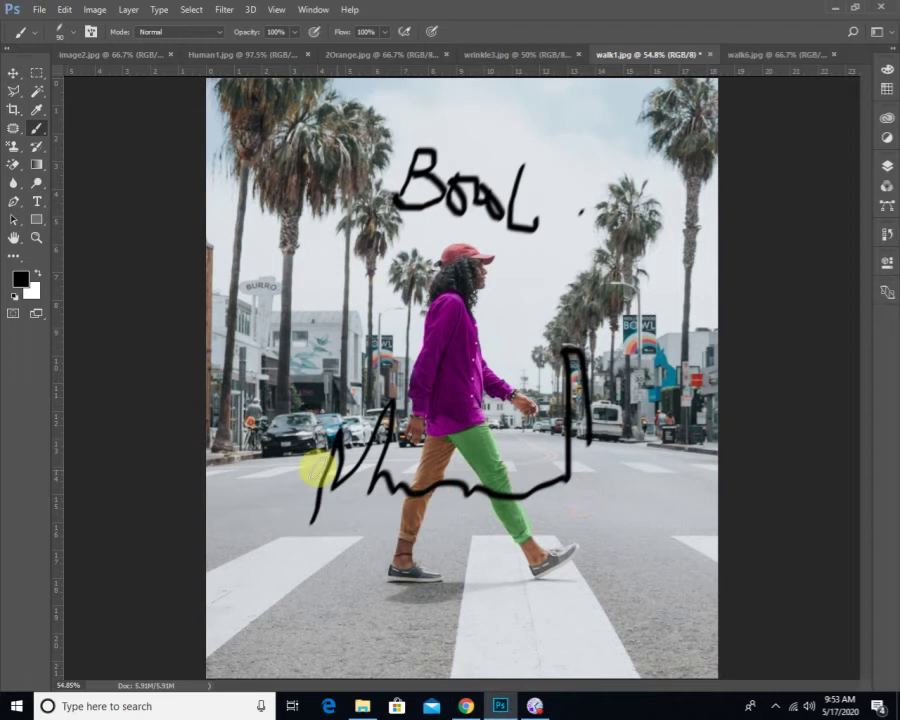
{"action": "left_click", "coordinate": [39, 11]}
{"action": "left_click", "coordinate": [57, 195]}
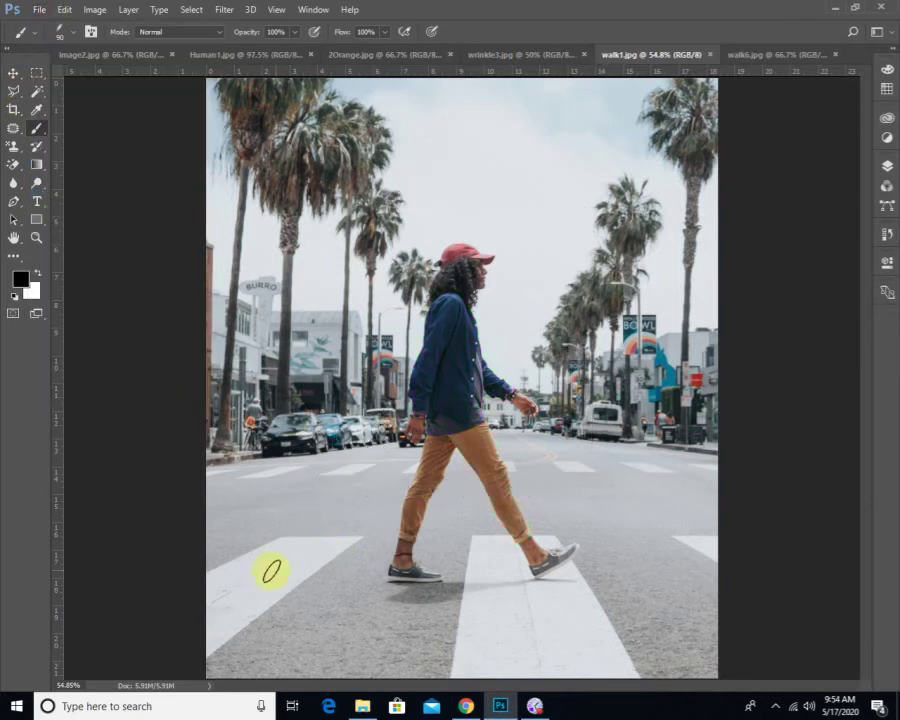
- Handwrite "Arena" in black across the street with the 90 px slanted brush, and revert the photo
{"action": "mouse_move", "coordinate": [263, 572]}
{"action": "left_mouse_down"}
{"action": "mouse_move", "coordinate": [315, 499]}
{"action": "mouse_move", "coordinate": [322, 430]}
{"action": "left_mouse_up"}
{"action": "mouse_move", "coordinate": [348, 496]}
{"action": "left_mouse_down"}
{"action": "mouse_move", "coordinate": [265, 483]}
{"action": "mouse_move", "coordinate": [363, 541]}
{"action": "mouse_move", "coordinate": [382, 465]}
{"action": "mouse_move", "coordinate": [415, 485]}
{"action": "mouse_move", "coordinate": [411, 529]}
{"action": "mouse_move", "coordinate": [473, 533]}
{"action": "mouse_move", "coordinate": [463, 485]}
{"action": "mouse_move", "coordinate": [501, 538]}
{"action": "mouse_move", "coordinate": [515, 490]}
{"action": "mouse_move", "coordinate": [580, 528]}
{"action": "left_mouse_up"}
{"action": "mouse_move", "coordinate": [648, 514]}
{"action": "left_mouse_down"}
{"action": "mouse_move", "coordinate": [647, 482]}
{"action": "mouse_move", "coordinate": [683, 528]}
{"action": "mouse_move", "coordinate": [705, 472]}
{"action": "left_mouse_up"}
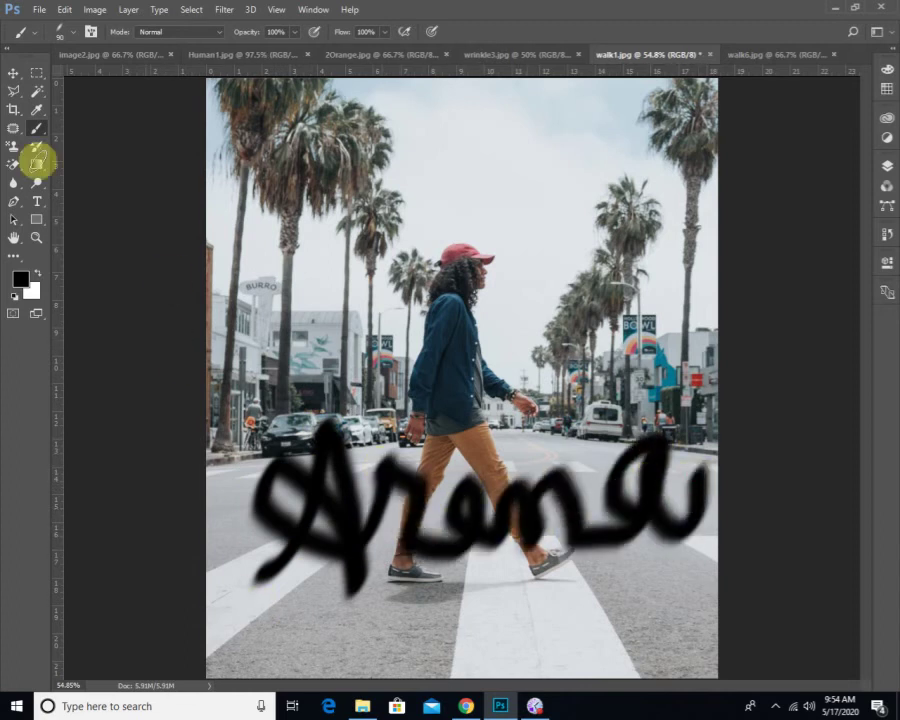
{"action": "left_click", "coordinate": [37, 15]}
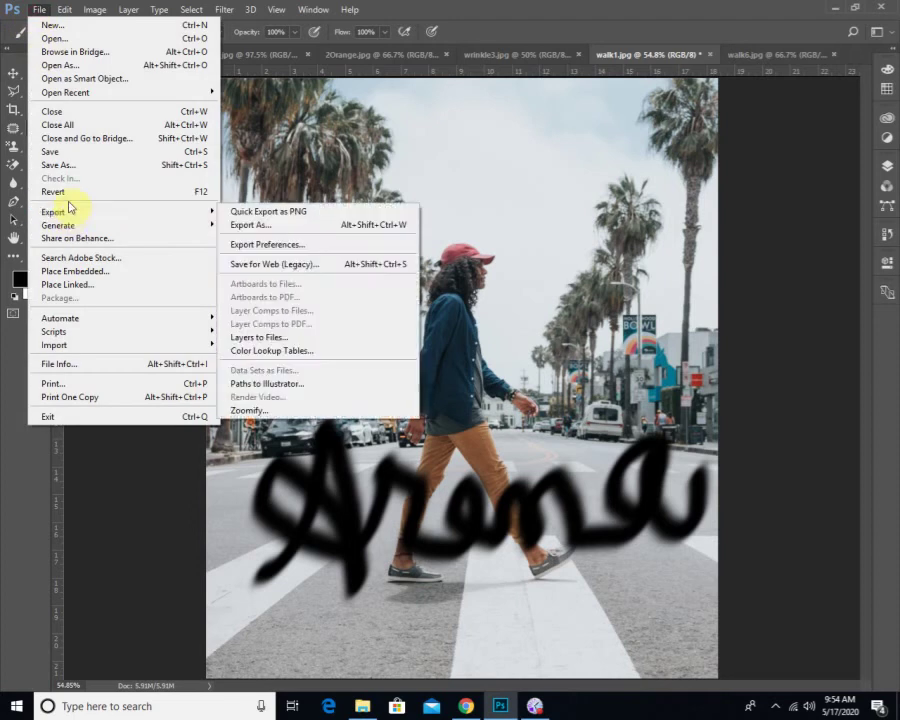
{"action": "left_click", "coordinate": [66, 190]}
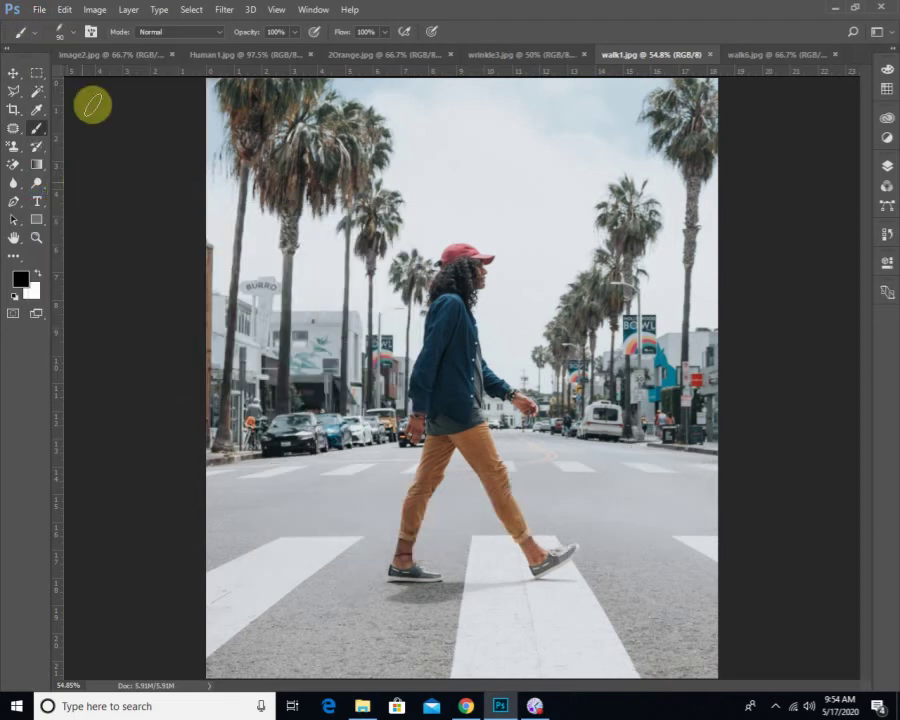
- Make the brush tip nearly round again and append the Calligraphic Brushes set to the current presets
{"action": "left_click", "coordinate": [73, 35]}
{"action": "left_click_drag", "start_coordinate": [56, 72], "coordinate": [40, 63]}
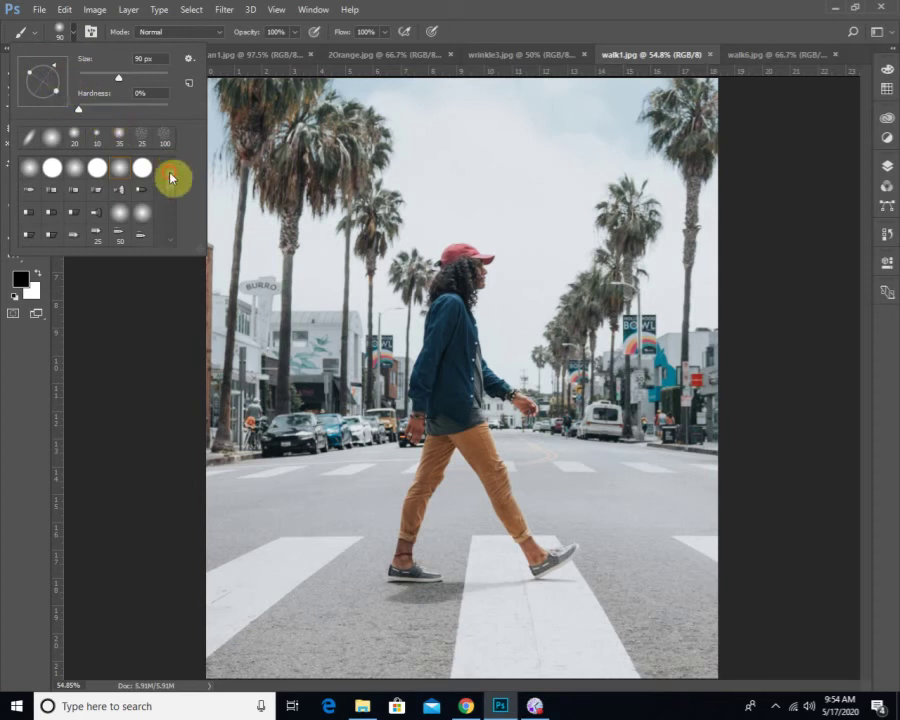
{"action": "left_click", "coordinate": [190, 60]}
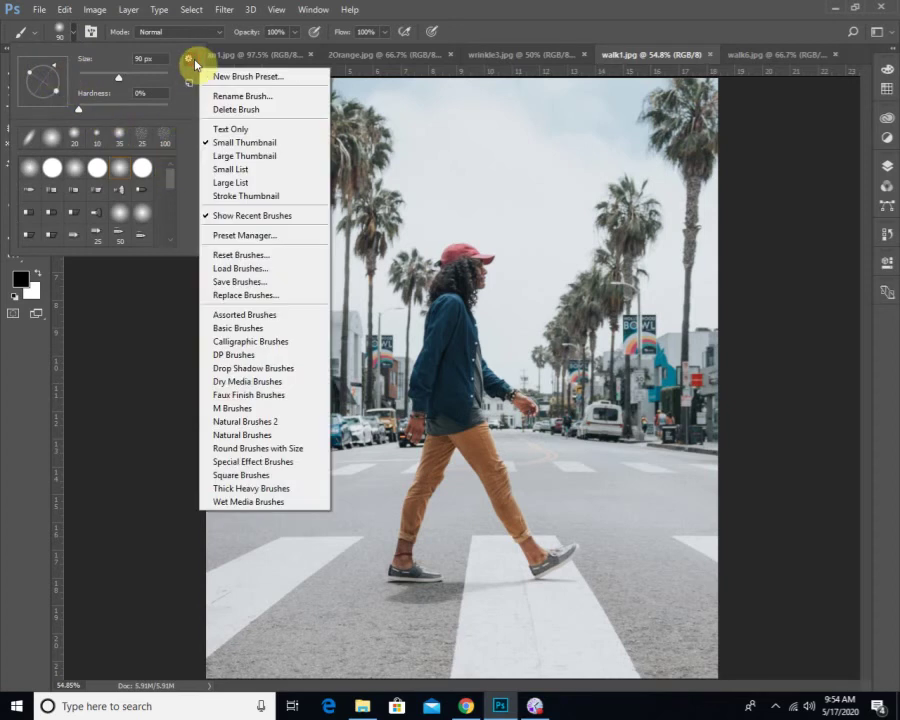
{"action": "left_click", "coordinate": [235, 342]}
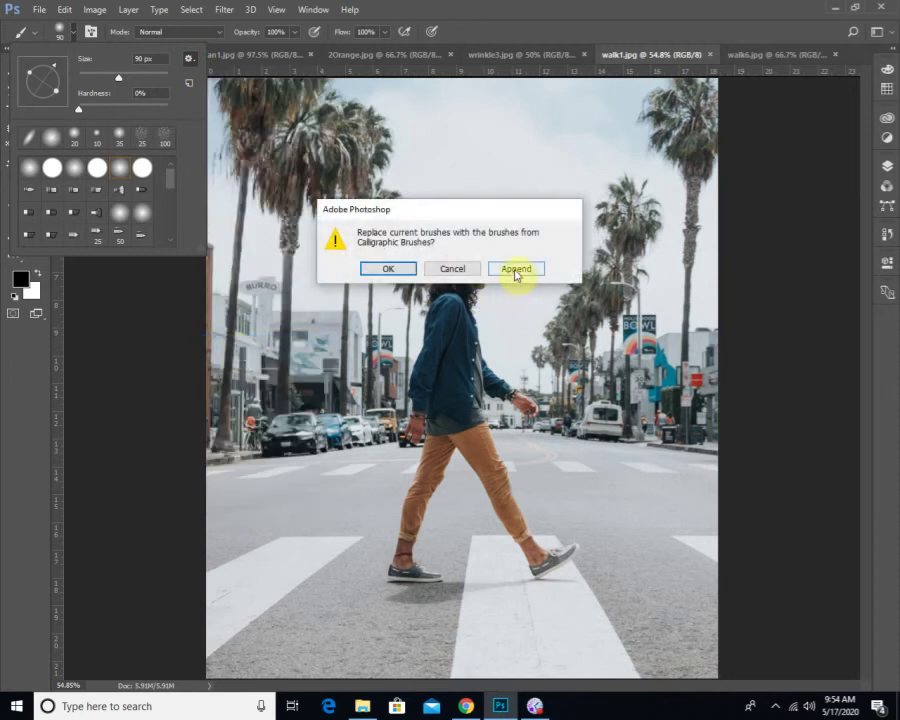
{"action": "left_click", "coordinate": [516, 269]}
- Handwrite "پاکستان" in black across the sky with the 28 px calligraphic brush, and revert the photo
{"action": "left_click_drag", "start_coordinate": [176, 186], "coordinate": [176, 248]}
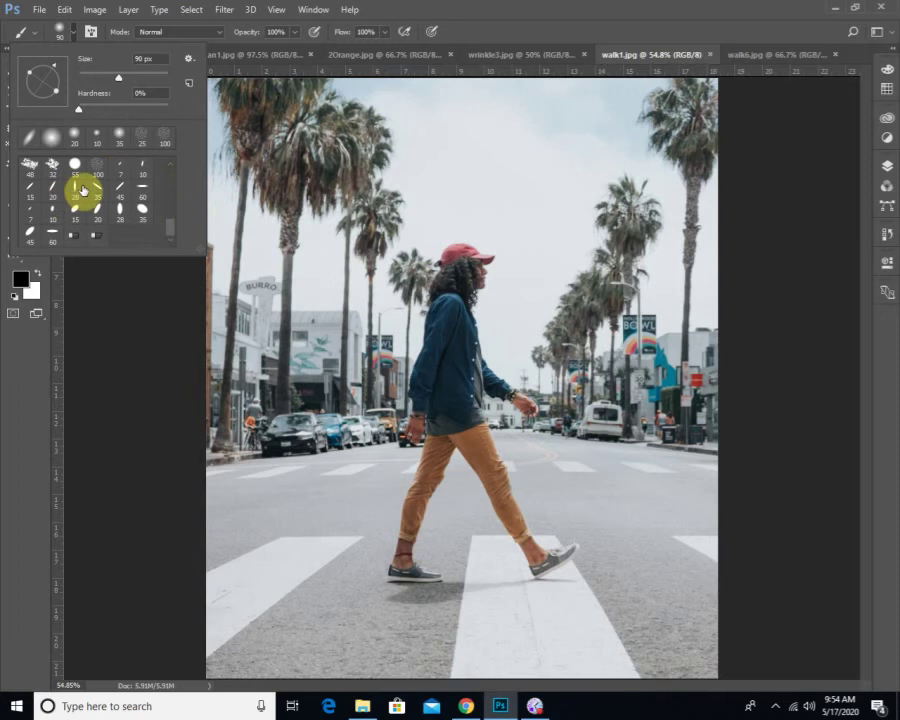
{"action": "left_click", "coordinate": [80, 190]}
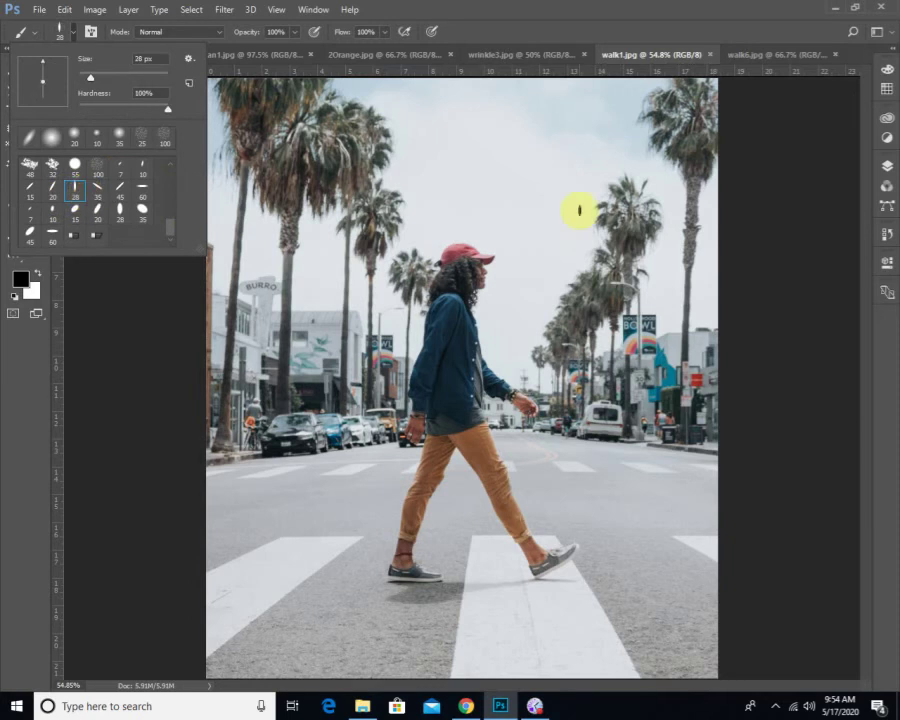
{"action": "left_click", "coordinate": [571, 222]}
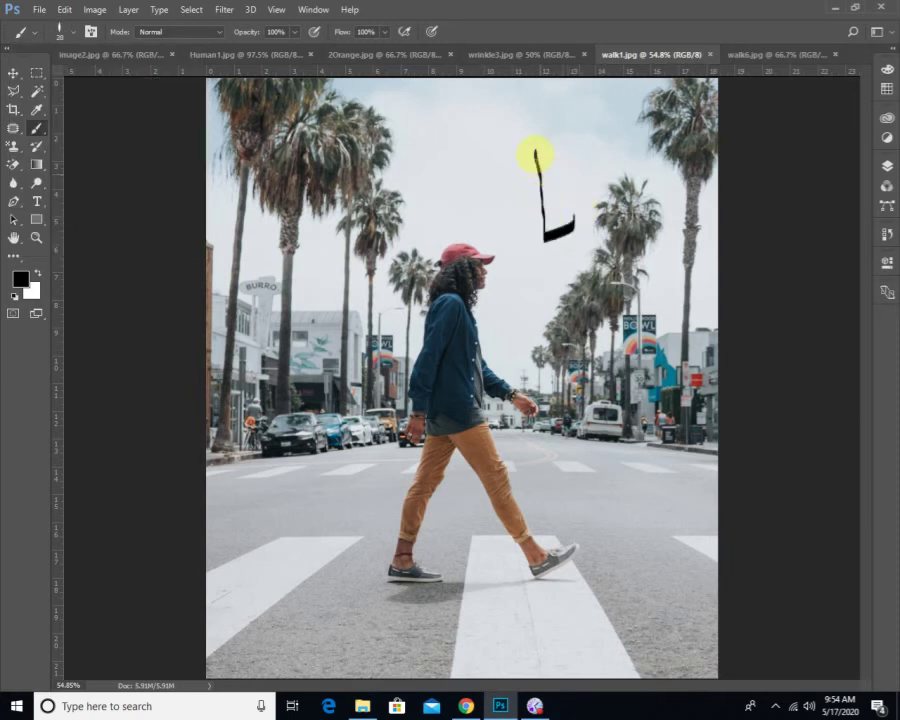
{"action": "left_click", "coordinate": [539, 255]}
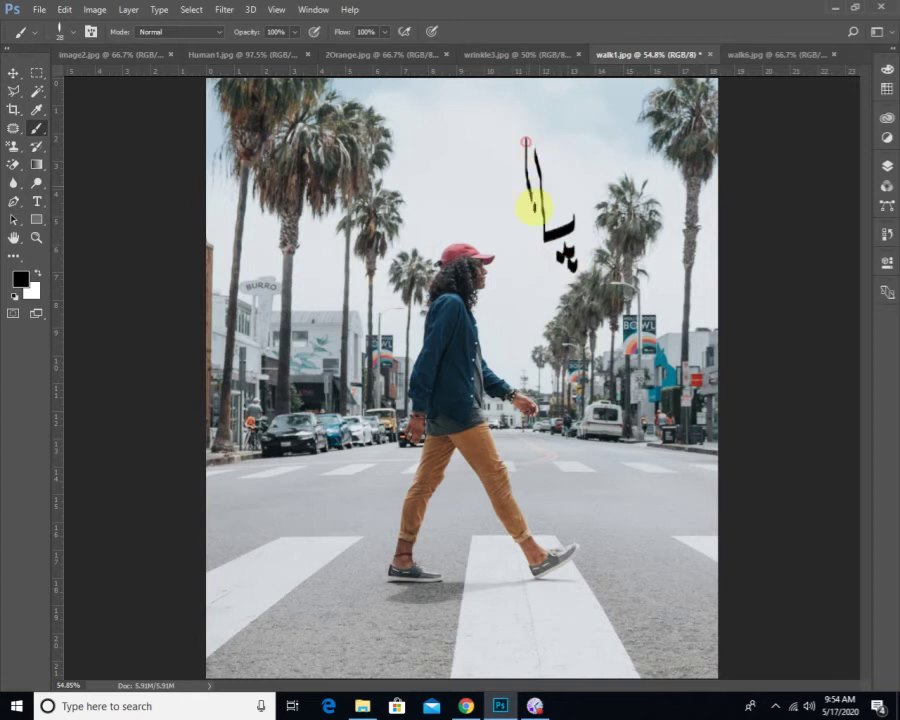
{"action": "mouse_move", "coordinate": [498, 240]}
{"action": "left_mouse_down"}
{"action": "mouse_move", "coordinate": [443, 256]}
{"action": "mouse_move", "coordinate": [425, 227]}
{"action": "mouse_move", "coordinate": [420, 167]}
{"action": "left_mouse_up"}
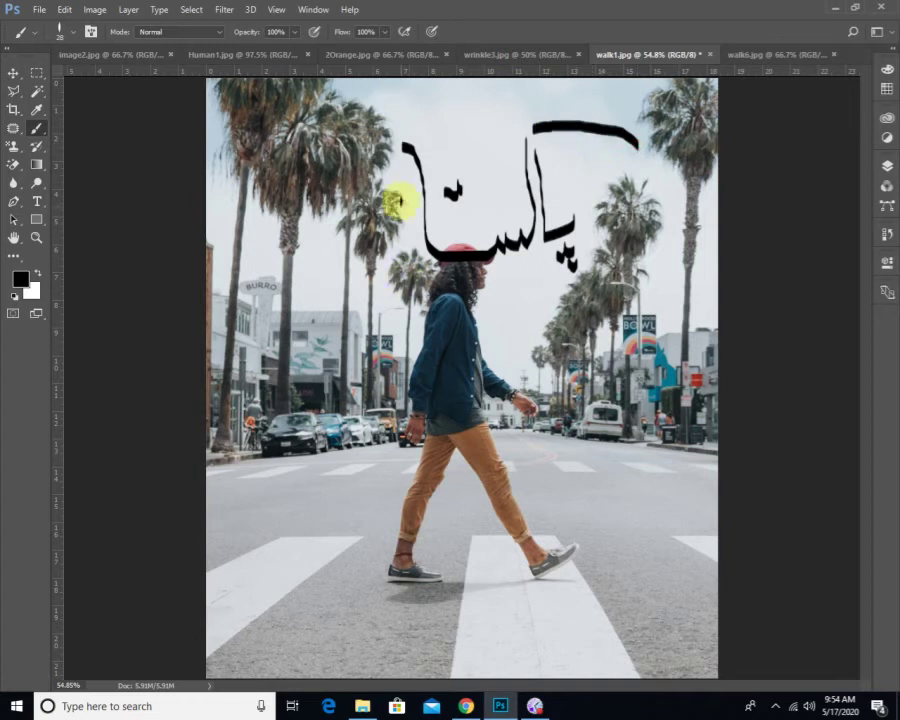
{"action": "mouse_move", "coordinate": [425, 255]}
{"action": "left_mouse_down"}
{"action": "mouse_move", "coordinate": [357, 261]}
{"action": "mouse_move", "coordinate": [362, 240]}
{"action": "left_mouse_up"}
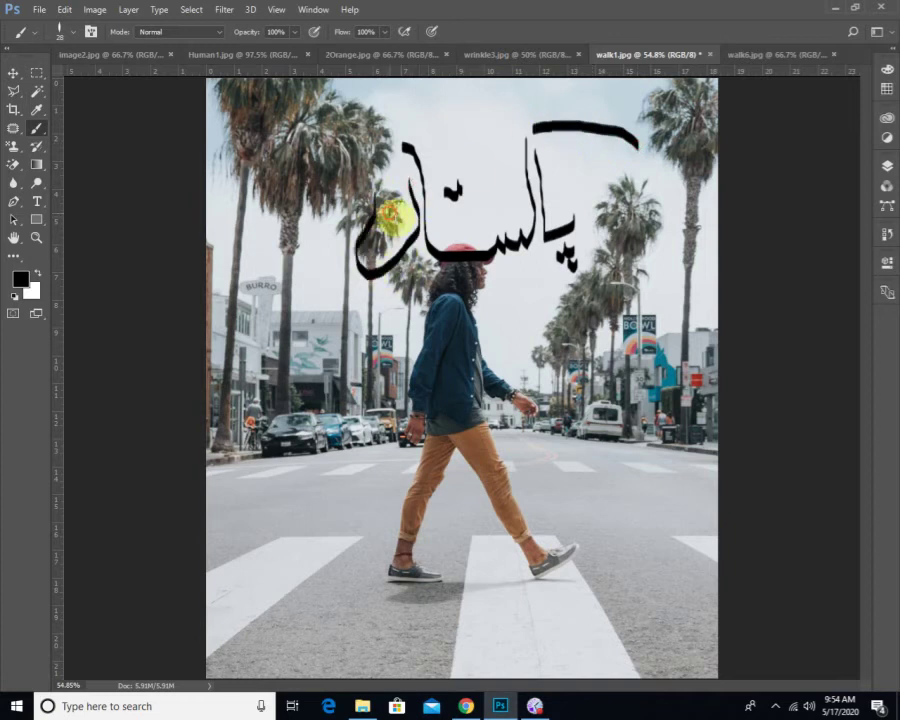
{"action": "left_click", "coordinate": [38, 10]}
{"action": "left_click", "coordinate": [66, 191]}
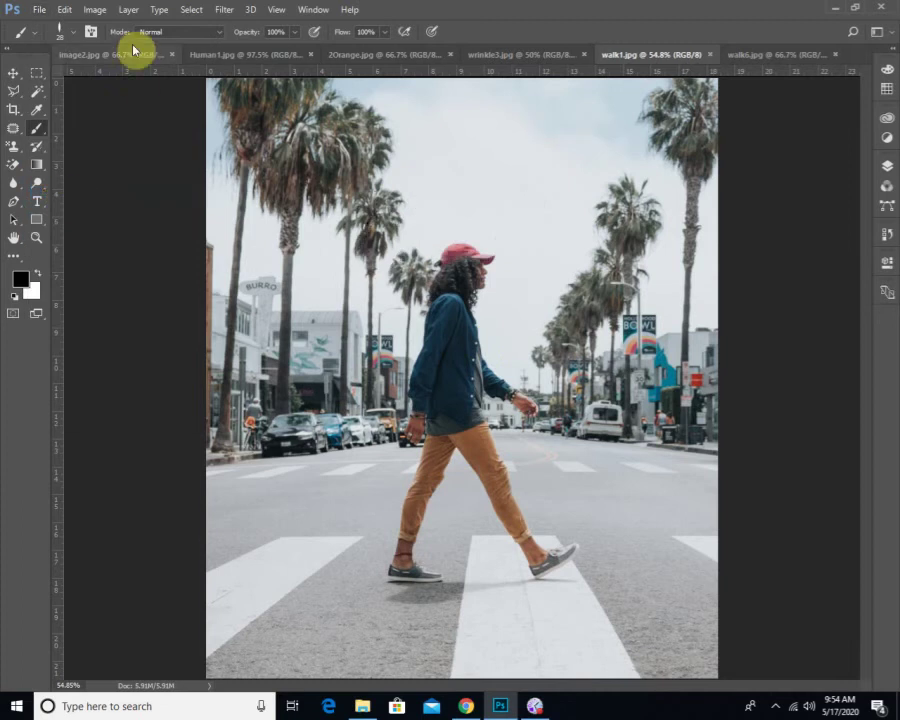
- Choose the last flat bristle brush preset at 28 px and paint two wavy black vertical strokes over and beside the walking person
{"action": "left_click", "coordinate": [76, 38]}
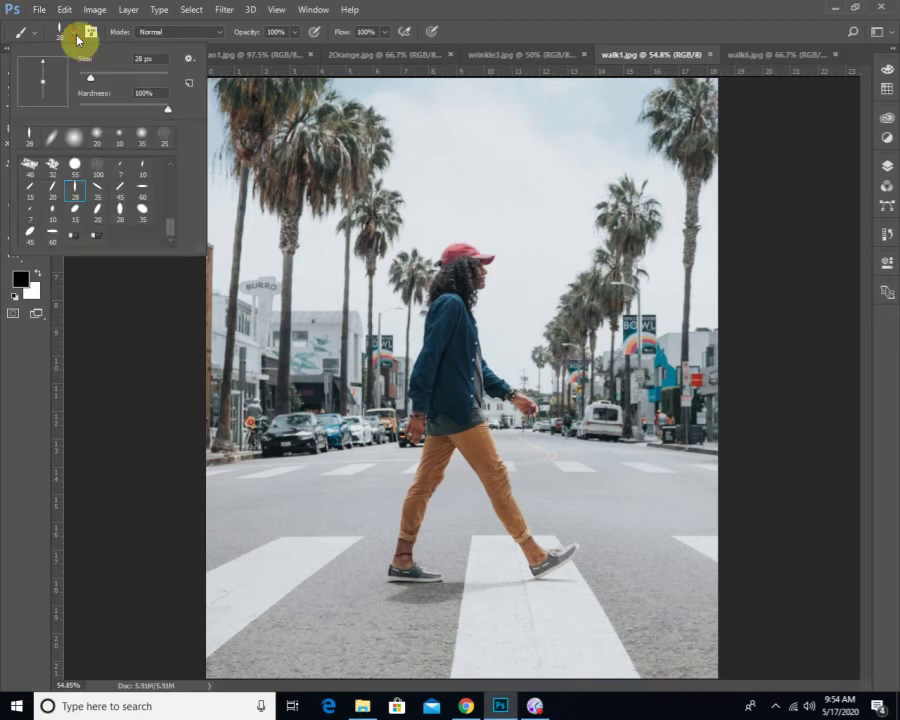
{"action": "left_click", "coordinate": [96, 238]}
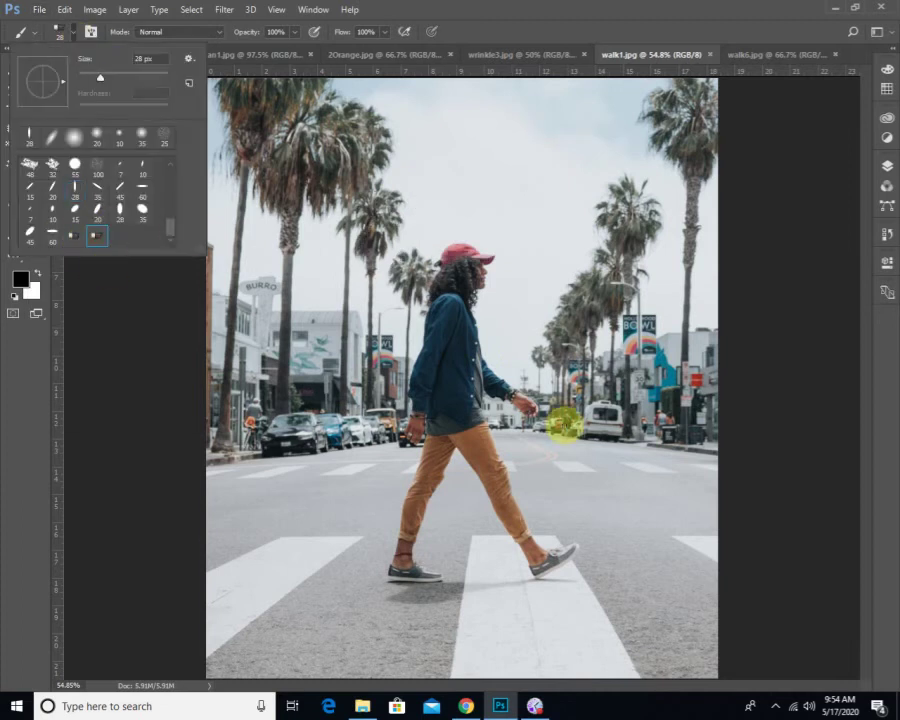
{"action": "mouse_move", "coordinate": [535, 256]}
{"action": "left_mouse_down"}
{"action": "mouse_move", "coordinate": [520, 291]}
{"action": "mouse_move", "coordinate": [568, 324]}
{"action": "mouse_move", "coordinate": [537, 356]}
{"action": "mouse_move", "coordinate": [568, 498]}
{"action": "left_mouse_up"}
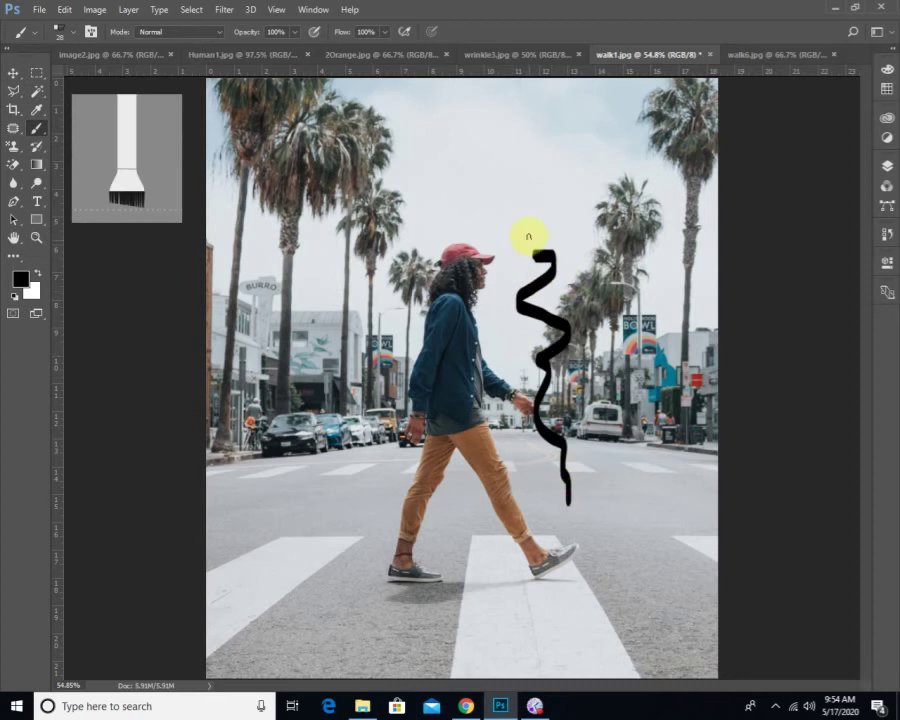
{"action": "mouse_move", "coordinate": [528, 236]}
{"action": "left_mouse_down"}
{"action": "mouse_move", "coordinate": [517, 205]}
{"action": "mouse_move", "coordinate": [481, 263]}
{"action": "mouse_move", "coordinate": [500, 344]}
{"action": "mouse_move", "coordinate": [515, 546]}
{"action": "left_mouse_up"}
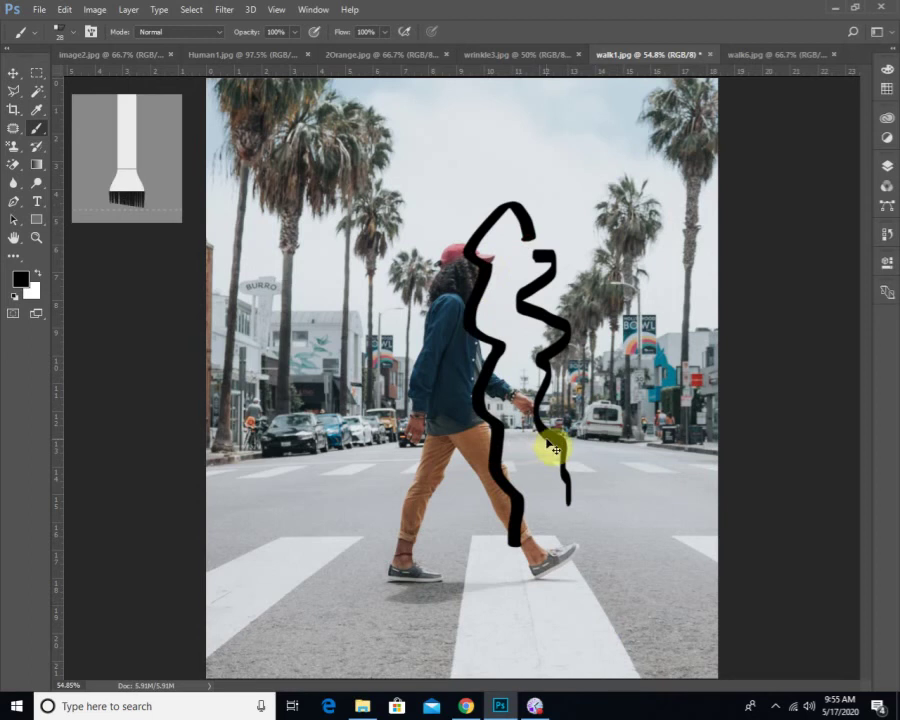
- Undo the two flat bristle strokes, and try one wavy black stroke from the sky down in front of the walking person
{"action": "key", "text": "ctrl+z"}
{"action": "key", "text": "ctrl+z"}
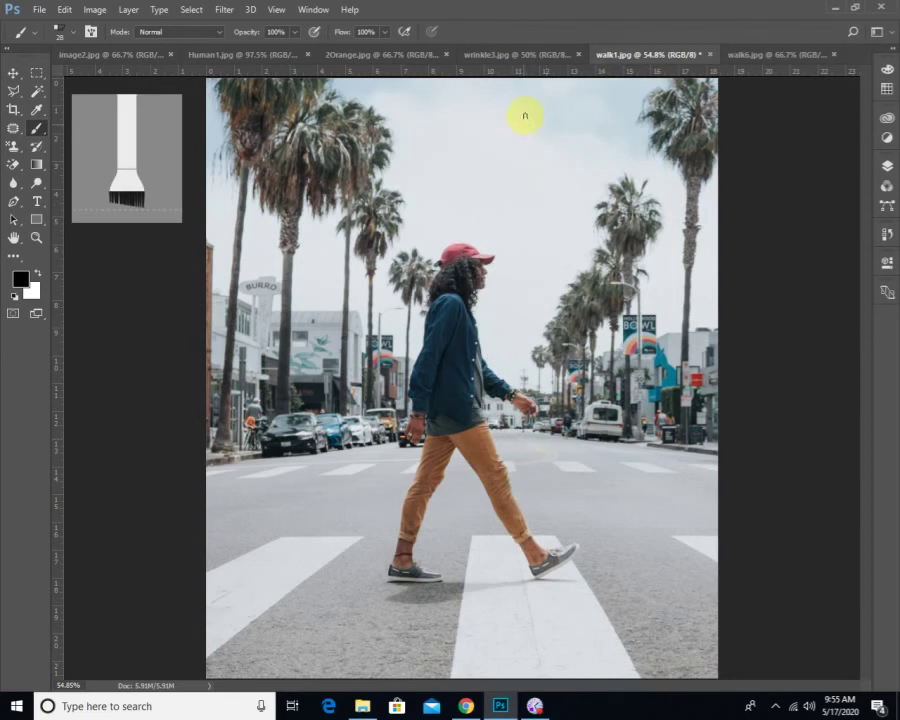
{"action": "left_click_drag", "start_coordinate": [525, 116], "coordinate": [510, 165]}
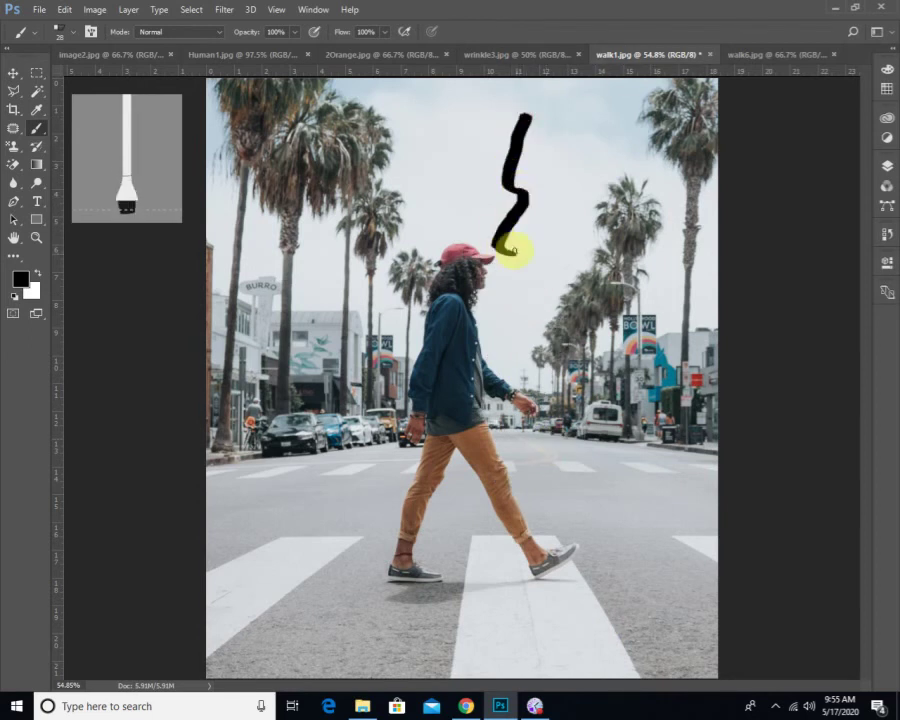
{"action": "left_click_drag", "start_coordinate": [519, 352], "coordinate": [530, 462]}
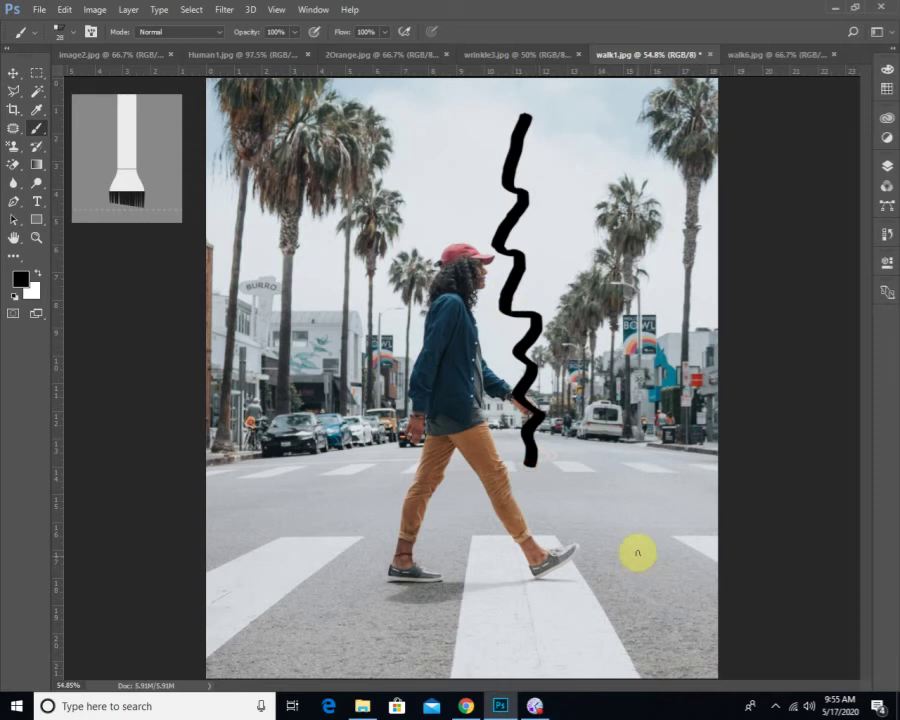
{"action": "key", "text": "ctrl+z"}
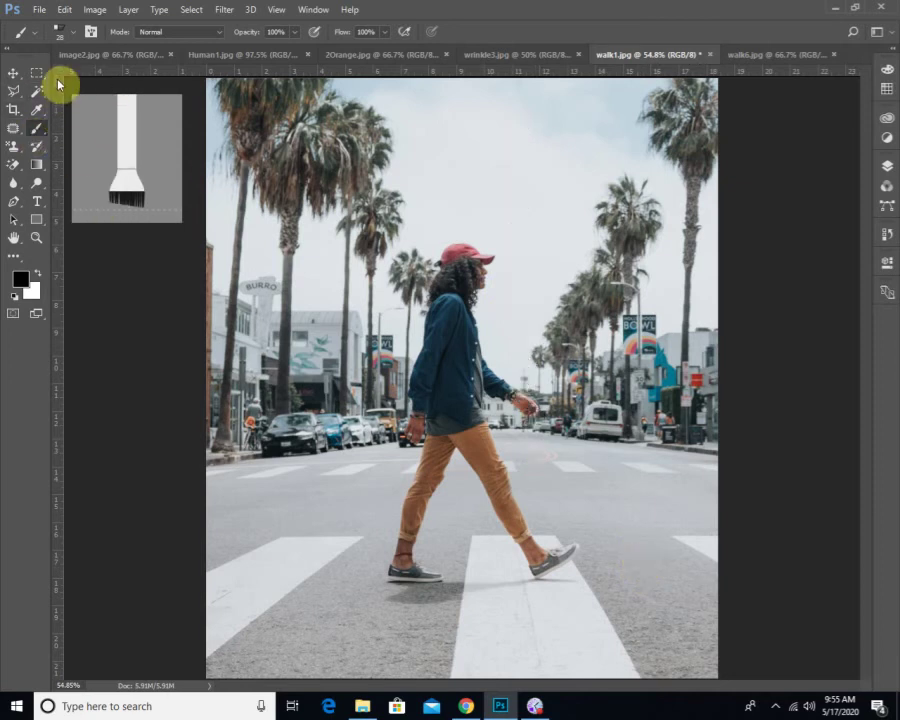
- Toggle the view of the live bristle brush preview while painting freehand black strokes and loops across the street photo
{"action": "left_click", "coordinate": [75, 37]}
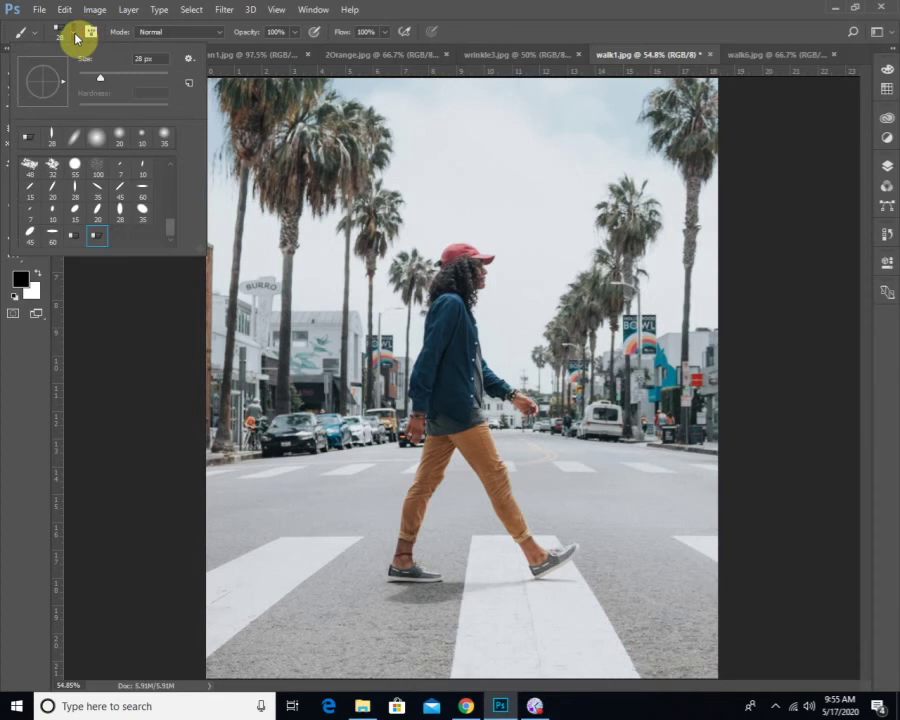
{"action": "key", "text": "Escape"}
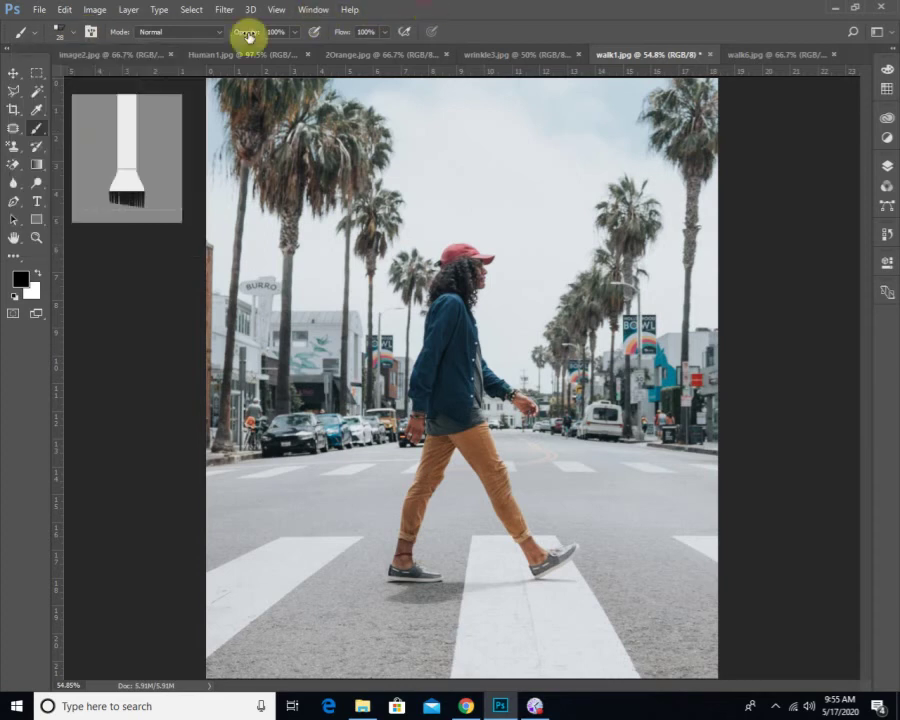
{"action": "left_click", "coordinate": [140, 134]}
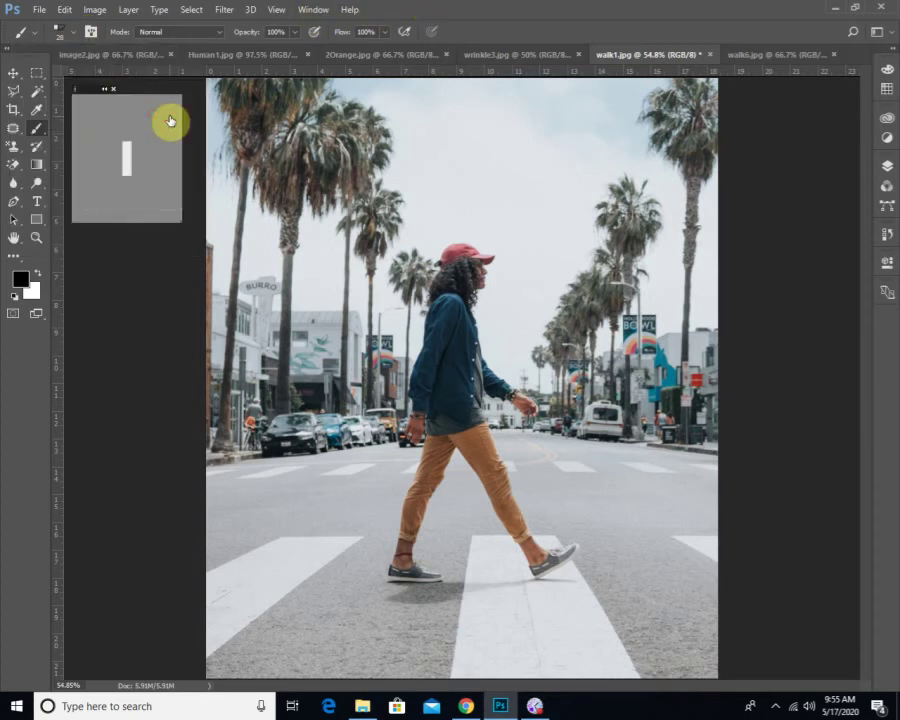
{"action": "mouse_move", "coordinate": [494, 279]}
{"action": "left_mouse_down"}
{"action": "mouse_move", "coordinate": [521, 415]}
{"action": "mouse_move", "coordinate": [556, 470]}
{"action": "left_mouse_up"}
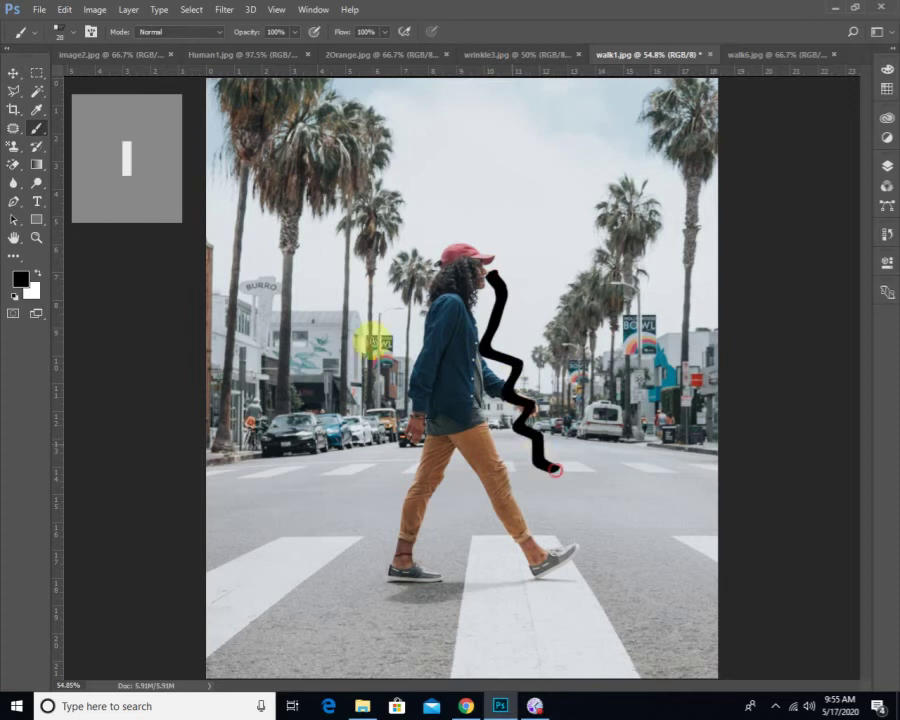
{"action": "left_click_drag", "start_coordinate": [342, 268], "coordinate": [334, 430]}
{"action": "left_click_drag", "start_coordinate": [366, 308], "coordinate": [362, 420]}
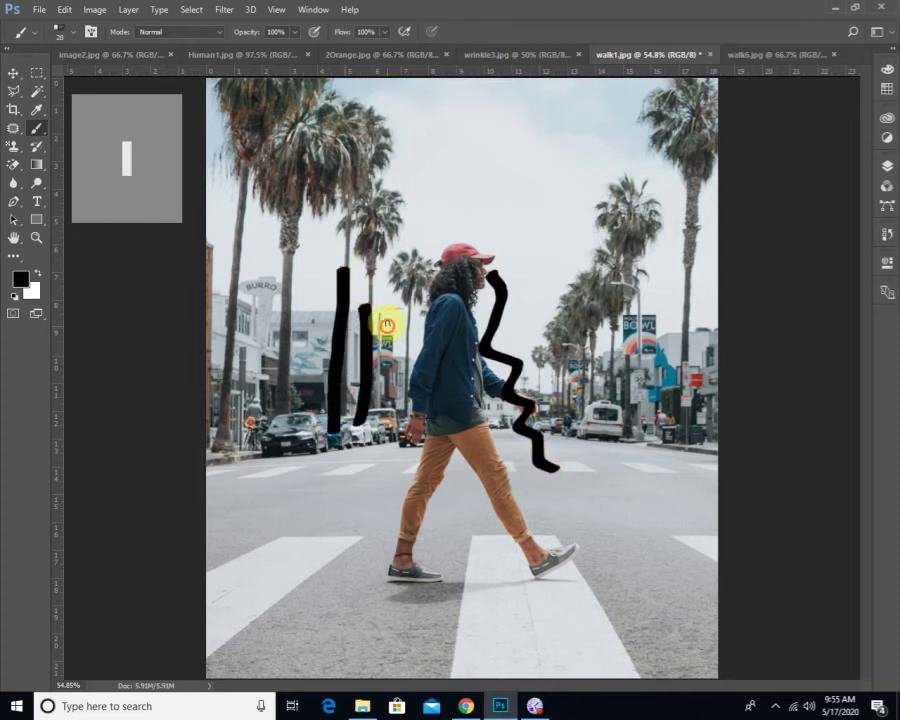
{"action": "mouse_move", "coordinate": [386, 320]}
{"action": "left_mouse_down"}
{"action": "mouse_move", "coordinate": [368, 413]}
{"action": "mouse_move", "coordinate": [495, 252]}
{"action": "mouse_move", "coordinate": [623, 160]}
{"action": "mouse_move", "coordinate": [589, 246]}
{"action": "mouse_move", "coordinate": [621, 362]}
{"action": "mouse_move", "coordinate": [533, 490]}
{"action": "mouse_move", "coordinate": [571, 507]}
{"action": "mouse_move", "coordinate": [610, 399]}
{"action": "mouse_move", "coordinate": [546, 381]}
{"action": "mouse_move", "coordinate": [432, 485]}
{"action": "mouse_move", "coordinate": [378, 505]}
{"action": "mouse_move", "coordinate": [332, 368]}
{"action": "mouse_move", "coordinate": [403, 298]}
{"action": "mouse_move", "coordinate": [463, 185]}
{"action": "mouse_move", "coordinate": [459, 143]}
{"action": "mouse_move", "coordinate": [523, 311]}
{"action": "mouse_move", "coordinate": [546, 350]}
{"action": "left_mouse_up"}
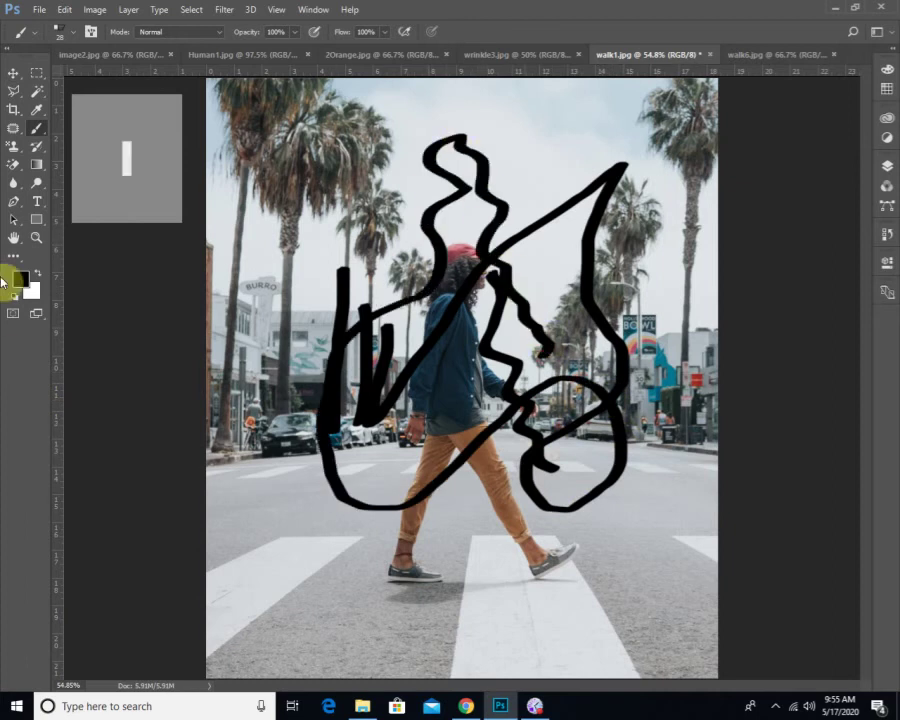
{"action": "left_click", "coordinate": [130, 172]}
{"action": "mouse_move", "coordinate": [265, 282]}
{"action": "left_mouse_down"}
{"action": "mouse_move", "coordinate": [341, 204]}
{"action": "mouse_move", "coordinate": [321, 186]}
{"action": "mouse_move", "coordinate": [341, 227]}
{"action": "mouse_move", "coordinate": [359, 215]}
{"action": "mouse_move", "coordinate": [378, 271]}
{"action": "mouse_move", "coordinate": [421, 259]}
{"action": "mouse_move", "coordinate": [398, 220]}
{"action": "mouse_move", "coordinate": [412, 255]}
{"action": "mouse_move", "coordinate": [405, 158]}
{"action": "mouse_move", "coordinate": [387, 114]}
{"action": "mouse_move", "coordinate": [394, 160]}
{"action": "mouse_move", "coordinate": [508, 196]}
{"action": "mouse_move", "coordinate": [608, 118]}
{"action": "mouse_move", "coordinate": [481, 354]}
{"action": "mouse_move", "coordinate": [595, 272]}
{"action": "mouse_move", "coordinate": [573, 449]}
{"action": "mouse_move", "coordinate": [547, 505]}
{"action": "mouse_move", "coordinate": [413, 510]}
{"action": "mouse_move", "coordinate": [368, 570]}
{"action": "mouse_move", "coordinate": [277, 540]}
{"action": "left_mouse_up"}
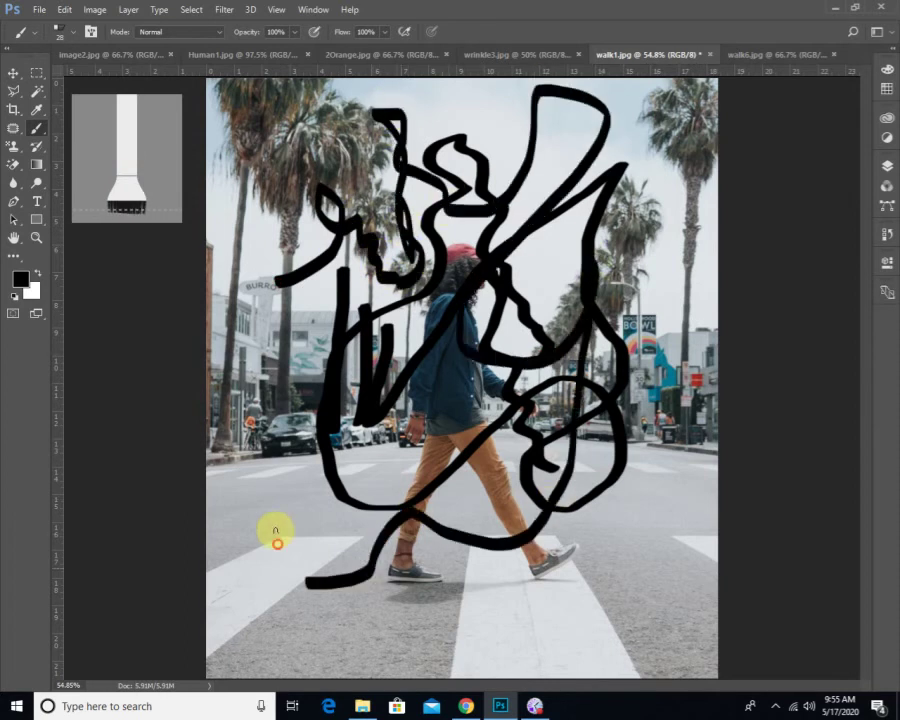
- Revert the photo to its saved version and close the live bristle brush preview
{"action": "left_click", "coordinate": [38, 13]}
{"action": "left_click", "coordinate": [60, 191]}
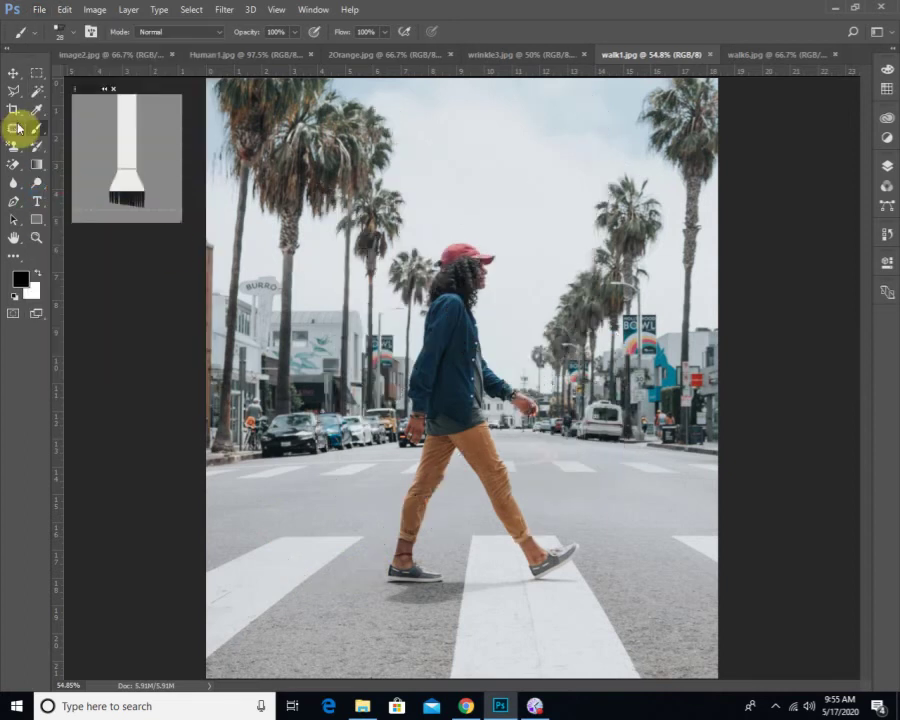
{"action": "left_click", "coordinate": [113, 89]}
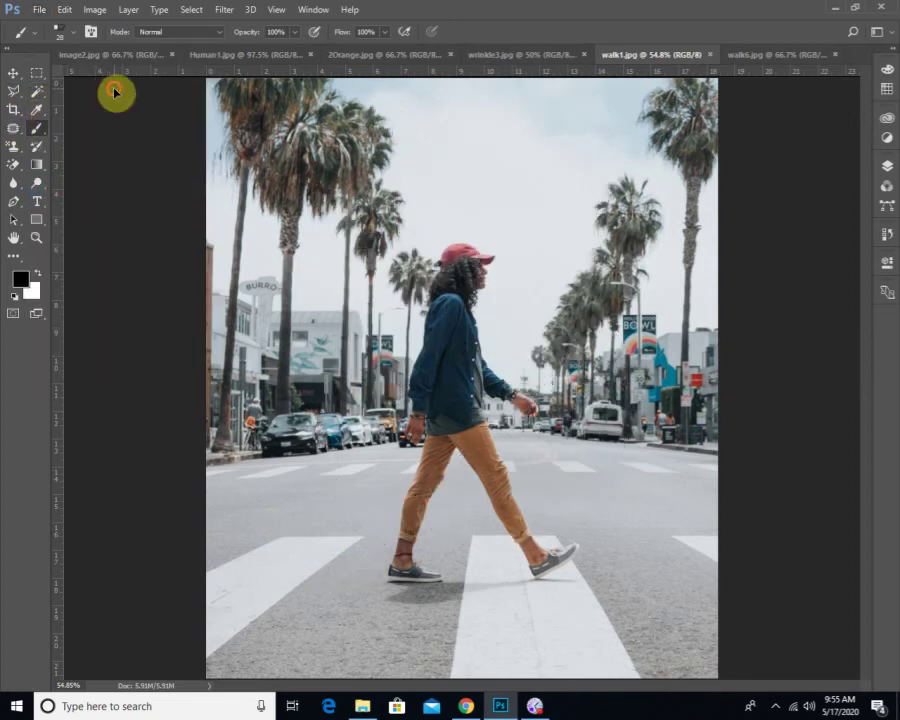
- Look over the brush settings, choose the first 50 px airbrush preset, and paint a black zigzag down the walking person
{"action": "left_click", "coordinate": [92, 33]}
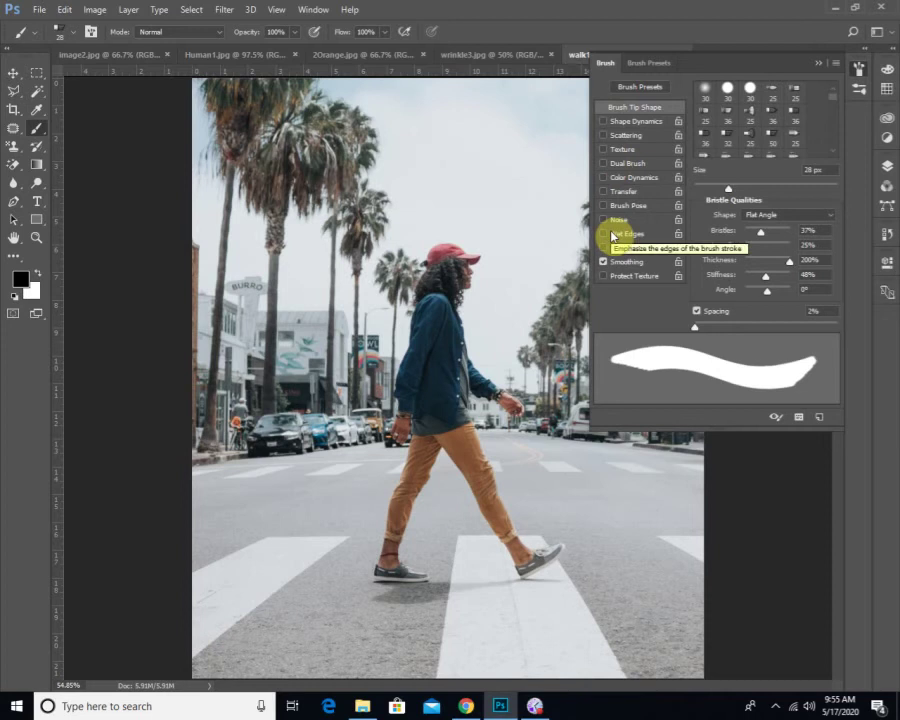
{"action": "left_click", "coordinate": [820, 68]}
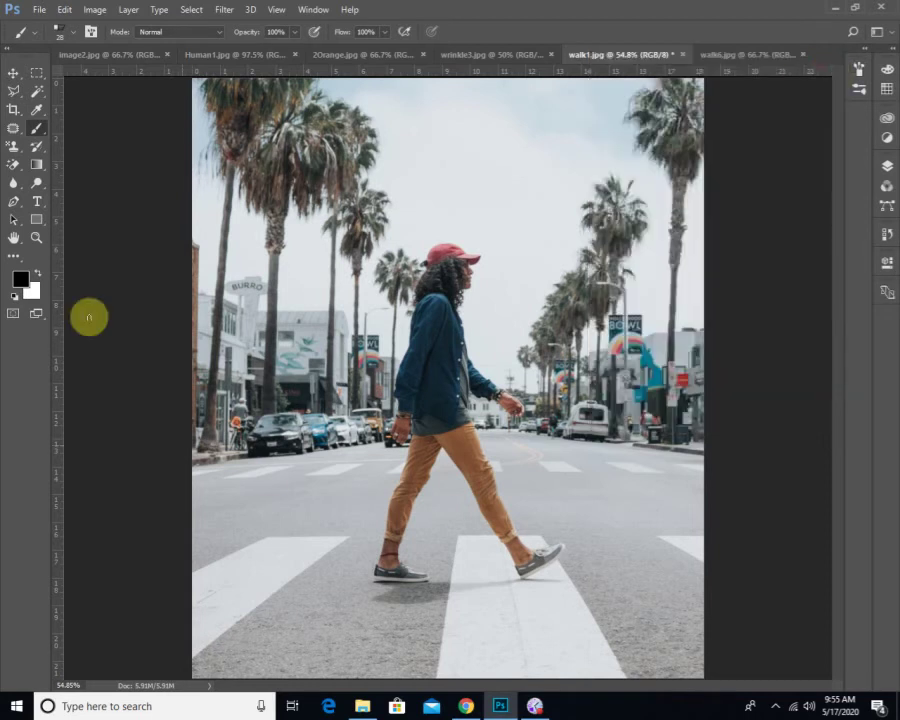
{"action": "left_click", "coordinate": [72, 36]}
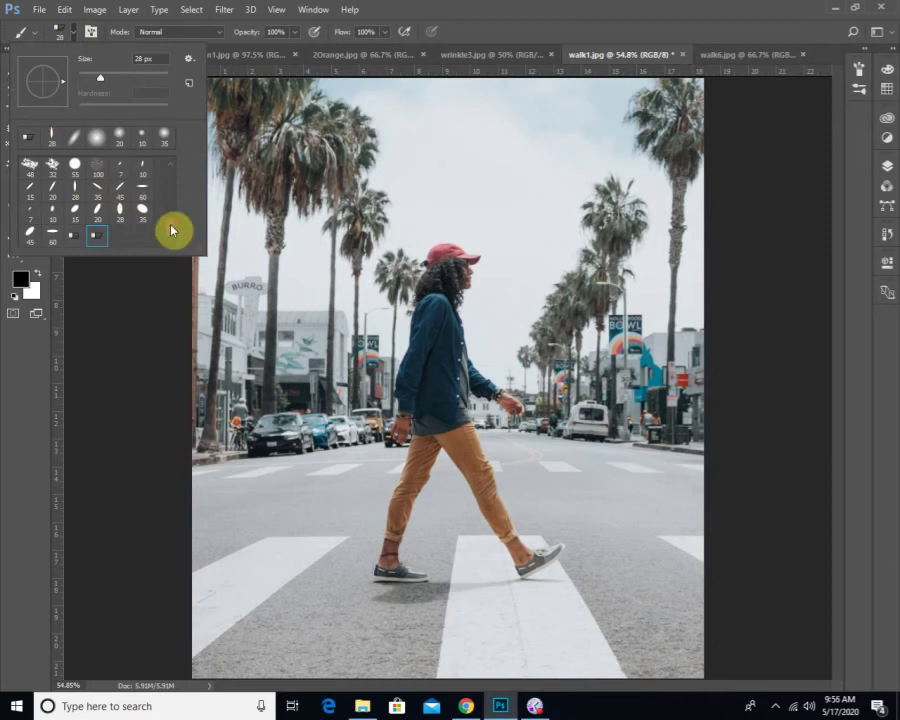
{"action": "left_click_drag", "start_coordinate": [172, 231], "coordinate": [176, 187]}
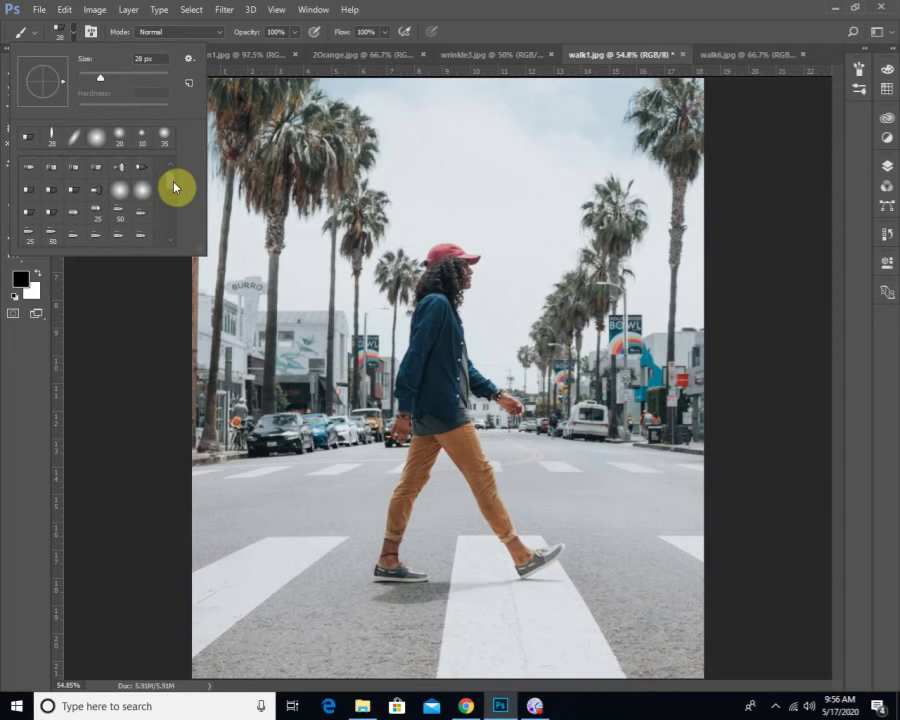
{"action": "left_click", "coordinate": [112, 219]}
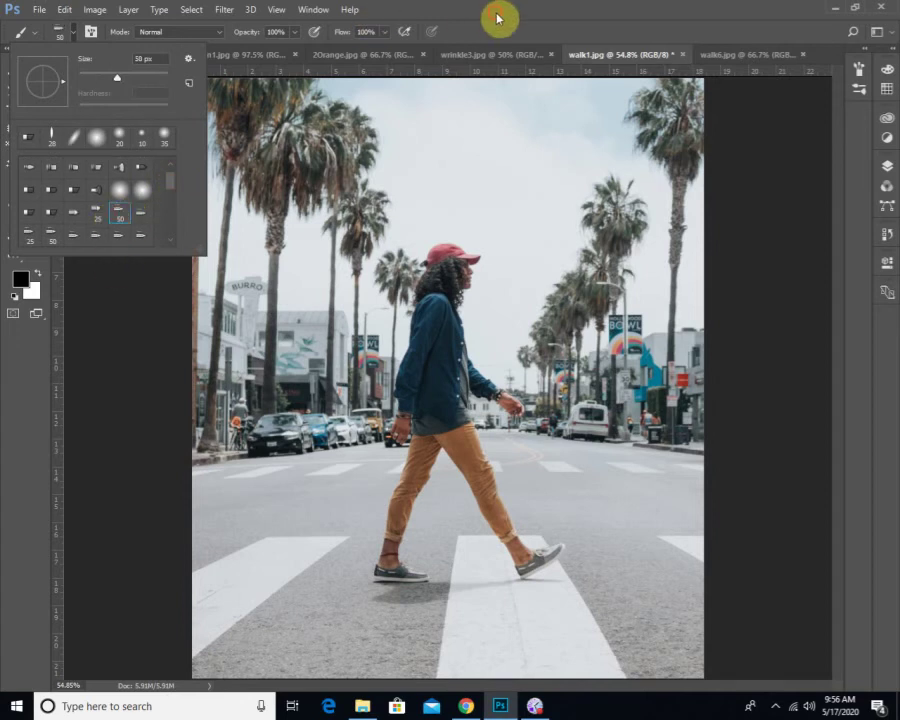
{"action": "left_click", "coordinate": [416, 257]}
{"action": "left_click_drag", "start_coordinate": [418, 251], "coordinate": [474, 265]}
{"action": "mouse_move", "coordinate": [424, 315]}
{"action": "left_mouse_down"}
{"action": "mouse_move", "coordinate": [506, 441]}
{"action": "mouse_move", "coordinate": [529, 557]}
{"action": "left_mouse_up"}
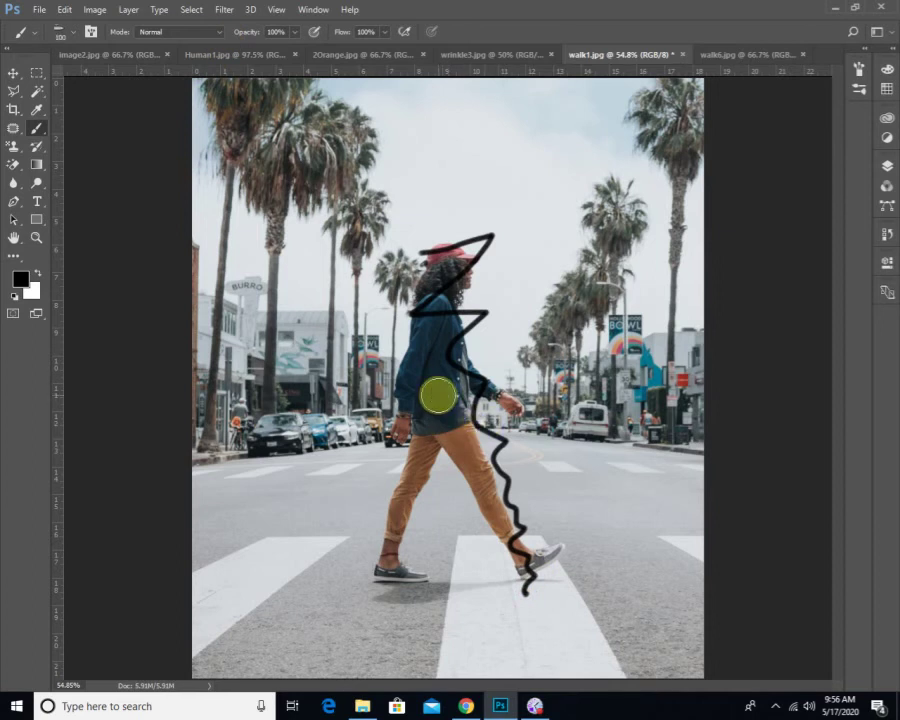
- Enlarge the airbrush to 300 px, paint a thick black zigzag over the person's legs and crosswalk, and undo the airbrush strokes
{"action": "key", "text": "bracketright"}
{"action": "key", "text": "bracketright"}
{"action": "key", "text": "bracketright"}
{"action": "key", "text": "bracketright"}
{"action": "key", "text": "bracketright"}
{"action": "key", "text": "bracketright"}
{"action": "mouse_move", "coordinate": [414, 372]}
{"action": "left_mouse_down"}
{"action": "mouse_move", "coordinate": [477, 410]}
{"action": "mouse_move", "coordinate": [418, 537]}
{"action": "mouse_move", "coordinate": [468, 561]}
{"action": "mouse_move", "coordinate": [487, 610]}
{"action": "mouse_move", "coordinate": [618, 640]}
{"action": "left_mouse_up"}
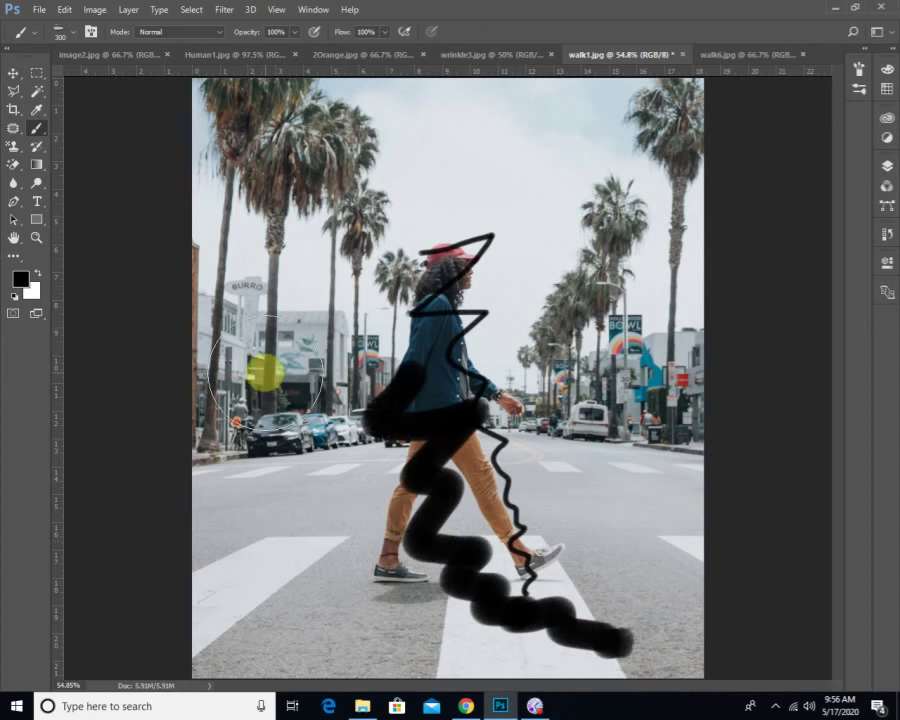
{"action": "key", "text": "ctrl+z"}
{"action": "key", "text": "ctrl+z"}
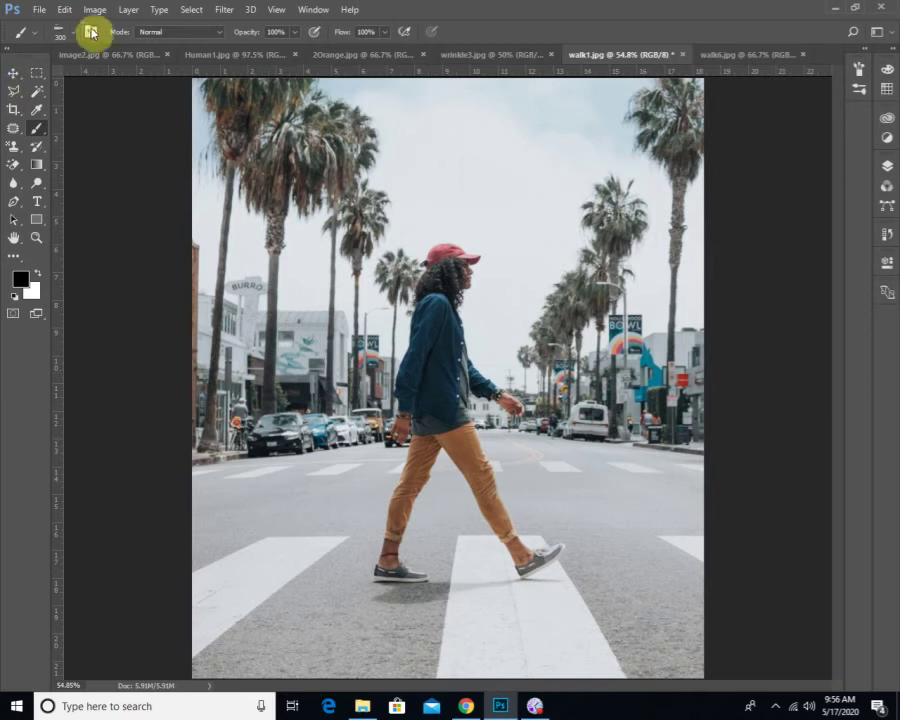
- Save the current 300 px airbrush as a new brush preset with its size captured, keeping the suggested name
{"action": "left_click", "coordinate": [93, 33]}
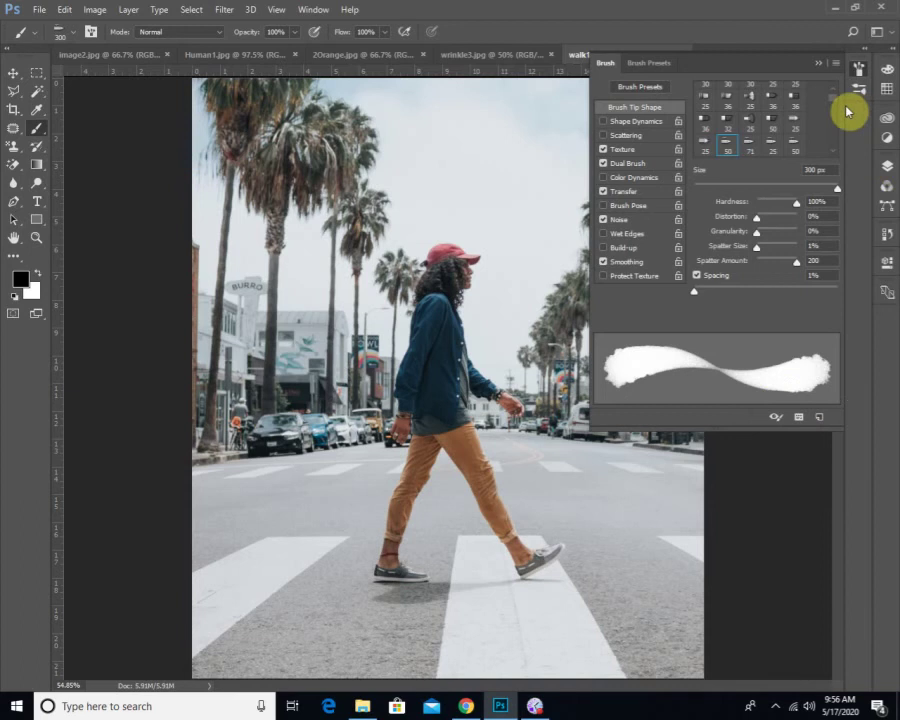
{"action": "left_click", "coordinate": [817, 418]}
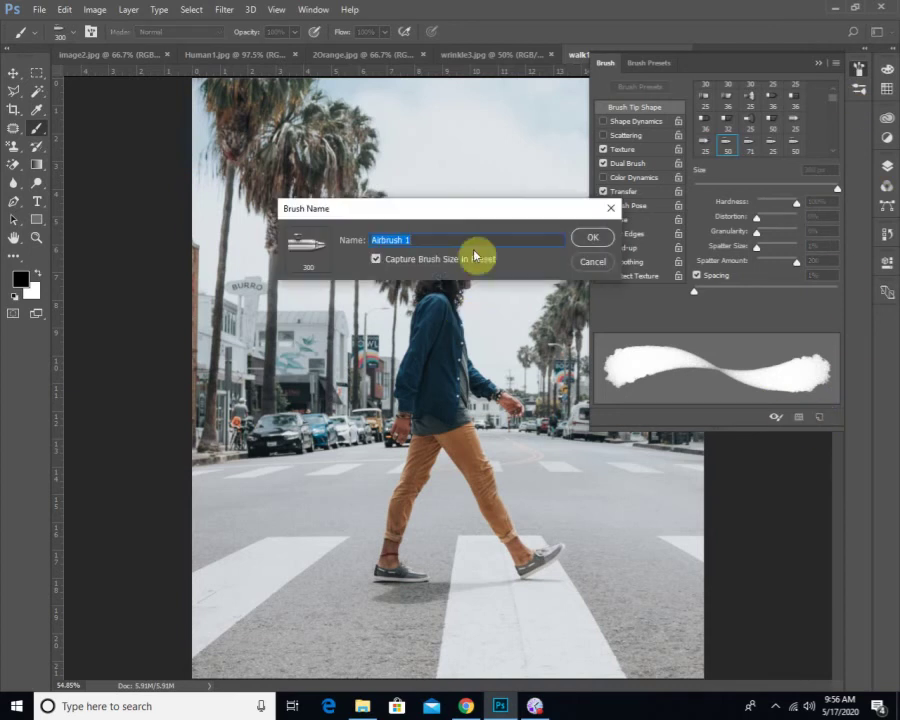
{"action": "left_click", "coordinate": [598, 237]}
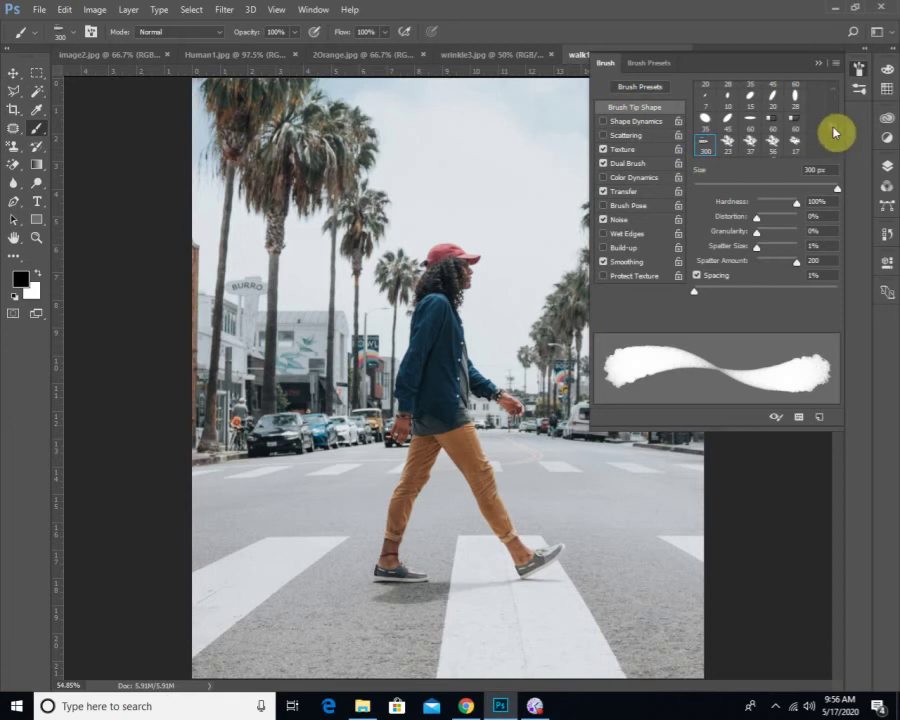
- Browse the extended list of brush tips and choose the hard round 13 px tip at its end
{"action": "scroll", "coordinate": [836, 132], "scroll_direction": "down", "scroll_amount": 3}
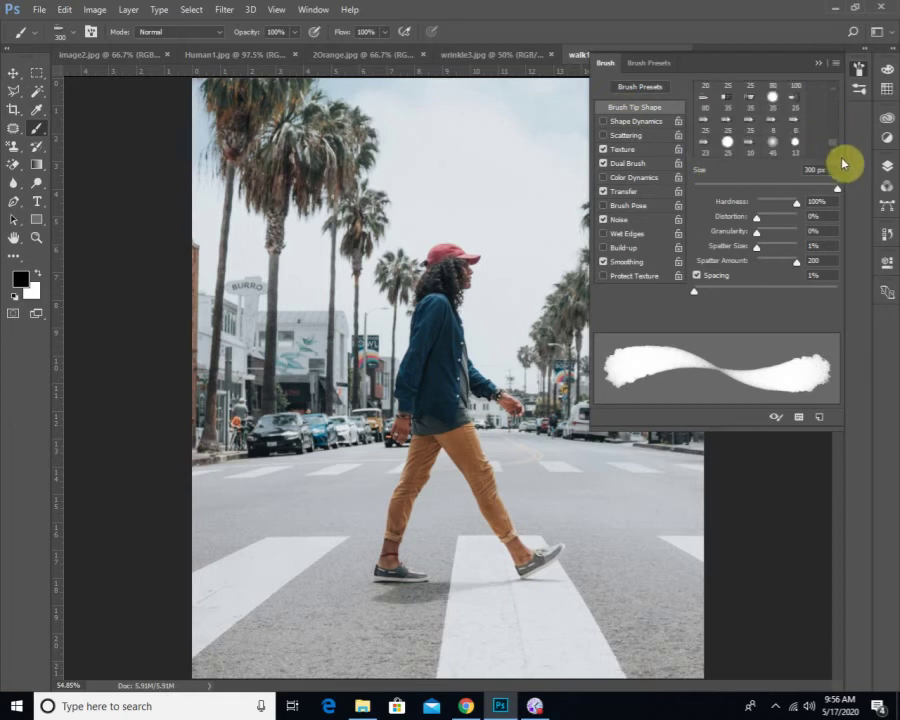
{"action": "scroll", "coordinate": [841, 150], "scroll_direction": "up", "scroll_amount": 3}
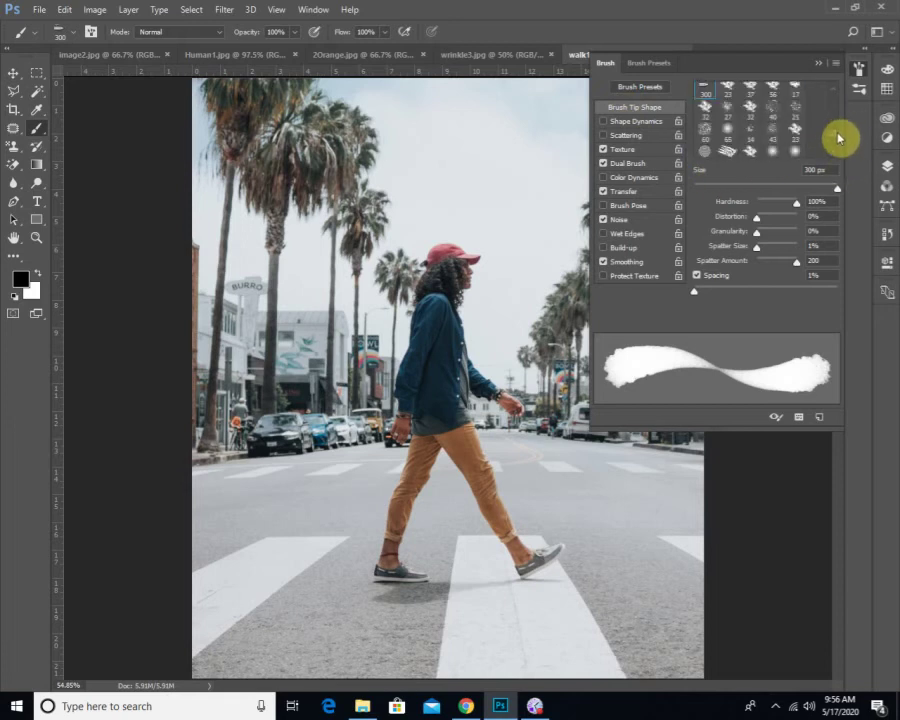
{"action": "scroll", "coordinate": [838, 140], "scroll_direction": "down", "scroll_amount": 3}
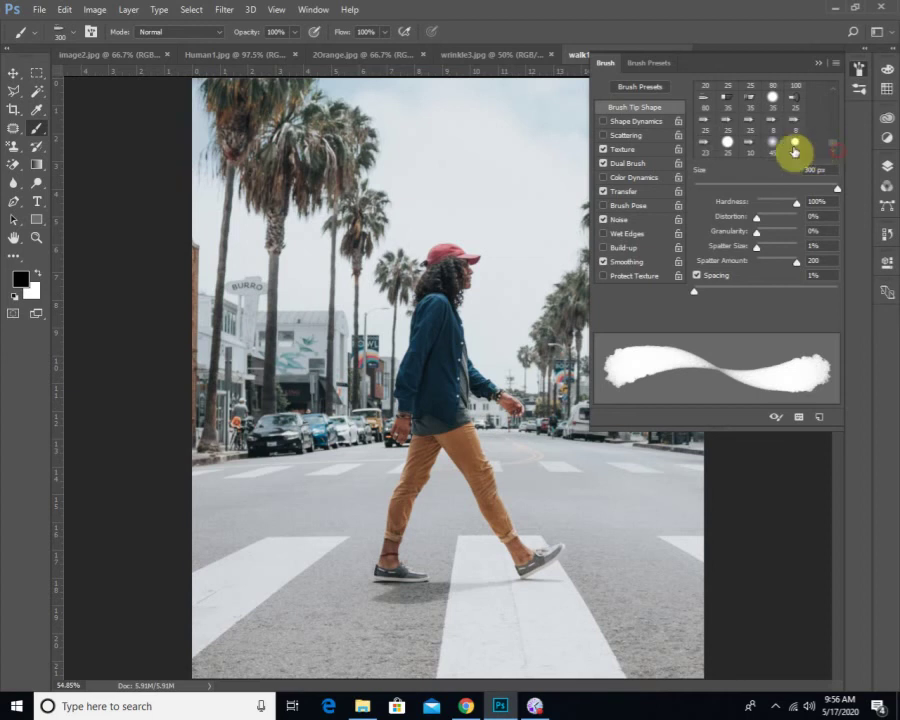
{"action": "left_click", "coordinate": [795, 146]}
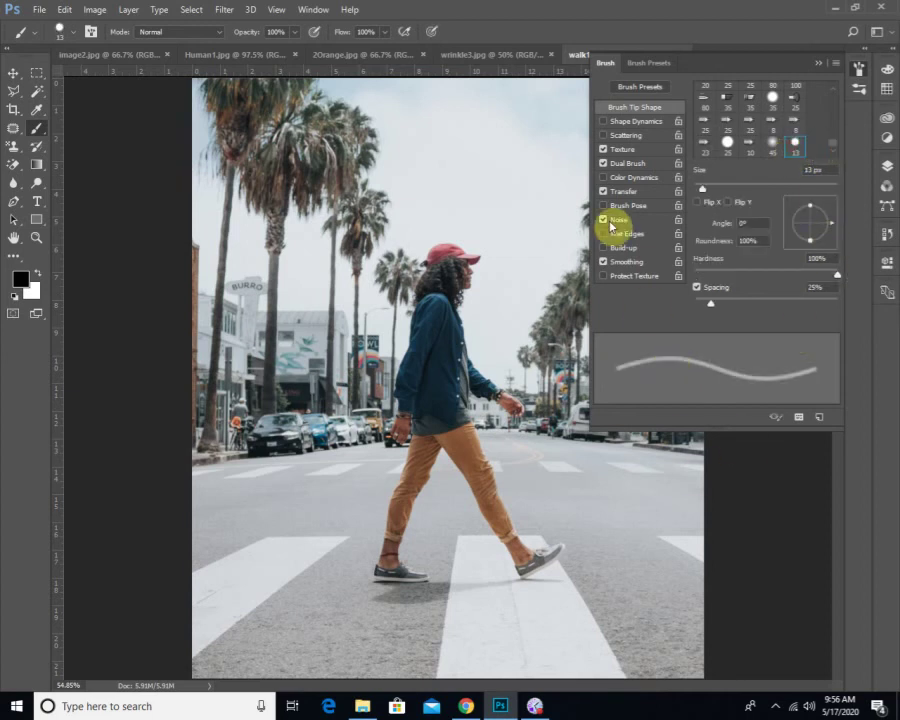
- Choose the first soft round brush tip and set its spacing to 45%, hardness to 12% and size to 65 px
{"action": "scroll", "coordinate": [838, 126], "scroll_direction": "down", "scroll_amount": 3}
{"action": "scroll", "coordinate": [836, 110], "scroll_direction": "down", "scroll_amount": 3}
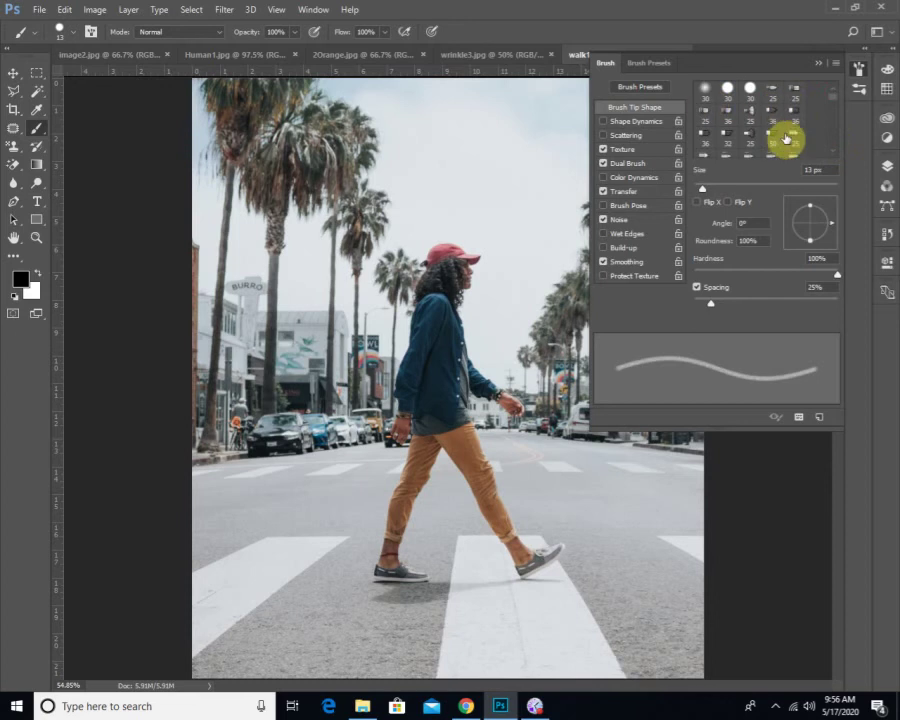
{"action": "left_click", "coordinate": [706, 92]}
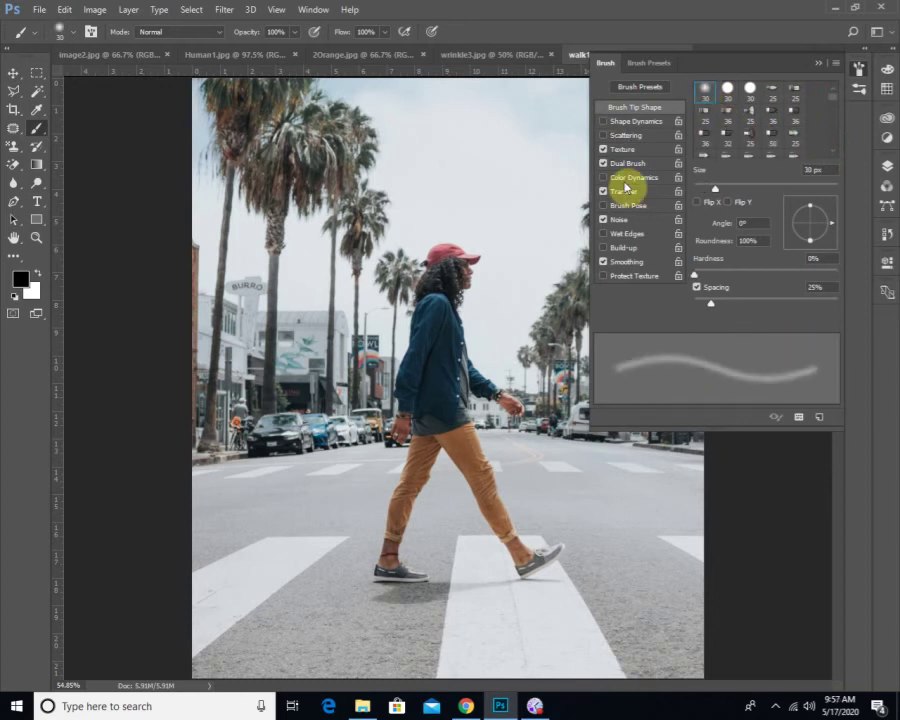
{"action": "left_click", "coordinate": [726, 305]}
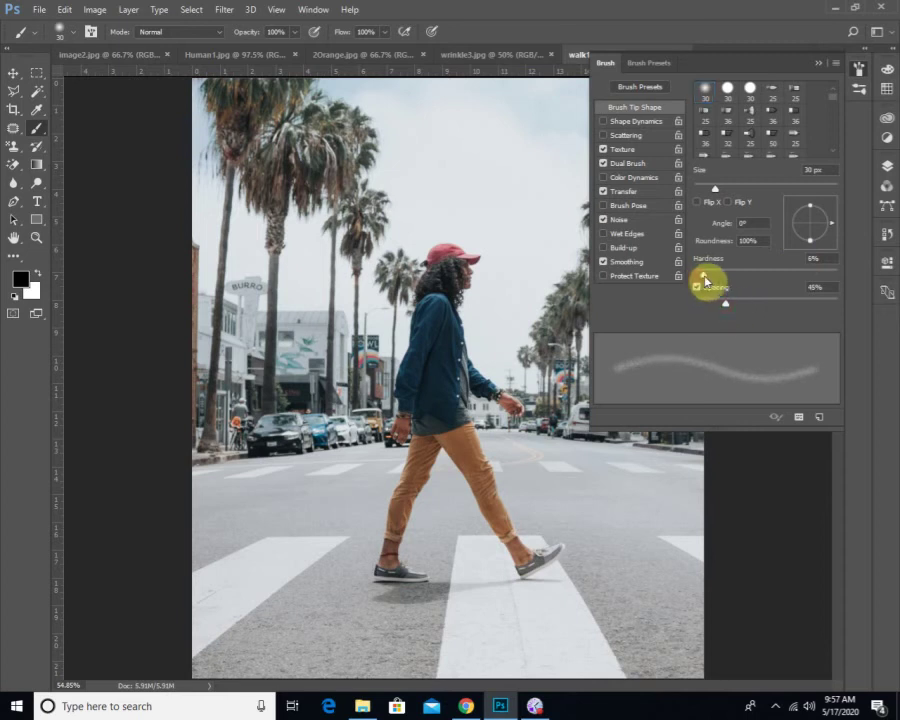
{"action": "left_click_drag", "start_coordinate": [719, 279], "coordinate": [712, 275]}
{"action": "left_click_drag", "start_coordinate": [725, 191], "coordinate": [745, 191]}
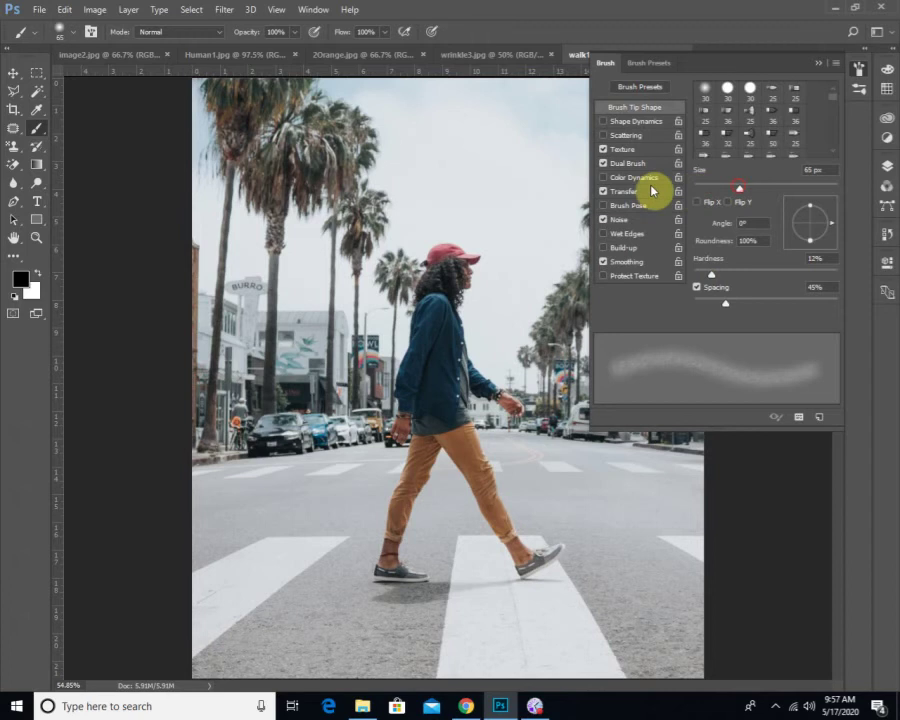
- Set the brush texture's scale to 194%, brightness to -76, contrast to -24 and depth to 10%
{"action": "left_click", "coordinate": [626, 150]}
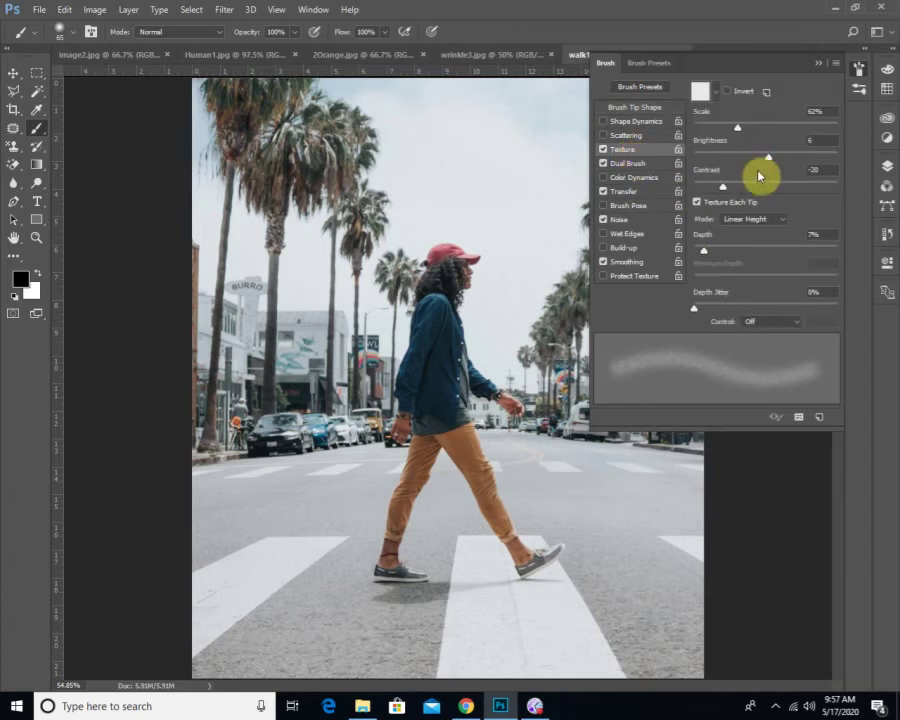
{"action": "mouse_move", "coordinate": [765, 160]}
{"action": "left_mouse_down"}
{"action": "mouse_move", "coordinate": [727, 160]}
{"action": "mouse_move", "coordinate": [800, 127]}
{"action": "left_mouse_up"}
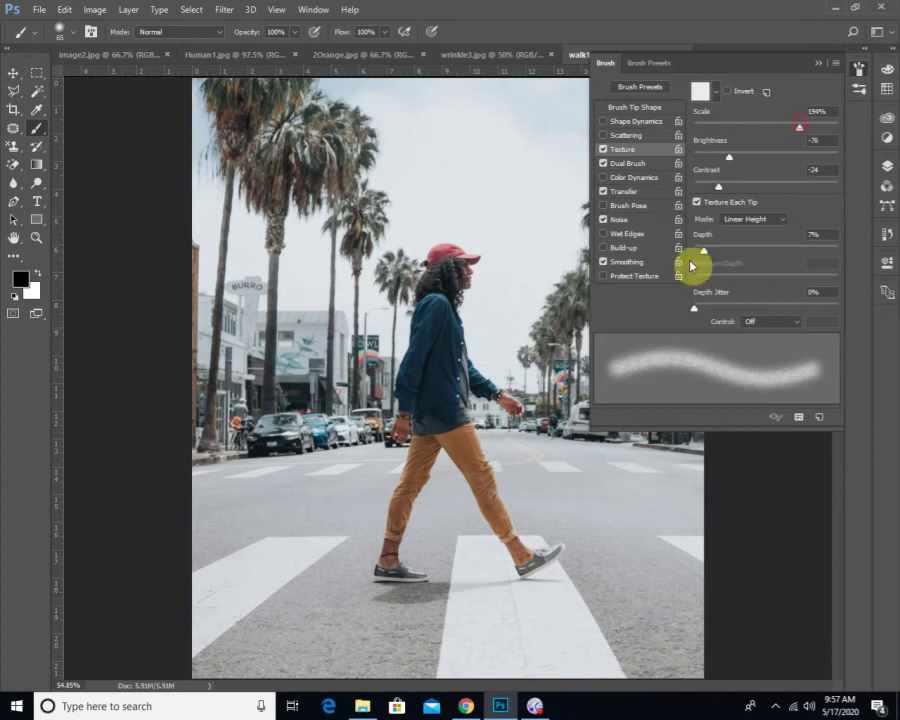
{"action": "mouse_move", "coordinate": [707, 253]}
{"action": "left_mouse_down"}
{"action": "mouse_move", "coordinate": [731, 251]}
{"action": "mouse_move", "coordinate": [709, 252]}
{"action": "left_mouse_up"}
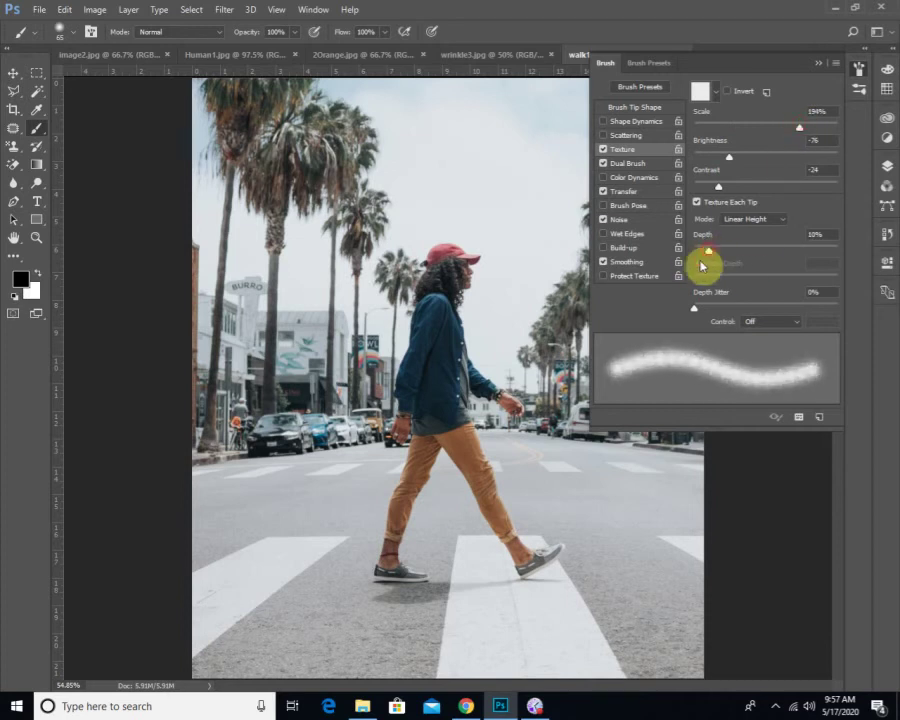
- Set the brush texture's depth jitter to 44% and choose the light green pattern in the last row of textures
{"action": "left_click_drag", "start_coordinate": [692, 310], "coordinate": [755, 315]}
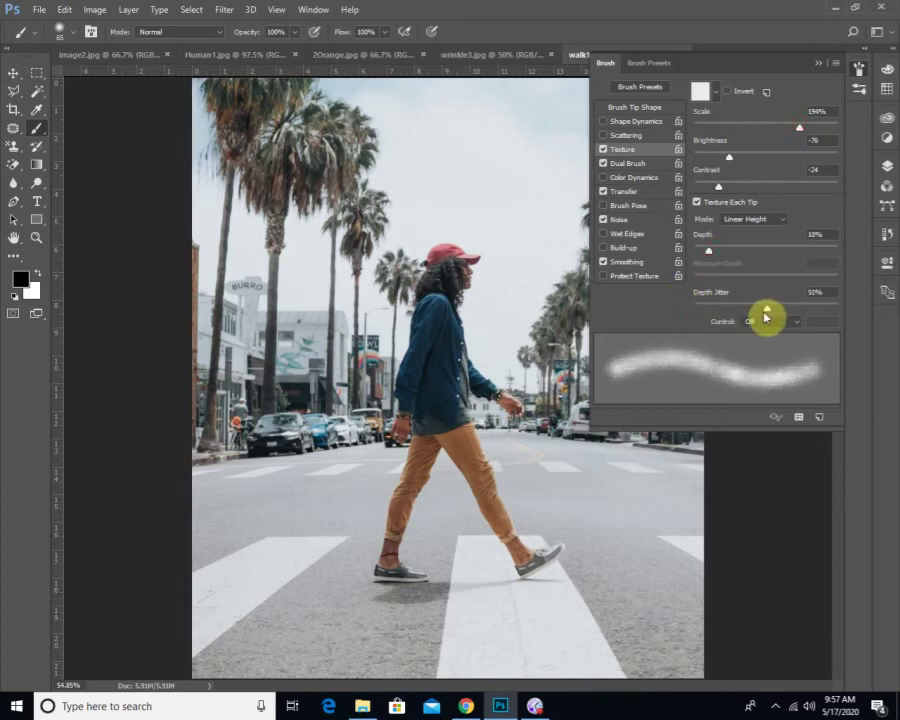
{"action": "left_click", "coordinate": [716, 95]}
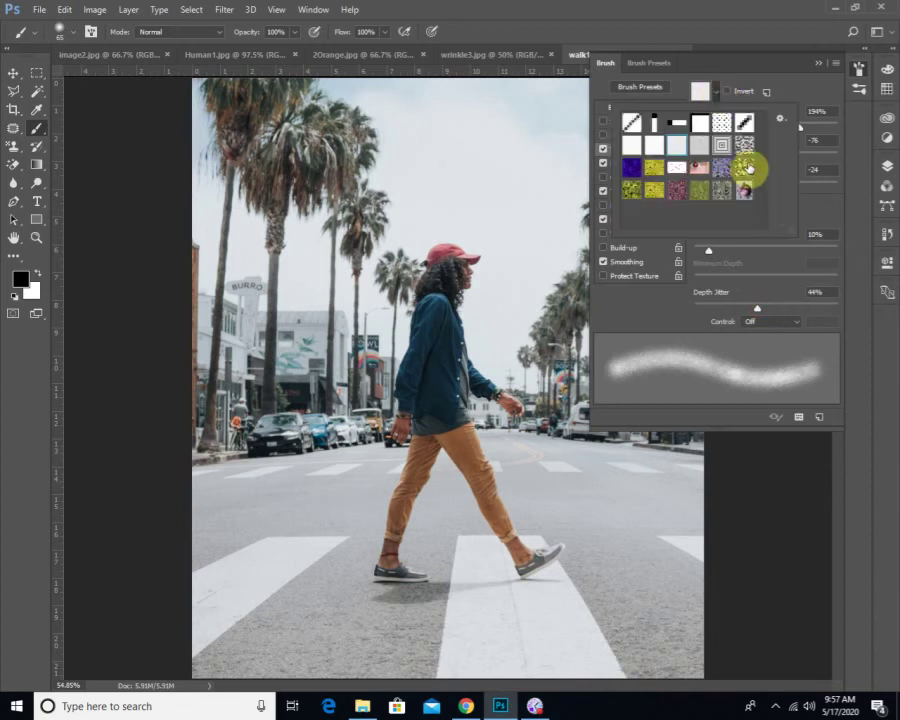
{"action": "left_click", "coordinate": [746, 148]}
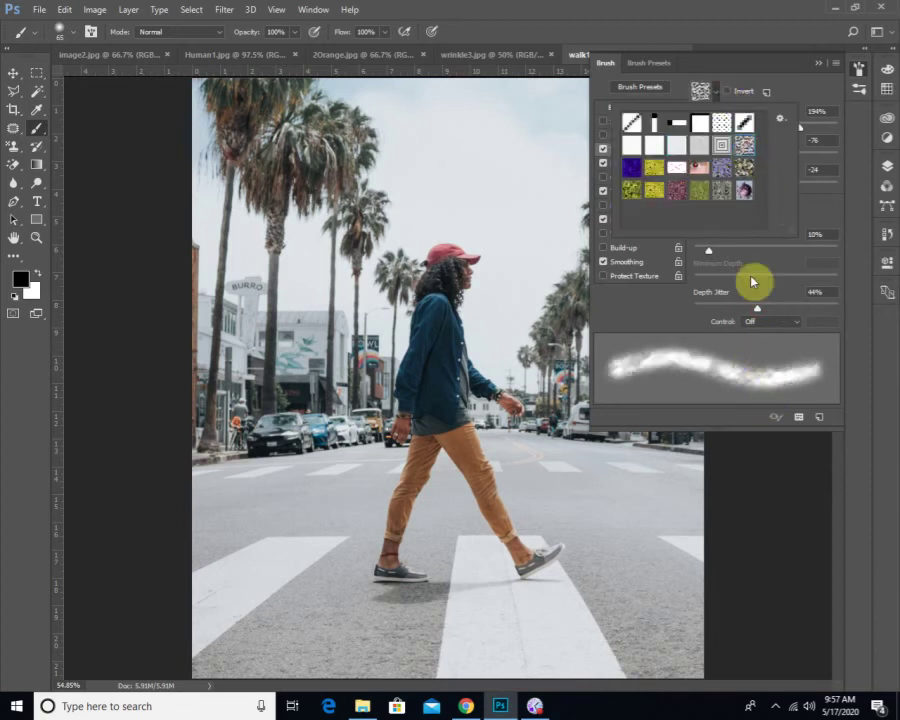
{"action": "left_click", "coordinate": [701, 191]}
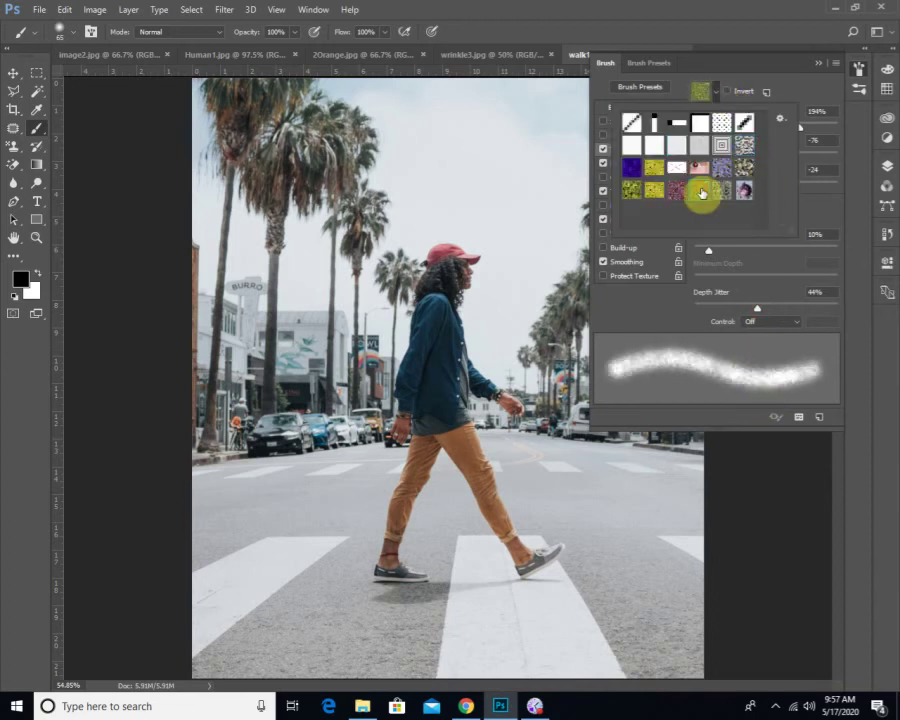
{"action": "left_click", "coordinate": [785, 91]}
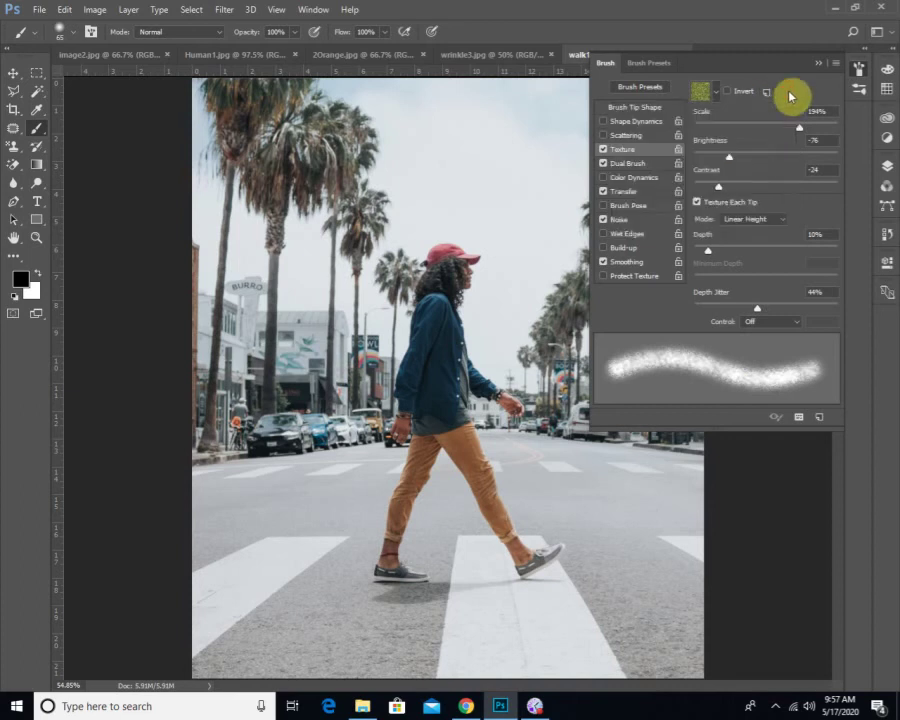
- Set the dual brush's size to 173 px, spacing to 82%, scatter to 172% and count to 6
{"action": "left_click", "coordinate": [630, 165]}
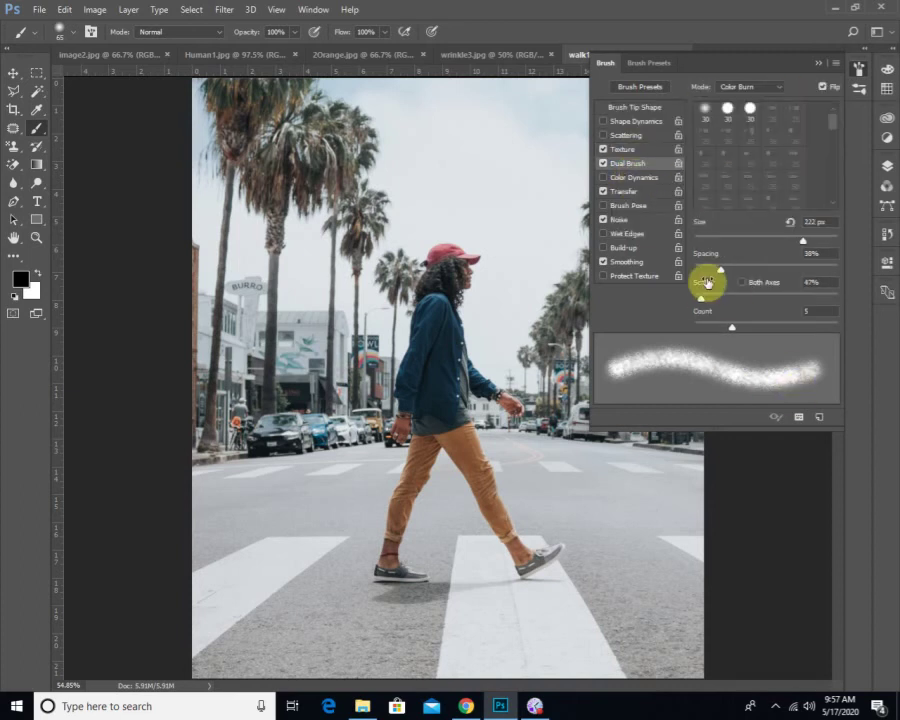
{"action": "mouse_move", "coordinate": [797, 244]}
{"action": "left_mouse_down"}
{"action": "mouse_move", "coordinate": [763, 244]}
{"action": "mouse_move", "coordinate": [791, 243]}
{"action": "left_mouse_up"}
{"action": "mouse_move", "coordinate": [720, 269]}
{"action": "left_mouse_down"}
{"action": "mouse_move", "coordinate": [760, 273]}
{"action": "mouse_move", "coordinate": [752, 272]}
{"action": "left_mouse_up"}
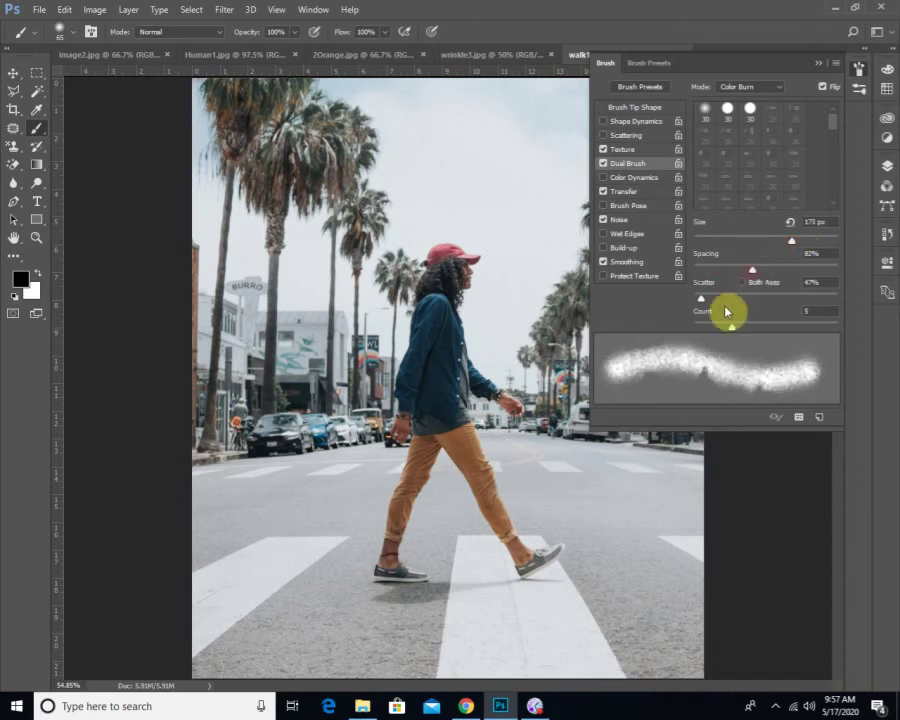
{"action": "mouse_move", "coordinate": [705, 303]}
{"action": "left_mouse_down"}
{"action": "mouse_move", "coordinate": [724, 303]}
{"action": "mouse_move", "coordinate": [718, 299]}
{"action": "mouse_move", "coordinate": [756, 330]}
{"action": "left_mouse_up"}
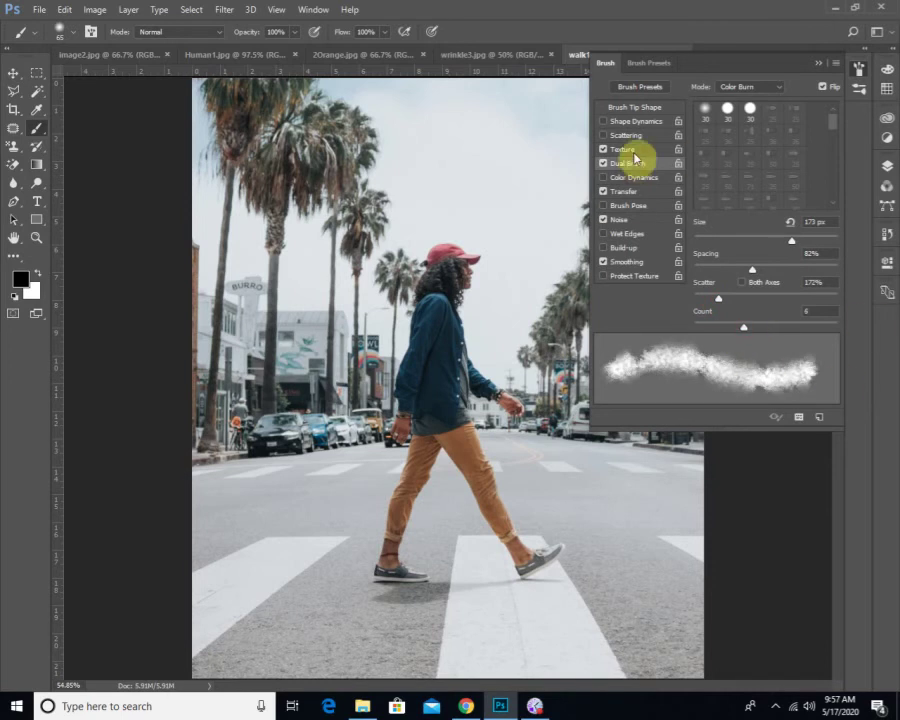
- Set the brush transfer's opacity jitter to 35%, flow jitter to 32% and the flow minimum to 44%
{"action": "left_click", "coordinate": [630, 192]}
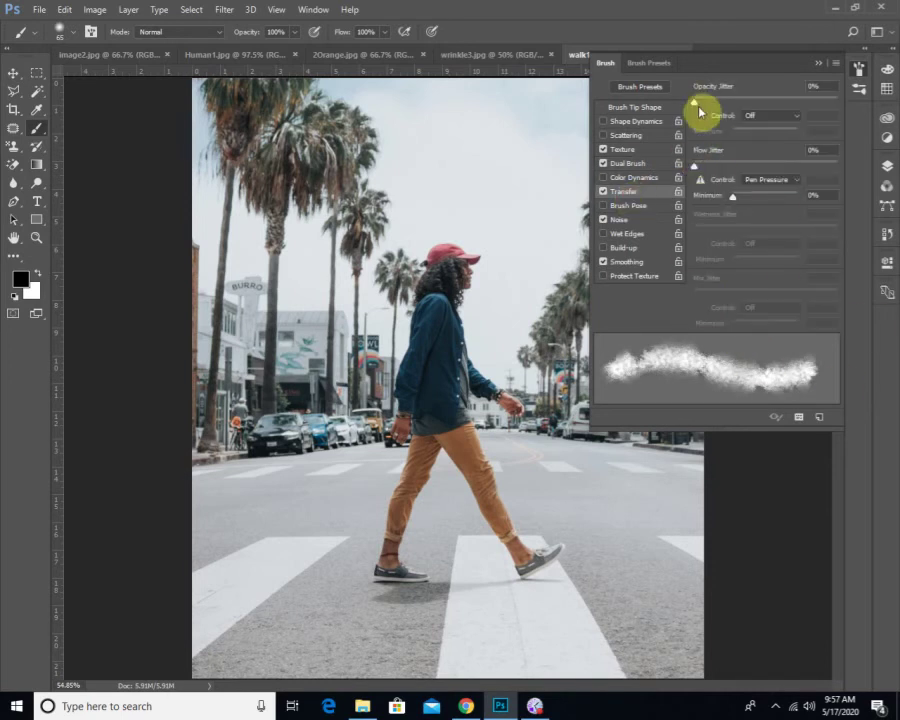
{"action": "mouse_move", "coordinate": [699, 104]}
{"action": "left_mouse_down"}
{"action": "mouse_move", "coordinate": [770, 105]}
{"action": "mouse_move", "coordinate": [750, 110]}
{"action": "left_mouse_up"}
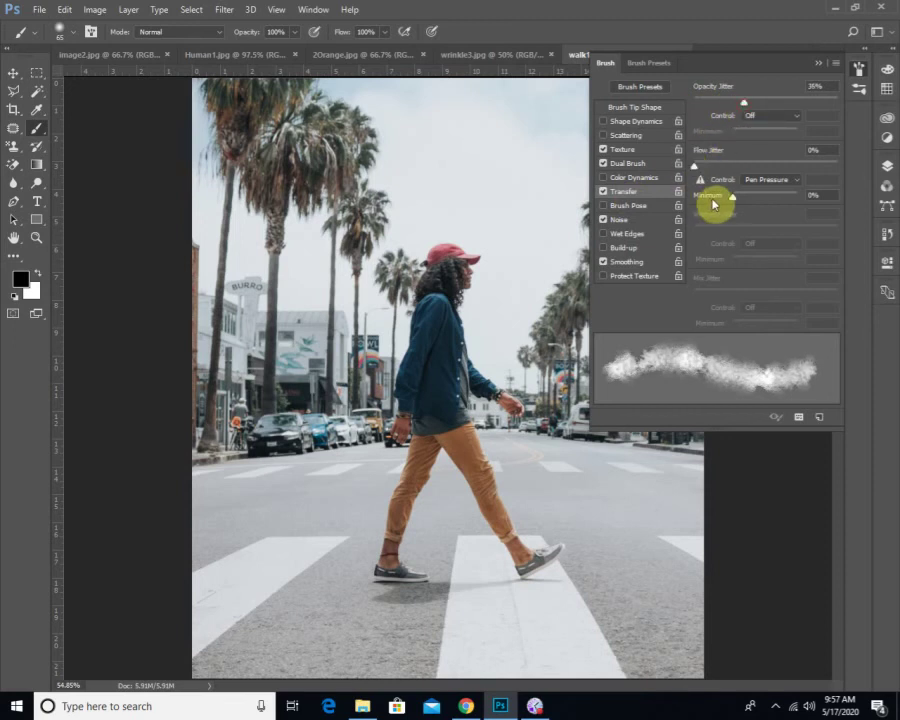
{"action": "left_click_drag", "start_coordinate": [738, 201], "coordinate": [760, 201]}
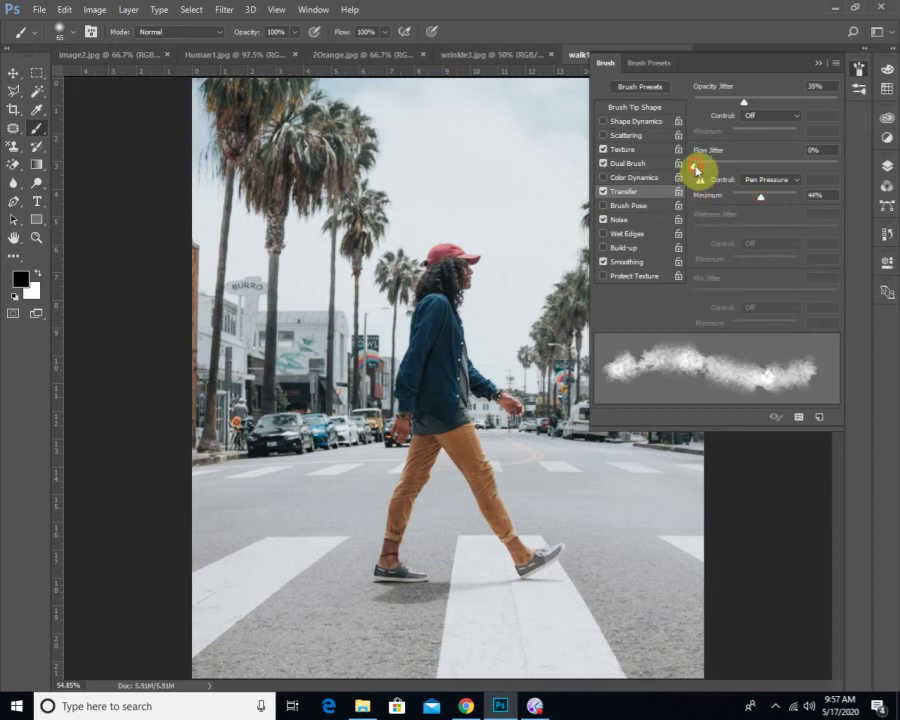
{"action": "left_click_drag", "start_coordinate": [697, 166], "coordinate": [739, 167]}
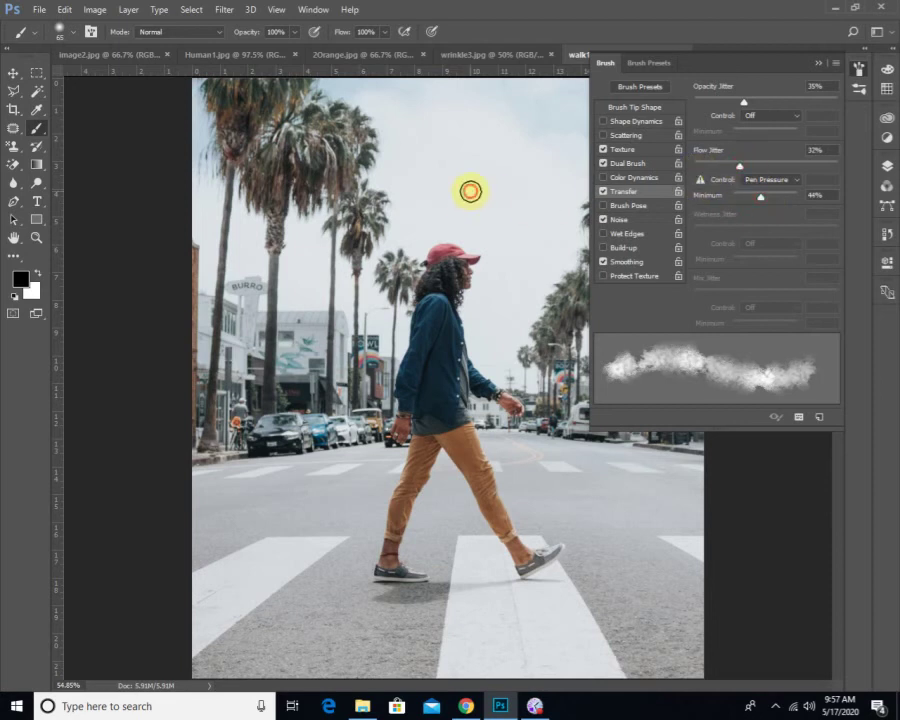
- Paint a black smoke trail across the walker's head, then enlarge the brush to 500 px and paint dark smoke over the sky and palms
{"action": "mouse_move", "coordinate": [470, 191]}
{"action": "left_mouse_down"}
{"action": "mouse_move", "coordinate": [484, 257]}
{"action": "mouse_move", "coordinate": [524, 348]}
{"action": "mouse_move", "coordinate": [473, 348]}
{"action": "left_mouse_up"}
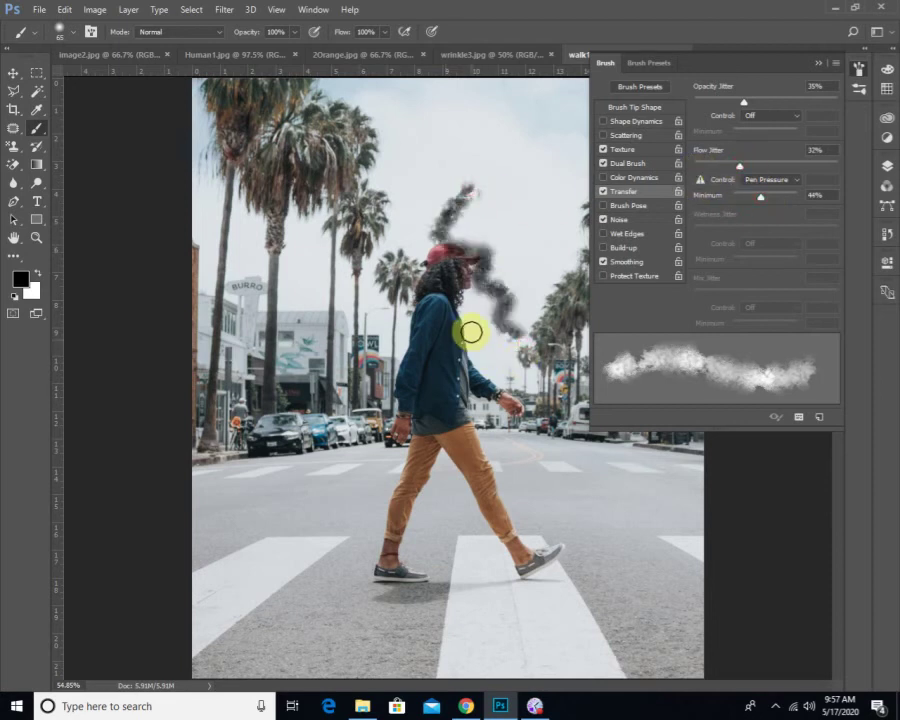
{"action": "key", "text": "bracketright"}
{"action": "key", "text": "bracketright"}
{"action": "key", "text": "bracketright"}
{"action": "key", "text": "bracketright"}
{"action": "key", "text": "bracketright"}
{"action": "key", "text": "bracketright"}
{"action": "key", "text": "bracketright"}
{"action": "key", "text": "bracketright"}
{"action": "left_click_drag", "start_coordinate": [432, 173], "coordinate": [368, 207]}
{"action": "mouse_move", "coordinate": [264, 310]}
{"action": "left_mouse_down"}
{"action": "mouse_move", "coordinate": [305, 305]}
{"action": "mouse_move", "coordinate": [261, 279]}
{"action": "mouse_move", "coordinate": [518, 203]}
{"action": "mouse_move", "coordinate": [571, 157]}
{"action": "left_mouse_up"}
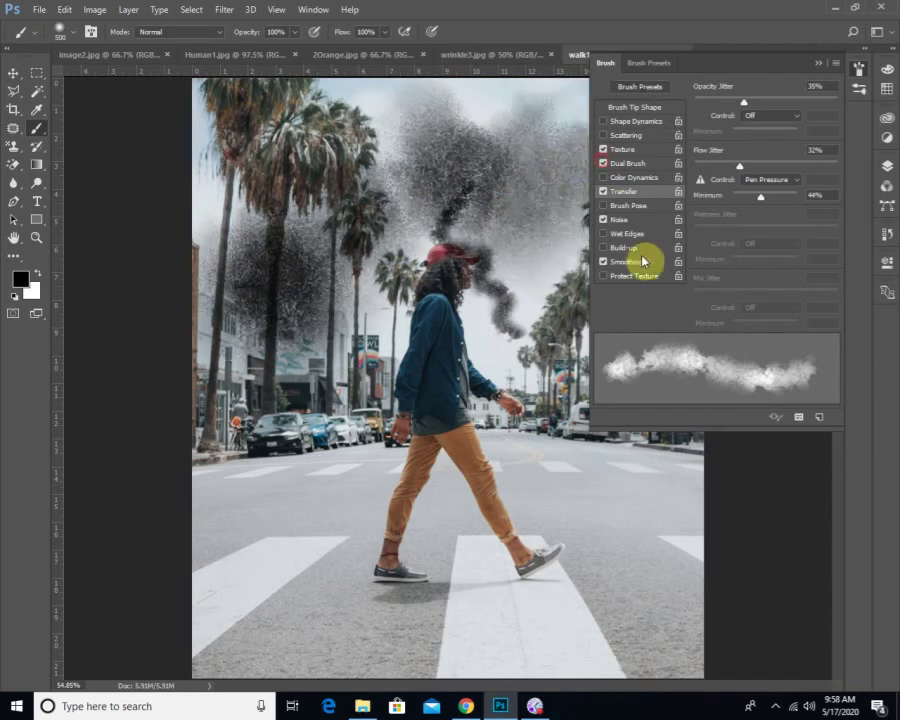
{"action": "mouse_move", "coordinate": [478, 169]}
{"action": "left_mouse_down"}
{"action": "mouse_move", "coordinate": [421, 121]}
{"action": "mouse_move", "coordinate": [362, 108]}
{"action": "mouse_move", "coordinate": [448, 150]}
{"action": "left_mouse_up"}
- Restore the walker's cap, hair and face from under the smoke using the History Brush at 45 px
{"action": "left_click", "coordinate": [37, 146]}
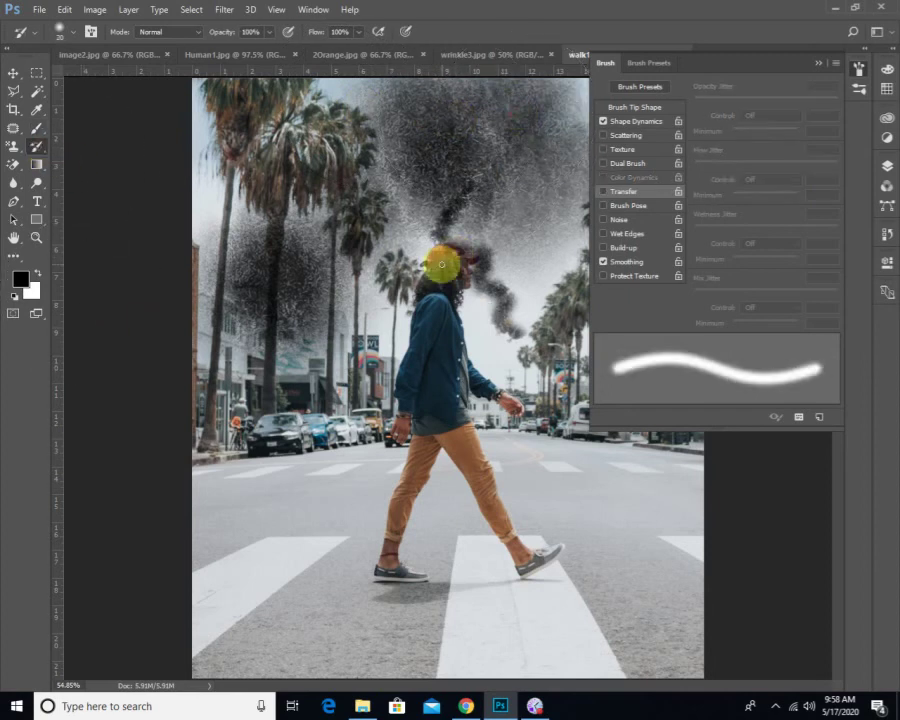
{"action": "key", "text": "bracketright"}
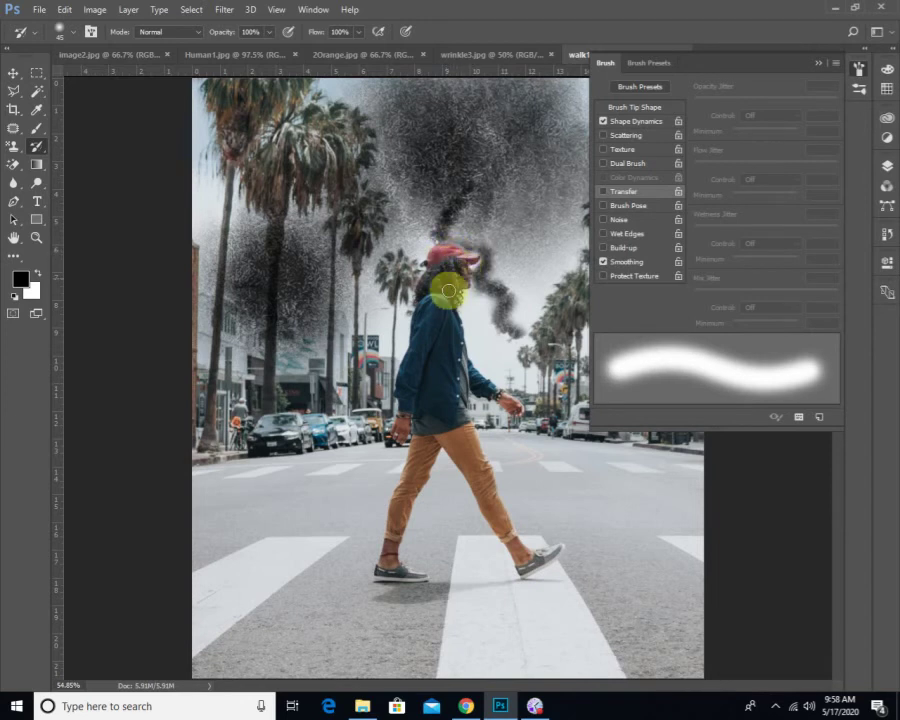
{"action": "left_click", "coordinate": [444, 320]}
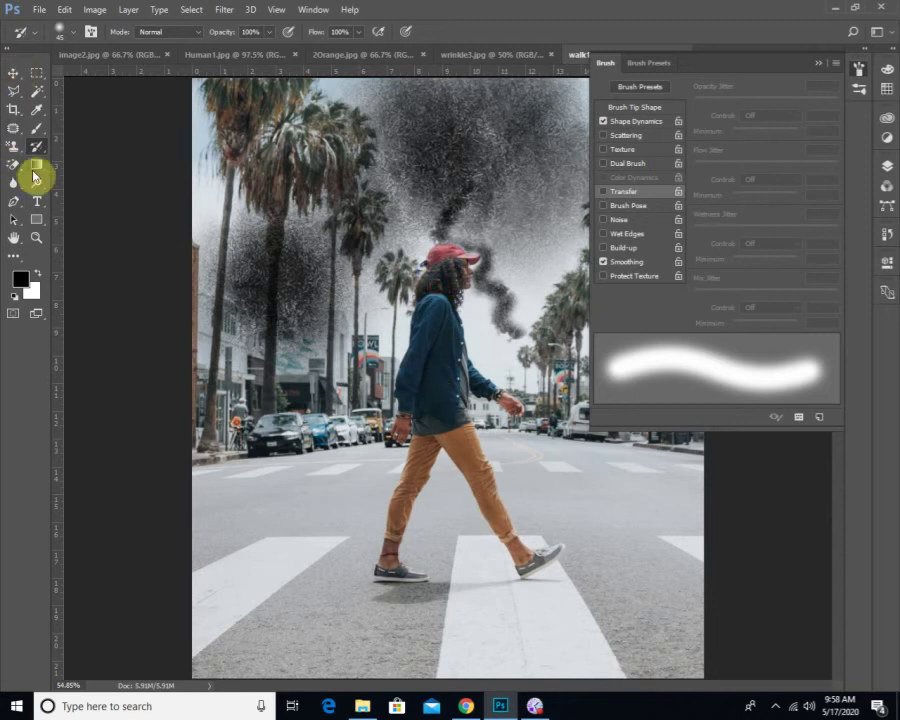
- Return to the Brush tool, enable Wet Edges and paint black smoke over the road and crosswalk
{"action": "left_click", "coordinate": [30, 125]}
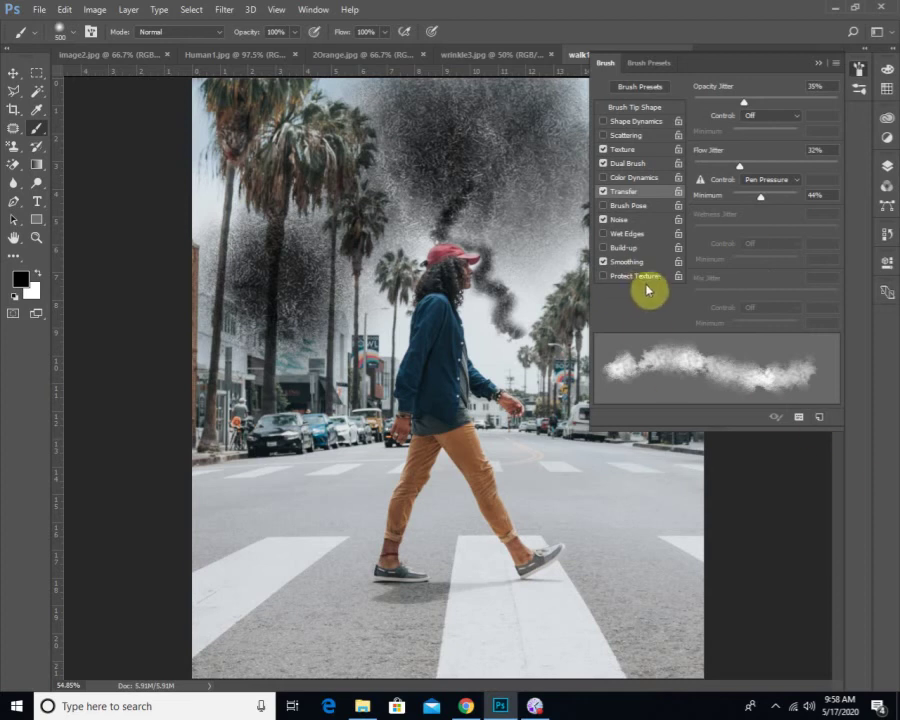
{"action": "left_click", "coordinate": [603, 233]}
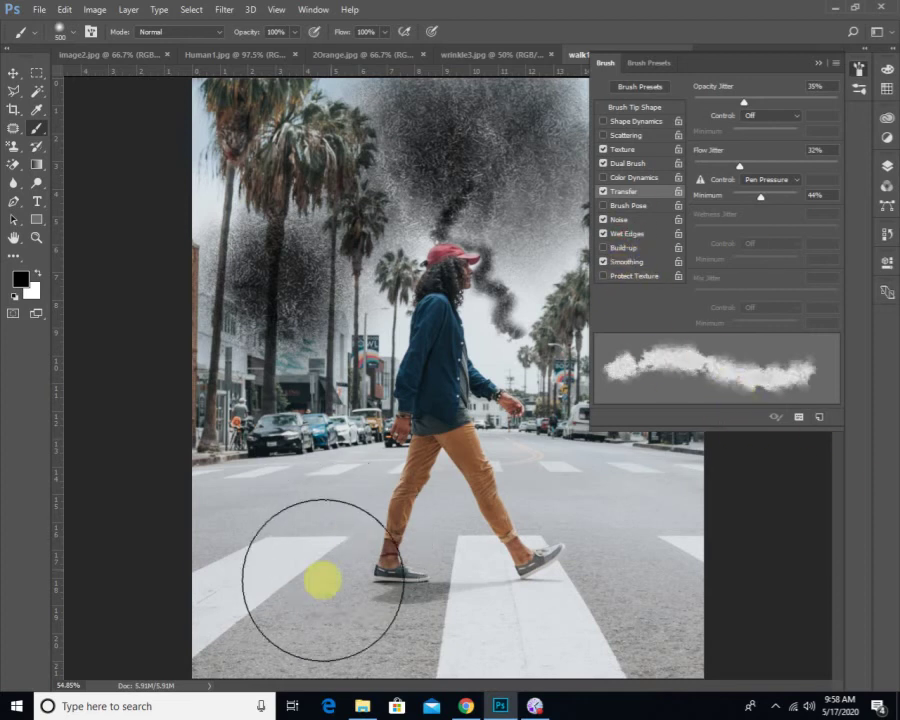
{"action": "mouse_move", "coordinate": [322, 579]}
{"action": "left_mouse_down"}
{"action": "mouse_move", "coordinate": [446, 508]}
{"action": "mouse_move", "coordinate": [617, 502]}
{"action": "mouse_move", "coordinate": [382, 589]}
{"action": "mouse_move", "coordinate": [455, 416]}
{"action": "left_mouse_up"}
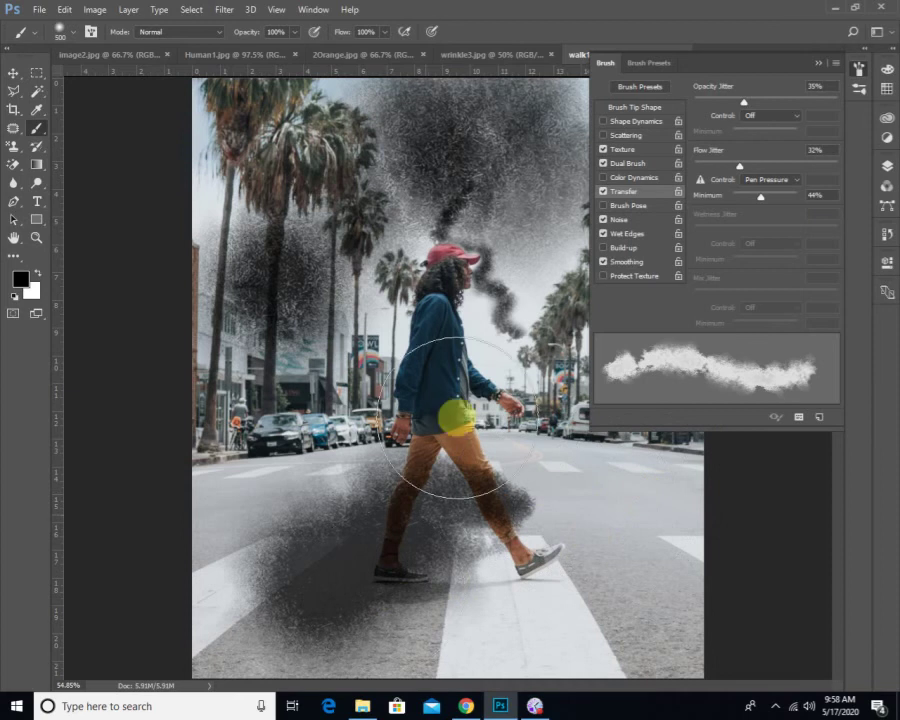
{"action": "left_click", "coordinate": [344, 622]}
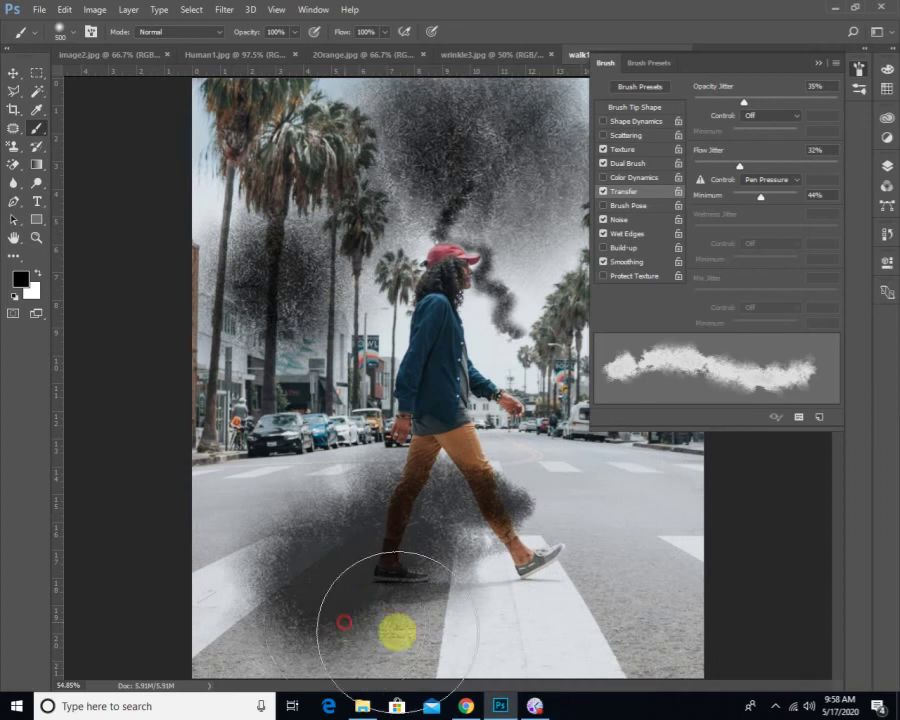
{"action": "left_click_drag", "start_coordinate": [638, 559], "coordinate": [603, 599]}
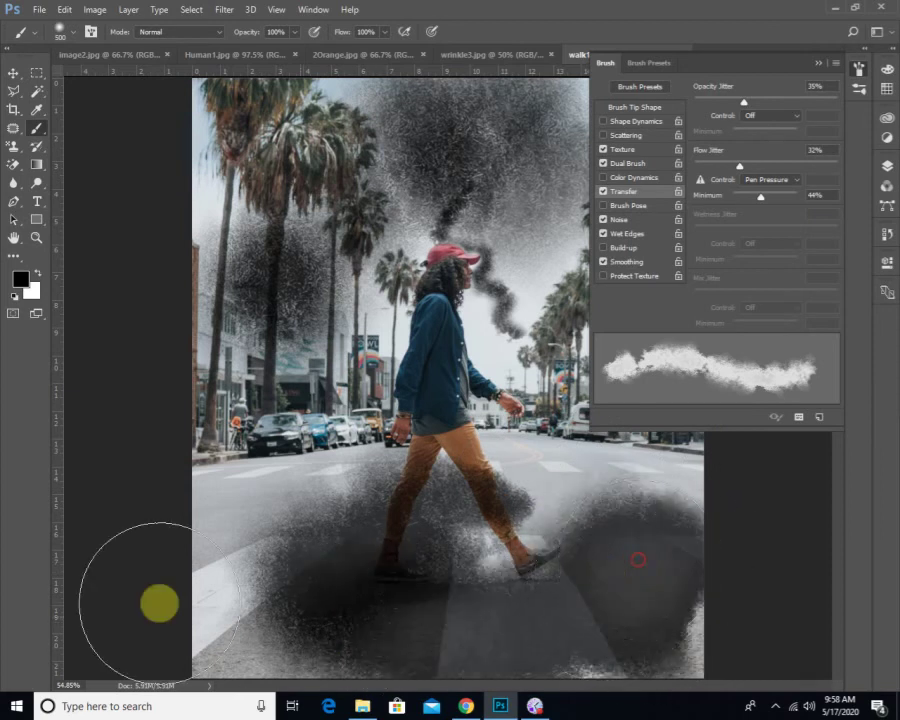
{"action": "left_click_drag", "start_coordinate": [250, 513], "coordinate": [124, 609]}
{"action": "mouse_move", "coordinate": [498, 549]}
{"action": "left_mouse_down"}
{"action": "mouse_move", "coordinate": [595, 499]}
{"action": "mouse_move", "coordinate": [659, 500]}
{"action": "mouse_move", "coordinate": [668, 489]}
{"action": "mouse_move", "coordinate": [679, 505]}
{"action": "mouse_move", "coordinate": [675, 661]}
{"action": "left_mouse_up"}
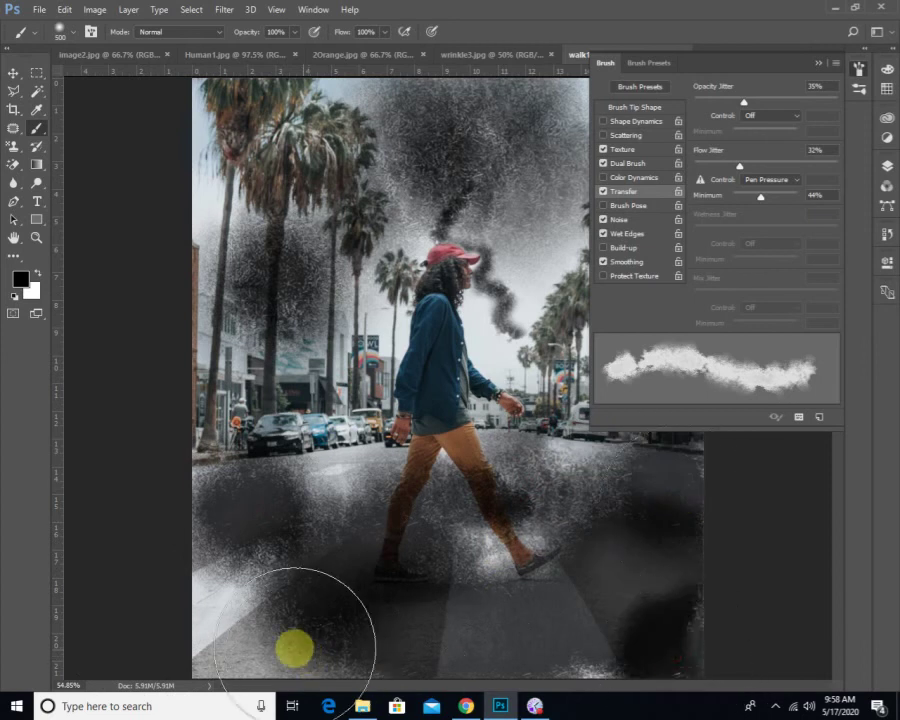
{"action": "mouse_move", "coordinate": [293, 647]}
{"action": "left_mouse_down"}
{"action": "mouse_move", "coordinate": [147, 686]}
{"action": "mouse_move", "coordinate": [195, 659]}
{"action": "mouse_move", "coordinate": [205, 591]}
{"action": "mouse_move", "coordinate": [32, 633]}
{"action": "mouse_move", "coordinate": [251, 553]}
{"action": "mouse_move", "coordinate": [89, 671]}
{"action": "left_mouse_up"}
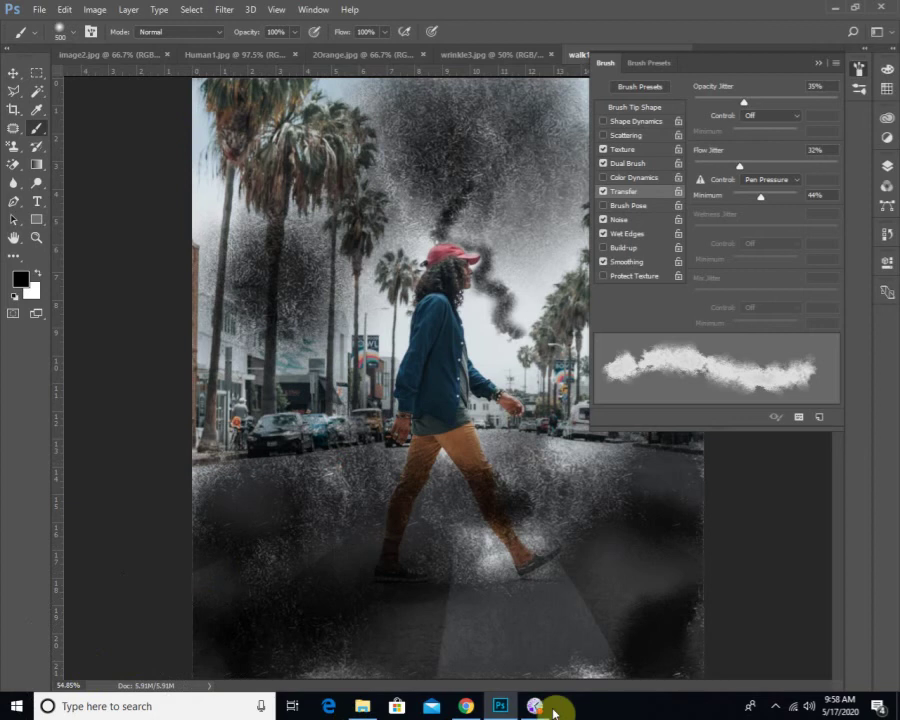
{"action": "mouse_move", "coordinate": [569, 659]}
{"action": "left_mouse_down"}
{"action": "mouse_move", "coordinate": [615, 630]}
{"action": "mouse_move", "coordinate": [697, 637]}
{"action": "left_mouse_up"}
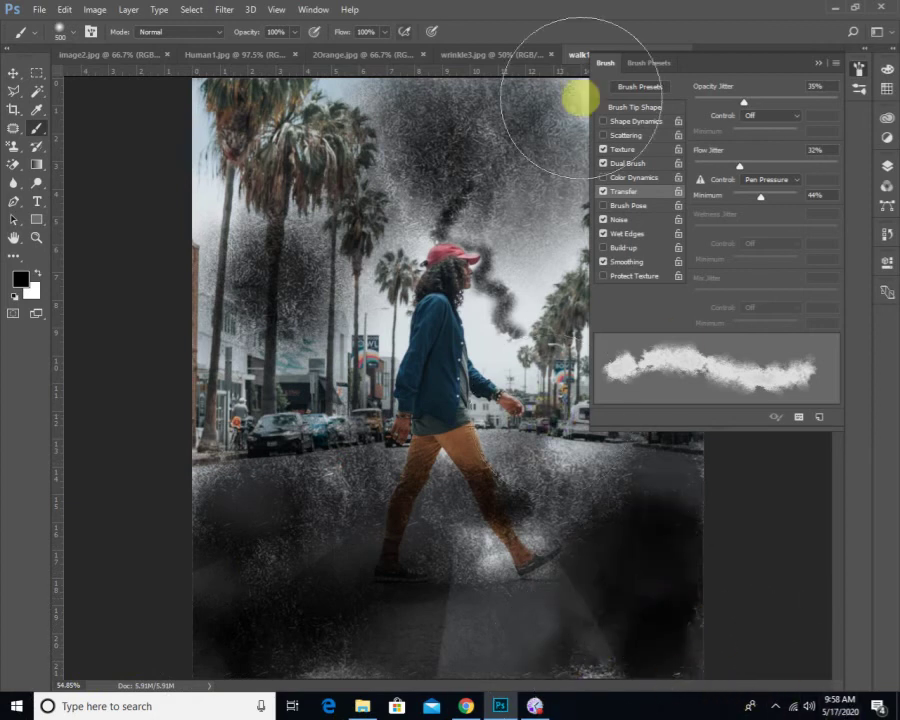
- Switch to the Human1.jpg photo
{"action": "left_click", "coordinate": [334, 54]}
{"action": "left_click", "coordinate": [228, 56]}
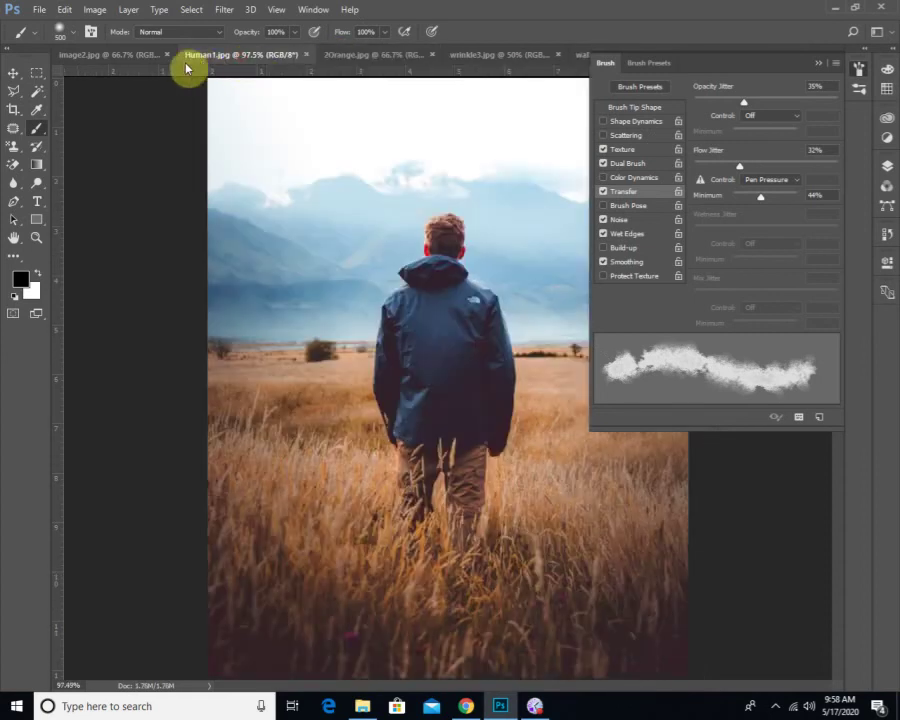
- Try the black textured brush over the grass and sky to the left of the man, and undo the strokes
{"action": "mouse_move", "coordinate": [237, 520]}
{"action": "left_mouse_down"}
{"action": "mouse_move", "coordinate": [284, 510]}
{"action": "mouse_move", "coordinate": [283, 589]}
{"action": "mouse_move", "coordinate": [297, 630]}
{"action": "left_mouse_up"}
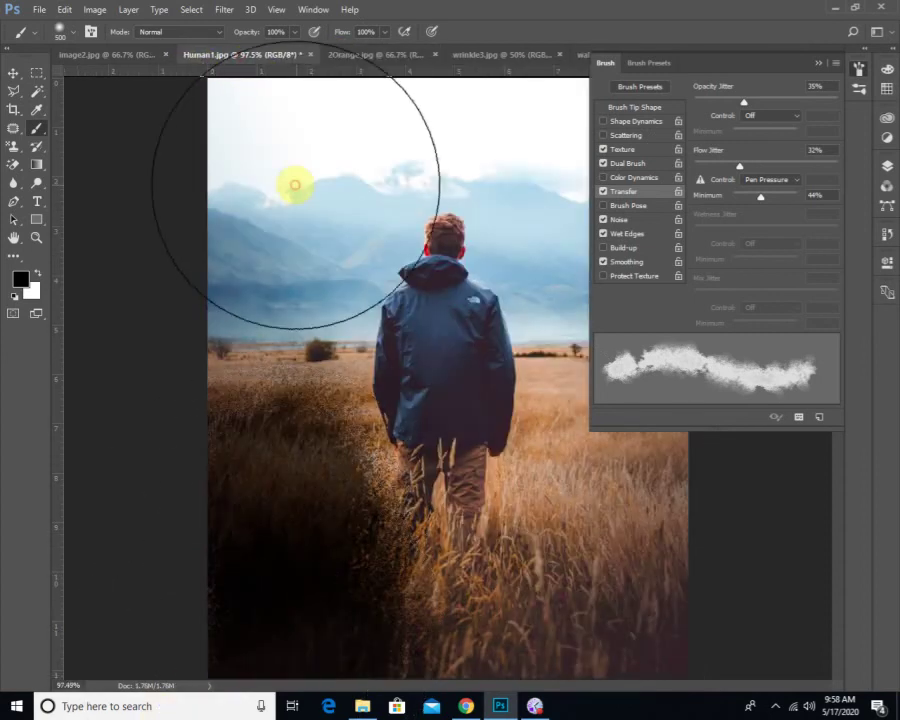
{"action": "left_click_drag", "start_coordinate": [295, 184], "coordinate": [2, 355]}
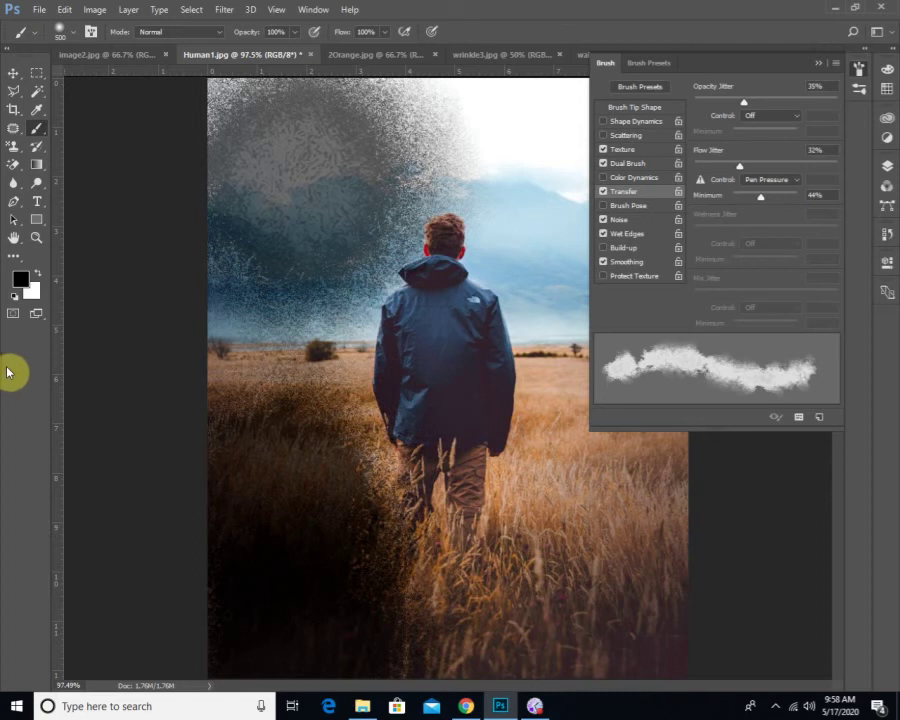
{"action": "key", "text": "ctrl+z"}
{"action": "key", "text": "ctrl+z"}
{"action": "key", "text": "ctrl+z"}
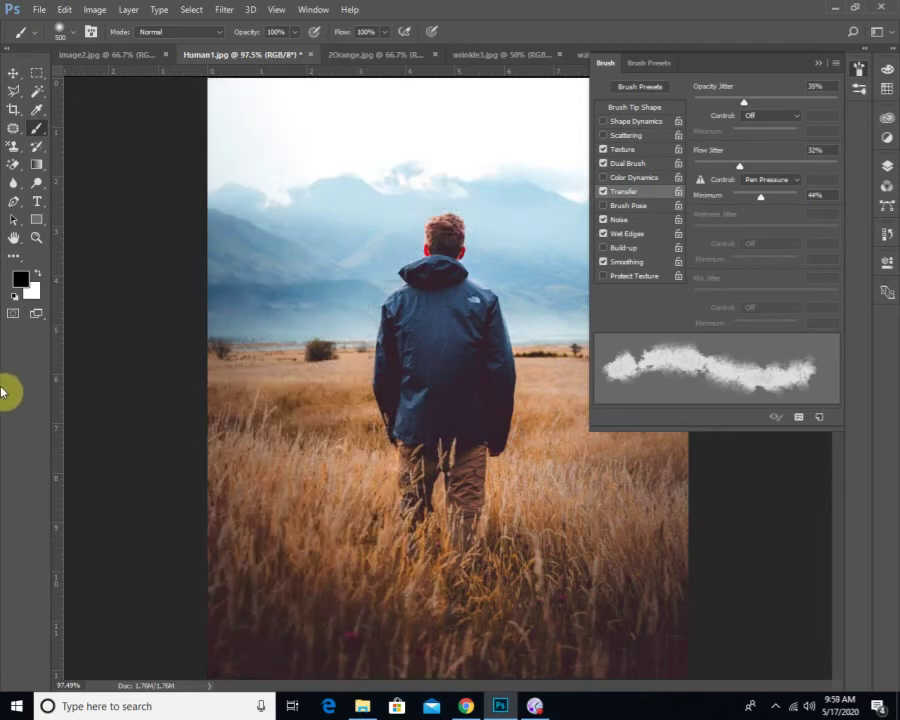
- Set the foreground color to bright red
{"action": "left_click", "coordinate": [20, 280]}
{"action": "left_click", "coordinate": [447, 229]}
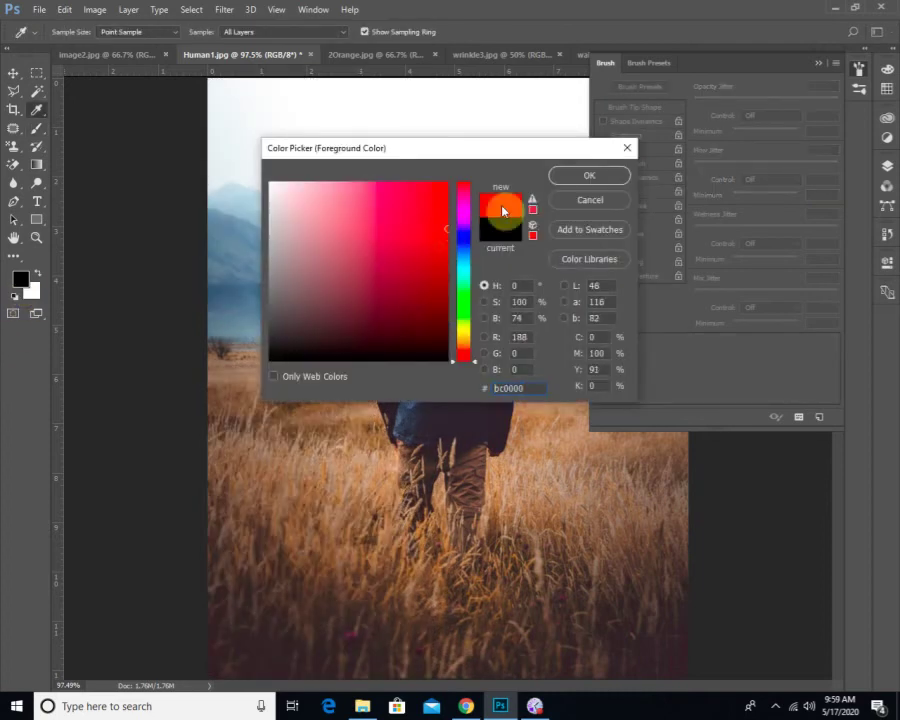
{"action": "key", "text": "Return"}
- Try red textured strokes over the sky, man and grass, and revert the photo to its saved version
{"action": "mouse_move", "coordinate": [274, 454]}
{"action": "left_mouse_down"}
{"action": "mouse_move", "coordinate": [331, 582]}
{"action": "mouse_move", "coordinate": [311, 471]}
{"action": "mouse_move", "coordinate": [335, 345]}
{"action": "left_mouse_up"}
{"action": "key", "text": "ctrl+z"}
{"action": "left_click_drag", "start_coordinate": [347, 214], "coordinate": [300, 120]}
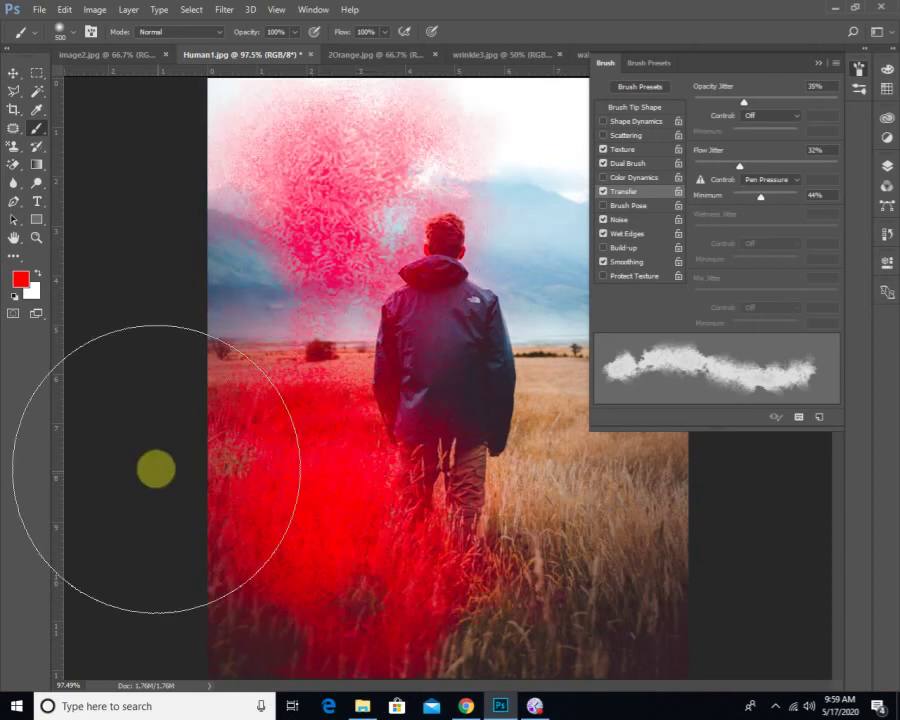
{"action": "mouse_move", "coordinate": [243, 317]}
{"action": "left_mouse_down"}
{"action": "mouse_move", "coordinate": [229, 321]}
{"action": "mouse_move", "coordinate": [400, 330]}
{"action": "left_mouse_up"}
{"action": "left_click_drag", "start_coordinate": [480, 235], "coordinate": [428, 646]}
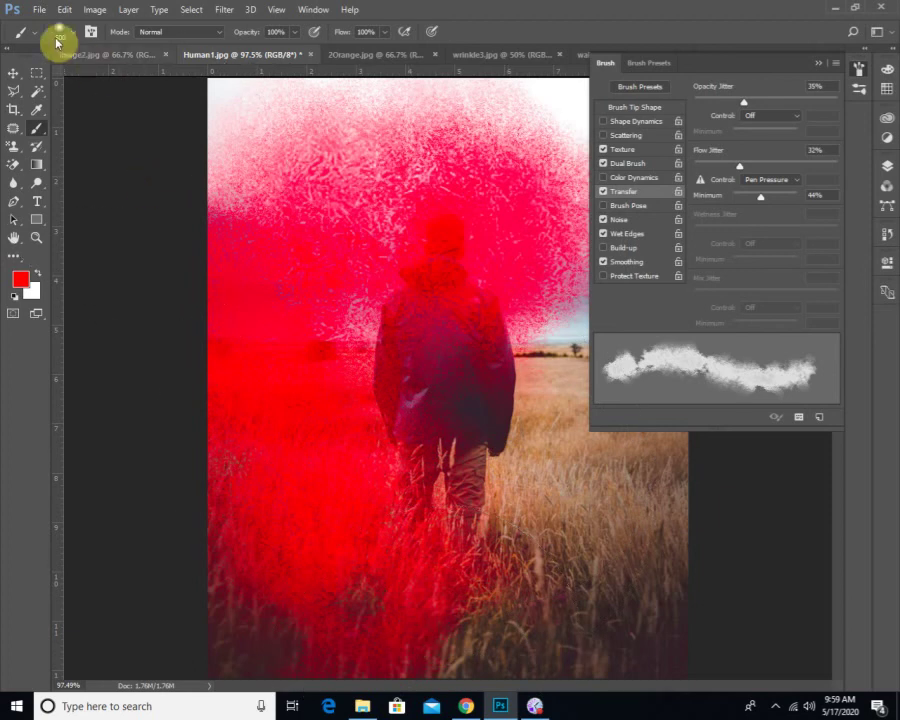
{"action": "left_click", "coordinate": [40, 8]}
{"action": "left_click", "coordinate": [60, 191]}
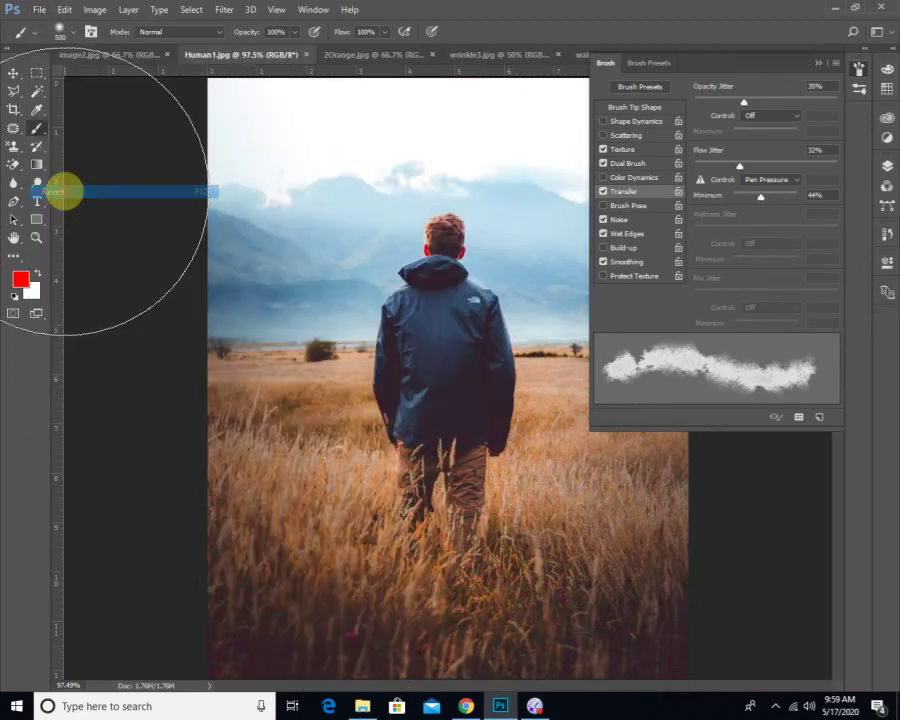
- Collapse the brush settings, choose a hard round brush preset and reduce its size to 45 px
{"action": "left_click", "coordinate": [823, 67]}
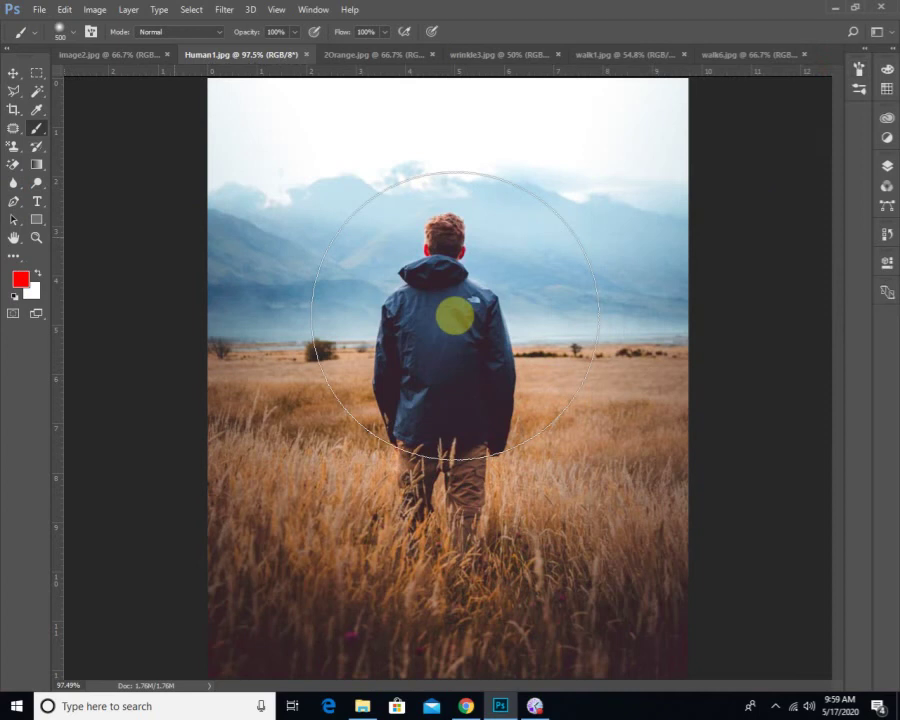
{"action": "left_click", "coordinate": [77, 38]}
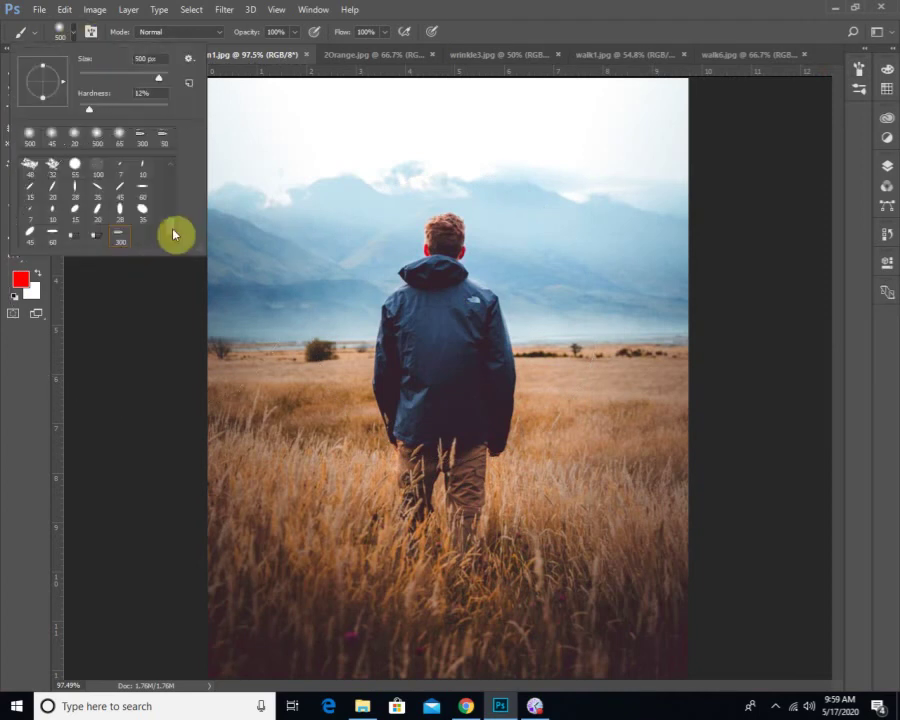
{"action": "left_click_drag", "start_coordinate": [175, 235], "coordinate": [172, 161]}
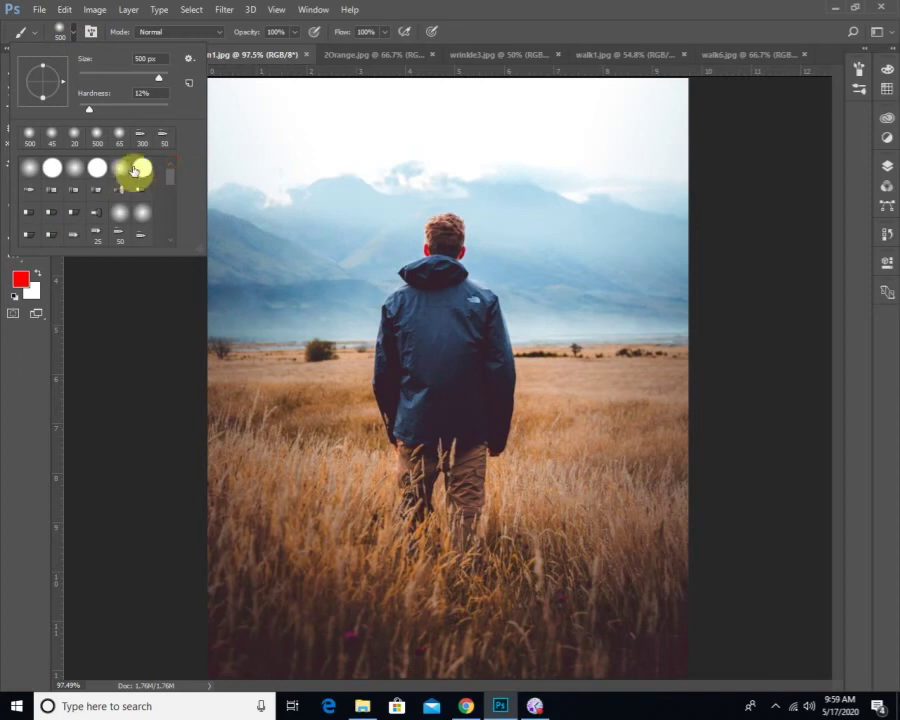
{"action": "left_click", "coordinate": [508, 12]}
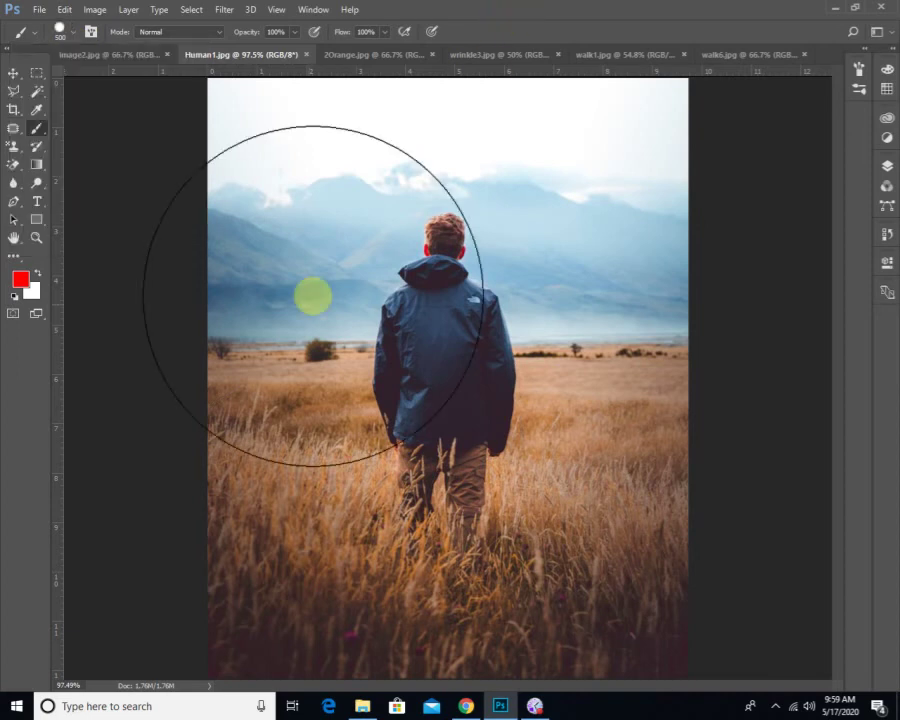
{"action": "key", "text": "bracketleft"}
{"action": "key", "text": "bracketleft"}
{"action": "key", "text": "bracketleft"}
{"action": "key", "text": "bracketleft"}
{"action": "key", "text": "bracketleft"}
{"action": "key", "text": "bracketleft"}
{"action": "key", "text": "bracketleft"}
{"action": "key", "text": "bracketleft"}
{"action": "key", "text": "bracketleft"}
{"action": "key", "text": "bracketleft"}
{"action": "key", "text": "bracketleft"}
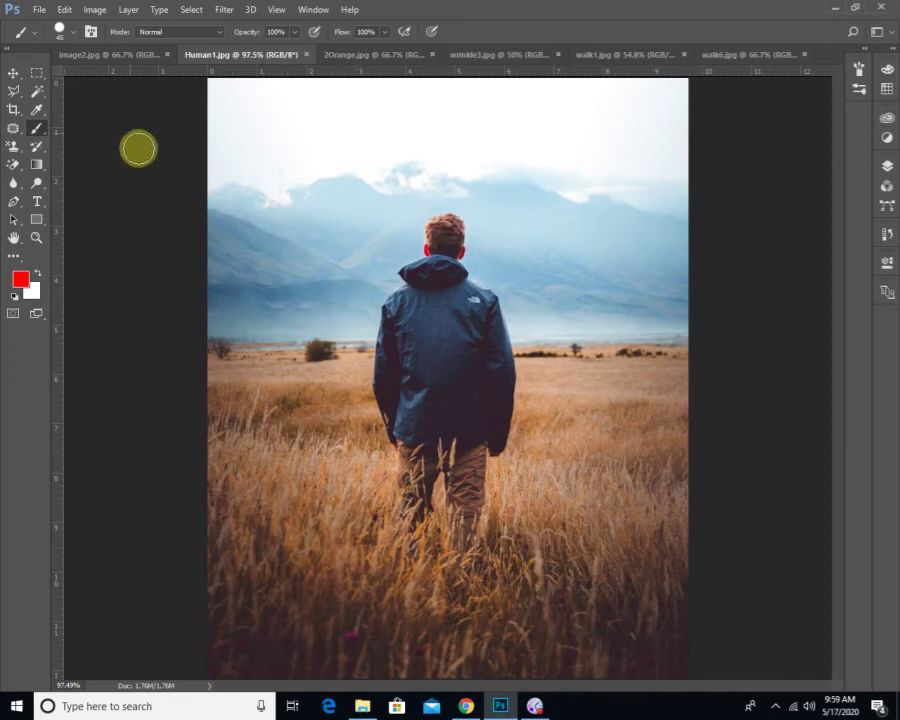
- Keep the brush blending mode at Normal and reset the foreground and background colours to default black and white
{"action": "left_click", "coordinate": [157, 33]}
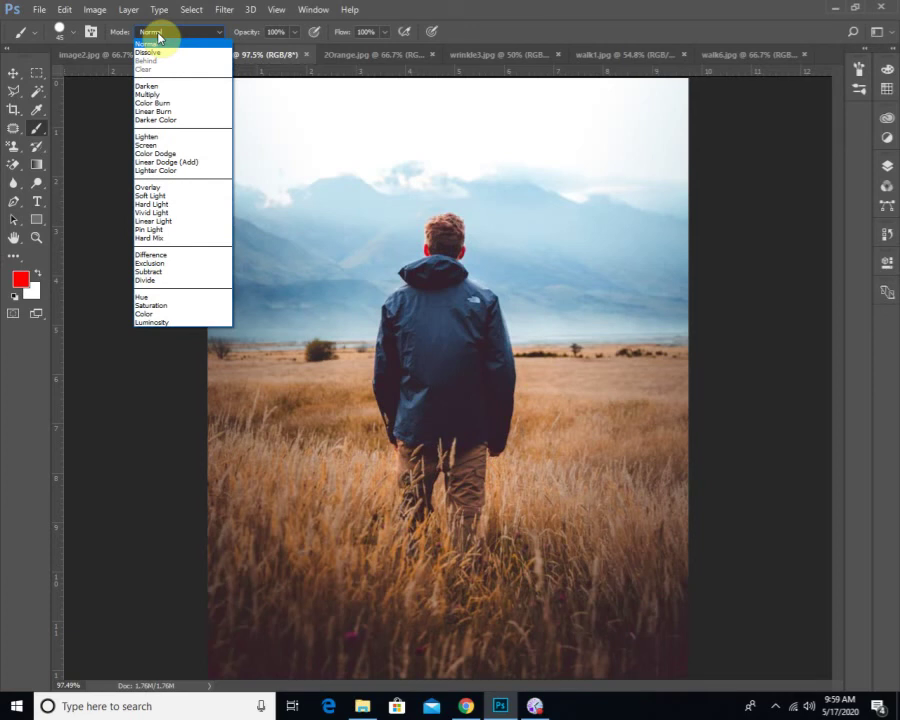
{"action": "left_click", "coordinate": [412, 6]}
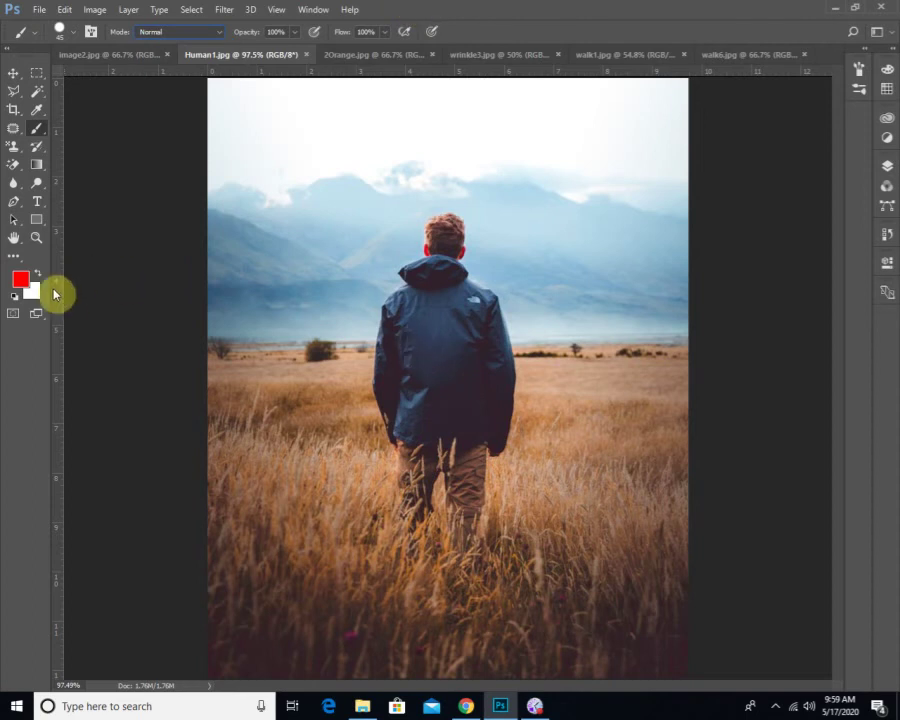
{"action": "left_click", "coordinate": [15, 296]}
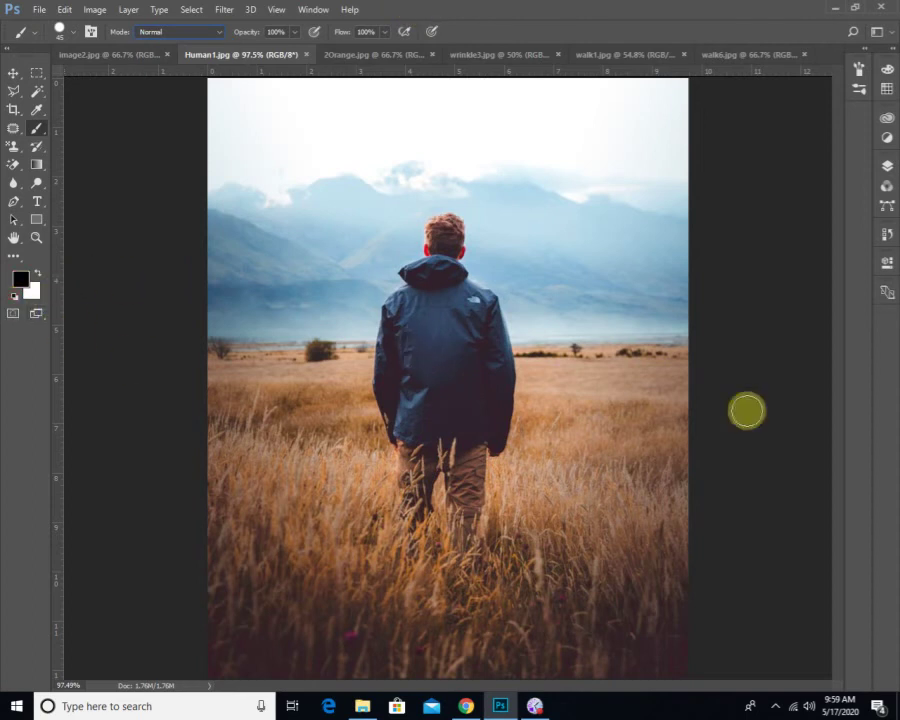
- Convert the locked Background of Human1.jpg into a regular layer and add a layer mask to it
{"action": "left_click", "coordinate": [887, 168]}
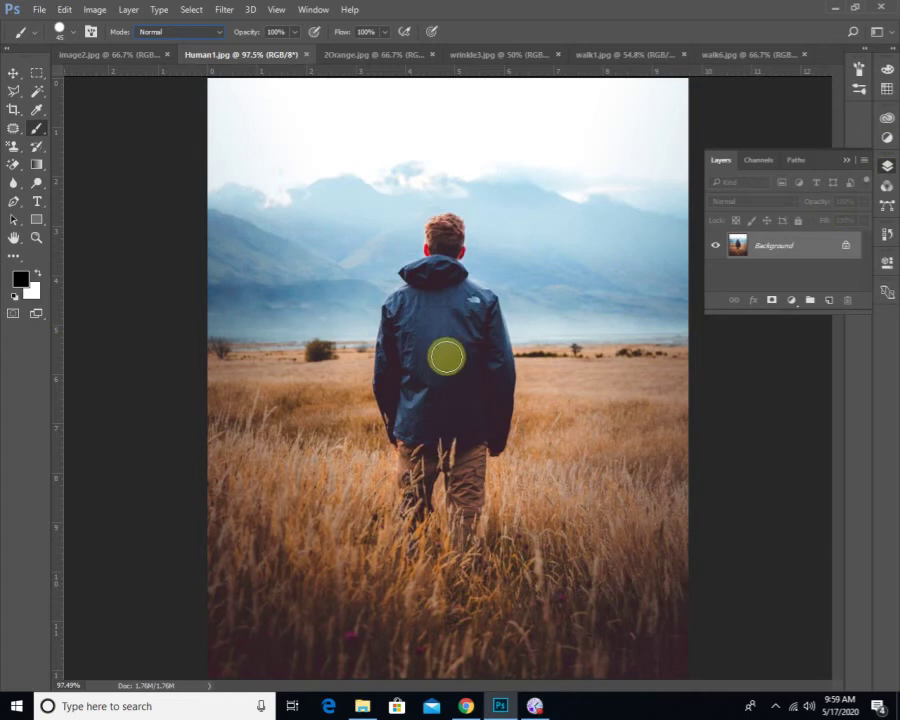
{"action": "double_click", "coordinate": [772, 257]}
{"action": "left_click", "coordinate": [568, 224]}
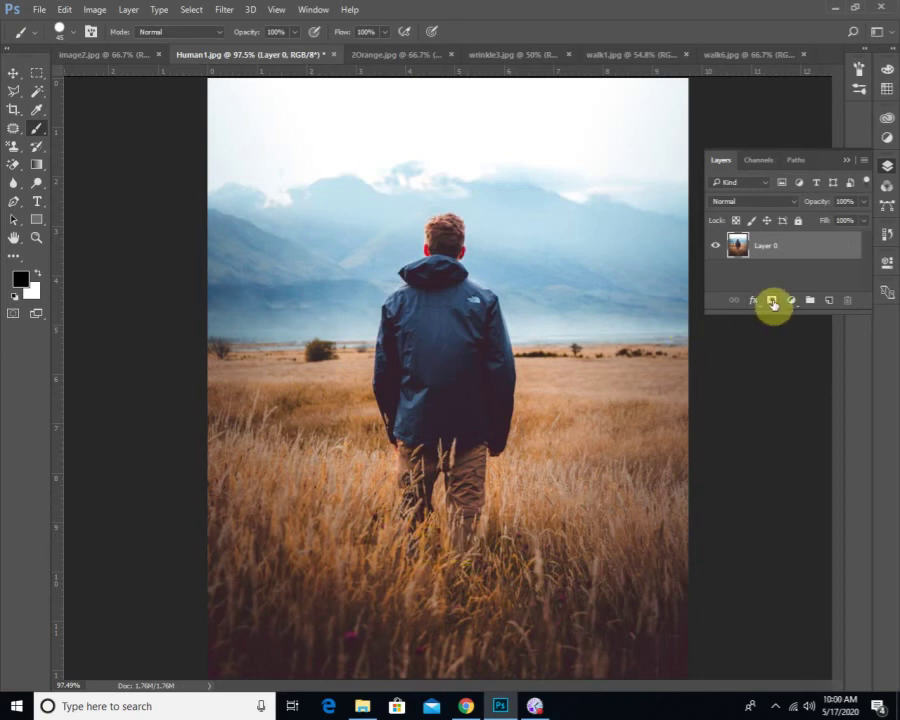
{"action": "left_click", "coordinate": [772, 302]}
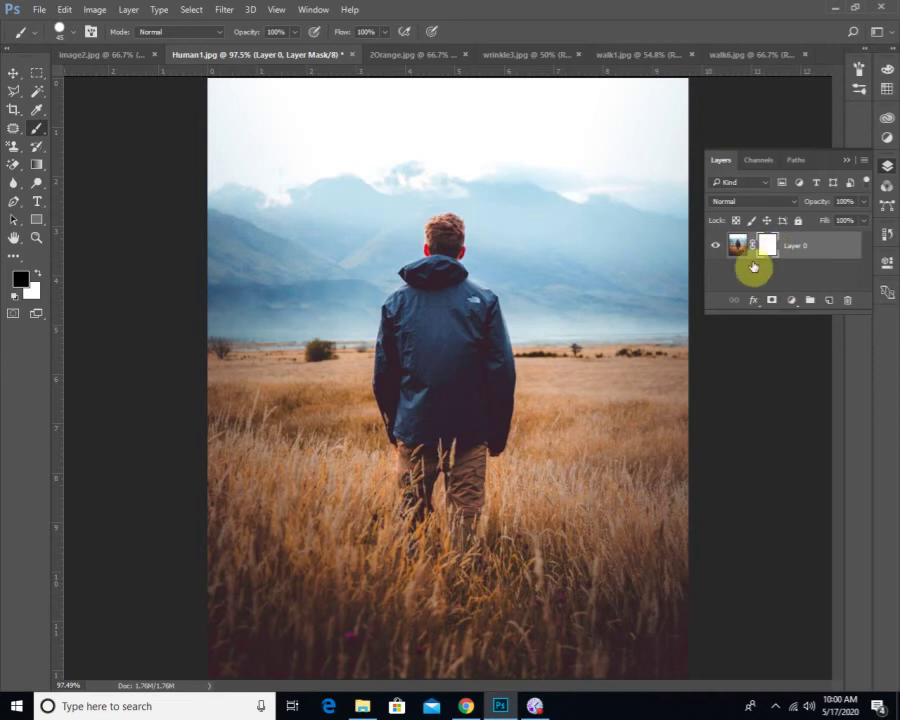
- Paint black on the layer mask with the 45 px brush to hide a band above the field, including the man's upper body
{"action": "mouse_move", "coordinate": [380, 337]}
{"action": "left_mouse_down"}
{"action": "mouse_move", "coordinate": [224, 339]}
{"action": "mouse_move", "coordinate": [326, 341]}
{"action": "mouse_move", "coordinate": [380, 306]}
{"action": "mouse_move", "coordinate": [393, 261]}
{"action": "mouse_move", "coordinate": [414, 266]}
{"action": "mouse_move", "coordinate": [437, 234]}
{"action": "mouse_move", "coordinate": [403, 291]}
{"action": "mouse_move", "coordinate": [360, 319]}
{"action": "mouse_move", "coordinate": [320, 327]}
{"action": "mouse_move", "coordinate": [465, 330]}
{"action": "mouse_move", "coordinate": [403, 334]}
{"action": "mouse_move", "coordinate": [567, 334]}
{"action": "left_mouse_up"}
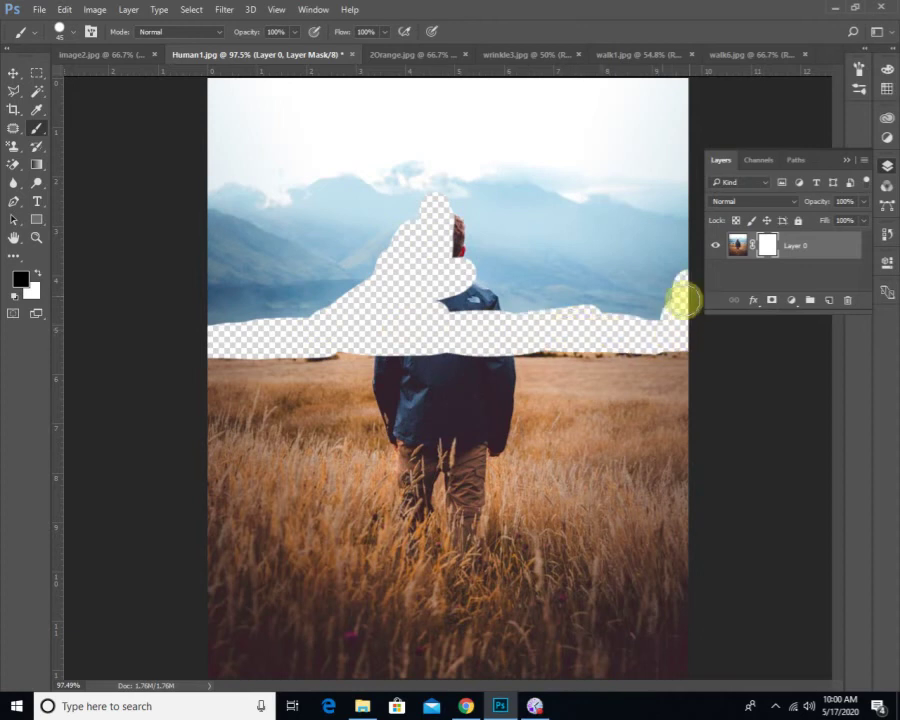
{"action": "left_click_drag", "start_coordinate": [683, 300], "coordinate": [578, 312]}
{"action": "mouse_move", "coordinate": [385, 326]}
{"action": "left_mouse_down"}
{"action": "mouse_move", "coordinate": [481, 311]}
{"action": "mouse_move", "coordinate": [457, 297]}
{"action": "mouse_move", "coordinate": [459, 279]}
{"action": "mouse_move", "coordinate": [520, 254]}
{"action": "left_mouse_up"}
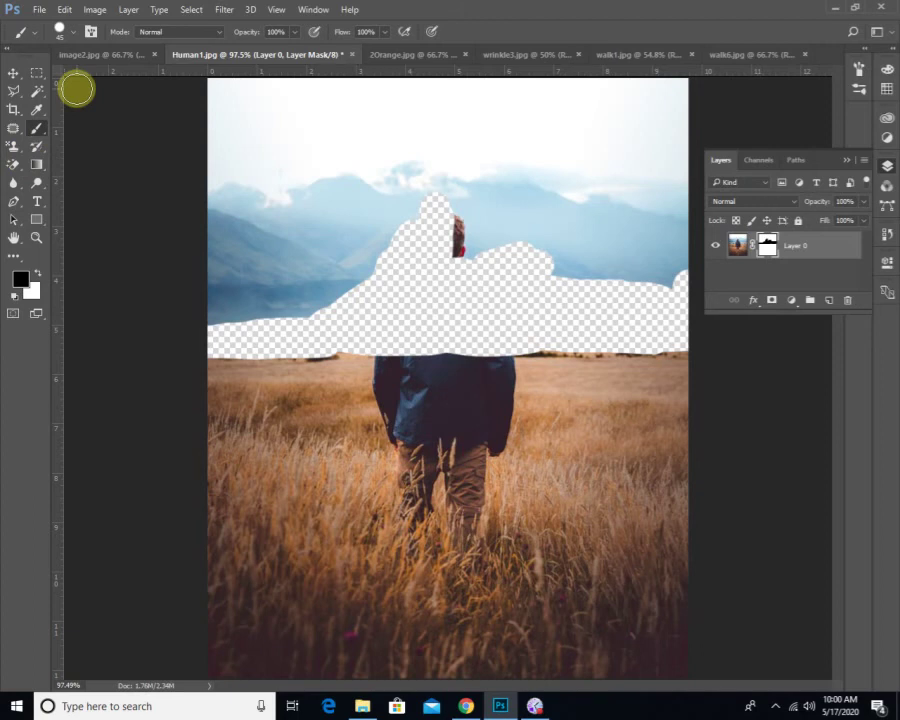
- Choose a soft round brush, enlarge it to 175 px and mask out the rest of the photo above the field
{"action": "left_click", "coordinate": [60, 30]}
{"action": "left_click", "coordinate": [540, 8]}
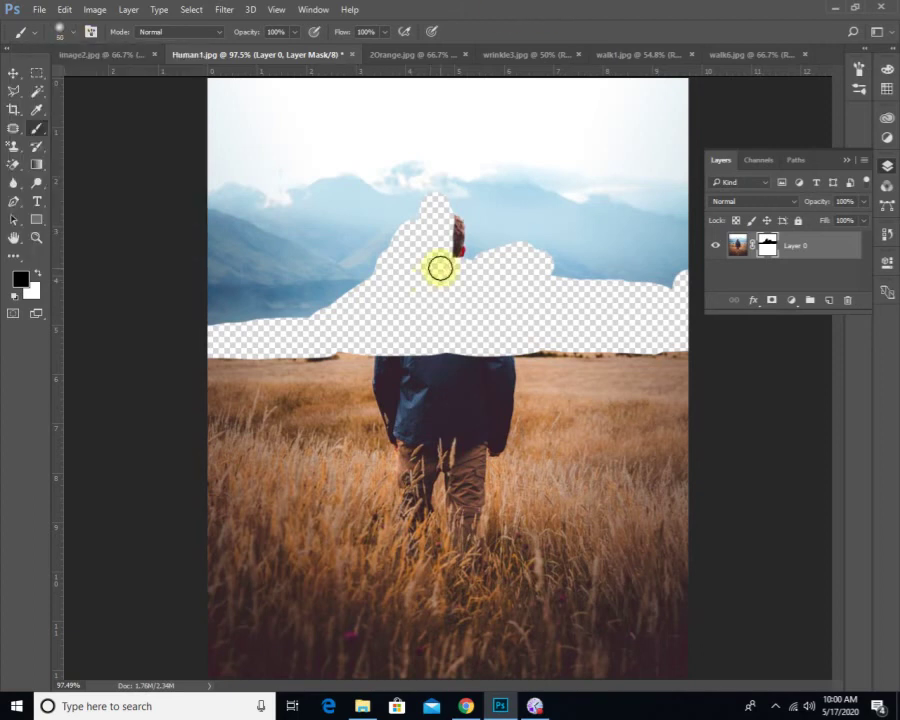
{"action": "key", "text": "bracketright"}
{"action": "mouse_move", "coordinate": [440, 267]}
{"action": "left_mouse_down"}
{"action": "mouse_move", "coordinate": [171, 301]}
{"action": "mouse_move", "coordinate": [510, 268]}
{"action": "mouse_move", "coordinate": [713, 281]}
{"action": "mouse_move", "coordinate": [738, 246]}
{"action": "mouse_move", "coordinate": [460, 210]}
{"action": "mouse_move", "coordinate": [245, 234]}
{"action": "mouse_move", "coordinate": [209, 200]}
{"action": "mouse_move", "coordinate": [410, 170]}
{"action": "mouse_move", "coordinate": [582, 187]}
{"action": "mouse_move", "coordinate": [677, 179]}
{"action": "mouse_move", "coordinate": [705, 103]}
{"action": "mouse_move", "coordinate": [660, 115]}
{"action": "mouse_move", "coordinate": [478, 125]}
{"action": "mouse_move", "coordinate": [646, 106]}
{"action": "mouse_move", "coordinate": [468, 112]}
{"action": "mouse_move", "coordinate": [318, 100]}
{"action": "mouse_move", "coordinate": [237, 80]}
{"action": "mouse_move", "coordinate": [282, 125]}
{"action": "mouse_move", "coordinate": [328, 151]}
{"action": "mouse_move", "coordinate": [197, 160]}
{"action": "mouse_move", "coordinate": [390, 148]}
{"action": "left_mouse_up"}
{"action": "left_click_drag", "start_coordinate": [576, 349], "coordinate": [574, 334]}
- Invert the mask of Layer 0 and paint with white to bring back the horizon strip and the man's lower body
{"action": "left_click", "coordinate": [777, 252]}
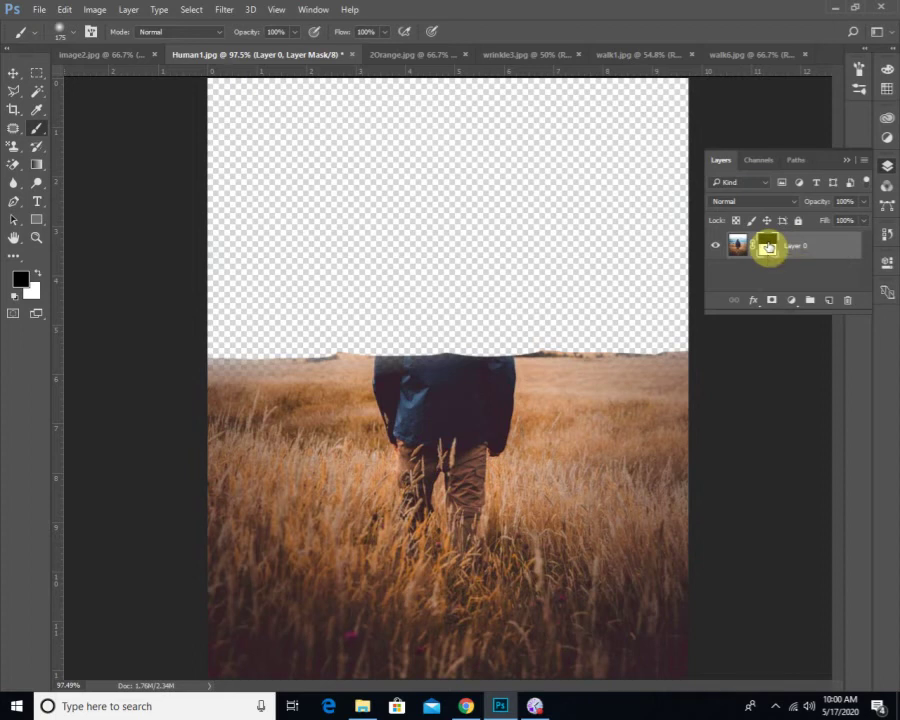
{"action": "mouse_move", "coordinate": [556, 317]}
{"action": "left_mouse_down"}
{"action": "mouse_move", "coordinate": [442, 331]}
{"action": "mouse_move", "coordinate": [622, 328]}
{"action": "mouse_move", "coordinate": [172, 342]}
{"action": "left_mouse_up"}
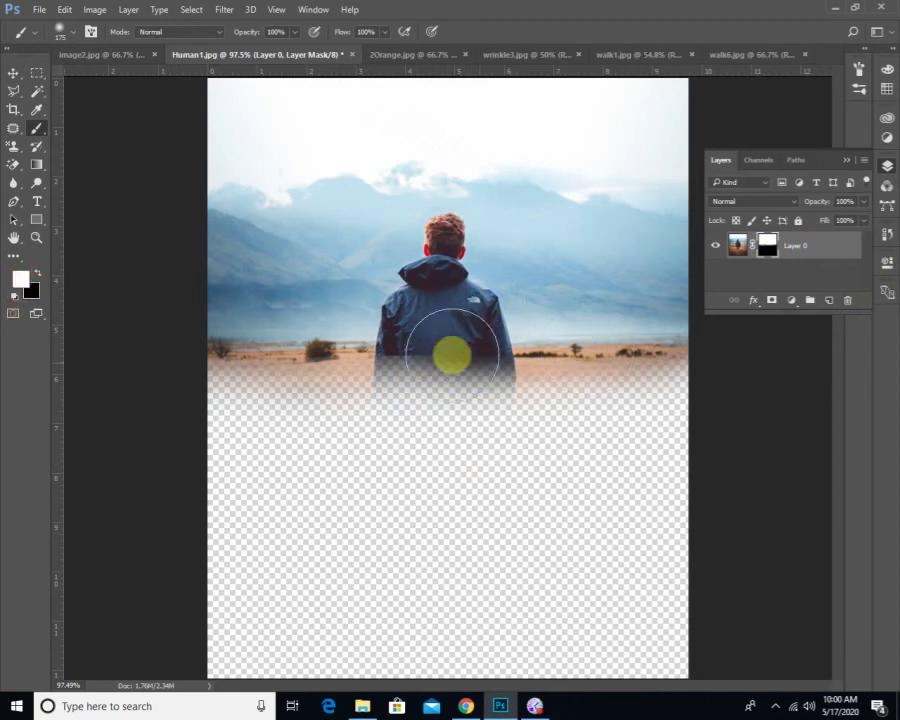
{"action": "mouse_move", "coordinate": [352, 301]}
{"action": "left_mouse_down"}
{"action": "mouse_move", "coordinate": [481, 317]}
{"action": "mouse_move", "coordinate": [344, 309]}
{"action": "mouse_move", "coordinate": [550, 313]}
{"action": "mouse_move", "coordinate": [381, 299]}
{"action": "mouse_move", "coordinate": [425, 299]}
{"action": "mouse_move", "coordinate": [337, 316]}
{"action": "mouse_move", "coordinate": [554, 326]}
{"action": "mouse_move", "coordinate": [328, 305]}
{"action": "mouse_move", "coordinate": [378, 325]}
{"action": "mouse_move", "coordinate": [420, 397]}
{"action": "mouse_move", "coordinate": [412, 415]}
{"action": "mouse_move", "coordinate": [410, 376]}
{"action": "mouse_move", "coordinate": [433, 405]}
{"action": "mouse_move", "coordinate": [463, 413]}
{"action": "mouse_move", "coordinate": [483, 380]}
{"action": "mouse_move", "coordinate": [465, 437]}
{"action": "mouse_move", "coordinate": [454, 432]}
{"action": "mouse_move", "coordinate": [459, 461]}
{"action": "mouse_move", "coordinate": [499, 397]}
{"action": "mouse_move", "coordinate": [457, 468]}
{"action": "mouse_move", "coordinate": [450, 402]}
{"action": "mouse_move", "coordinate": [401, 404]}
{"action": "mouse_move", "coordinate": [426, 430]}
{"action": "mouse_move", "coordinate": [437, 501]}
{"action": "mouse_move", "coordinate": [437, 522]}
{"action": "mouse_move", "coordinate": [411, 535]}
{"action": "mouse_move", "coordinate": [453, 525]}
{"action": "mouse_move", "coordinate": [459, 533]}
{"action": "mouse_move", "coordinate": [430, 510]}
{"action": "left_mouse_up"}
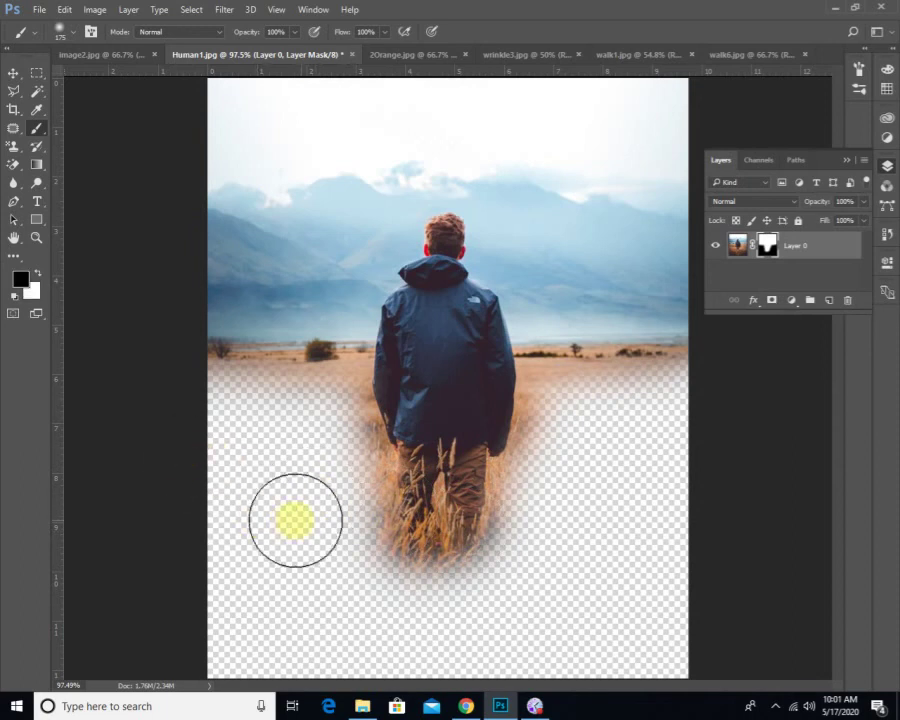
- Paint black on the mask with the soft 175 px brush to trim the grass around the man's legs
{"action": "mouse_move", "coordinate": [333, 492]}
{"action": "left_mouse_down"}
{"action": "mouse_move", "coordinate": [341, 482]}
{"action": "mouse_move", "coordinate": [333, 437]}
{"action": "left_mouse_up"}
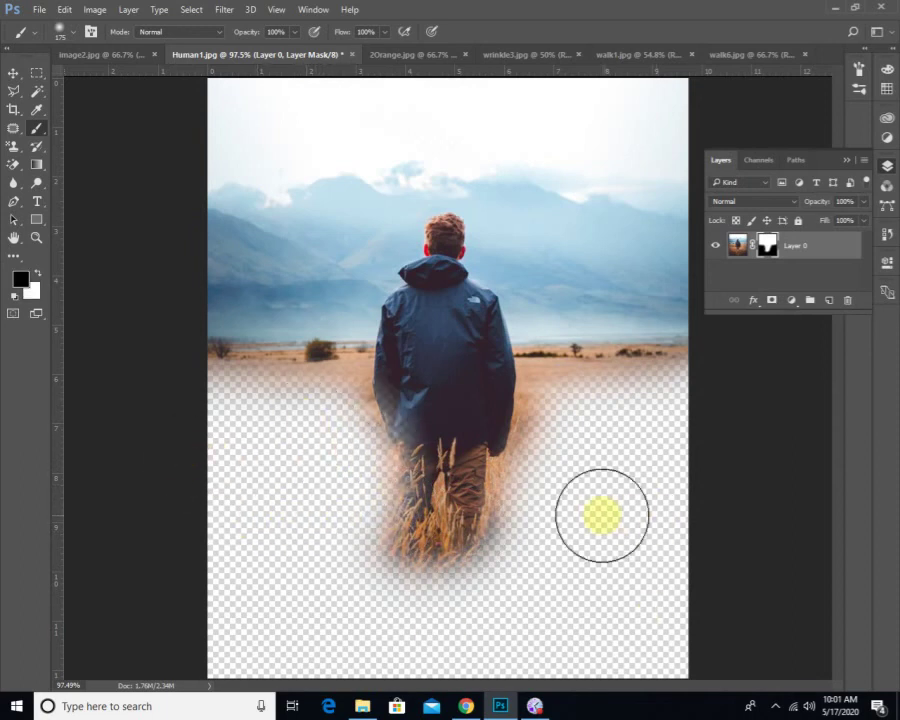
{"action": "mouse_move", "coordinate": [565, 500]}
{"action": "left_mouse_down"}
{"action": "mouse_move", "coordinate": [538, 488]}
{"action": "mouse_move", "coordinate": [565, 462]}
{"action": "left_mouse_up"}
{"action": "mouse_move", "coordinate": [470, 580]}
{"action": "left_mouse_down"}
{"action": "mouse_move", "coordinate": [411, 605]}
{"action": "mouse_move", "coordinate": [358, 599]}
{"action": "mouse_move", "coordinate": [375, 599]}
{"action": "mouse_move", "coordinate": [317, 507]}
{"action": "left_mouse_up"}
{"action": "left_click", "coordinate": [215, 425]}
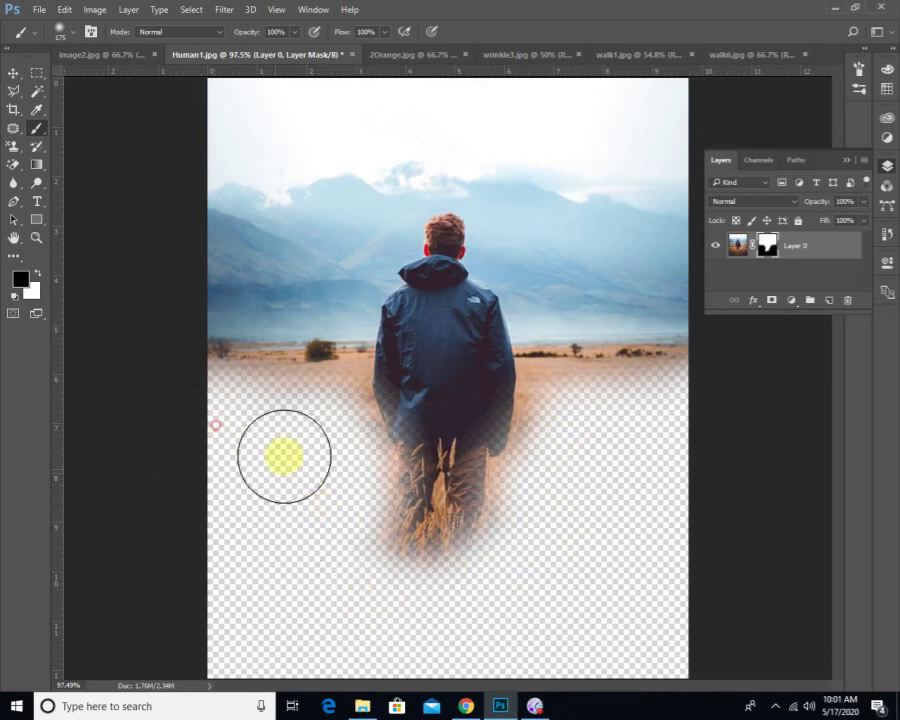
{"action": "mouse_move", "coordinate": [663, 469]}
{"action": "left_mouse_down"}
{"action": "mouse_move", "coordinate": [629, 416]}
{"action": "mouse_move", "coordinate": [665, 436]}
{"action": "mouse_move", "coordinate": [565, 441]}
{"action": "mouse_move", "coordinate": [538, 492]}
{"action": "mouse_move", "coordinate": [538, 573]}
{"action": "left_mouse_up"}
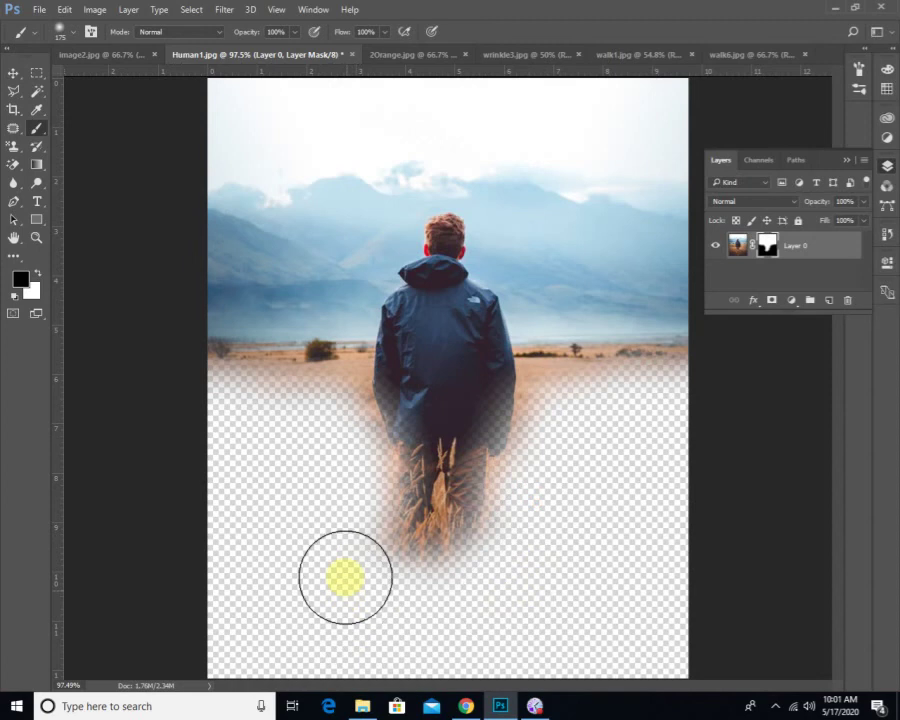
{"action": "left_click_drag", "start_coordinate": [343, 571], "coordinate": [337, 556]}
{"action": "left_click_drag", "start_coordinate": [430, 605], "coordinate": [486, 620]}
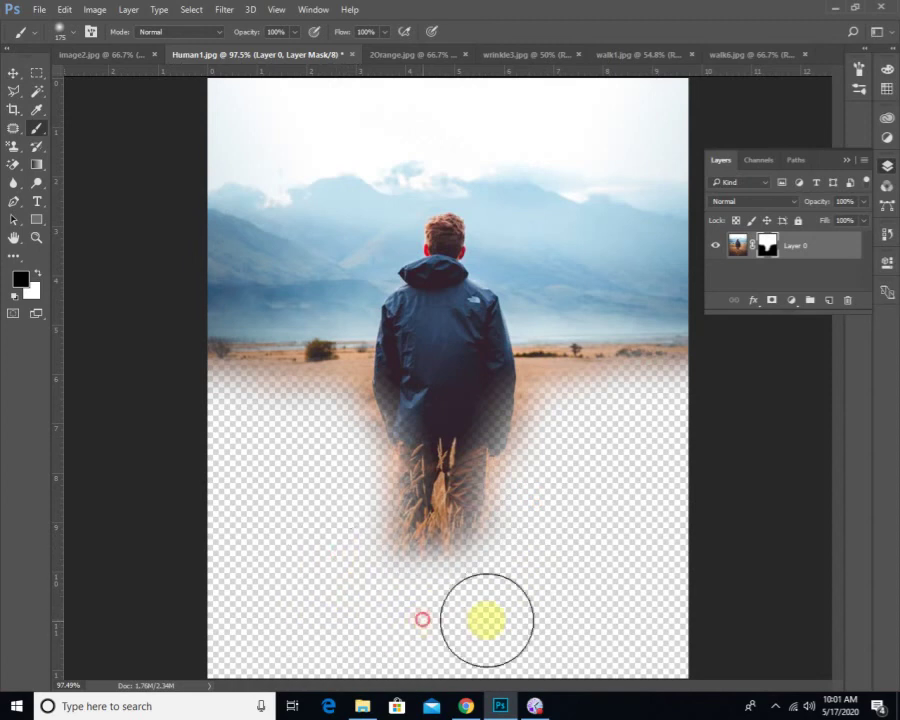
{"action": "left_click", "coordinate": [504, 590]}
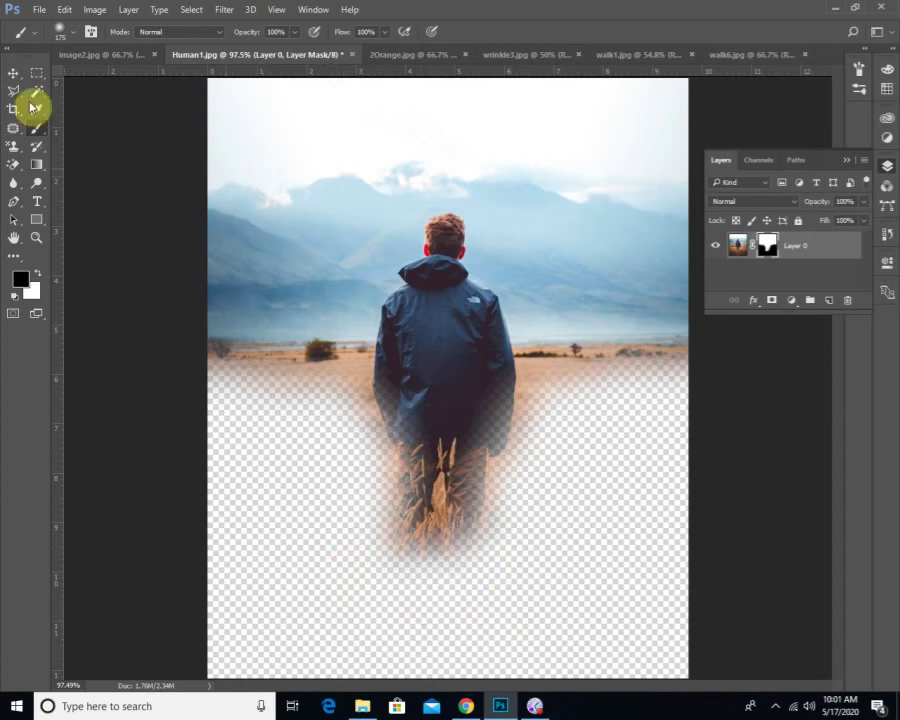
- Copy the image2.jpg landscape into the Human1.jpg document with the Move tool and place it beneath the masked Layer 0
{"action": "left_click", "coordinate": [12, 74]}
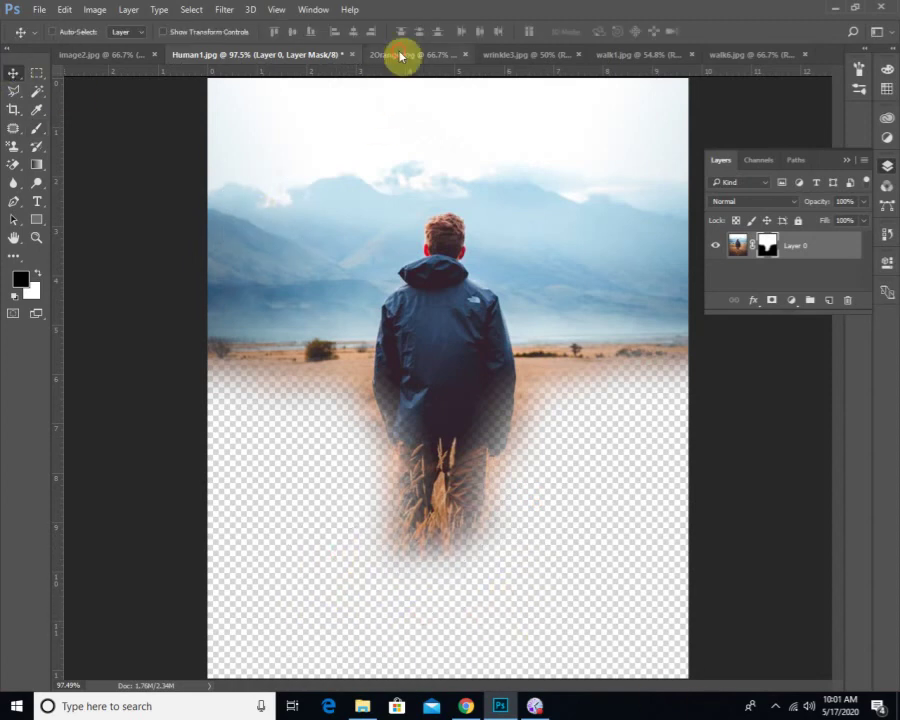
{"action": "left_click", "coordinate": [400, 55]}
{"action": "left_click", "coordinate": [139, 55]}
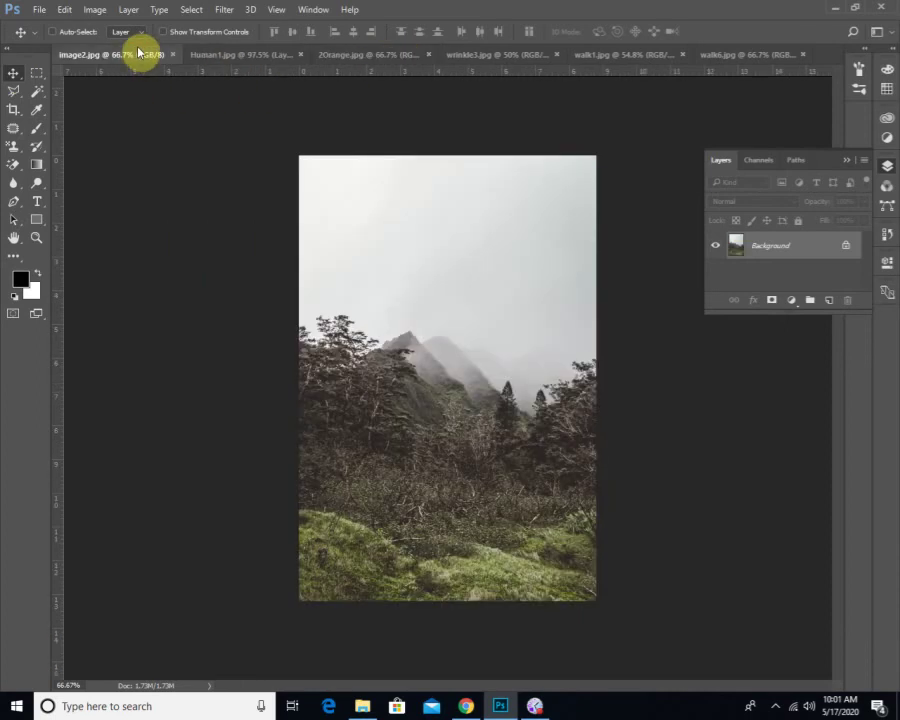
{"action": "left_click_drag", "start_coordinate": [440, 162], "coordinate": [446, 438]}
{"action": "left_click", "coordinate": [537, 311]}
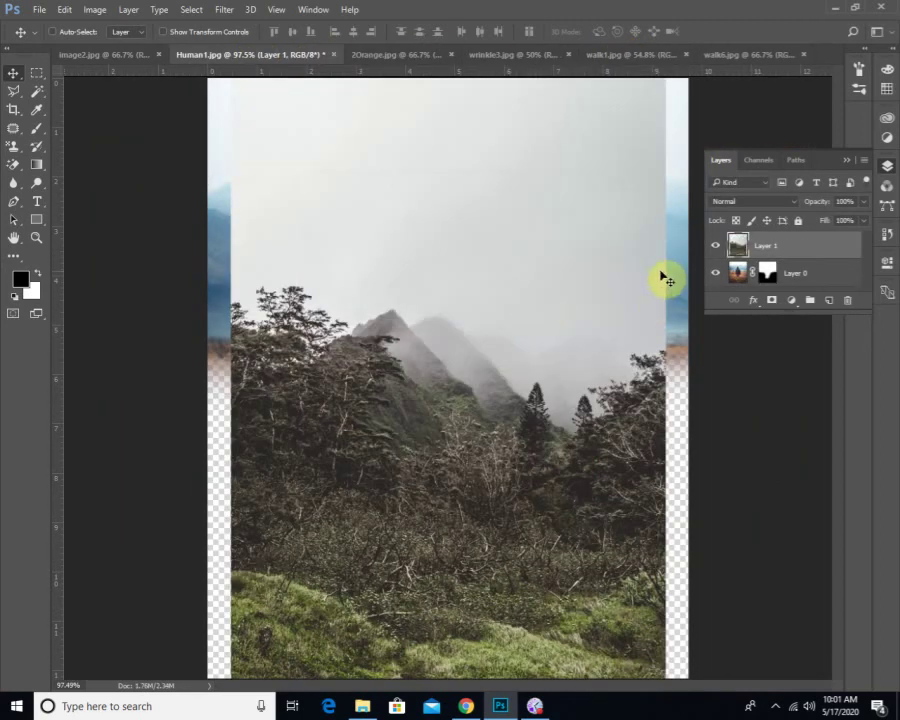
{"action": "left_click_drag", "start_coordinate": [765, 245], "coordinate": [775, 285]}
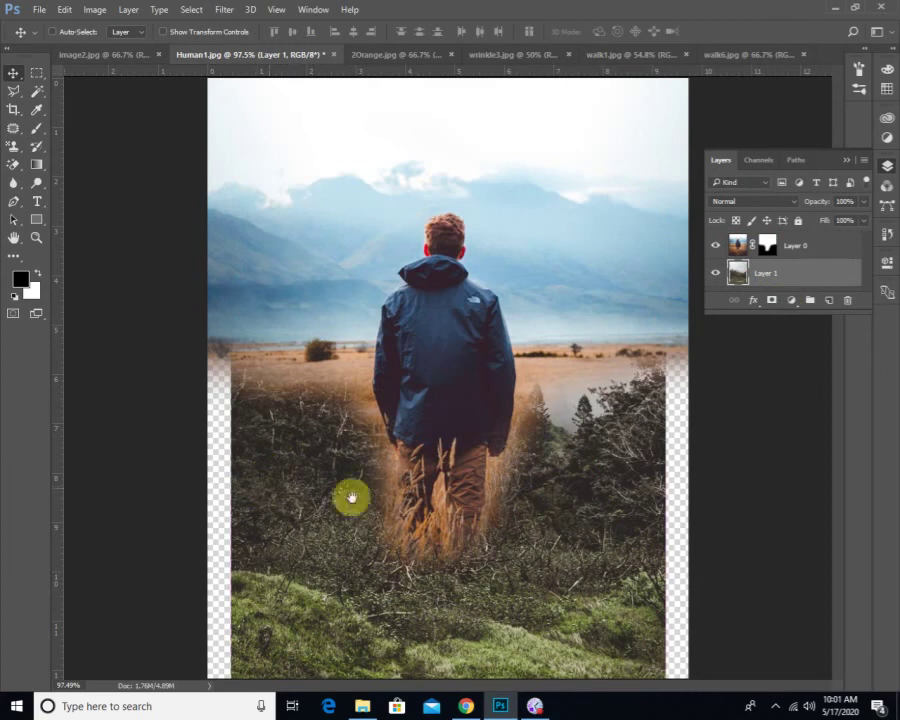
- Stretch the landscape layer to about 110.41% width and shift it slightly upward so it fills the canvas
{"action": "key", "text": "ctrl+minus"}
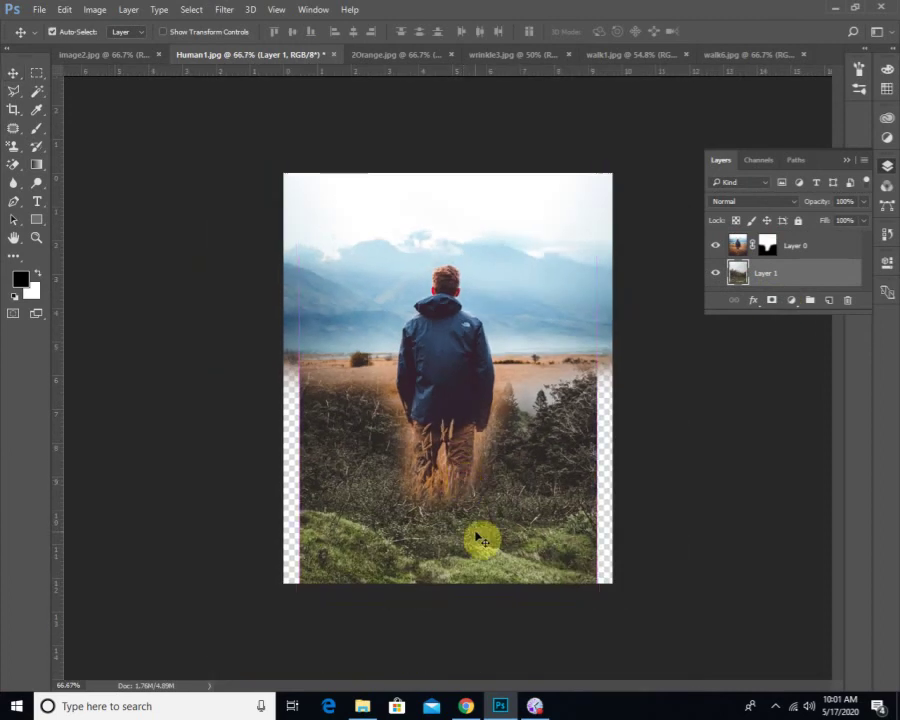
{"action": "key", "text": "ctrl+t"}
{"action": "left_click_drag", "start_coordinate": [598, 462], "coordinate": [612, 464]}
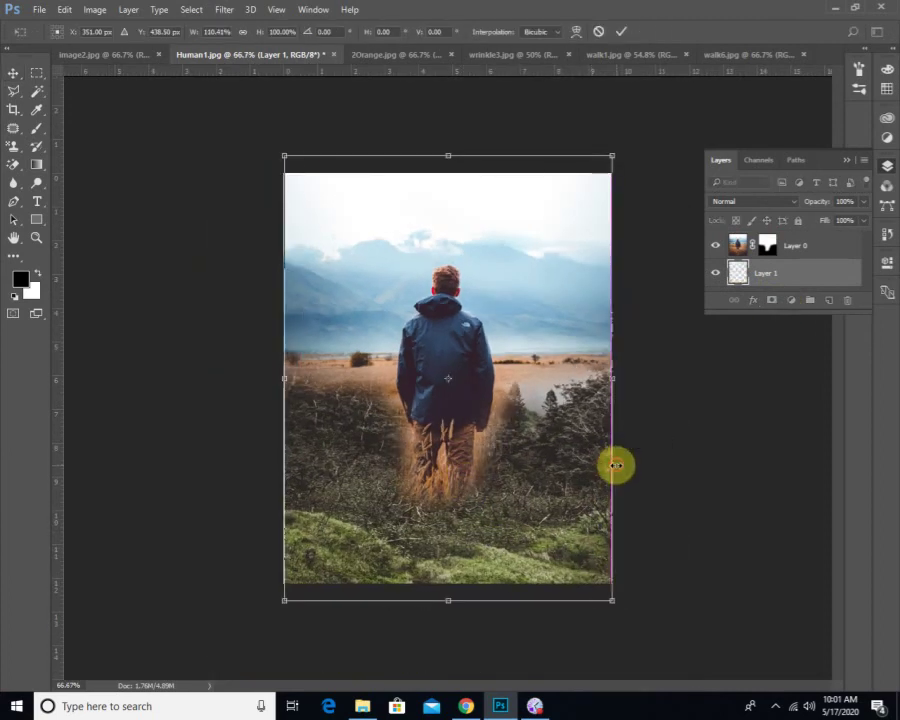
{"action": "left_click_drag", "start_coordinate": [519, 564], "coordinate": [518, 556]}
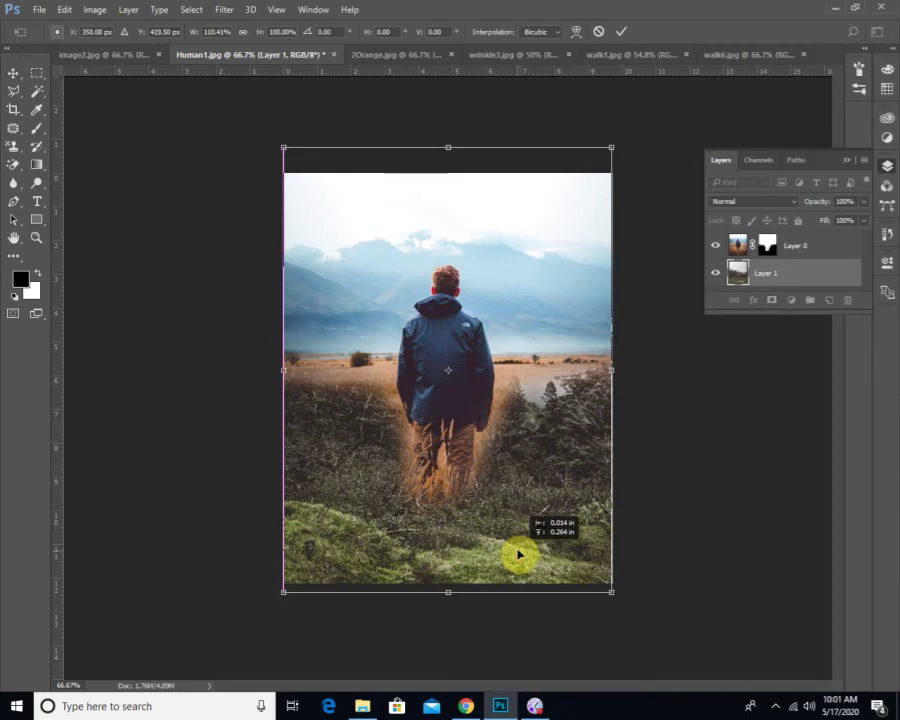
{"action": "key", "text": "Return"}
{"action": "key", "text": "ctrl+plus"}
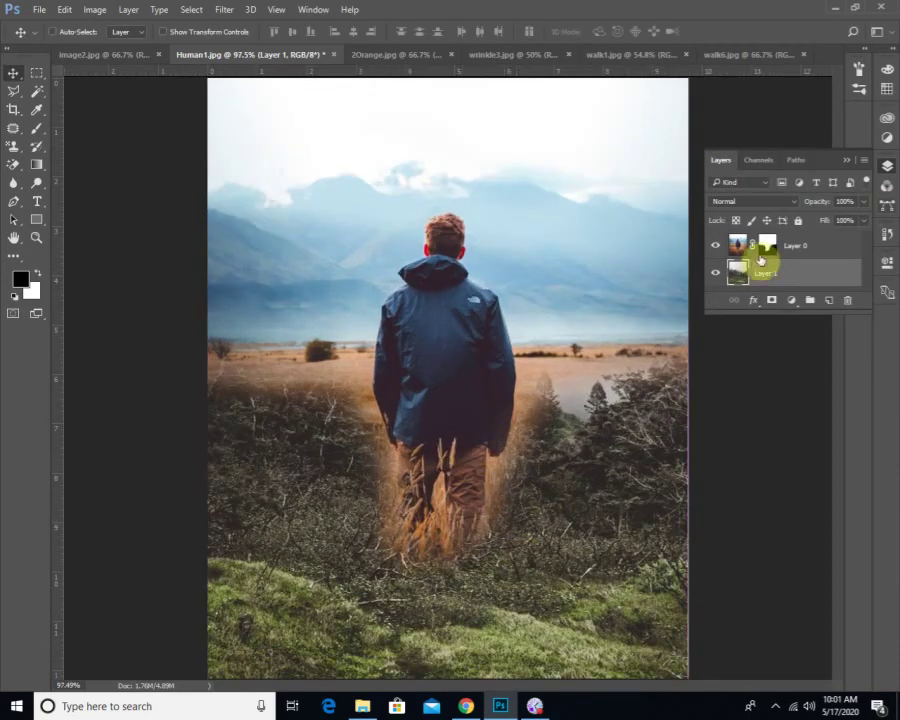
- Select Layer 0's mask, set the brush opacity to 60% and paint black to blend the man's legs into the undergrowth
{"action": "left_click", "coordinate": [767, 248]}
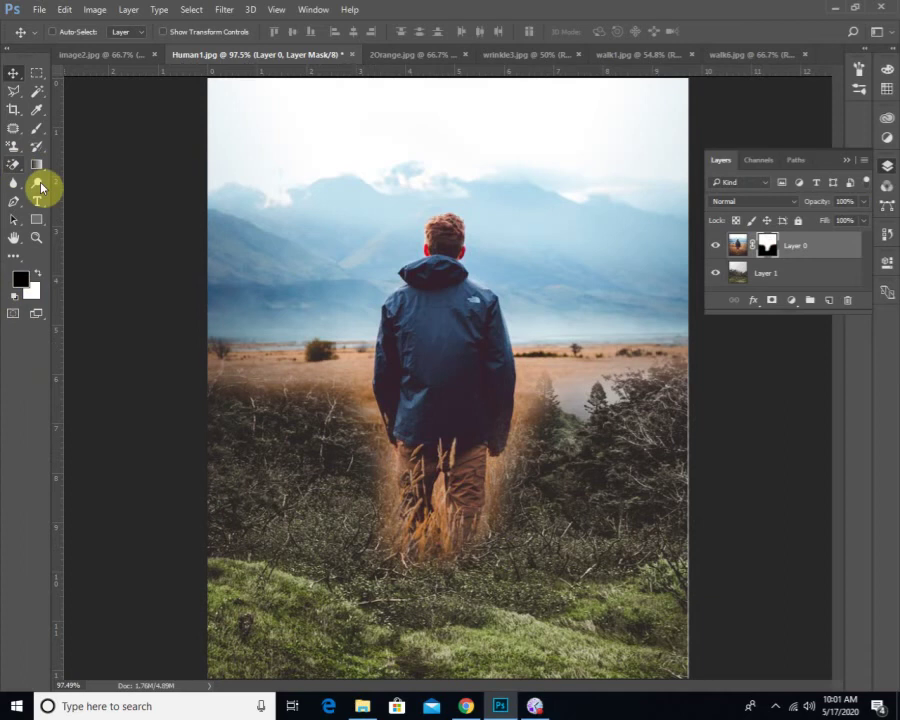
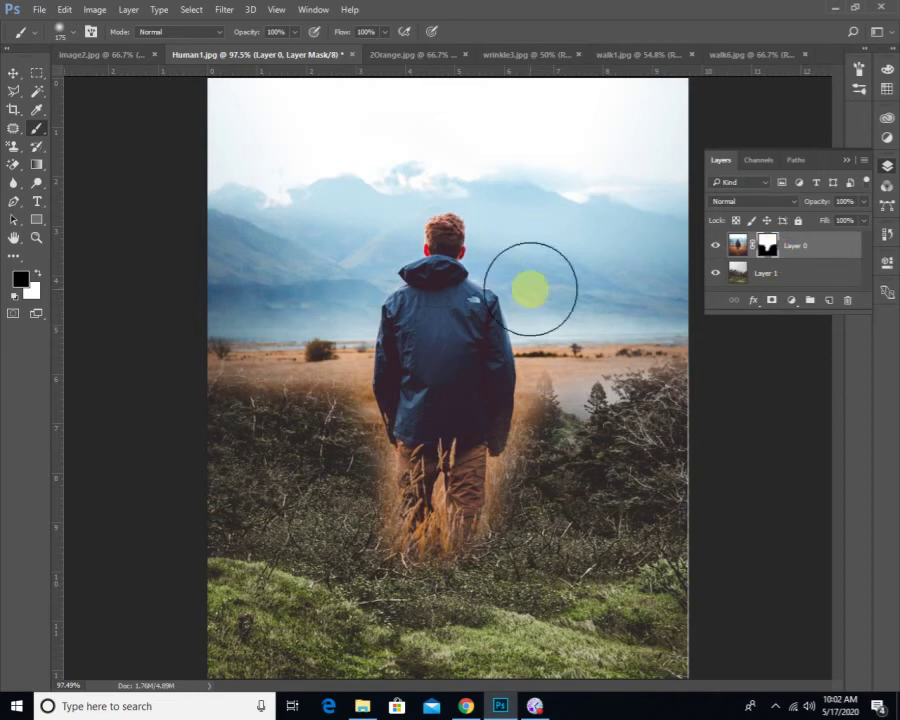
{"action": "left_click", "coordinate": [294, 32]}
{"action": "left_click_drag", "start_coordinate": [289, 66], "coordinate": [263, 54]}
{"action": "mouse_move", "coordinate": [364, 527]}
{"action": "left_mouse_down"}
{"action": "mouse_move", "coordinate": [395, 567]}
{"action": "mouse_move", "coordinate": [436, 572]}
{"action": "mouse_move", "coordinate": [448, 531]}
{"action": "mouse_move", "coordinate": [497, 495]}
{"action": "mouse_move", "coordinate": [516, 491]}
{"action": "mouse_move", "coordinate": [570, 523]}
{"action": "mouse_move", "coordinate": [578, 435]}
{"action": "mouse_move", "coordinate": [550, 458]}
{"action": "mouse_move", "coordinate": [433, 511]}
{"action": "mouse_move", "coordinate": [323, 446]}
{"action": "mouse_move", "coordinate": [345, 457]}
{"action": "mouse_move", "coordinate": [338, 430]}
{"action": "mouse_move", "coordinate": [344, 527]}
{"action": "mouse_move", "coordinate": [409, 527]}
{"action": "mouse_move", "coordinate": [413, 510]}
{"action": "mouse_move", "coordinate": [438, 587]}
{"action": "mouse_move", "coordinate": [454, 525]}
{"action": "mouse_move", "coordinate": [448, 615]}
{"action": "mouse_move", "coordinate": [523, 525]}
{"action": "mouse_move", "coordinate": [590, 566]}
{"action": "left_mouse_up"}
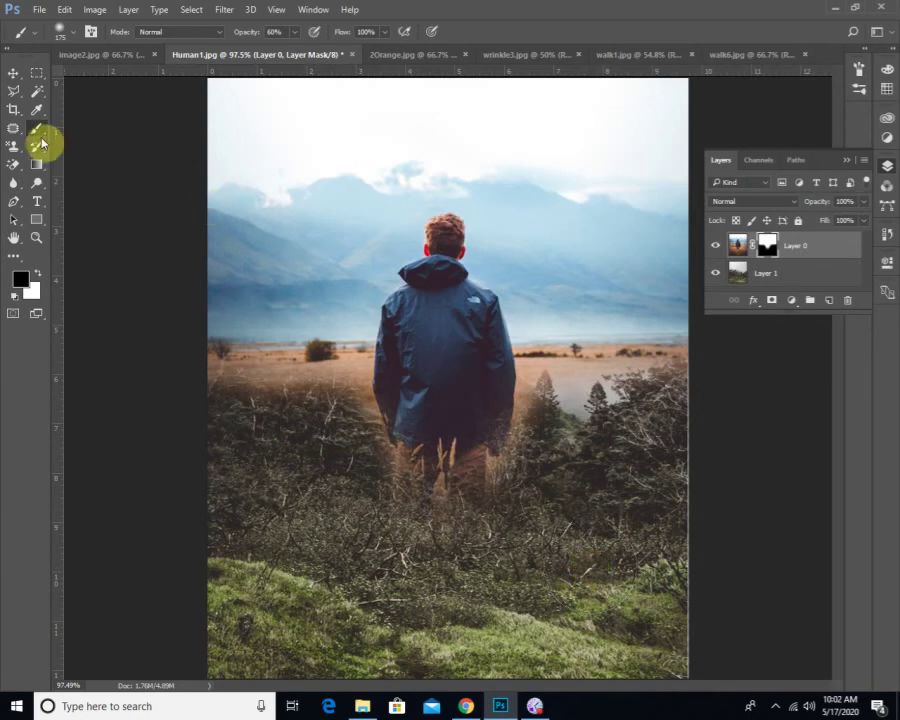
- Switch from the Brush tool to the Pencil tool
{"action": "left_click_drag", "start_coordinate": [42, 129], "coordinate": [98, 144]}
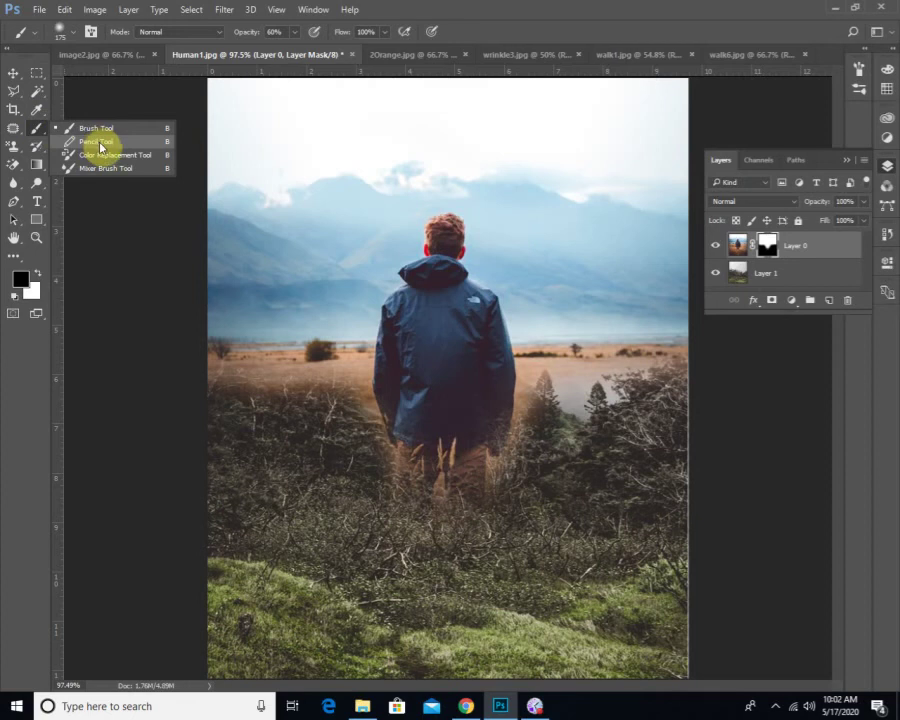
{"action": "left_click_drag", "start_coordinate": [99, 146], "coordinate": [100, 143]}
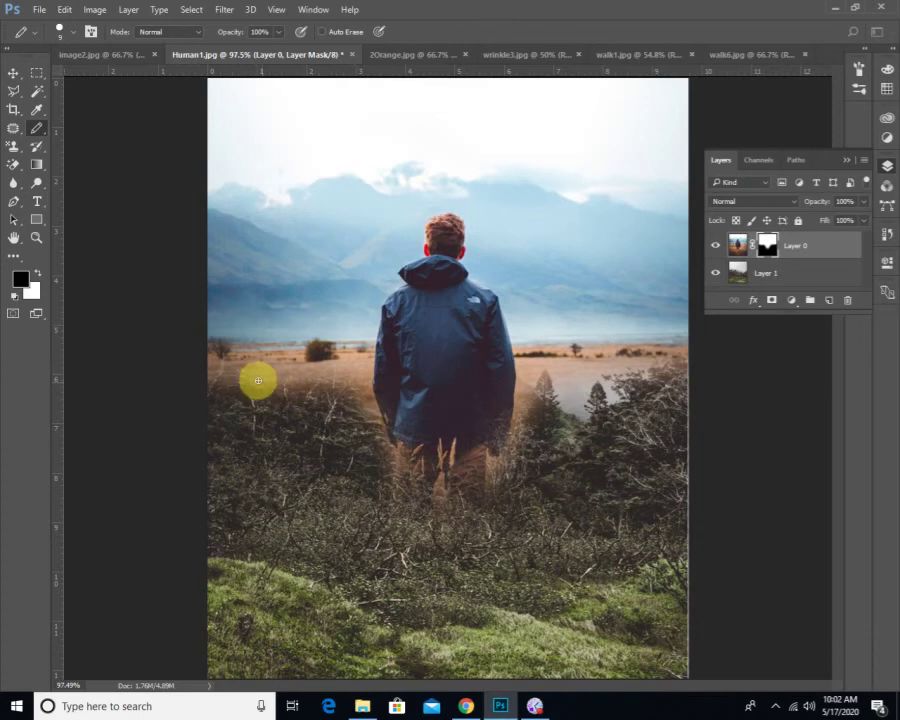
{"action": "mouse_move", "coordinate": [257, 378]}
{"action": "left_mouse_down"}
{"action": "mouse_move", "coordinate": [368, 377]}
{"action": "mouse_move", "coordinate": [264, 379]}
{"action": "mouse_move", "coordinate": [356, 372]}
{"action": "mouse_move", "coordinate": [326, 380]}
{"action": "mouse_move", "coordinate": [428, 393]}
{"action": "mouse_move", "coordinate": [341, 391]}
{"action": "mouse_move", "coordinate": [357, 421]}
{"action": "mouse_move", "coordinate": [399, 282]}
{"action": "mouse_move", "coordinate": [417, 257]}
{"action": "mouse_move", "coordinate": [437, 150]}
{"action": "mouse_move", "coordinate": [393, 207]}
{"action": "mouse_move", "coordinate": [412, 186]}
{"action": "mouse_move", "coordinate": [393, 300]}
{"action": "left_mouse_up"}
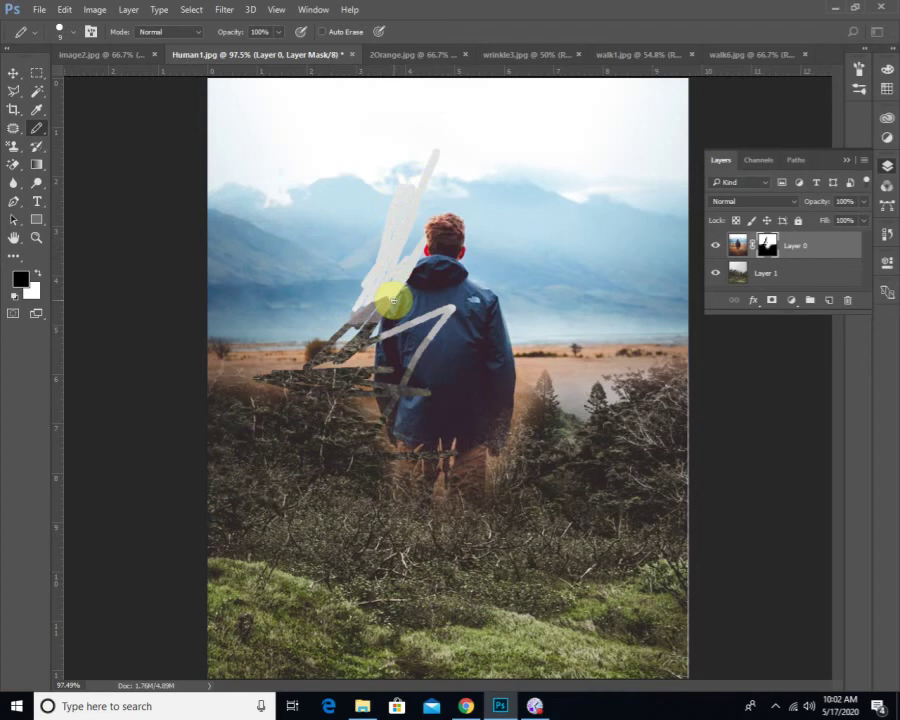
{"action": "key", "text": "ctrl+z"}
{"action": "key", "text": "ctrl+z"}
{"action": "key", "text": "ctrl+z"}
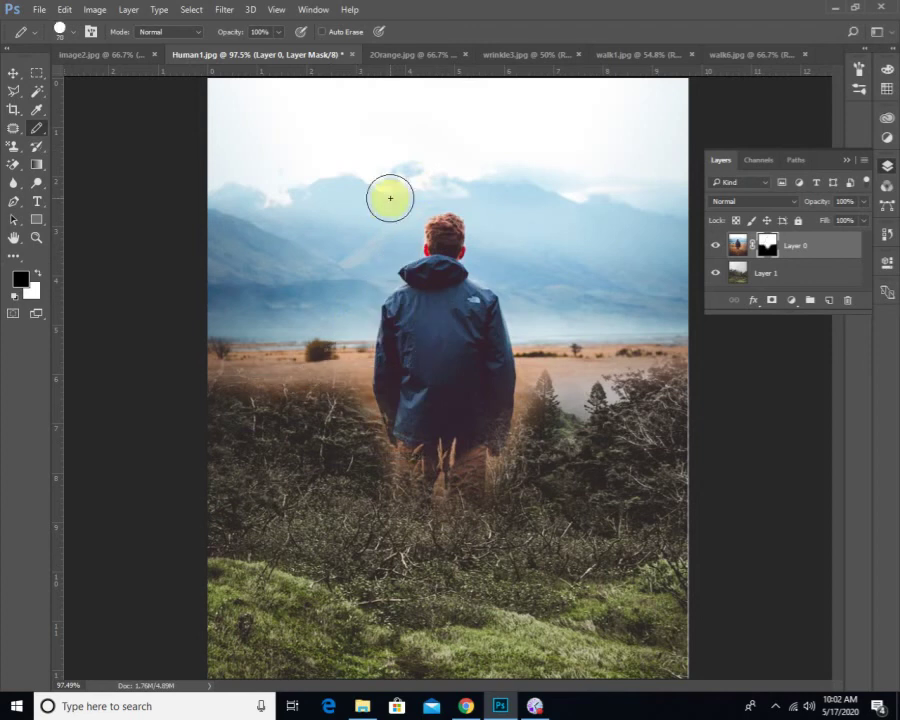
- Paint black on the mask with a large pencil, starting at 70 px, to hide the mountains beside the man's left shoulder
{"action": "mouse_move", "coordinate": [321, 233]}
{"action": "left_mouse_down"}
{"action": "mouse_move", "coordinate": [320, 289]}
{"action": "mouse_move", "coordinate": [355, 252]}
{"action": "mouse_move", "coordinate": [364, 267]}
{"action": "mouse_move", "coordinate": [292, 301]}
{"action": "mouse_move", "coordinate": [347, 282]}
{"action": "mouse_move", "coordinate": [274, 285]}
{"action": "mouse_move", "coordinate": [299, 257]}
{"action": "mouse_move", "coordinate": [325, 295]}
{"action": "left_mouse_up"}
{"action": "left_click", "coordinate": [70, 33]}
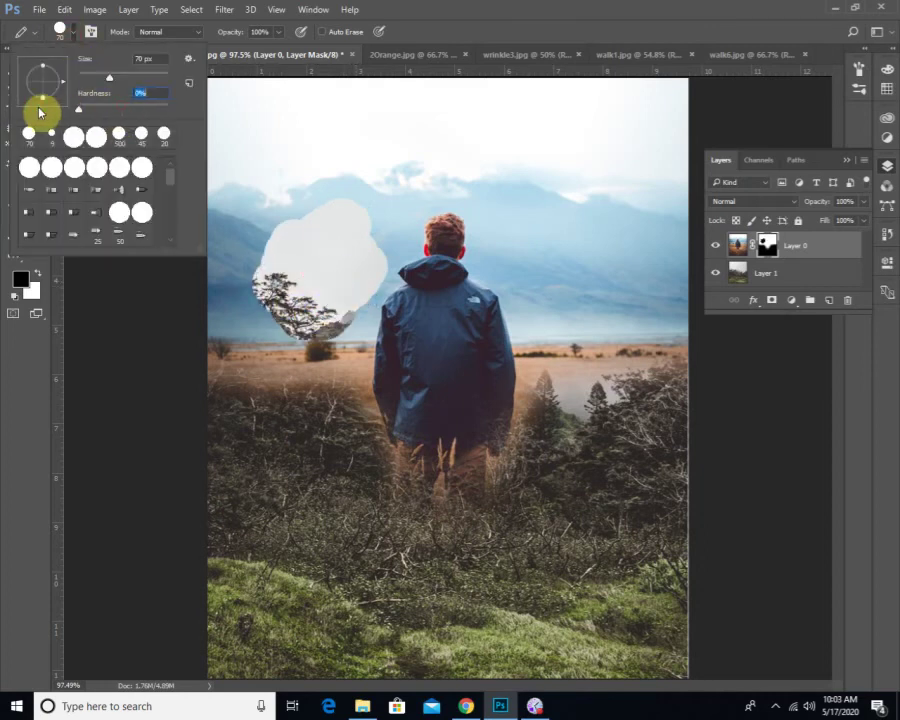
{"action": "left_click", "coordinate": [402, 16]}
{"action": "mouse_move", "coordinate": [276, 264]}
{"action": "left_mouse_down"}
{"action": "mouse_move", "coordinate": [312, 217]}
{"action": "mouse_move", "coordinate": [271, 265]}
{"action": "mouse_move", "coordinate": [267, 289]}
{"action": "mouse_move", "coordinate": [286, 297]}
{"action": "mouse_move", "coordinate": [276, 311]}
{"action": "mouse_move", "coordinate": [247, 310]}
{"action": "mouse_move", "coordinate": [318, 326]}
{"action": "mouse_move", "coordinate": [362, 296]}
{"action": "mouse_move", "coordinate": [353, 332]}
{"action": "mouse_move", "coordinate": [211, 329]}
{"action": "mouse_move", "coordinate": [304, 334]}
{"action": "mouse_move", "coordinate": [215, 325]}
{"action": "mouse_move", "coordinate": [217, 240]}
{"action": "mouse_move", "coordinate": [272, 237]}
{"action": "mouse_move", "coordinate": [227, 235]}
{"action": "mouse_move", "coordinate": [215, 221]}
{"action": "mouse_move", "coordinate": [230, 203]}
{"action": "mouse_move", "coordinate": [258, 220]}
{"action": "left_mouse_up"}
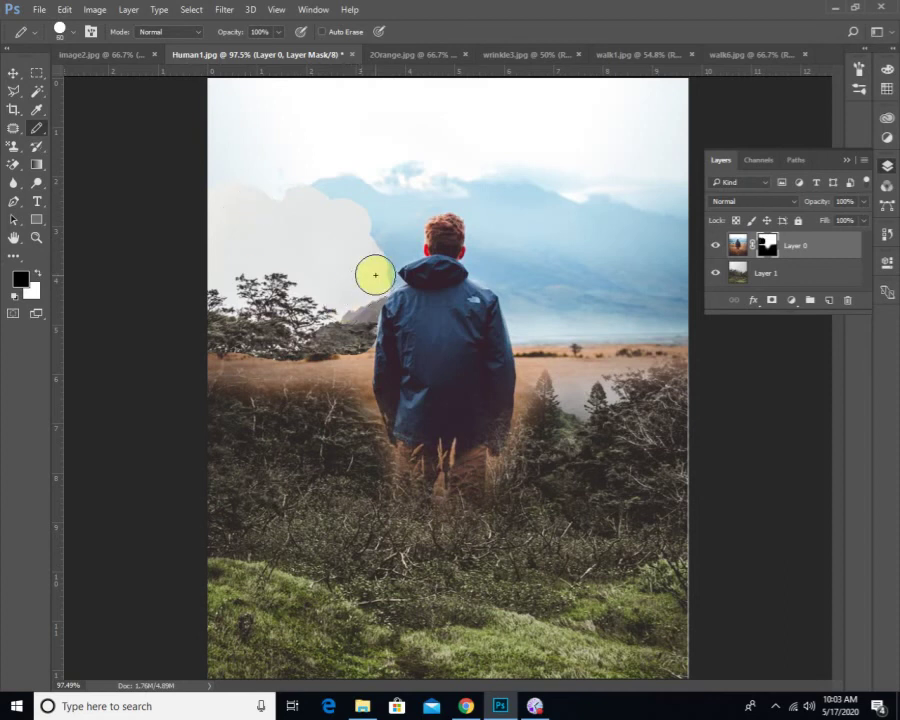
- Paint black on the mask with the pencil, starting at 10 px, to hide the background beside the man's neck and the sky left of his head
{"action": "key", "text": "bracketleft"}
{"action": "key", "text": "bracketleft"}
{"action": "key", "text": "bracketleft"}
{"action": "key", "text": "bracketleft"}
{"action": "key", "text": "bracketleft"}
{"action": "key", "text": "bracketleft"}
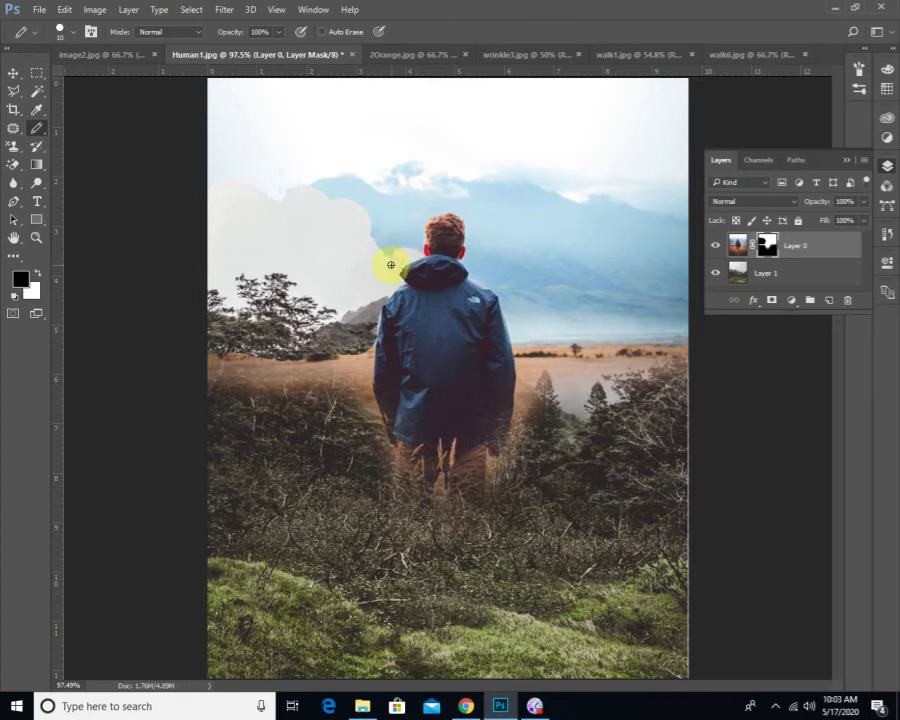
{"action": "left_click_drag", "start_coordinate": [390, 264], "coordinate": [401, 237]}
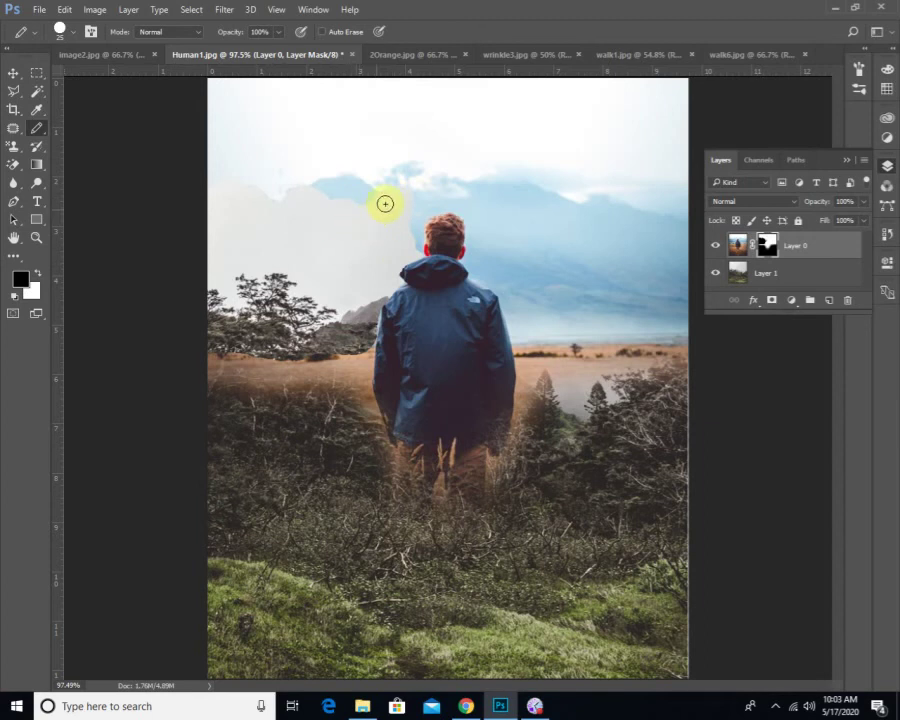
{"action": "mouse_move", "coordinate": [385, 203]}
{"action": "left_mouse_down"}
{"action": "mouse_move", "coordinate": [337, 159]}
{"action": "mouse_move", "coordinate": [327, 173]}
{"action": "mouse_move", "coordinate": [374, 163]}
{"action": "mouse_move", "coordinate": [362, 169]}
{"action": "mouse_move", "coordinate": [340, 148]}
{"action": "mouse_move", "coordinate": [335, 116]}
{"action": "mouse_move", "coordinate": [233, 181]}
{"action": "mouse_move", "coordinate": [261, 203]}
{"action": "mouse_move", "coordinate": [212, 125]}
{"action": "left_mouse_up"}
{"action": "key", "text": "bracketright"}
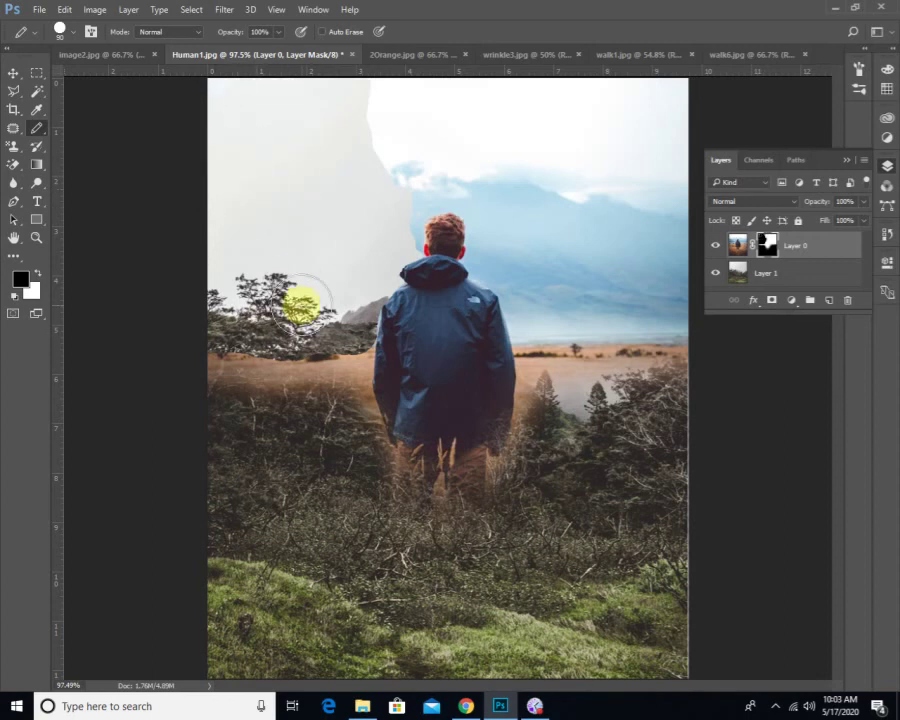
- Switch to the Brush tool and paint the mask at 60% opacity to blend the brown field left of the man into the trees
{"action": "right_click", "coordinate": [38, 131]}
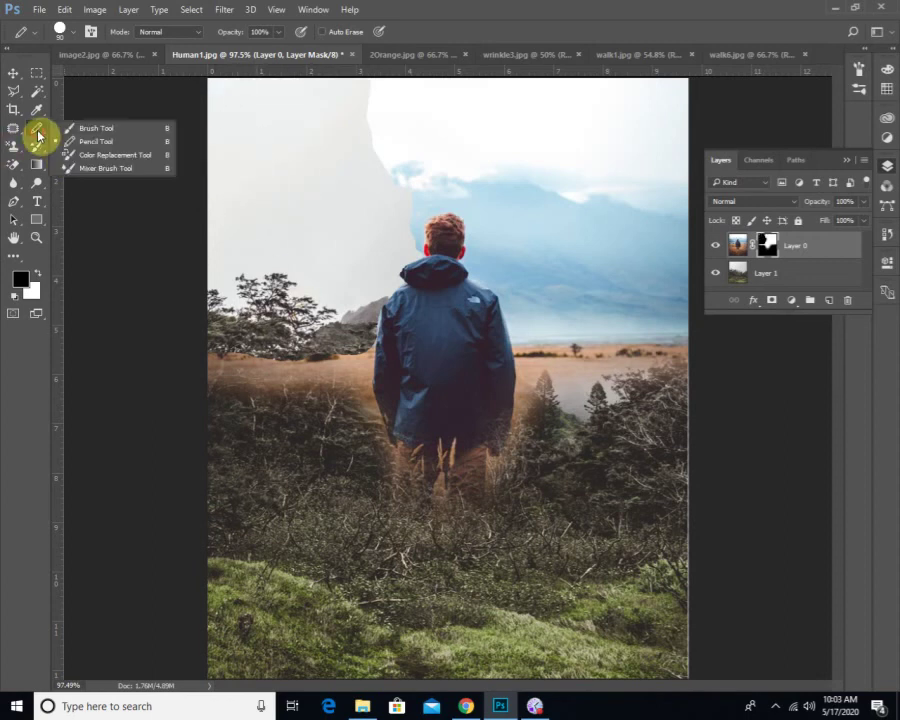
{"action": "left_click", "coordinate": [112, 130]}
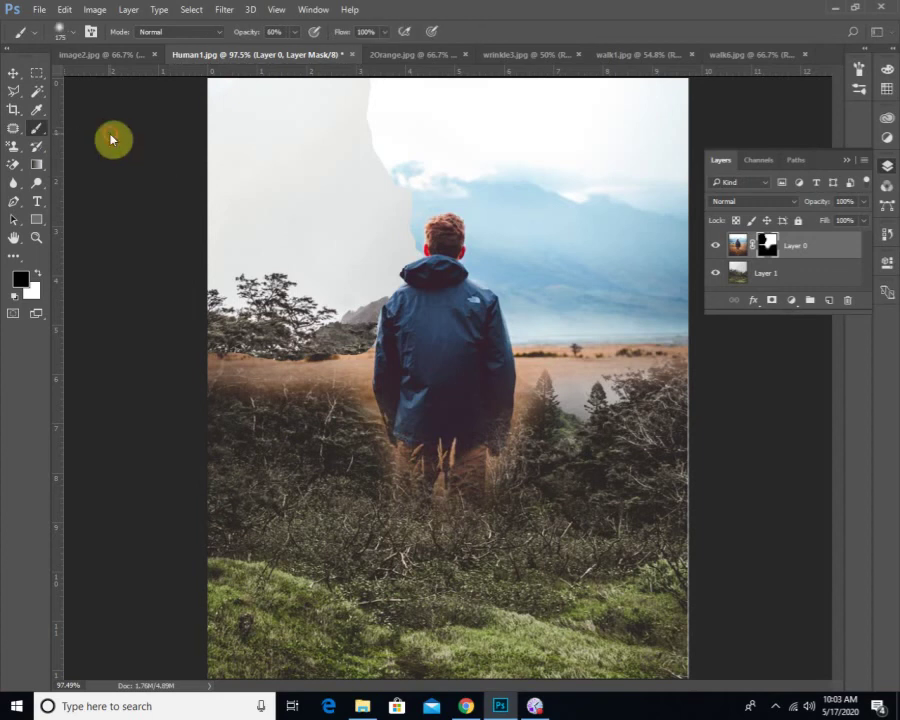
{"action": "mouse_move", "coordinate": [305, 304]}
{"action": "left_mouse_down"}
{"action": "mouse_move", "coordinate": [241, 323]}
{"action": "mouse_move", "coordinate": [226, 316]}
{"action": "mouse_move", "coordinate": [266, 327]}
{"action": "mouse_move", "coordinate": [316, 316]}
{"action": "mouse_move", "coordinate": [313, 326]}
{"action": "mouse_move", "coordinate": [203, 312]}
{"action": "mouse_move", "coordinate": [283, 312]}
{"action": "mouse_move", "coordinate": [232, 303]}
{"action": "mouse_move", "coordinate": [299, 310]}
{"action": "mouse_move", "coordinate": [257, 308]}
{"action": "mouse_move", "coordinate": [361, 350]}
{"action": "mouse_move", "coordinate": [368, 342]}
{"action": "mouse_move", "coordinate": [320, 358]}
{"action": "mouse_move", "coordinate": [420, 258]}
{"action": "mouse_move", "coordinate": [399, 238]}
{"action": "mouse_move", "coordinate": [400, 218]}
{"action": "mouse_move", "coordinate": [408, 251]}
{"action": "left_mouse_up"}
- Reduce the brush to 50 px and soften the hard mask edge between the two skies left of the man's head
{"action": "key", "text": "bracketleft"}
{"action": "key", "text": "bracketleft"}
{"action": "key", "text": "bracketleft"}
{"action": "key", "text": "bracketleft"}
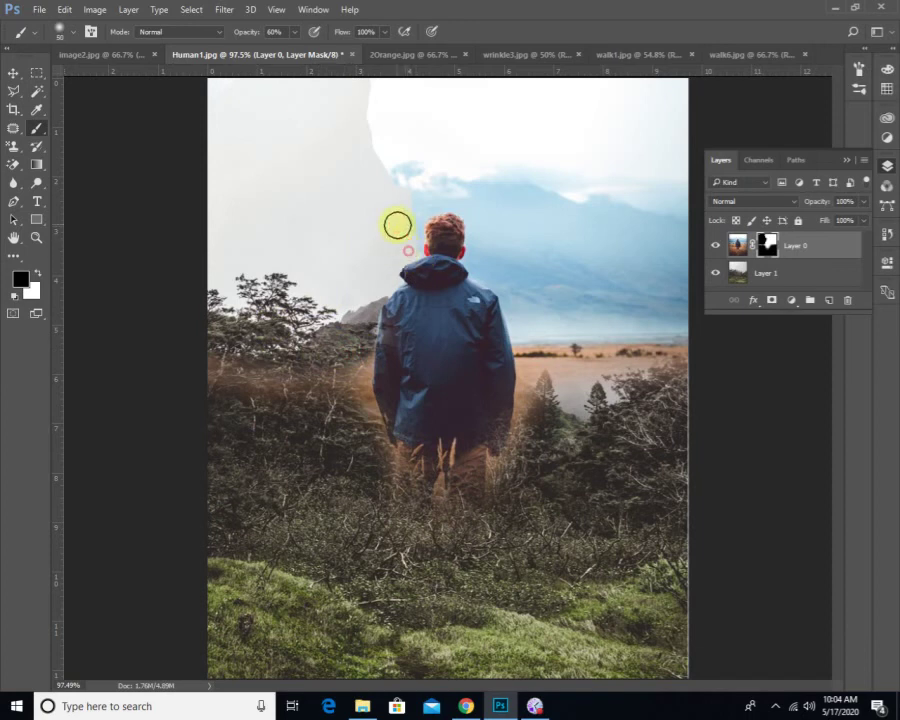
{"action": "mouse_move", "coordinate": [405, 199]}
{"action": "left_mouse_down"}
{"action": "mouse_move", "coordinate": [347, 145]}
{"action": "mouse_move", "coordinate": [382, 173]}
{"action": "mouse_move", "coordinate": [363, 80]}
{"action": "mouse_move", "coordinate": [398, 225]}
{"action": "left_mouse_up"}
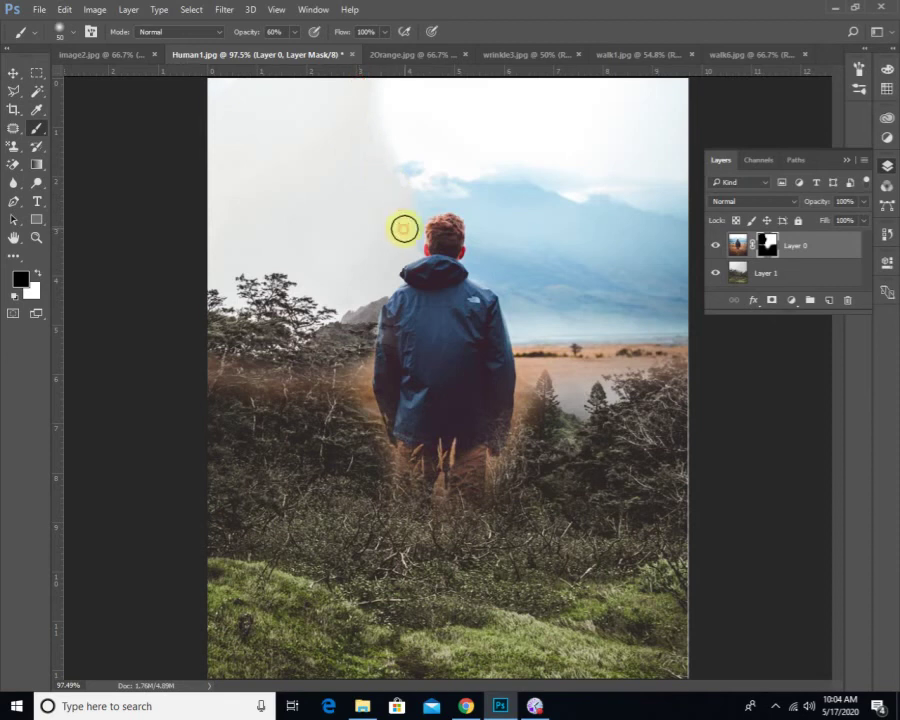
{"action": "mouse_move", "coordinate": [372, 288]}
{"action": "left_mouse_down"}
{"action": "mouse_move", "coordinate": [381, 311]}
{"action": "mouse_move", "coordinate": [393, 304]}
{"action": "mouse_move", "coordinate": [386, 280]}
{"action": "left_mouse_up"}
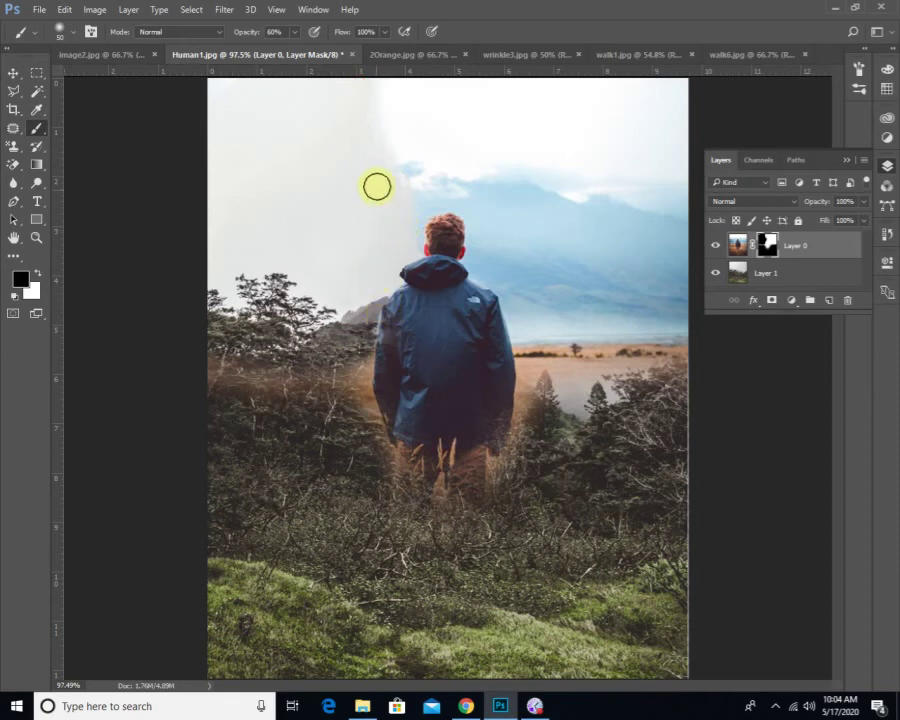
{"action": "left_click_drag", "start_coordinate": [396, 208], "coordinate": [337, 258]}
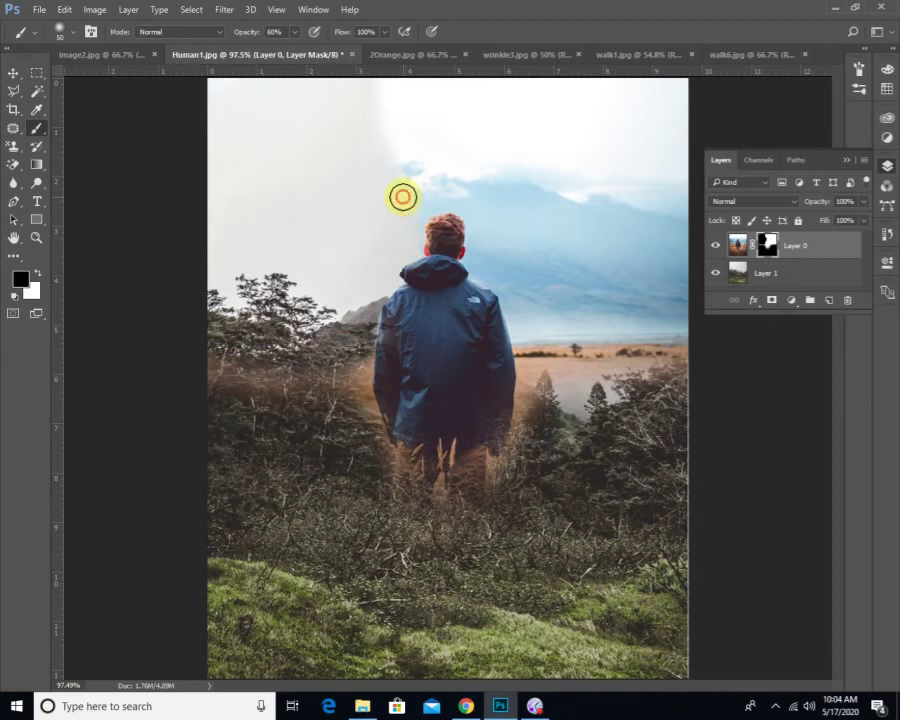
- Switch to the Color Replacement Tool and target Layer 0's image instead of its mask
{"action": "right_click", "coordinate": [37, 130]}
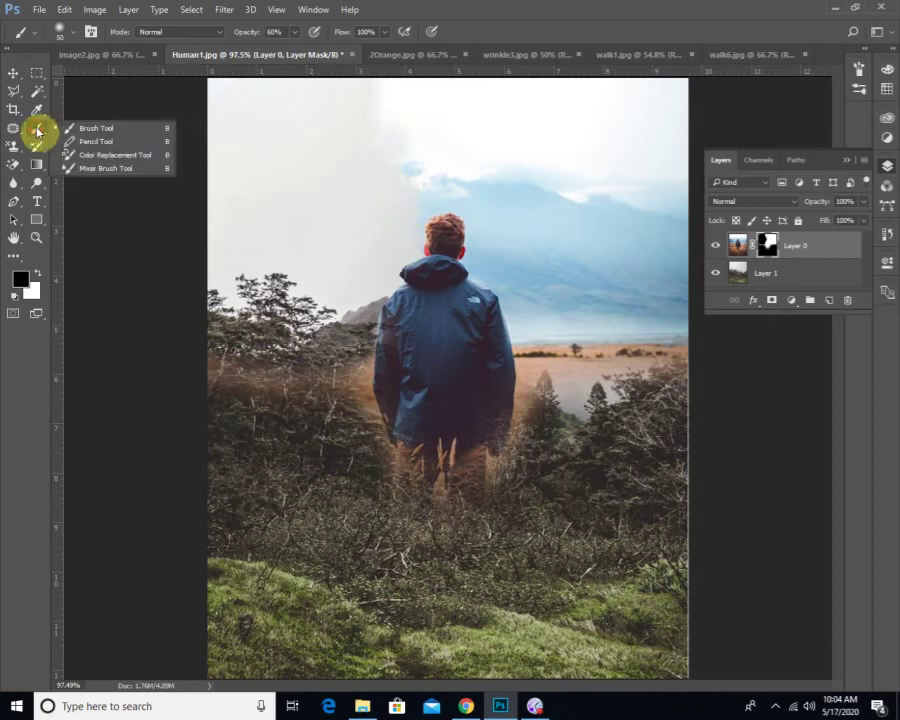
{"action": "left_click", "coordinate": [105, 157]}
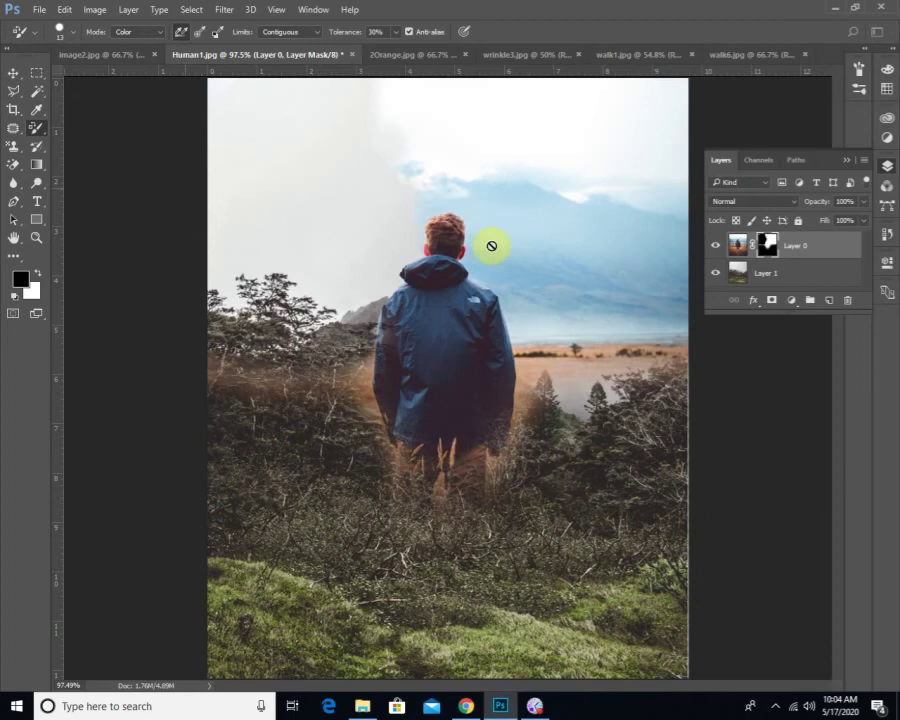
{"action": "left_click", "coordinate": [737, 246]}
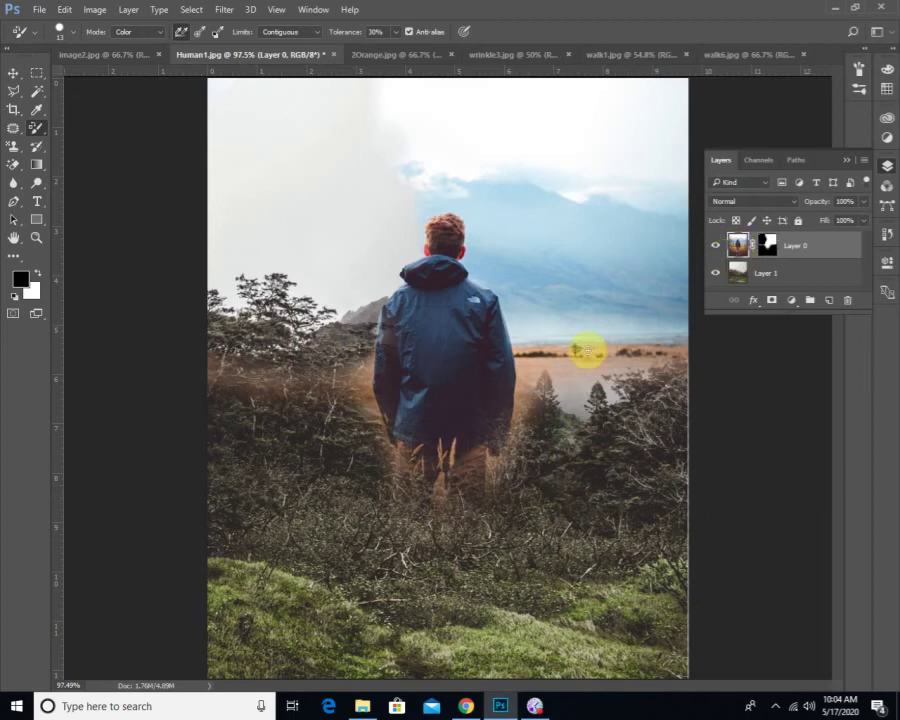
- Switch to the walk1.jpg document and revert it to its saved version
{"action": "left_click", "coordinate": [508, 56]}
{"action": "left_click", "coordinate": [613, 56]}
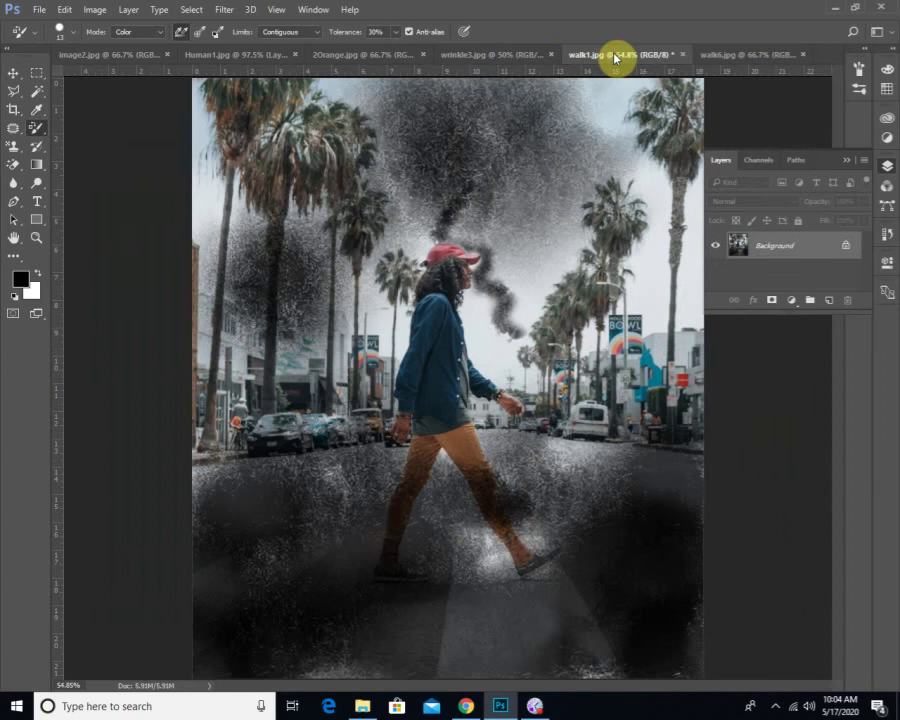
{"action": "left_click", "coordinate": [37, 12]}
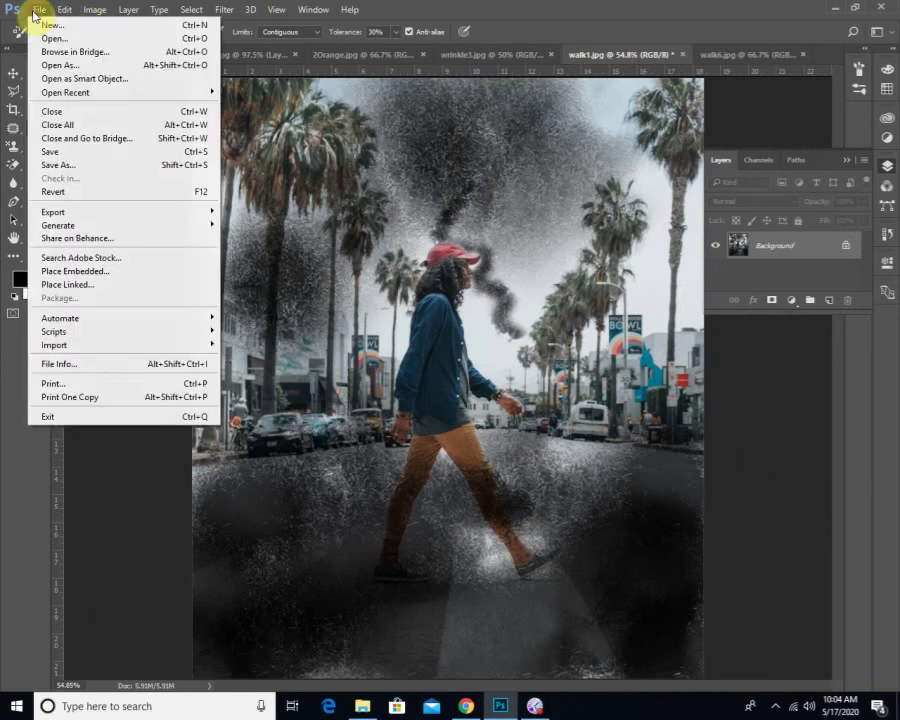
{"action": "left_click", "coordinate": [44, 191]}
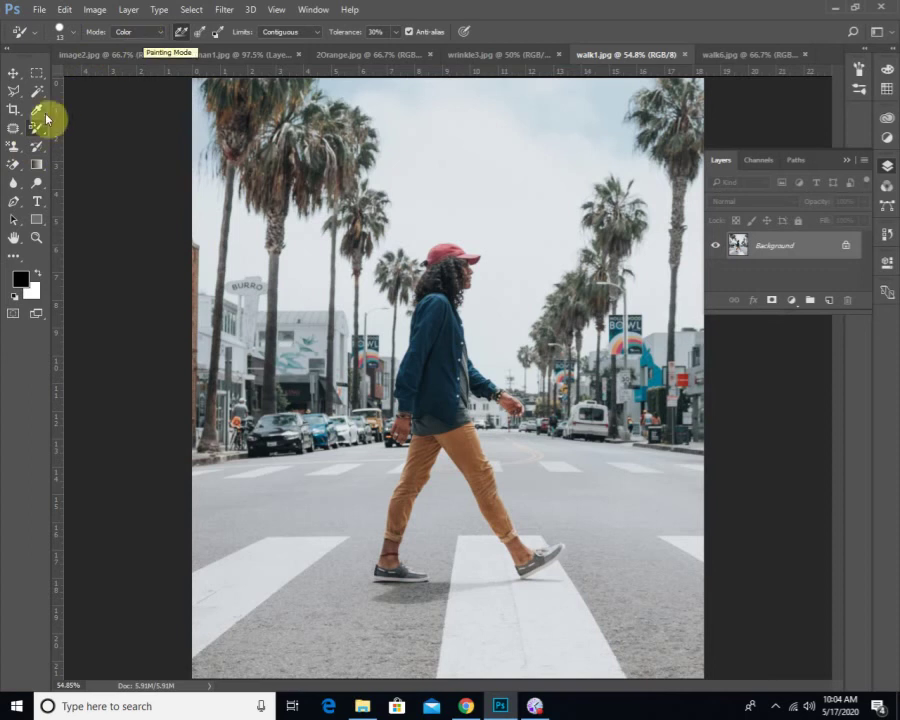
- Set the Color Replacement mode to Color and choose a dark orange foreground color for the walking person's blue shirt
{"action": "left_click", "coordinate": [134, 41]}
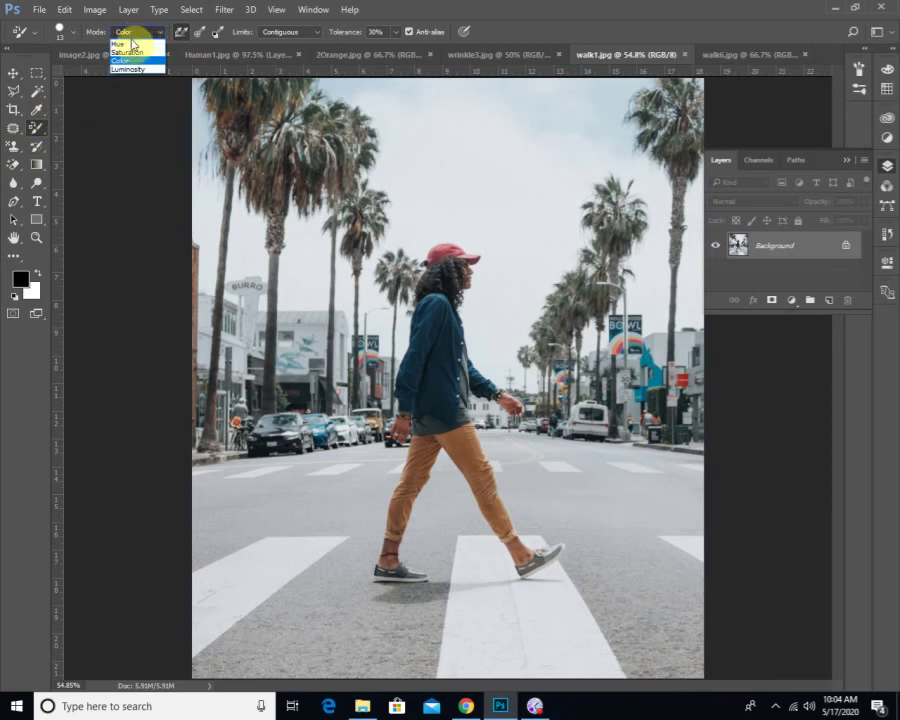
{"action": "left_click", "coordinate": [134, 61]}
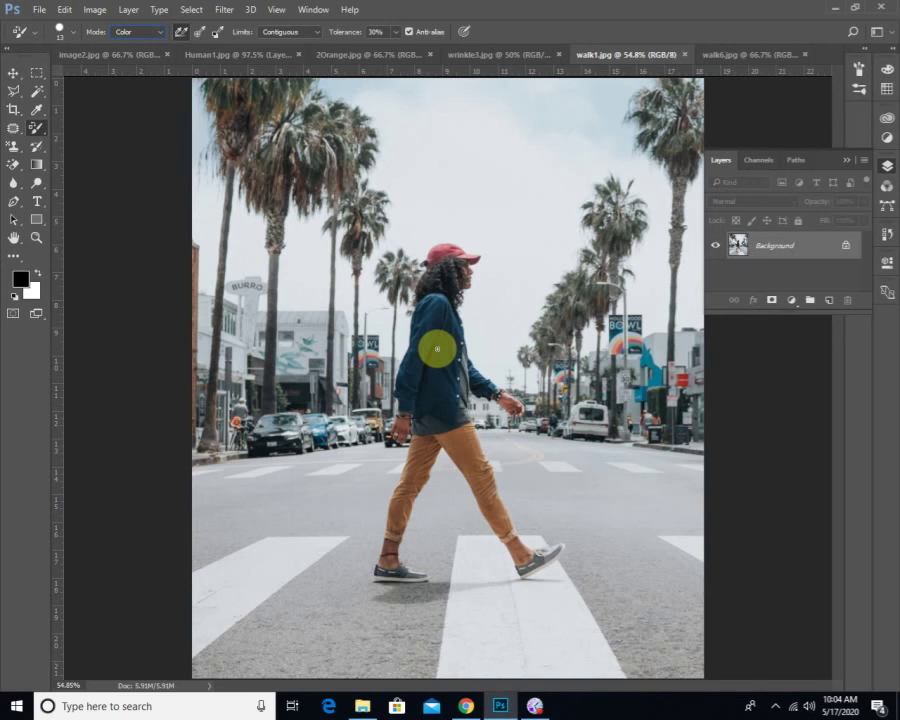
{"action": "key", "text": "ctrl+plus"}
{"action": "key", "text": "ctrl+plus"}
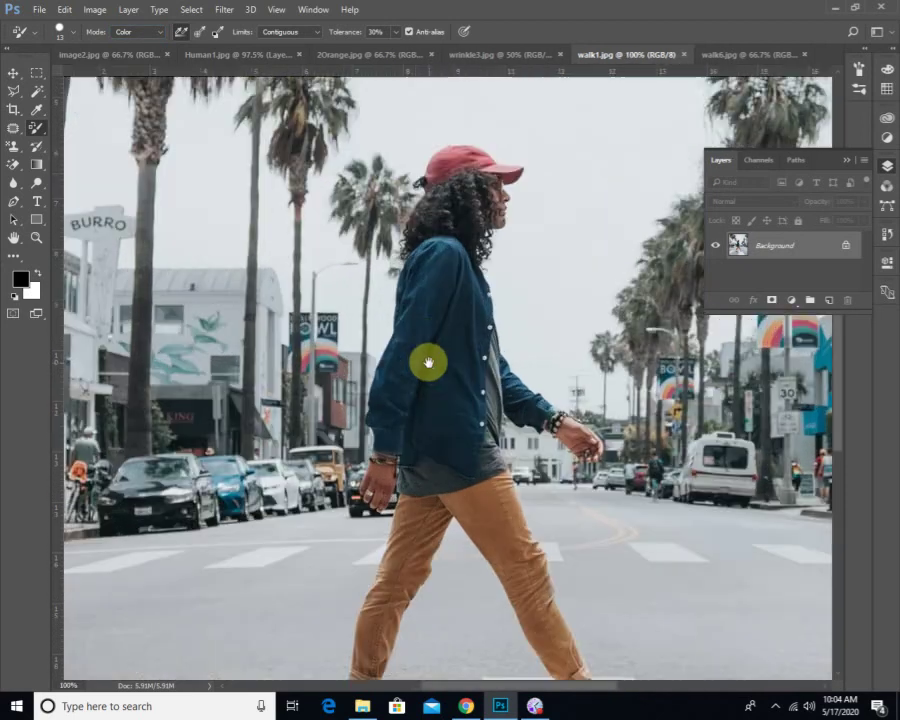
{"action": "left_click_drag", "start_coordinate": [427, 362], "coordinate": [416, 318]}
{"action": "left_click", "coordinate": [418, 318], "text": "ctrl"}
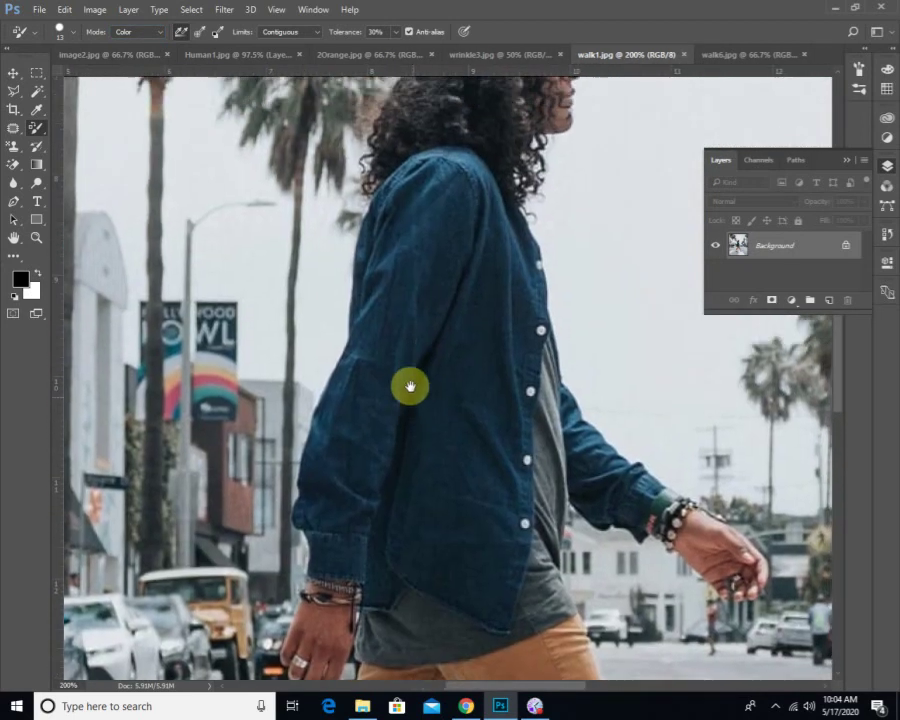
{"action": "left_click_drag", "start_coordinate": [410, 386], "coordinate": [411, 408]}
{"action": "left_click", "coordinate": [20, 280]}
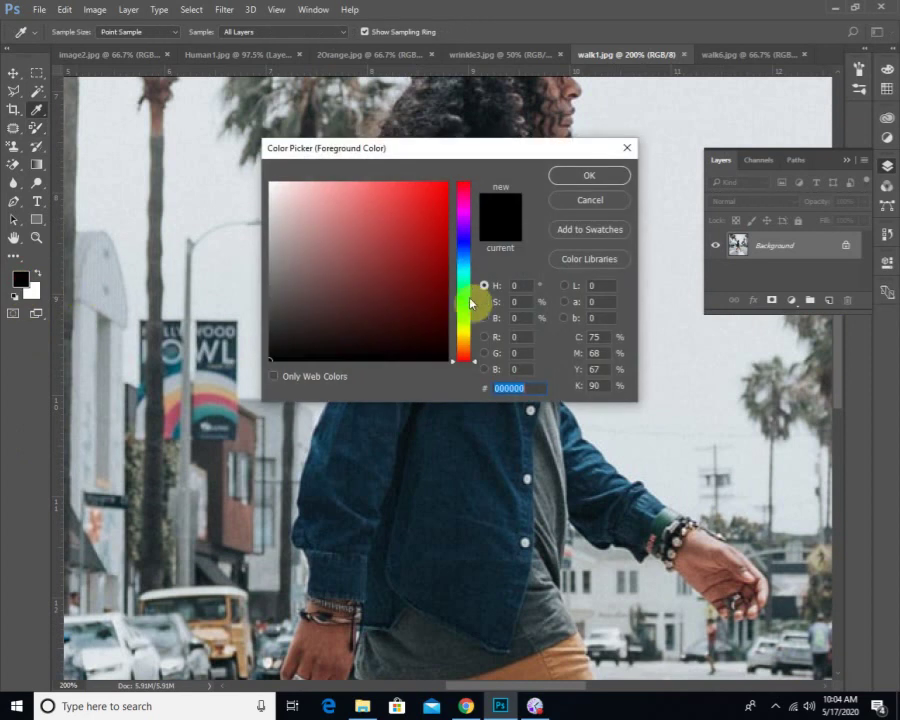
{"action": "left_click_drag", "start_coordinate": [466, 341], "coordinate": [469, 349]}
{"action": "left_click", "coordinate": [440, 288]}
{"action": "mouse_move", "coordinate": [445, 256]}
{"action": "left_mouse_down"}
{"action": "mouse_move", "coordinate": [420, 212]}
{"action": "mouse_move", "coordinate": [374, 299]}
{"action": "left_mouse_up"}
{"action": "left_click", "coordinate": [588, 175]}
{"action": "key", "text": "b"}
- Recolor the shirt's near sleeve and body dark orange, starting at 13 px and enlarging the brush to 35 px for the remaining area
{"action": "mouse_move", "coordinate": [419, 202]}
{"action": "left_mouse_down"}
{"action": "mouse_move", "coordinate": [369, 252]}
{"action": "mouse_move", "coordinate": [406, 201]}
{"action": "mouse_move", "coordinate": [370, 256]}
{"action": "mouse_move", "coordinate": [359, 357]}
{"action": "mouse_move", "coordinate": [380, 300]}
{"action": "mouse_move", "coordinate": [356, 358]}
{"action": "mouse_move", "coordinate": [397, 275]}
{"action": "left_mouse_up"}
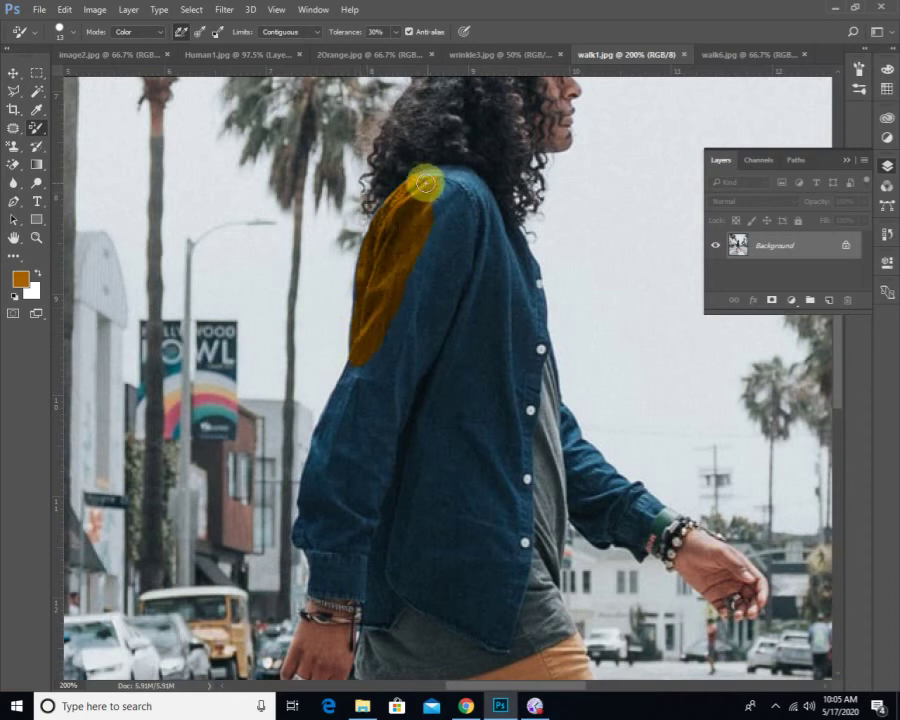
{"action": "mouse_move", "coordinate": [428, 178]}
{"action": "left_mouse_down"}
{"action": "mouse_move", "coordinate": [464, 179]}
{"action": "mouse_move", "coordinate": [440, 176]}
{"action": "mouse_move", "coordinate": [453, 168]}
{"action": "mouse_move", "coordinate": [419, 173]}
{"action": "mouse_move", "coordinate": [472, 186]}
{"action": "mouse_move", "coordinate": [477, 178]}
{"action": "mouse_move", "coordinate": [500, 266]}
{"action": "mouse_move", "coordinate": [490, 230]}
{"action": "mouse_move", "coordinate": [505, 257]}
{"action": "mouse_move", "coordinate": [500, 227]}
{"action": "mouse_move", "coordinate": [517, 280]}
{"action": "mouse_move", "coordinate": [513, 255]}
{"action": "mouse_move", "coordinate": [528, 271]}
{"action": "mouse_move", "coordinate": [522, 254]}
{"action": "mouse_move", "coordinate": [532, 285]}
{"action": "mouse_move", "coordinate": [477, 206]}
{"action": "mouse_move", "coordinate": [479, 221]}
{"action": "mouse_move", "coordinate": [472, 195]}
{"action": "mouse_move", "coordinate": [473, 203]}
{"action": "mouse_move", "coordinate": [437, 205]}
{"action": "mouse_move", "coordinate": [457, 182]}
{"action": "mouse_move", "coordinate": [435, 186]}
{"action": "mouse_move", "coordinate": [450, 177]}
{"action": "mouse_move", "coordinate": [433, 217]}
{"action": "mouse_move", "coordinate": [455, 279]}
{"action": "mouse_move", "coordinate": [452, 254]}
{"action": "mouse_move", "coordinate": [406, 286]}
{"action": "mouse_move", "coordinate": [419, 295]}
{"action": "mouse_move", "coordinate": [417, 349]}
{"action": "mouse_move", "coordinate": [389, 389]}
{"action": "mouse_move", "coordinate": [381, 371]}
{"action": "mouse_move", "coordinate": [418, 287]}
{"action": "mouse_move", "coordinate": [411, 294]}
{"action": "mouse_move", "coordinate": [455, 271]}
{"action": "mouse_move", "coordinate": [429, 382]}
{"action": "mouse_move", "coordinate": [472, 271]}
{"action": "mouse_move", "coordinate": [475, 243]}
{"action": "mouse_move", "coordinate": [458, 282]}
{"action": "mouse_move", "coordinate": [479, 216]}
{"action": "mouse_move", "coordinate": [497, 354]}
{"action": "mouse_move", "coordinate": [500, 270]}
{"action": "mouse_move", "coordinate": [496, 343]}
{"action": "mouse_move", "coordinate": [478, 351]}
{"action": "mouse_move", "coordinate": [462, 474]}
{"action": "mouse_move", "coordinate": [448, 421]}
{"action": "mouse_move", "coordinate": [475, 286]}
{"action": "mouse_move", "coordinate": [435, 433]}
{"action": "mouse_move", "coordinate": [450, 322]}
{"action": "mouse_move", "coordinate": [436, 433]}
{"action": "mouse_move", "coordinate": [404, 374]}
{"action": "mouse_move", "coordinate": [394, 504]}
{"action": "mouse_move", "coordinate": [382, 387]}
{"action": "mouse_move", "coordinate": [360, 363]}
{"action": "mouse_move", "coordinate": [367, 358]}
{"action": "mouse_move", "coordinate": [338, 404]}
{"action": "mouse_move", "coordinate": [329, 448]}
{"action": "mouse_move", "coordinate": [342, 412]}
{"action": "mouse_move", "coordinate": [323, 436]}
{"action": "mouse_move", "coordinate": [331, 411]}
{"action": "mouse_move", "coordinate": [319, 468]}
{"action": "mouse_move", "coordinate": [328, 451]}
{"action": "mouse_move", "coordinate": [305, 472]}
{"action": "mouse_move", "coordinate": [301, 508]}
{"action": "mouse_move", "coordinate": [311, 532]}
{"action": "mouse_move", "coordinate": [303, 530]}
{"action": "mouse_move", "coordinate": [304, 540]}
{"action": "mouse_move", "coordinate": [322, 540]}
{"action": "mouse_move", "coordinate": [326, 576]}
{"action": "mouse_move", "coordinate": [320, 568]}
{"action": "mouse_move", "coordinate": [311, 585]}
{"action": "mouse_move", "coordinate": [341, 595]}
{"action": "mouse_move", "coordinate": [362, 556]}
{"action": "mouse_move", "coordinate": [378, 458]}
{"action": "mouse_move", "coordinate": [378, 488]}
{"action": "mouse_move", "coordinate": [346, 558]}
{"action": "mouse_move", "coordinate": [348, 408]}
{"action": "mouse_move", "coordinate": [340, 470]}
{"action": "mouse_move", "coordinate": [328, 527]}
{"action": "left_mouse_up"}
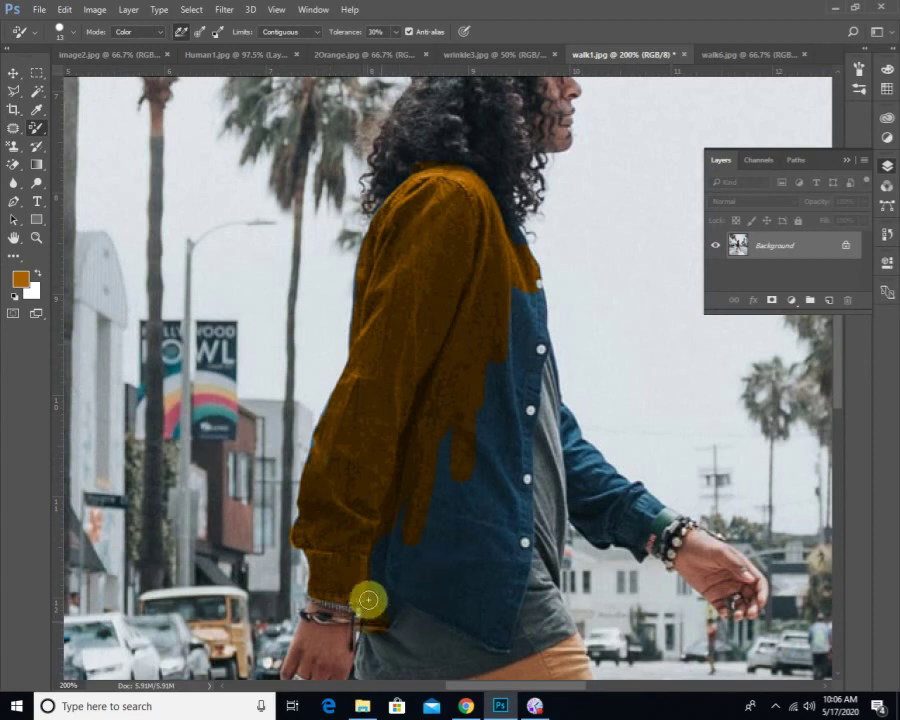
{"action": "mouse_move", "coordinate": [401, 617]}
{"action": "left_mouse_down"}
{"action": "mouse_move", "coordinate": [425, 612]}
{"action": "mouse_move", "coordinate": [489, 643]}
{"action": "mouse_move", "coordinate": [506, 631]}
{"action": "mouse_move", "coordinate": [520, 591]}
{"action": "mouse_move", "coordinate": [520, 434]}
{"action": "mouse_move", "coordinate": [538, 307]}
{"action": "mouse_move", "coordinate": [528, 285]}
{"action": "mouse_move", "coordinate": [508, 285]}
{"action": "left_mouse_up"}
{"action": "key", "text": "bracketright"}
{"action": "mouse_move", "coordinate": [477, 322]}
{"action": "left_mouse_down"}
{"action": "mouse_move", "coordinate": [510, 360]}
{"action": "mouse_move", "coordinate": [486, 465]}
{"action": "mouse_move", "coordinate": [509, 372]}
{"action": "mouse_move", "coordinate": [471, 477]}
{"action": "mouse_move", "coordinate": [463, 450]}
{"action": "mouse_move", "coordinate": [407, 541]}
{"action": "mouse_move", "coordinate": [398, 534]}
{"action": "mouse_move", "coordinate": [387, 573]}
{"action": "mouse_move", "coordinate": [392, 514]}
{"action": "mouse_move", "coordinate": [380, 578]}
{"action": "mouse_move", "coordinate": [388, 583]}
{"action": "mouse_move", "coordinate": [375, 601]}
{"action": "mouse_move", "coordinate": [447, 593]}
{"action": "mouse_move", "coordinate": [495, 626]}
{"action": "mouse_move", "coordinate": [509, 485]}
{"action": "mouse_move", "coordinate": [451, 546]}
{"action": "mouse_move", "coordinate": [476, 472]}
{"action": "mouse_move", "coordinate": [463, 547]}
{"action": "mouse_move", "coordinate": [432, 488]}
{"action": "left_mouse_up"}
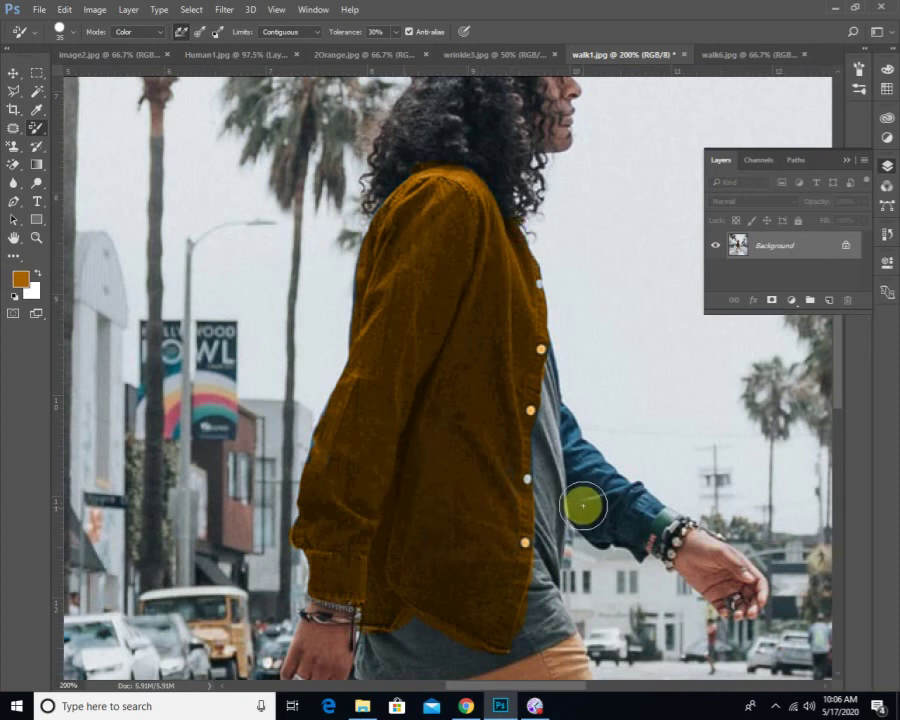
- Recolor the shirt's forward sleeve dark orange, using a 9 px brush along the edges and 25 px for the inside
{"action": "key", "text": "bracketleft"}
{"action": "key", "text": "bracketleft"}
{"action": "key", "text": "bracketleft"}
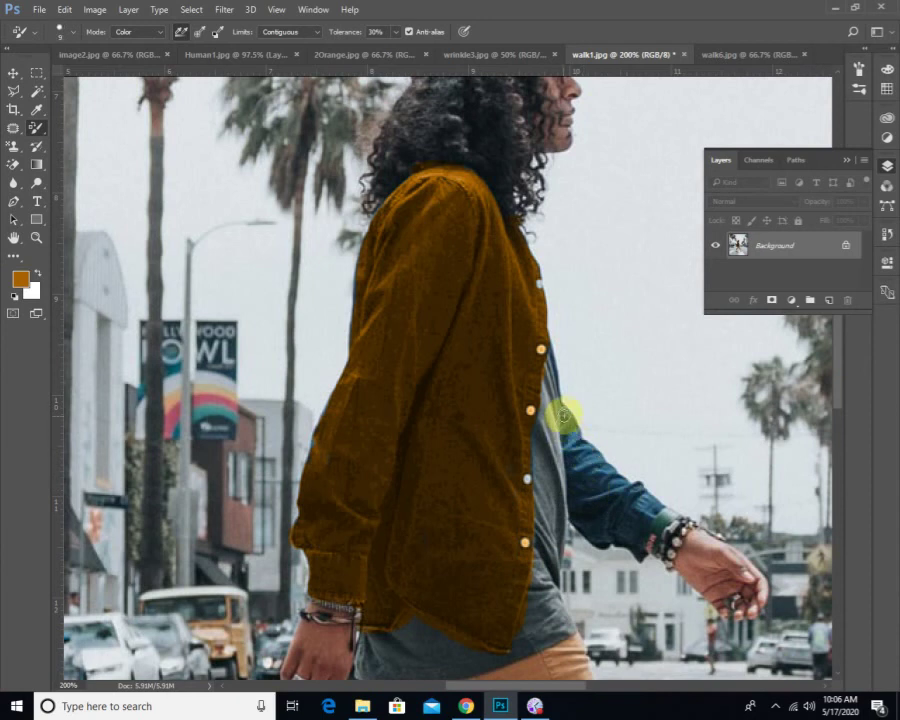
{"action": "mouse_move", "coordinate": [564, 411]}
{"action": "left_mouse_down"}
{"action": "mouse_move", "coordinate": [585, 455]}
{"action": "mouse_move", "coordinate": [567, 423]}
{"action": "mouse_move", "coordinate": [575, 465]}
{"action": "mouse_move", "coordinate": [563, 420]}
{"action": "mouse_move", "coordinate": [568, 482]}
{"action": "mouse_move", "coordinate": [570, 447]}
{"action": "left_mouse_up"}
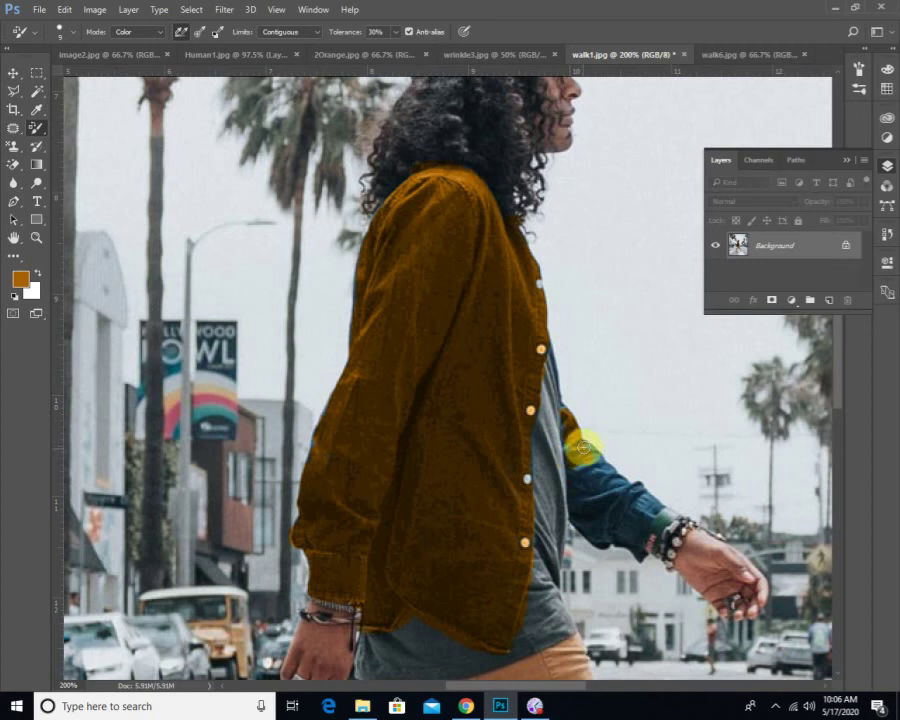
{"action": "mouse_move", "coordinate": [570, 457]}
{"action": "left_mouse_down"}
{"action": "mouse_move", "coordinate": [565, 418]}
{"action": "mouse_move", "coordinate": [575, 512]}
{"action": "mouse_move", "coordinate": [592, 541]}
{"action": "mouse_move", "coordinate": [623, 541]}
{"action": "mouse_move", "coordinate": [640, 559]}
{"action": "mouse_move", "coordinate": [657, 513]}
{"action": "left_mouse_up"}
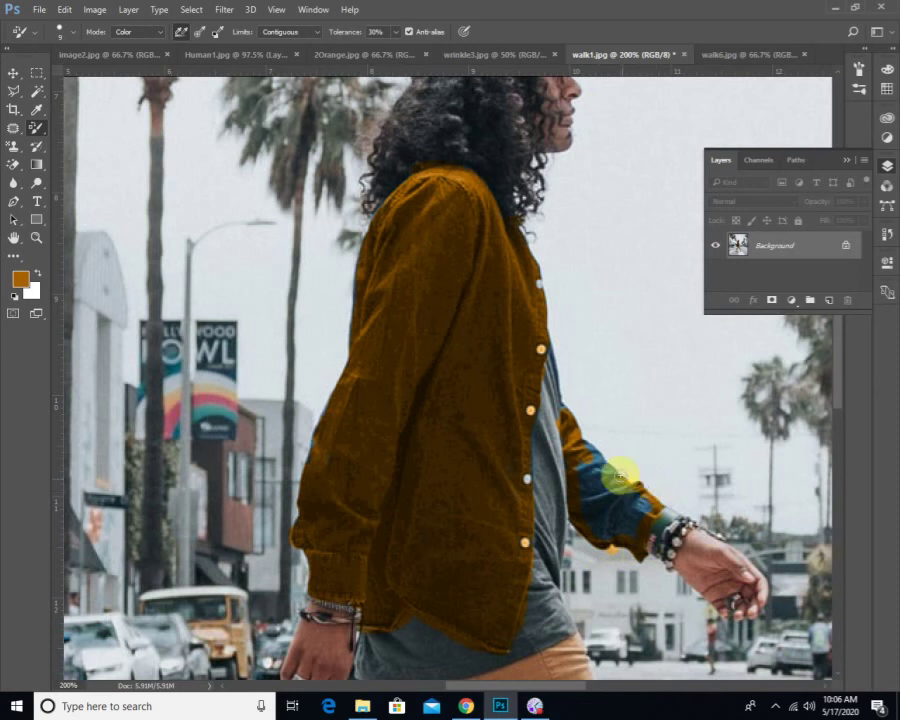
{"action": "mouse_move", "coordinate": [619, 476]}
{"action": "left_mouse_down"}
{"action": "mouse_move", "coordinate": [590, 450]}
{"action": "mouse_move", "coordinate": [584, 479]}
{"action": "mouse_move", "coordinate": [580, 471]}
{"action": "left_mouse_up"}
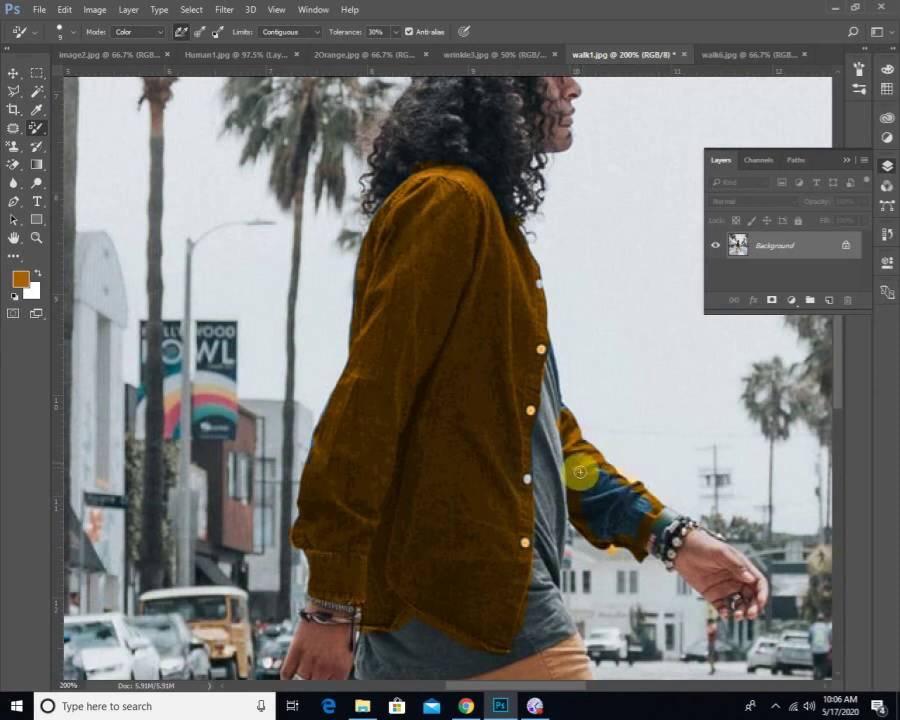
{"action": "key", "text": "bracketright"}
{"action": "key", "text": "bracketright"}
{"action": "key", "text": "bracketright"}
{"action": "key", "text": "bracketright"}
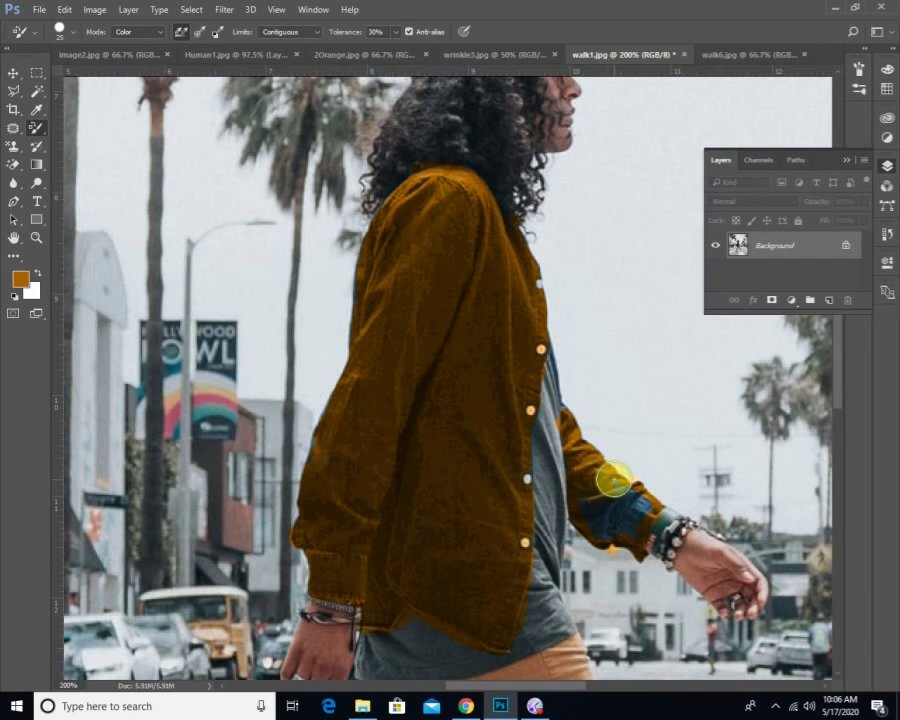
{"action": "mouse_move", "coordinate": [622, 488]}
{"action": "left_mouse_down"}
{"action": "mouse_move", "coordinate": [633, 531]}
{"action": "mouse_move", "coordinate": [607, 530]}
{"action": "mouse_move", "coordinate": [587, 500]}
{"action": "mouse_move", "coordinate": [590, 511]}
{"action": "mouse_move", "coordinate": [589, 490]}
{"action": "mouse_move", "coordinate": [648, 522]}
{"action": "mouse_move", "coordinate": [695, 610]}
{"action": "left_mouse_up"}
- Set the foreground color to magenta, #de00d1
{"action": "key", "text": "ctrl+minus"}
{"action": "key", "text": "ctrl+minus"}
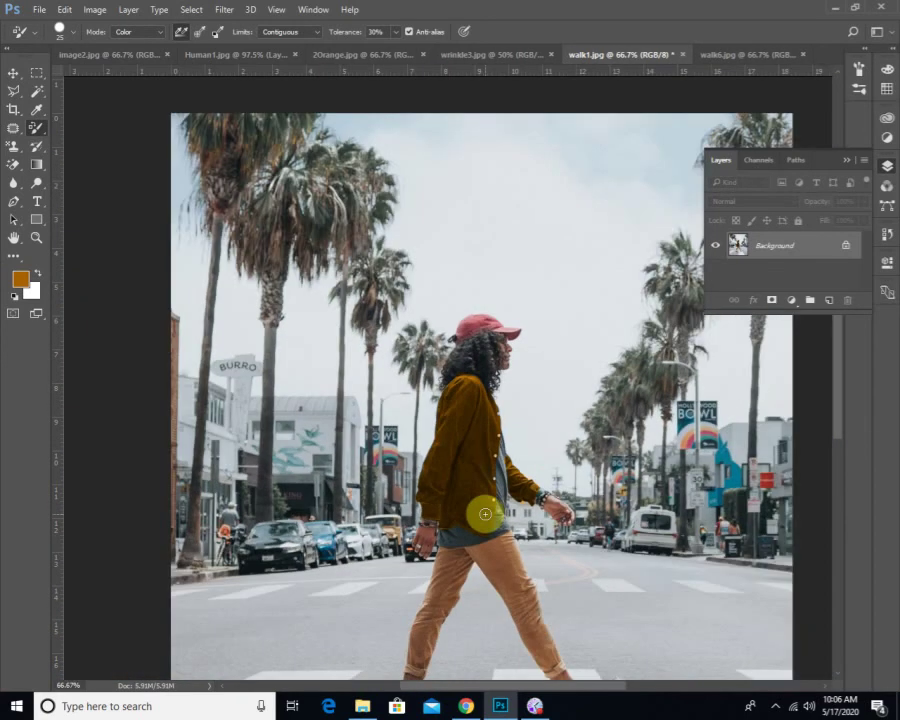
{"action": "key", "text": "ctrl+0"}
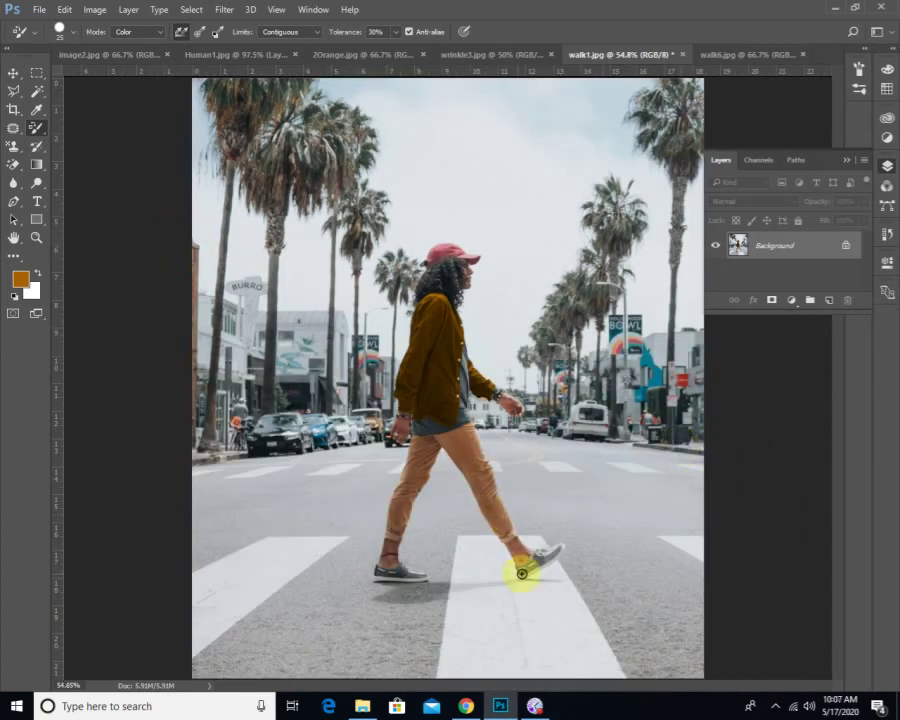
{"action": "left_click", "coordinate": [21, 281]}
{"action": "left_click_drag", "start_coordinate": [461, 218], "coordinate": [461, 210]}
{"action": "left_click", "coordinate": [432, 209]}
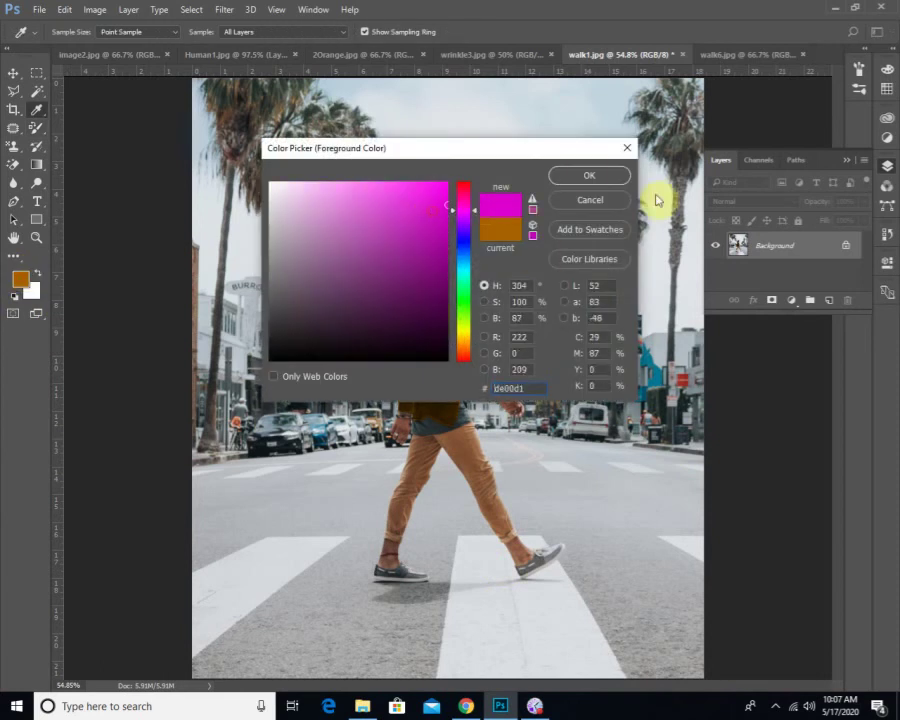
{"action": "left_click", "coordinate": [585, 175]}
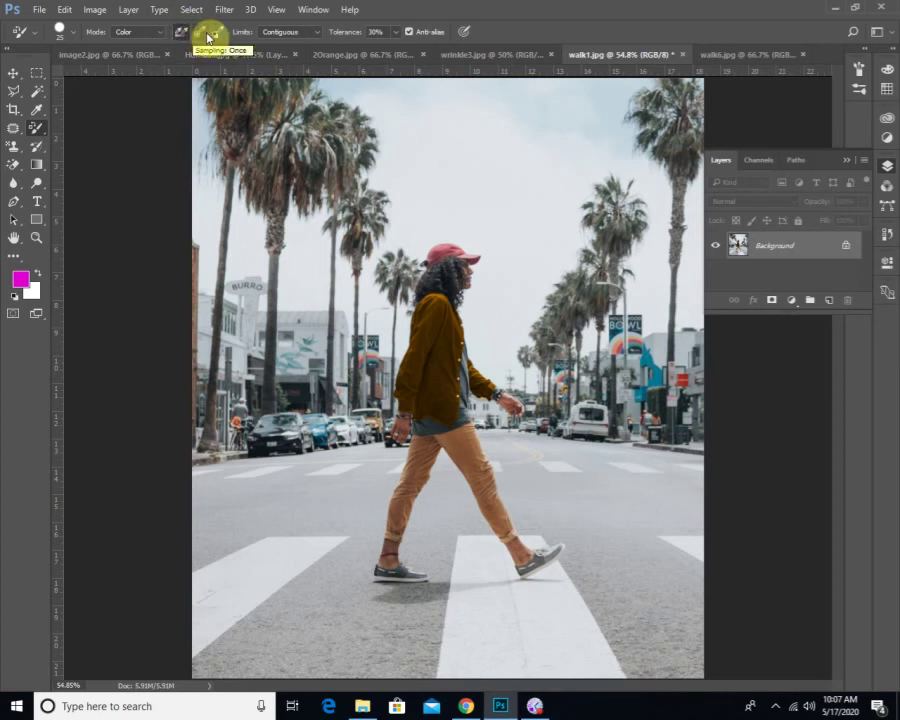
- Set the Color Replacement sampling to Background Swatch and restore a strong magenta foreground color
{"action": "left_click", "coordinate": [219, 33]}
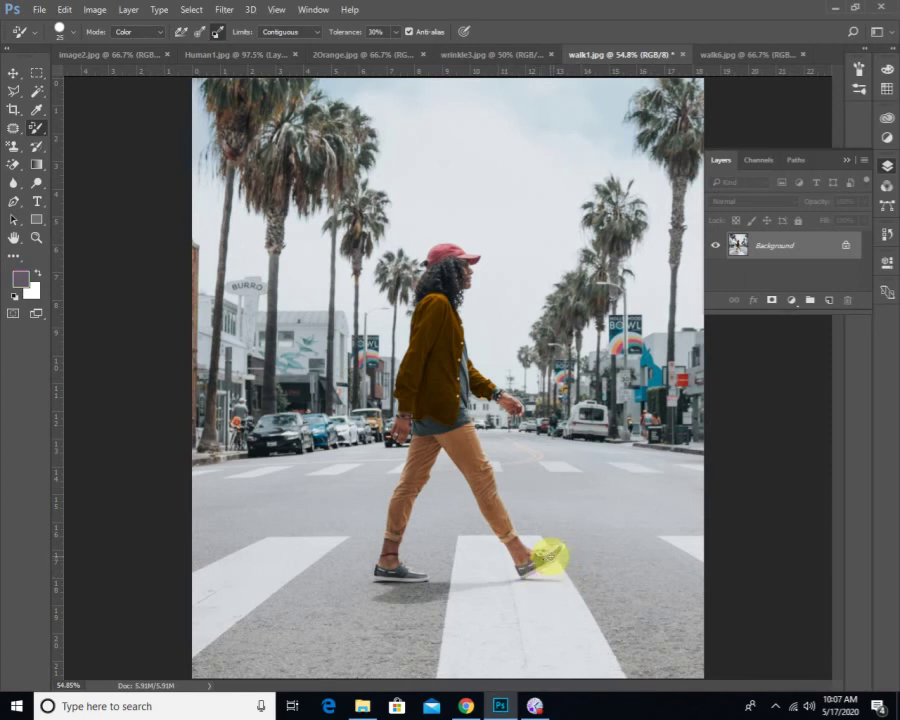
{"action": "left_click", "coordinate": [18, 280]}
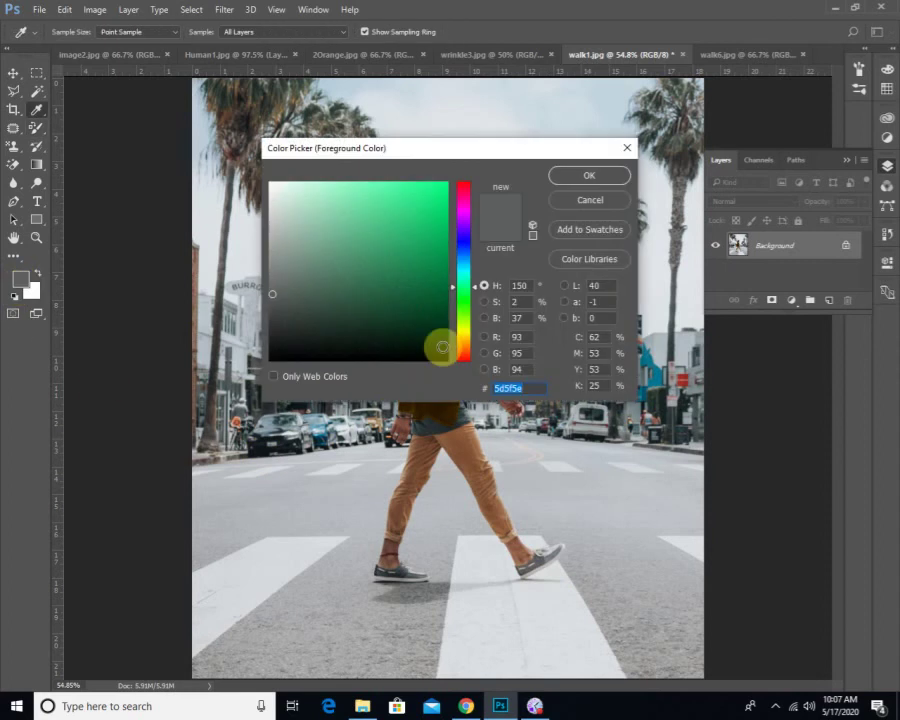
{"action": "left_click", "coordinate": [465, 212]}
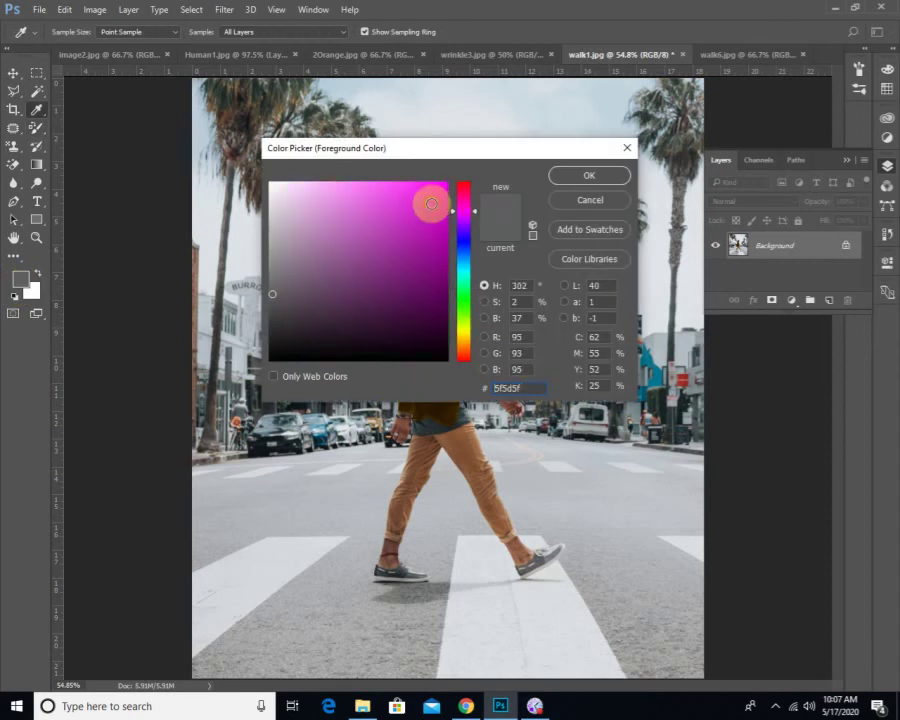
{"action": "left_click", "coordinate": [447, 213]}
{"action": "left_click", "coordinate": [567, 179]}
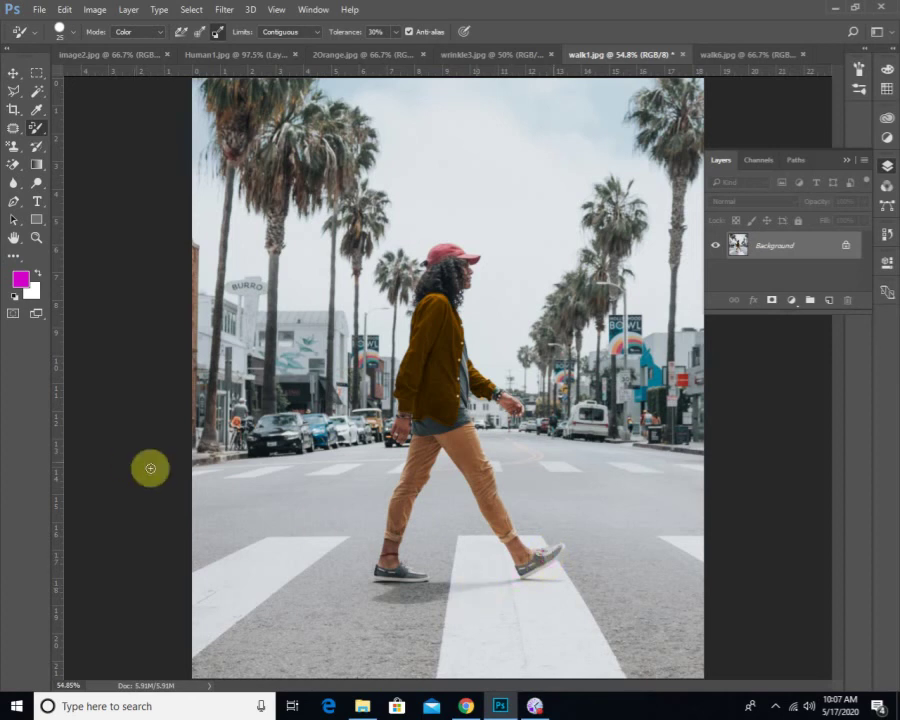
- Recolor both of the walking person's shoes magenta, with the sampling set to Once and a 25 px brush
{"action": "left_click", "coordinate": [199, 33]}
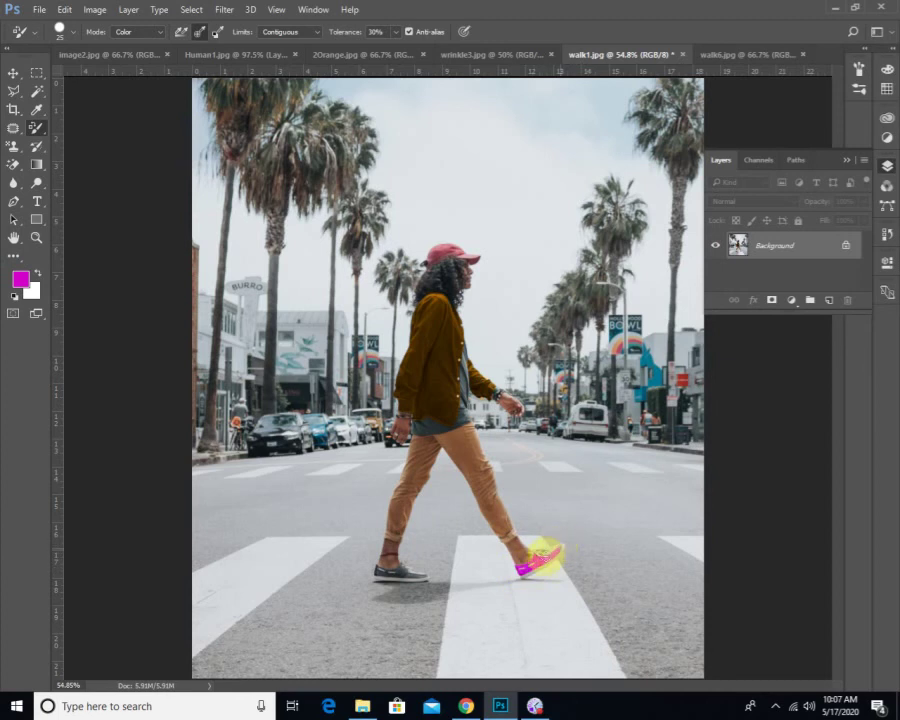
{"action": "mouse_move", "coordinate": [547, 556]}
{"action": "left_mouse_down"}
{"action": "mouse_move", "coordinate": [558, 546]}
{"action": "mouse_move", "coordinate": [514, 564]}
{"action": "left_mouse_up"}
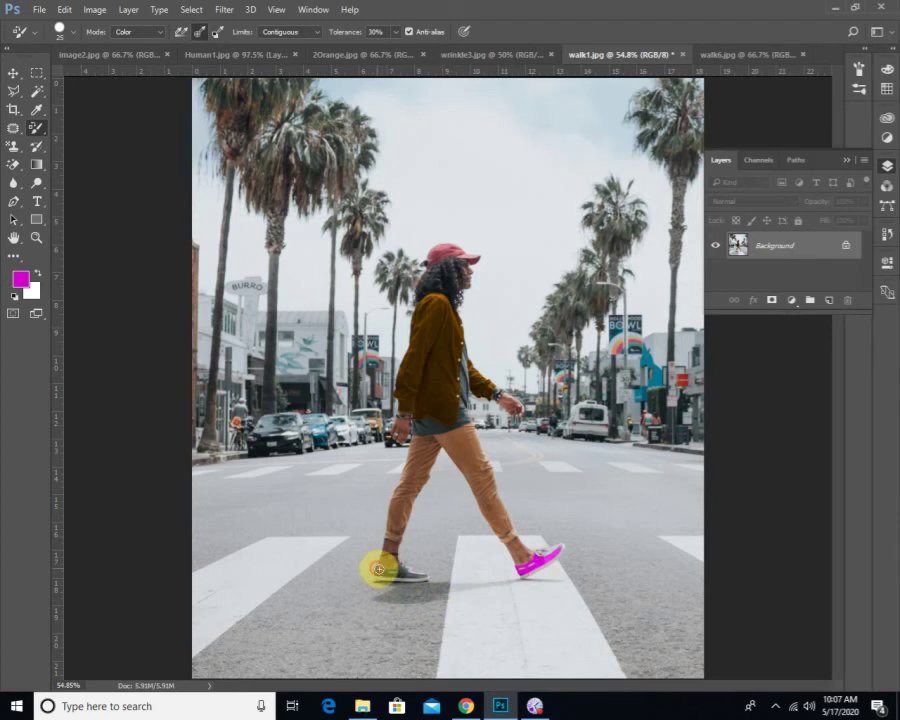
{"action": "left_click_drag", "start_coordinate": [380, 572], "coordinate": [423, 574]}
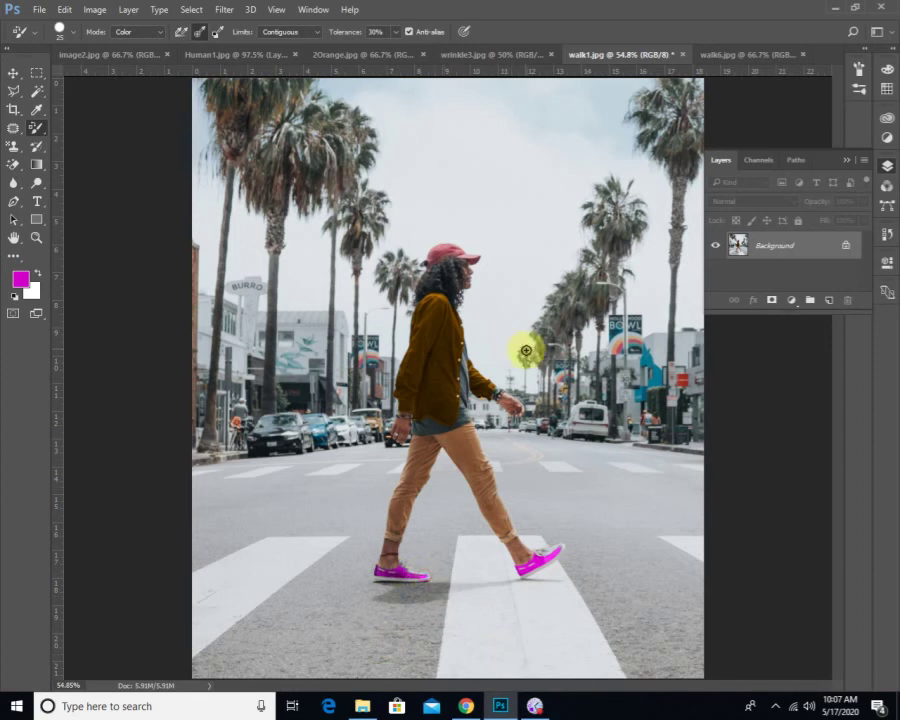
- Recolor the gray undershirt's hem and front opening magenta with the 25 px brush
{"action": "key", "text": "ctrl+plus"}
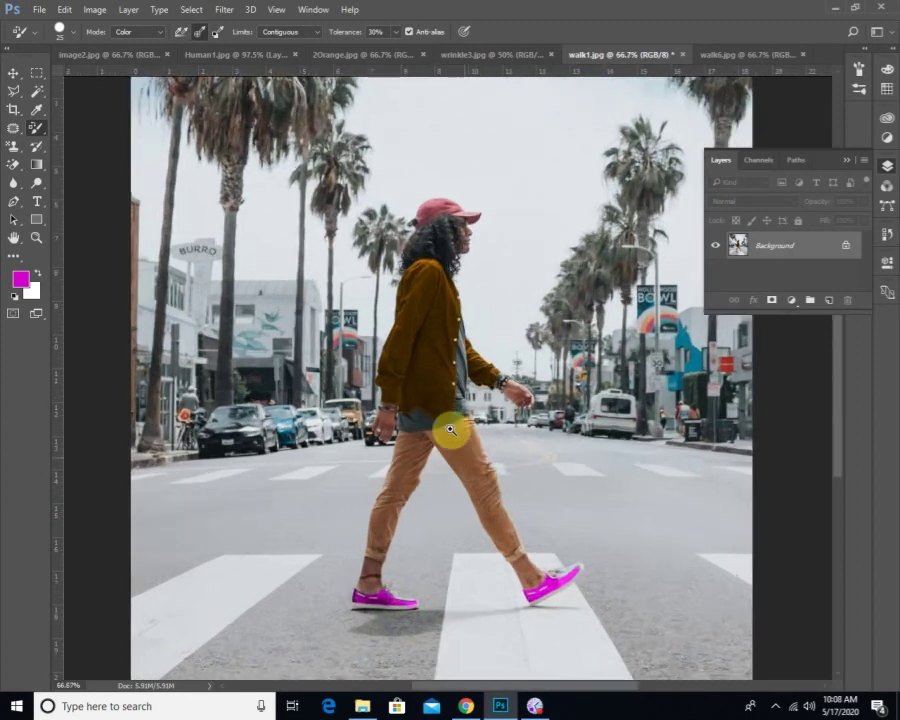
{"action": "key", "text": "ctrl+plus"}
{"action": "left_click_drag", "start_coordinate": [460, 414], "coordinate": [434, 482]}
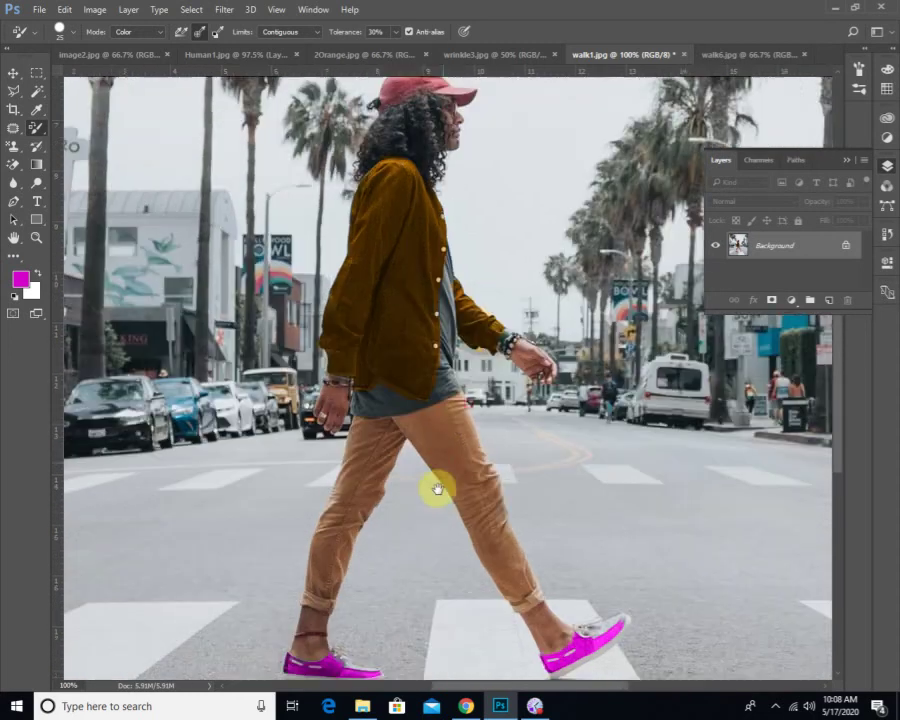
{"action": "mouse_move", "coordinate": [441, 342]}
{"action": "left_mouse_down"}
{"action": "mouse_move", "coordinate": [444, 282]}
{"action": "mouse_move", "coordinate": [433, 381]}
{"action": "mouse_move", "coordinate": [440, 368]}
{"action": "mouse_move", "coordinate": [438, 422]}
{"action": "mouse_move", "coordinate": [438, 398]}
{"action": "mouse_move", "coordinate": [449, 414]}
{"action": "mouse_move", "coordinate": [398, 432]}
{"action": "mouse_move", "coordinate": [370, 431]}
{"action": "mouse_move", "coordinate": [372, 418]}
{"action": "mouse_move", "coordinate": [395, 423]}
{"action": "mouse_move", "coordinate": [354, 431]}
{"action": "mouse_move", "coordinate": [357, 422]}
{"action": "mouse_move", "coordinate": [351, 436]}
{"action": "mouse_move", "coordinate": [394, 433]}
{"action": "left_mouse_up"}
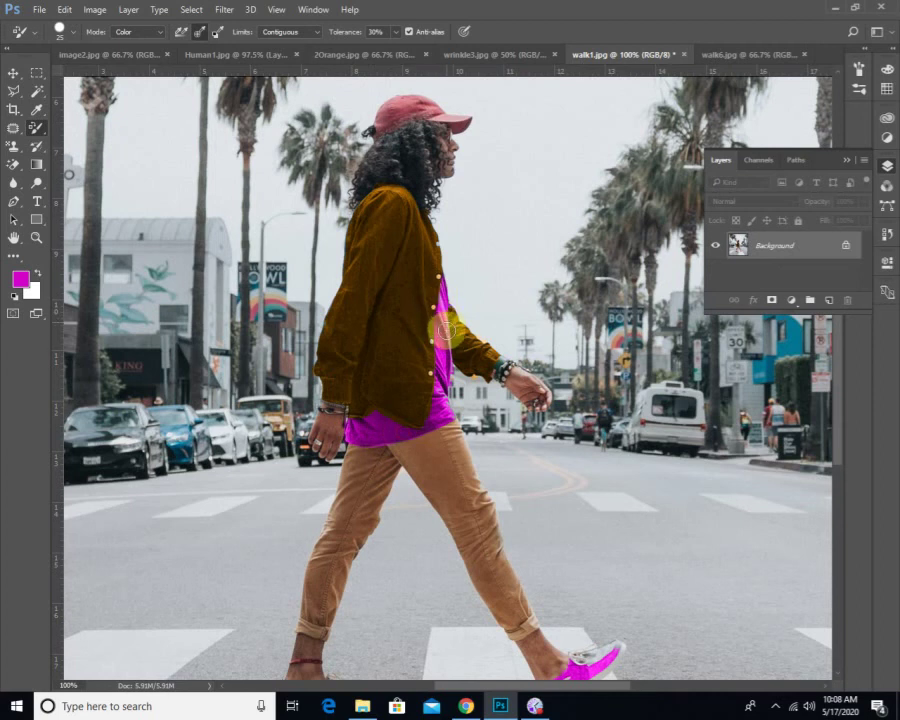
{"action": "mouse_move", "coordinate": [445, 328]}
{"action": "left_mouse_down"}
{"action": "mouse_move", "coordinate": [441, 405]}
{"action": "mouse_move", "coordinate": [433, 390]}
{"action": "left_mouse_up"}
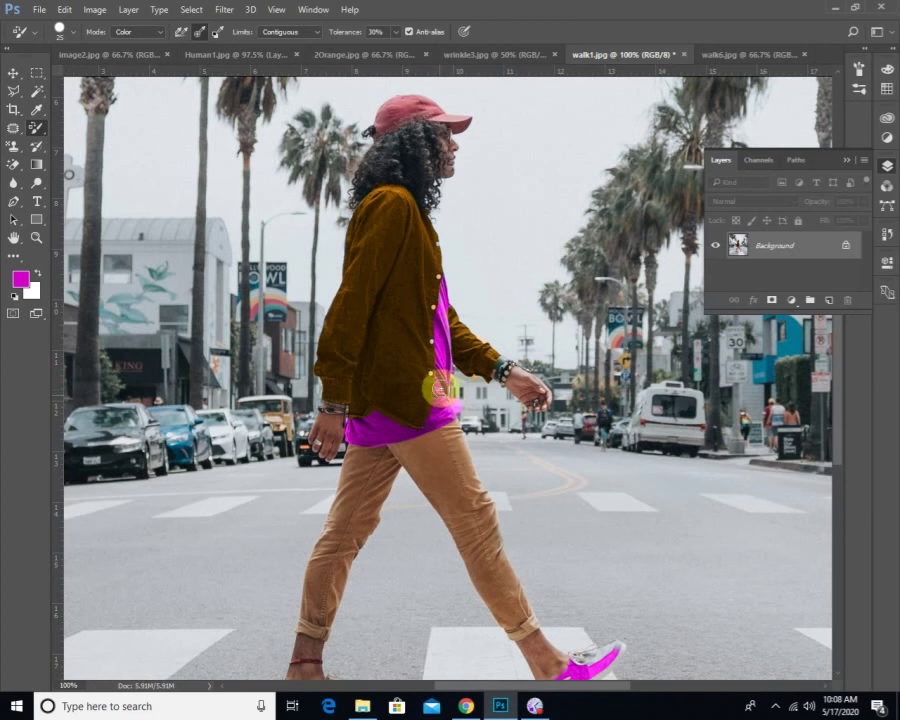
- Restore the background where magenta spilled beside the undershirt's hem, using the History Brush at 45 px
{"action": "left_click", "coordinate": [44, 149]}
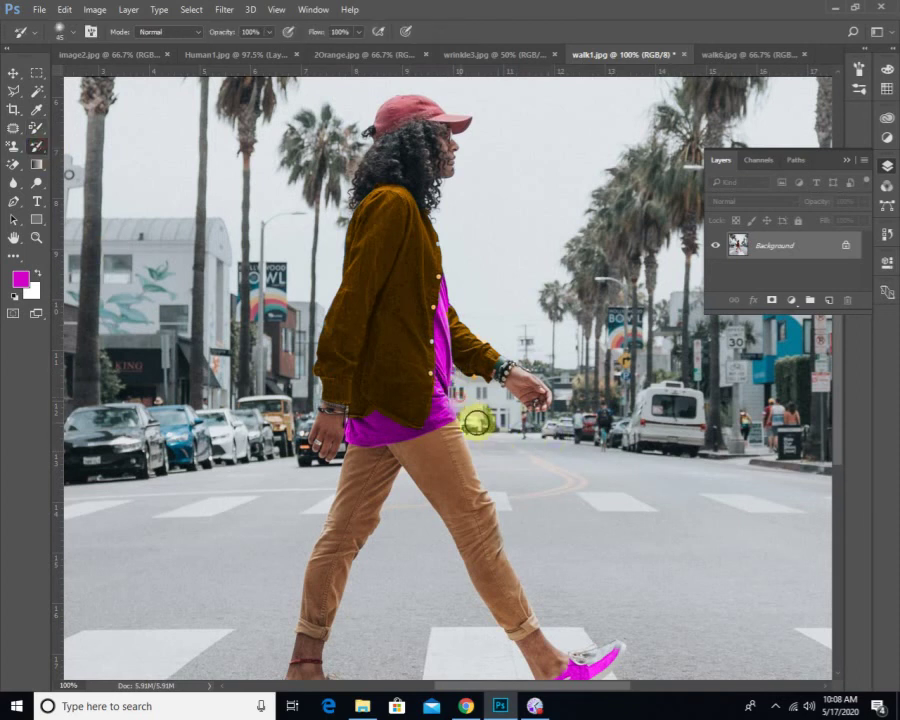
{"action": "left_click", "coordinate": [515, 462], "text": "ctrl+alt"}
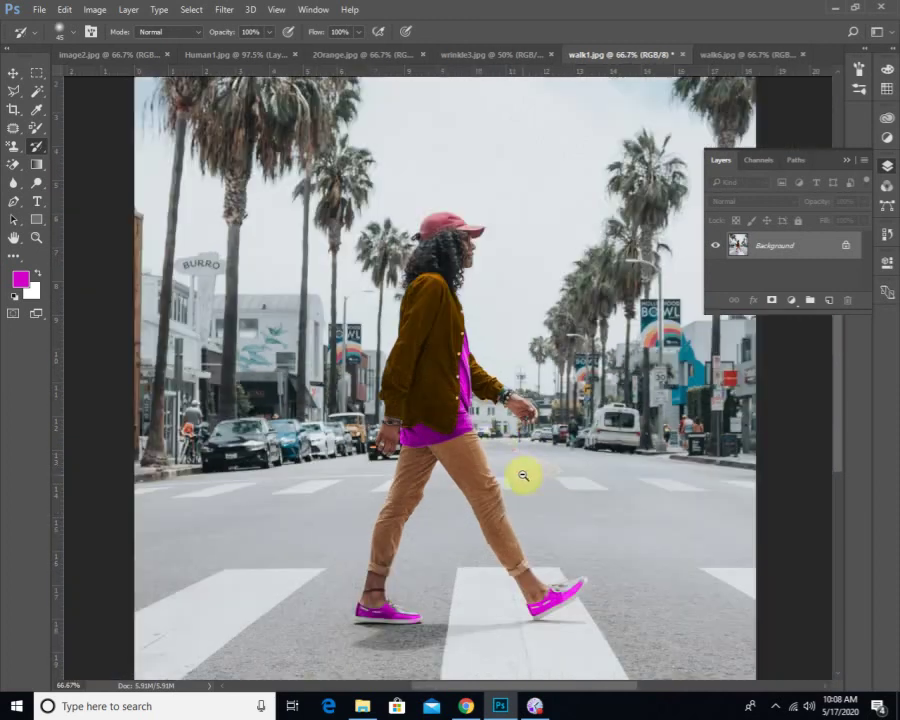
{"action": "left_click", "coordinate": [38, 149]}
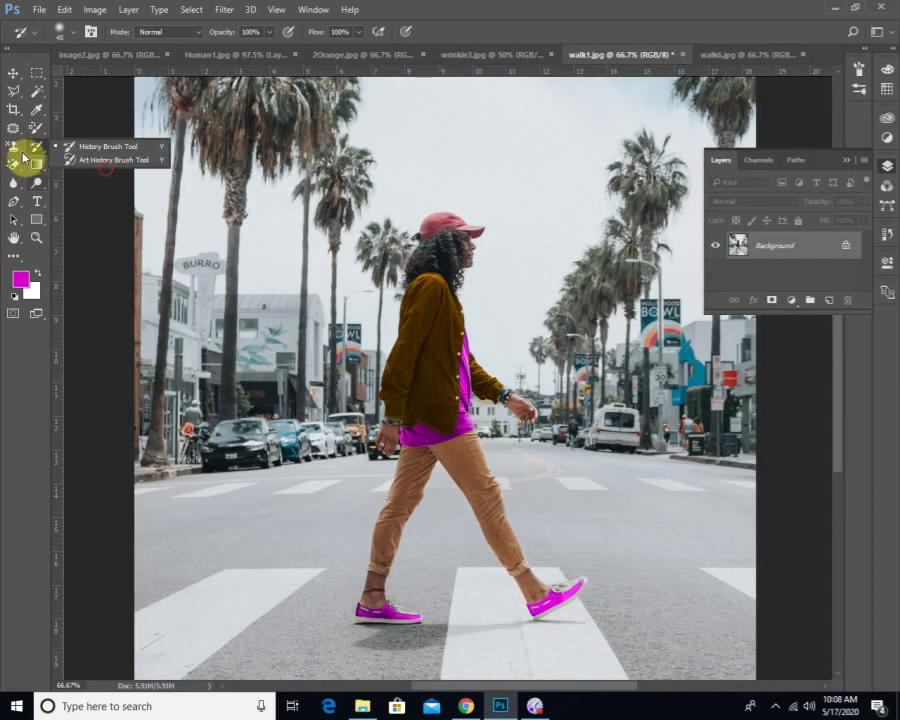
- Choose the Mixer Brush, switch to wrinkle3.jpg and enlarge the brush to 250 px
{"action": "left_click", "coordinate": [35, 130]}
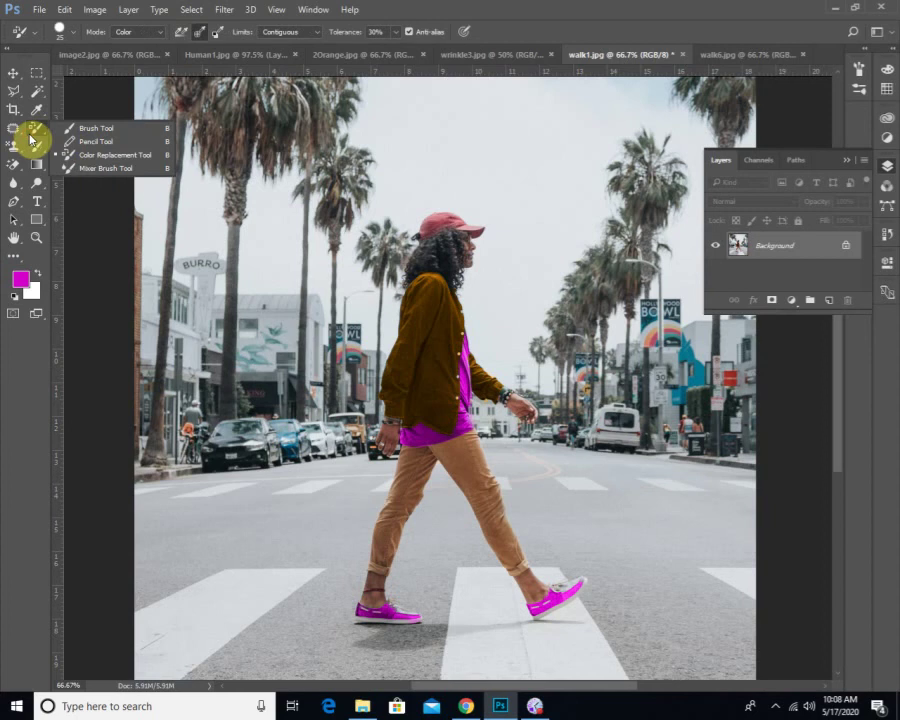
{"action": "left_click", "coordinate": [90, 170]}
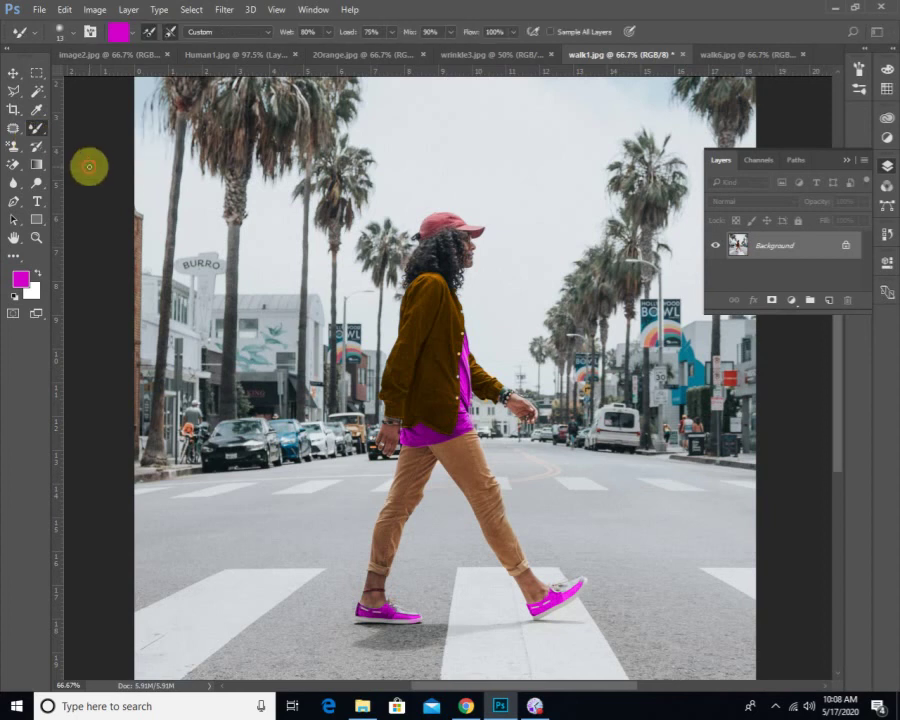
{"action": "left_click", "coordinate": [459, 56]}
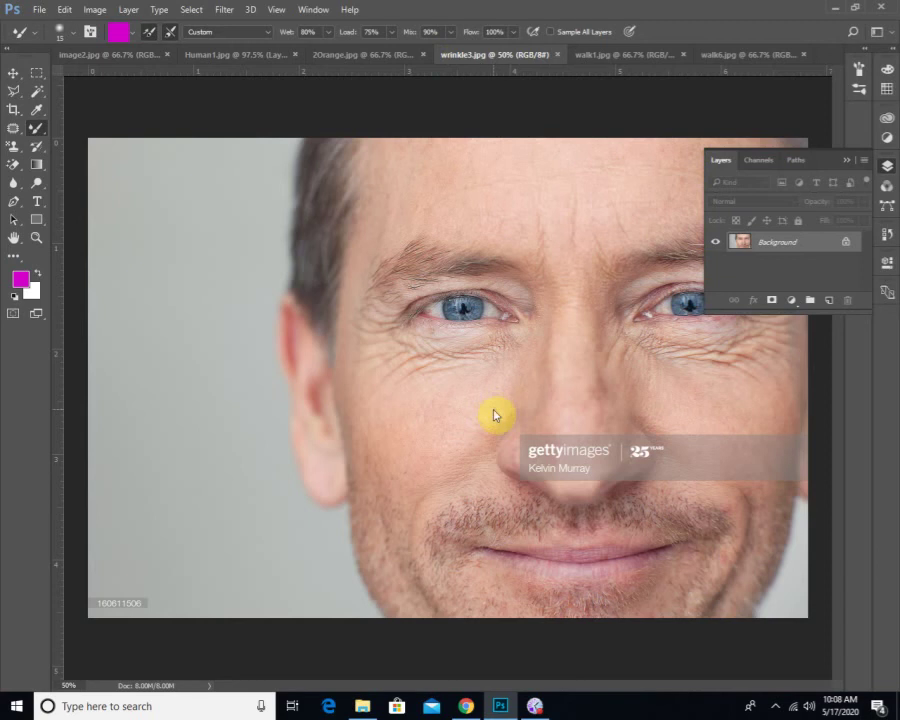
{"action": "key", "text": "bracketright"}
{"action": "key", "text": "bracketright"}
{"action": "key", "text": "bracketright"}
{"action": "key", "text": "bracketright"}
{"action": "key", "text": "bracketright"}
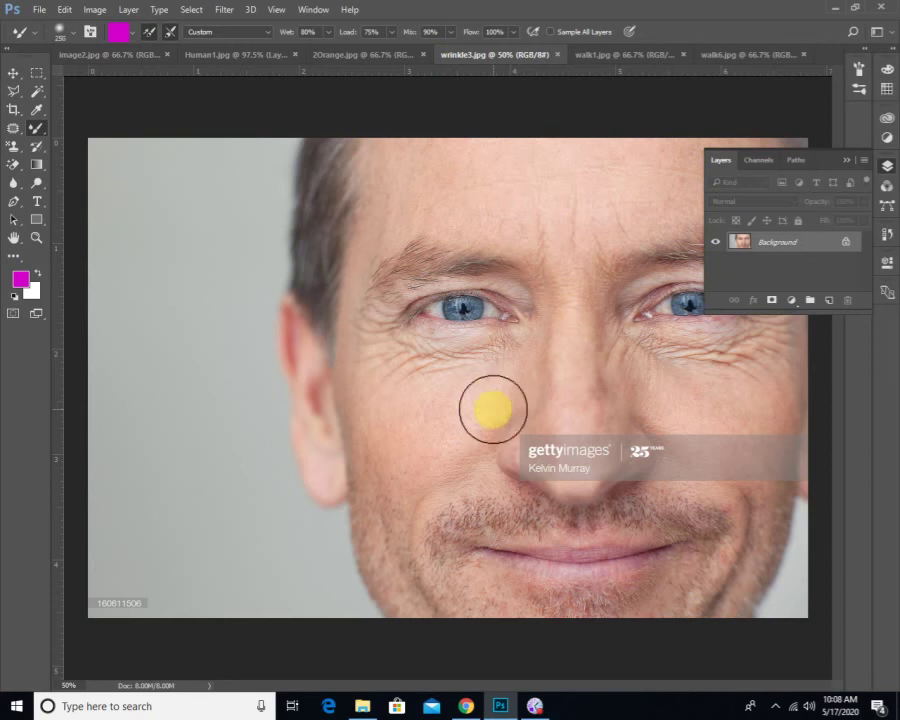
- Try to heal the wrinkles on the forehead between the eyebrows with the Spot Healing Brush at 125 px
{"action": "left_click", "coordinate": [18, 131]}
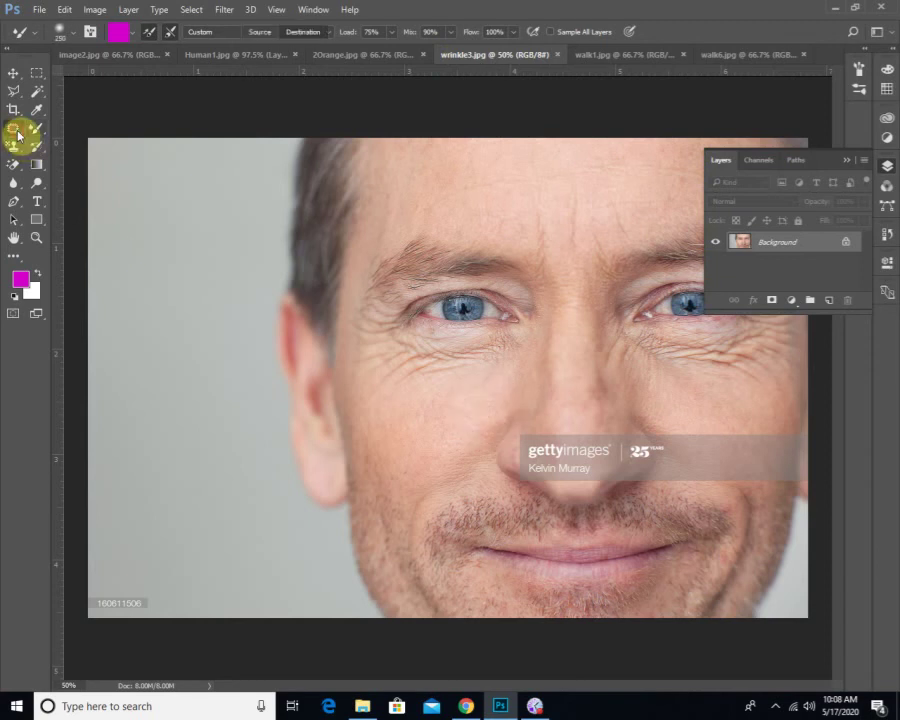
{"action": "left_click", "coordinate": [52, 129]}
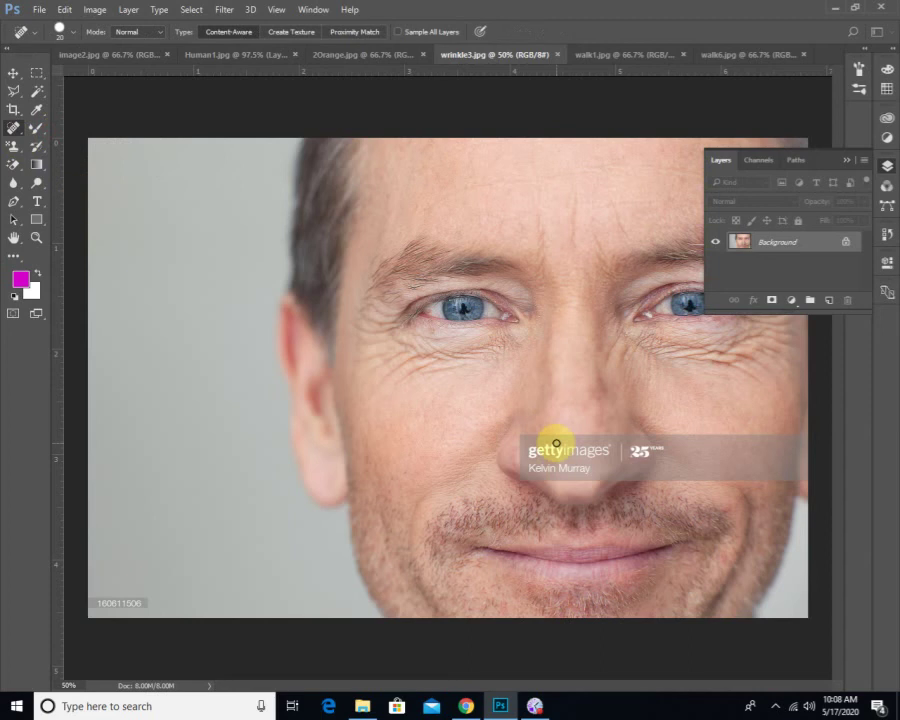
{"action": "left_click", "coordinate": [846, 164]}
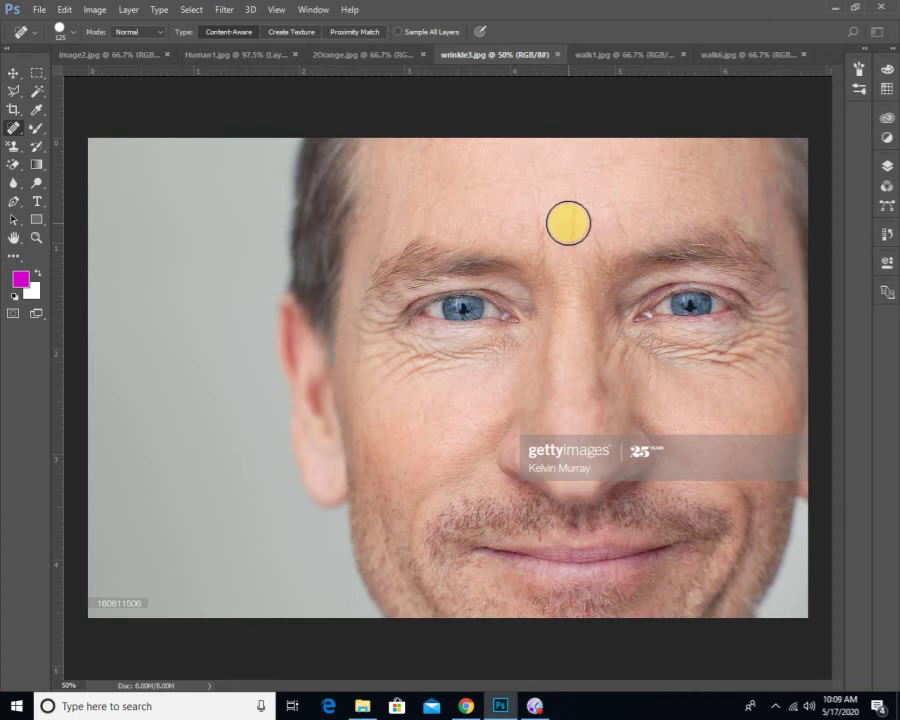
{"action": "mouse_move", "coordinate": [568, 223]}
{"action": "left_mouse_down"}
{"action": "mouse_move", "coordinate": [605, 221]}
{"action": "mouse_move", "coordinate": [559, 221]}
{"action": "left_mouse_up"}
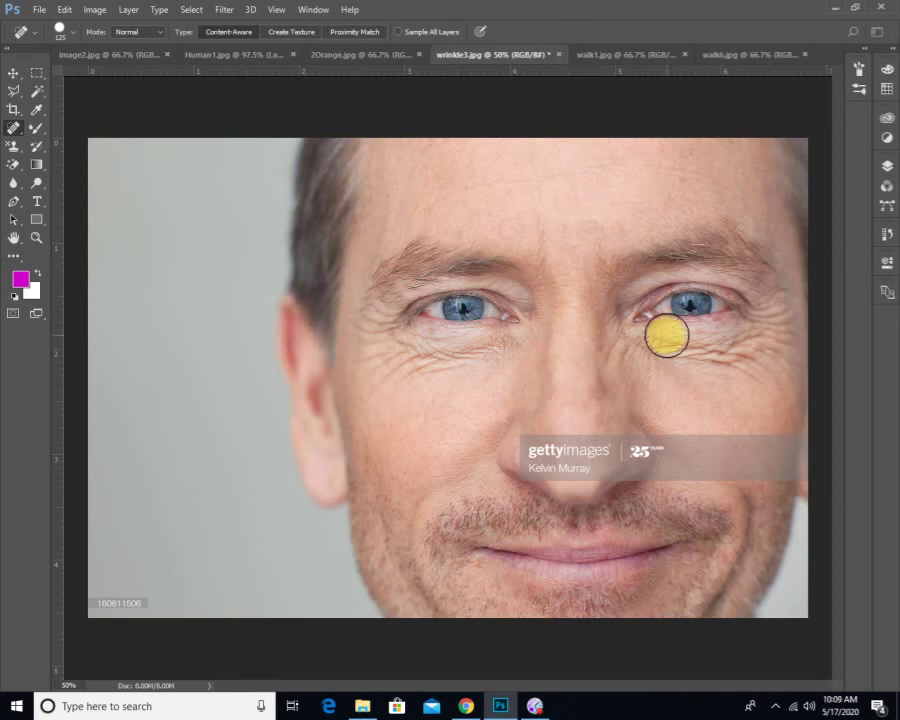
{"action": "key", "text": "ctrl+s"}
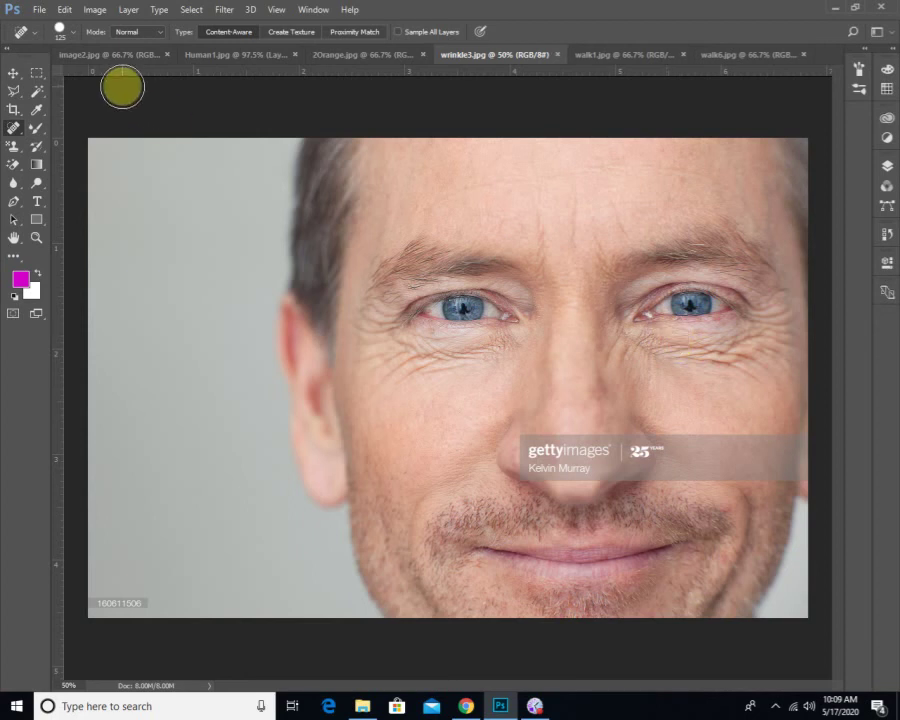
- Smooth the wrinkles under the photo's left eye with the Mixer Brush, sampling nearby skin and reducing the brush from 250 to 90 px
{"action": "left_click", "coordinate": [38, 131]}
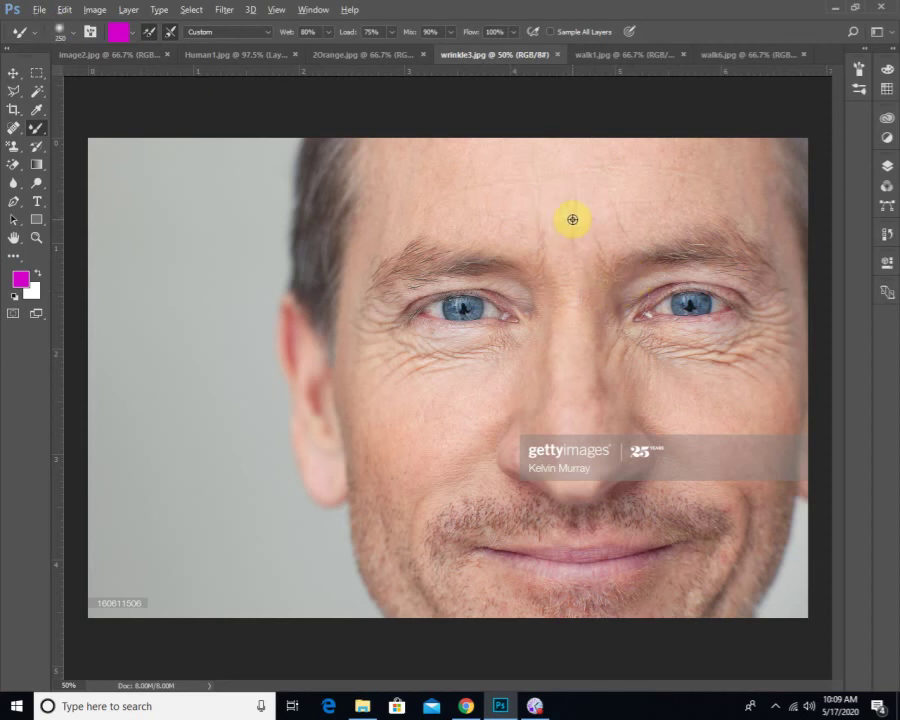
{"action": "left_click", "coordinate": [423, 390], "text": "alt"}
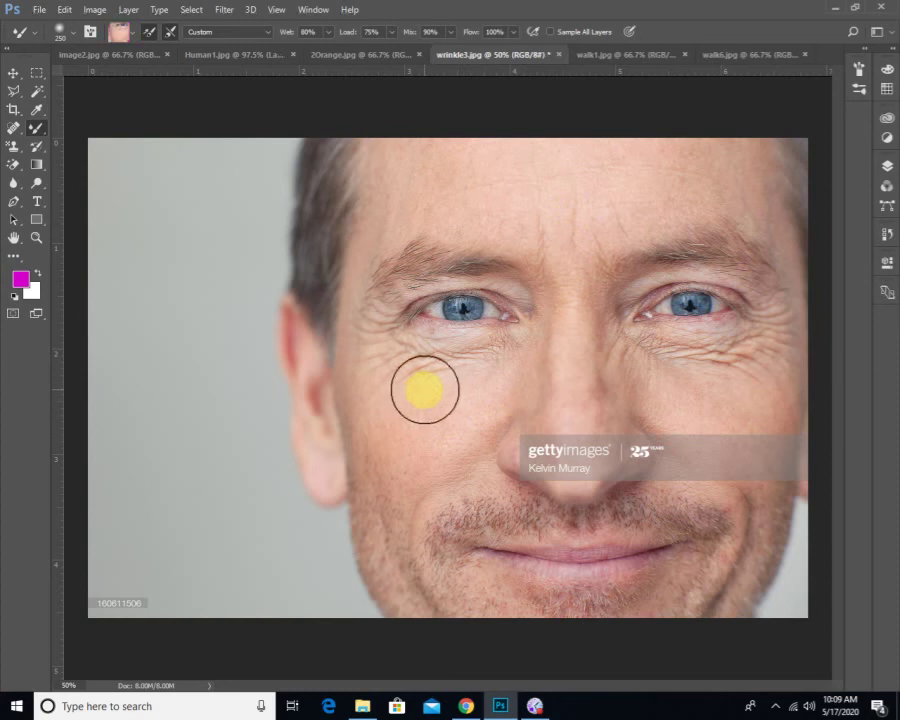
{"action": "mouse_move", "coordinate": [408, 376]}
{"action": "left_mouse_down"}
{"action": "mouse_move", "coordinate": [454, 376]}
{"action": "mouse_move", "coordinate": [387, 382]}
{"action": "mouse_move", "coordinate": [448, 380]}
{"action": "mouse_move", "coordinate": [402, 365]}
{"action": "mouse_move", "coordinate": [428, 378]}
{"action": "mouse_move", "coordinate": [467, 370]}
{"action": "mouse_move", "coordinate": [413, 361]}
{"action": "mouse_move", "coordinate": [415, 373]}
{"action": "mouse_move", "coordinate": [398, 373]}
{"action": "mouse_move", "coordinate": [380, 352]}
{"action": "mouse_move", "coordinate": [394, 374]}
{"action": "mouse_move", "coordinate": [486, 362]}
{"action": "mouse_move", "coordinate": [474, 371]}
{"action": "mouse_move", "coordinate": [503, 355]}
{"action": "mouse_move", "coordinate": [454, 376]}
{"action": "left_mouse_up"}
{"action": "mouse_move", "coordinate": [524, 360]}
{"action": "left_mouse_down"}
{"action": "mouse_move", "coordinate": [452, 383]}
{"action": "mouse_move", "coordinate": [503, 360]}
{"action": "mouse_move", "coordinate": [469, 360]}
{"action": "mouse_move", "coordinate": [489, 409]}
{"action": "mouse_move", "coordinate": [461, 441]}
{"action": "mouse_move", "coordinate": [469, 394]}
{"action": "mouse_move", "coordinate": [472, 419]}
{"action": "mouse_move", "coordinate": [511, 402]}
{"action": "mouse_move", "coordinate": [484, 435]}
{"action": "mouse_move", "coordinate": [469, 422]}
{"action": "mouse_move", "coordinate": [455, 464]}
{"action": "mouse_move", "coordinate": [428, 472]}
{"action": "mouse_move", "coordinate": [408, 439]}
{"action": "mouse_move", "coordinate": [402, 477]}
{"action": "mouse_move", "coordinate": [356, 412]}
{"action": "mouse_move", "coordinate": [391, 463]}
{"action": "mouse_move", "coordinate": [372, 348]}
{"action": "left_mouse_up"}
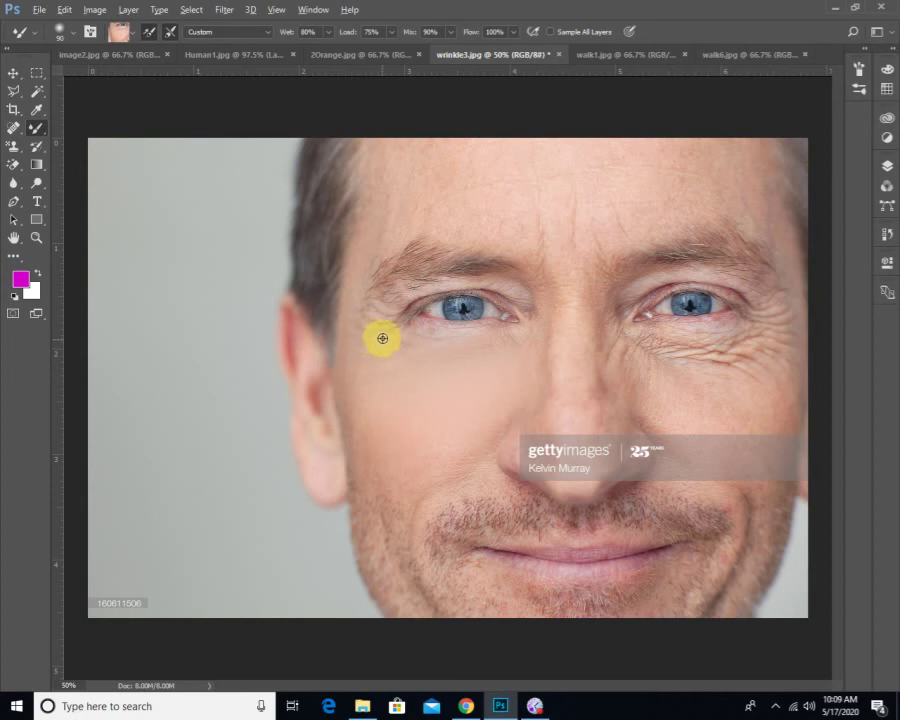
{"action": "mouse_move", "coordinate": [368, 339]}
{"action": "left_mouse_down"}
{"action": "mouse_move", "coordinate": [452, 357]}
{"action": "mouse_move", "coordinate": [440, 337]}
{"action": "mouse_move", "coordinate": [401, 338]}
{"action": "mouse_move", "coordinate": [467, 348]}
{"action": "mouse_move", "coordinate": [432, 361]}
{"action": "mouse_move", "coordinate": [503, 355]}
{"action": "mouse_move", "coordinate": [502, 343]}
{"action": "mouse_move", "coordinate": [514, 340]}
{"action": "mouse_move", "coordinate": [472, 355]}
{"action": "left_mouse_up"}
{"action": "left_click", "coordinate": [437, 336], "text": "alt"}
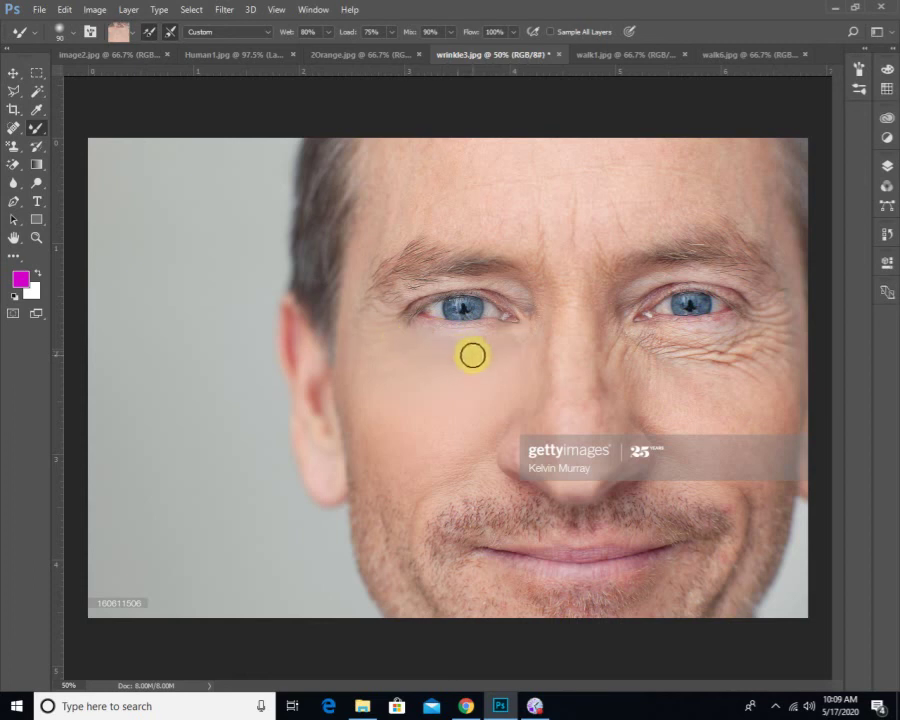
- Smooth the upper eyelid and outer corner of the photo's left eye with skin sampled beside each area, using the 90 px Mixer Brush
{"action": "left_click", "coordinate": [513, 295], "text": "alt"}
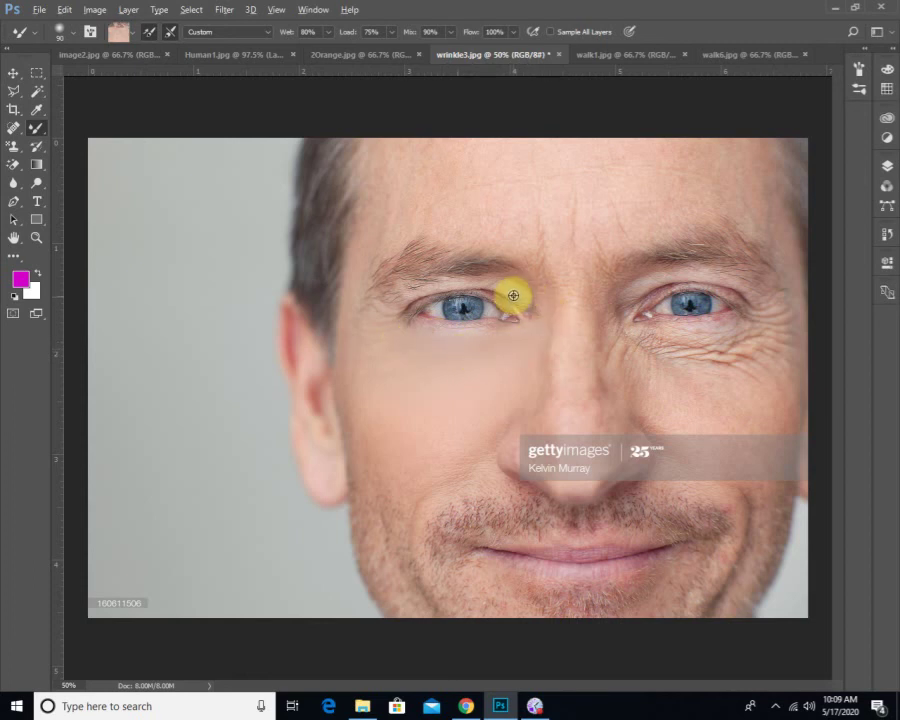
{"action": "left_click", "coordinate": [513, 295], "text": "alt"}
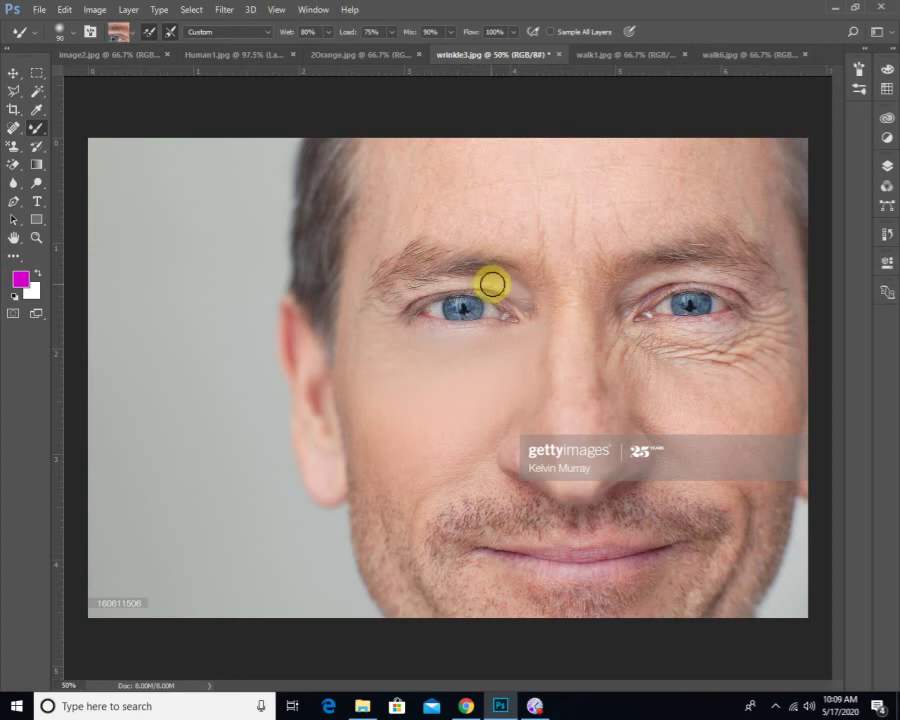
{"action": "mouse_move", "coordinate": [497, 286]}
{"action": "left_mouse_down"}
{"action": "mouse_move", "coordinate": [450, 287]}
{"action": "mouse_move", "coordinate": [480, 284]}
{"action": "left_mouse_up"}
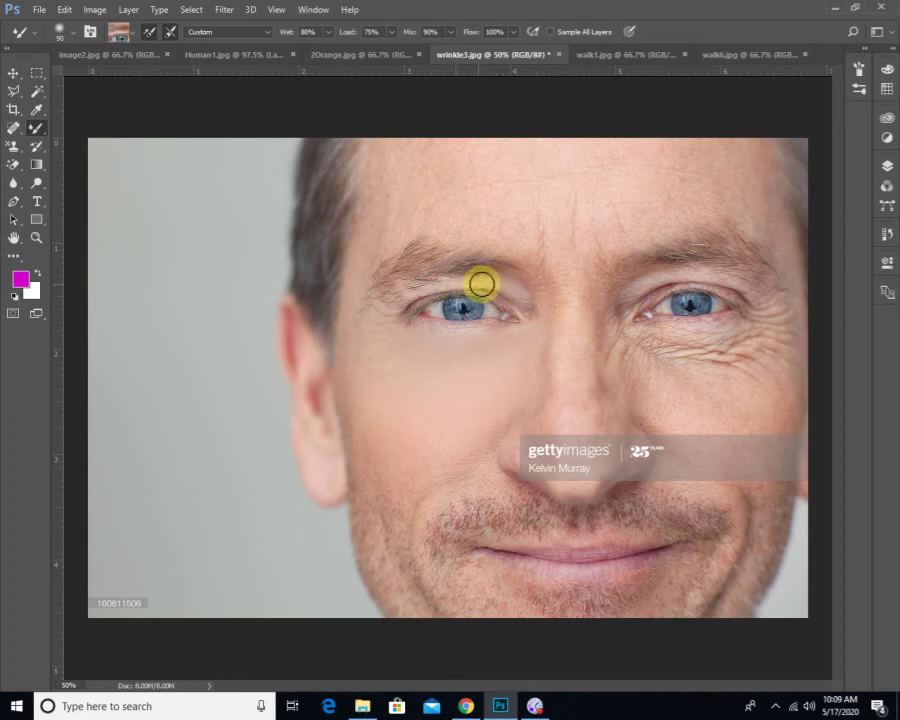
{"action": "left_click", "coordinate": [390, 313], "text": "alt"}
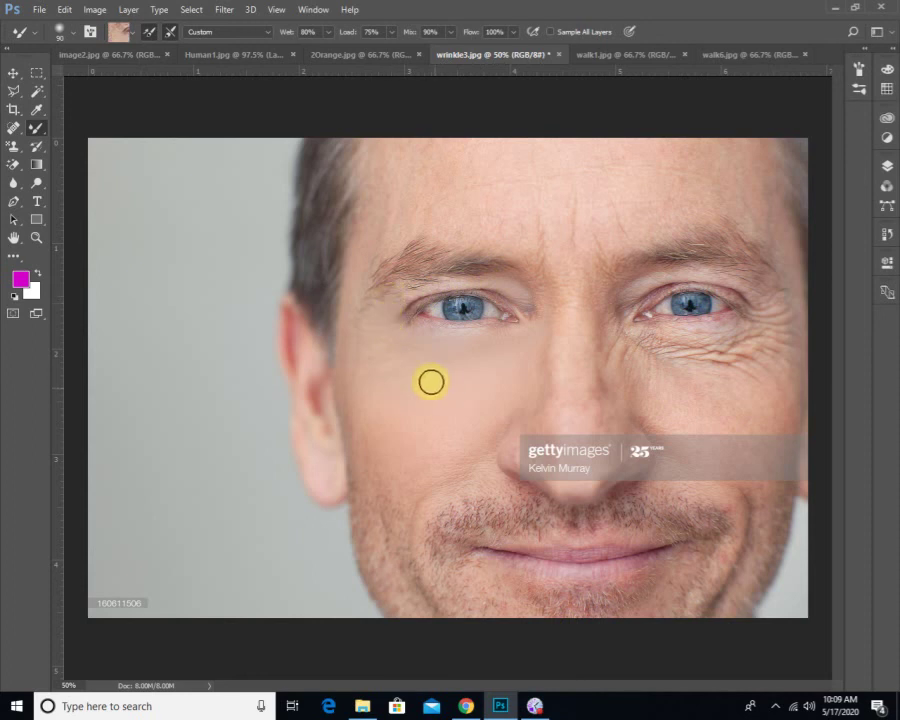
- Blend the left cheek fold and the adjoining side of the nose with freshly sampled skin, using the 90 px Mixer Brush
{"action": "left_click", "coordinate": [462, 460], "text": "alt"}
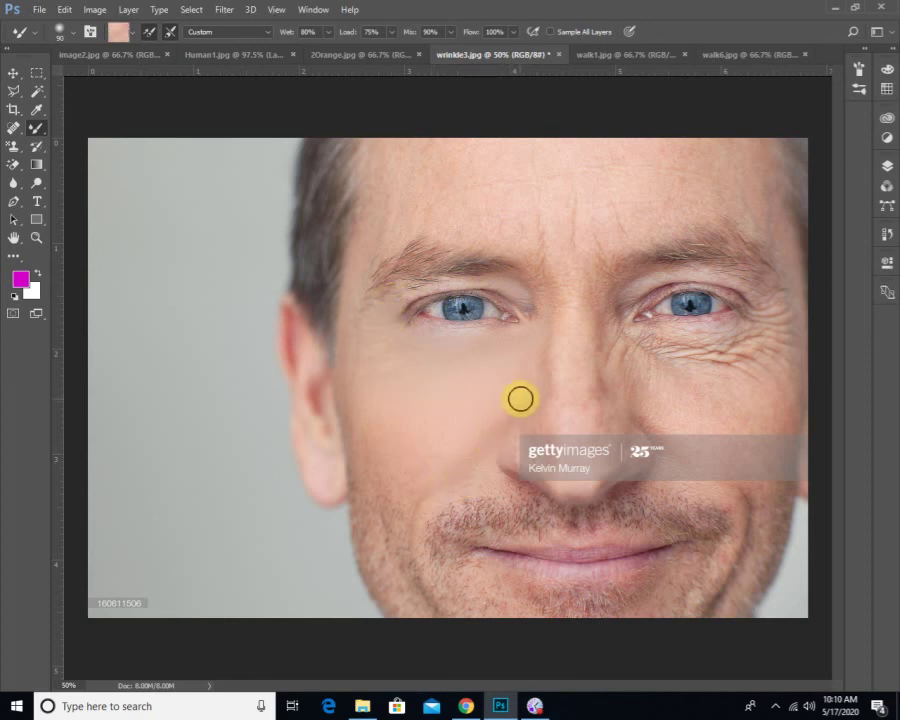
{"action": "left_click", "coordinate": [544, 322], "text": "alt"}
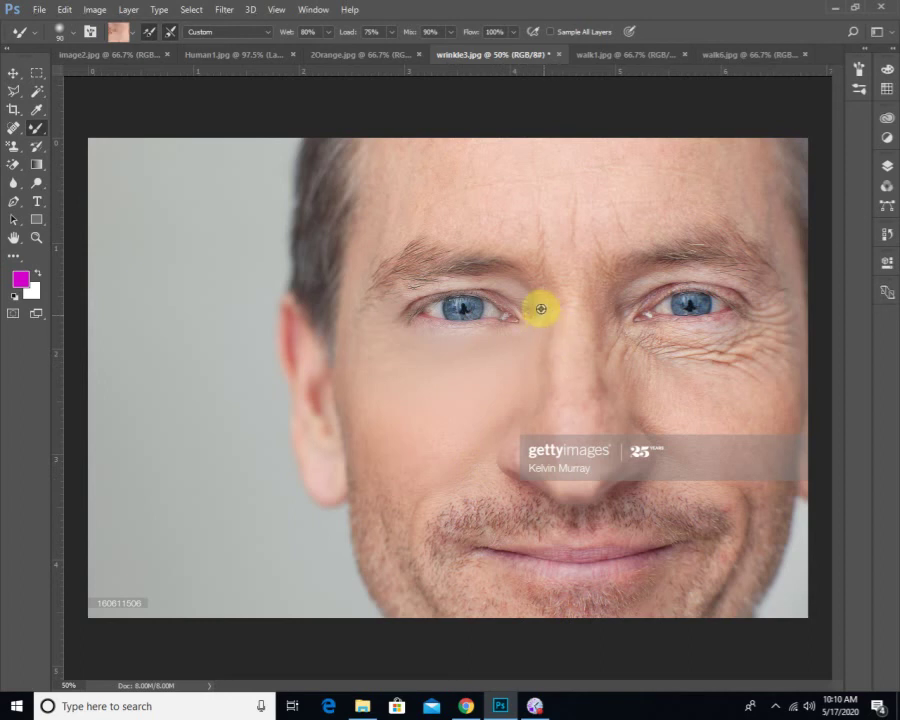
- Smooth the forehead creases above the left eyebrow's inner end with skin sampled from the forehead and between the brows
{"action": "left_click", "coordinate": [529, 237], "text": "alt"}
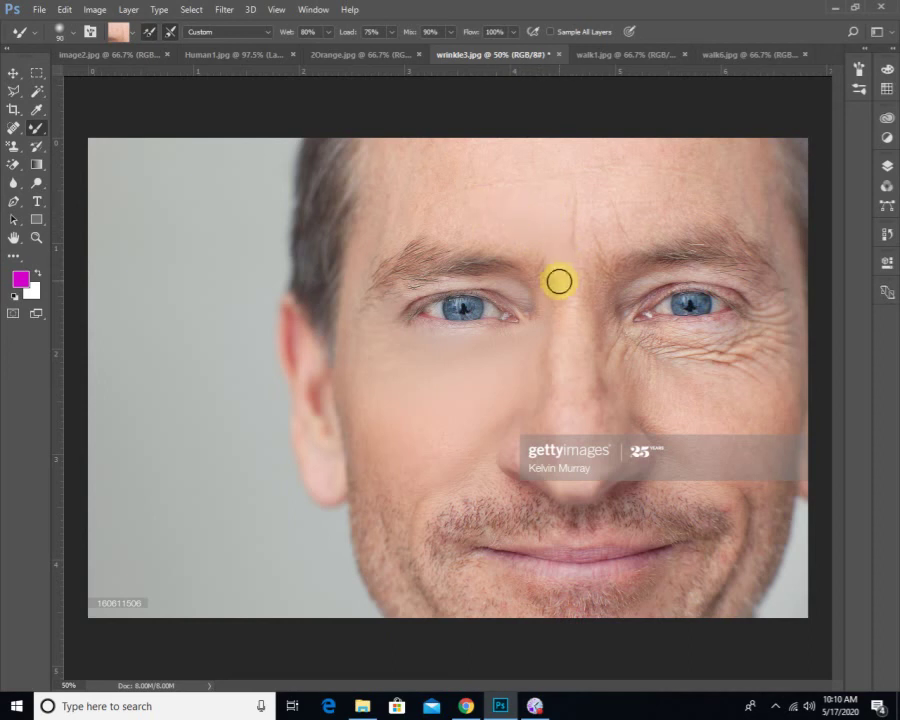
{"action": "left_click", "coordinate": [553, 271], "text": "alt"}
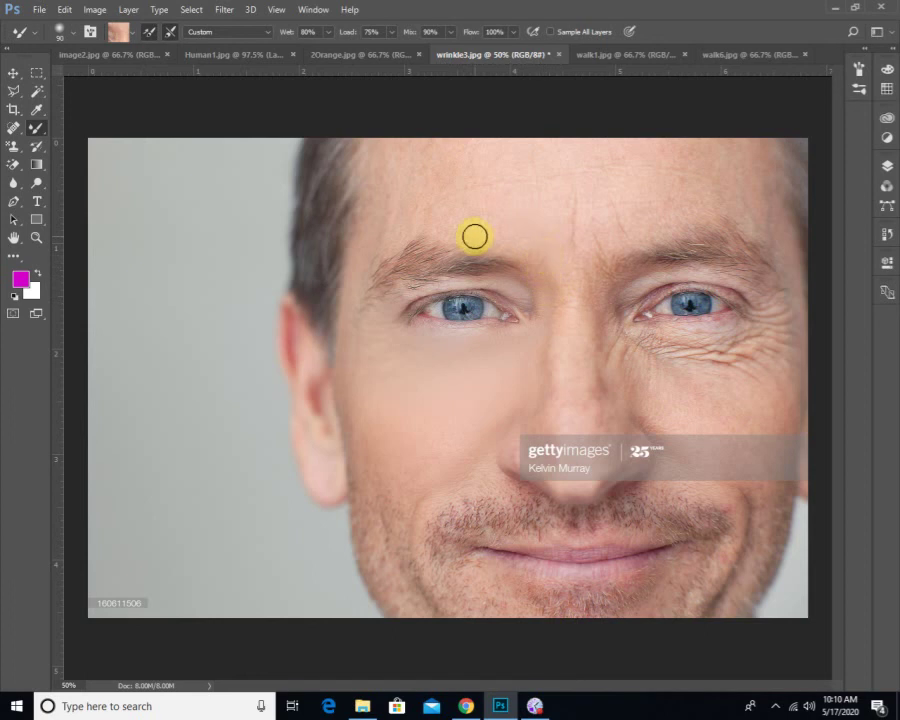
- Smooth the forehead and brow creases and the left eye's outer corner with freshly sampled skin, reducing the Mixer Brush to 45 px
{"action": "left_click", "coordinate": [388, 193], "text": "alt"}
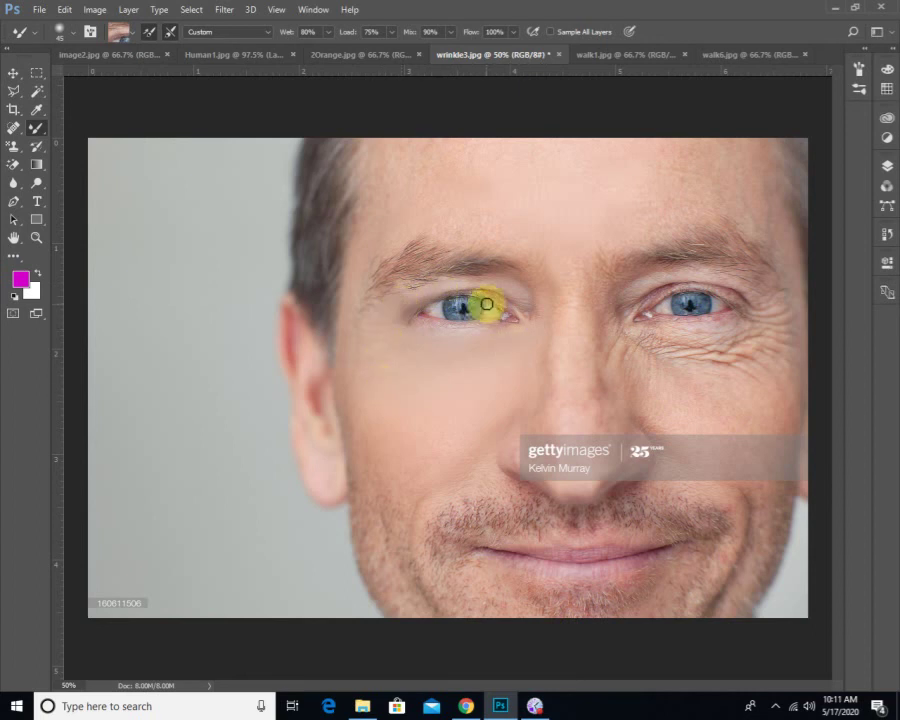
{"action": "left_click", "coordinate": [408, 290], "text": "alt"}
{"action": "mouse_move", "coordinate": [416, 291]}
{"action": "left_mouse_down"}
{"action": "mouse_move", "coordinate": [385, 310]}
{"action": "mouse_move", "coordinate": [380, 325]}
{"action": "mouse_move", "coordinate": [440, 302]}
{"action": "left_mouse_up"}
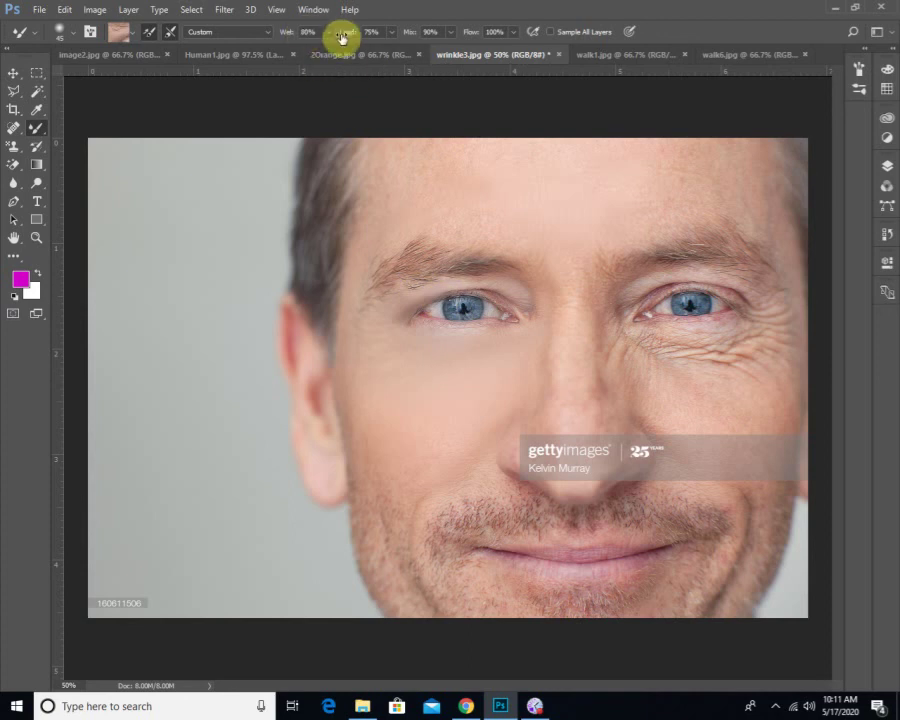
- Set the Mixer Brush's wetness to 50% and blend the forehead above the left eyebrow with sampled skin, using a 150 px brush
{"action": "left_click", "coordinate": [436, 32]}
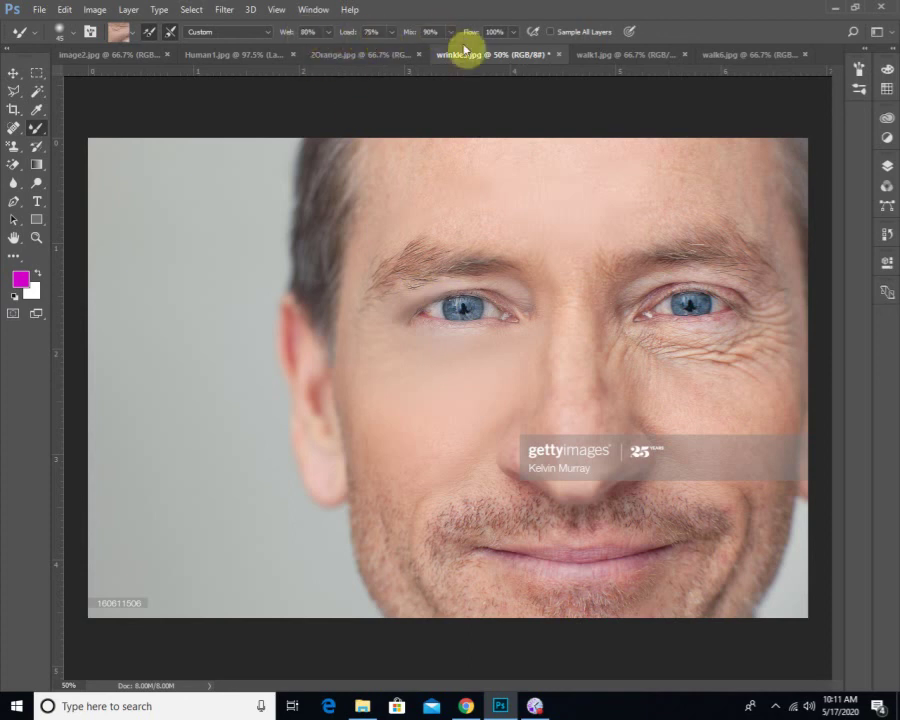
{"action": "left_click", "coordinate": [305, 32]}
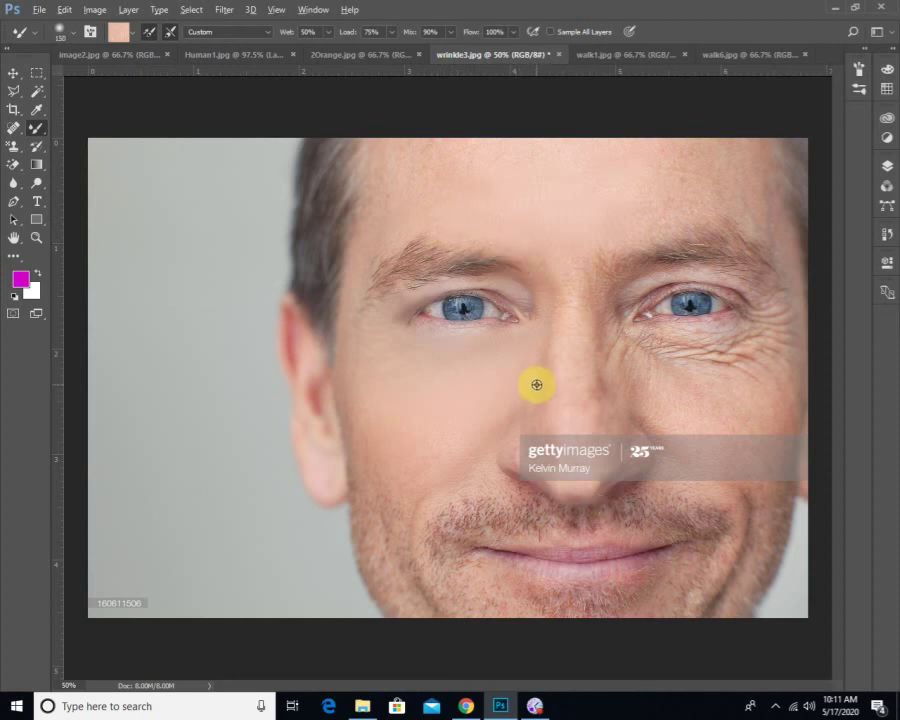
{"action": "left_click", "coordinate": [544, 301], "text": "alt"}
{"action": "mouse_move", "coordinate": [479, 168]}
{"action": "left_mouse_down"}
{"action": "mouse_move", "coordinate": [446, 177]}
{"action": "mouse_move", "coordinate": [504, 152]}
{"action": "mouse_move", "coordinate": [397, 157]}
{"action": "mouse_move", "coordinate": [430, 135]}
{"action": "mouse_move", "coordinate": [531, 171]}
{"action": "mouse_move", "coordinate": [418, 174]}
{"action": "left_mouse_up"}
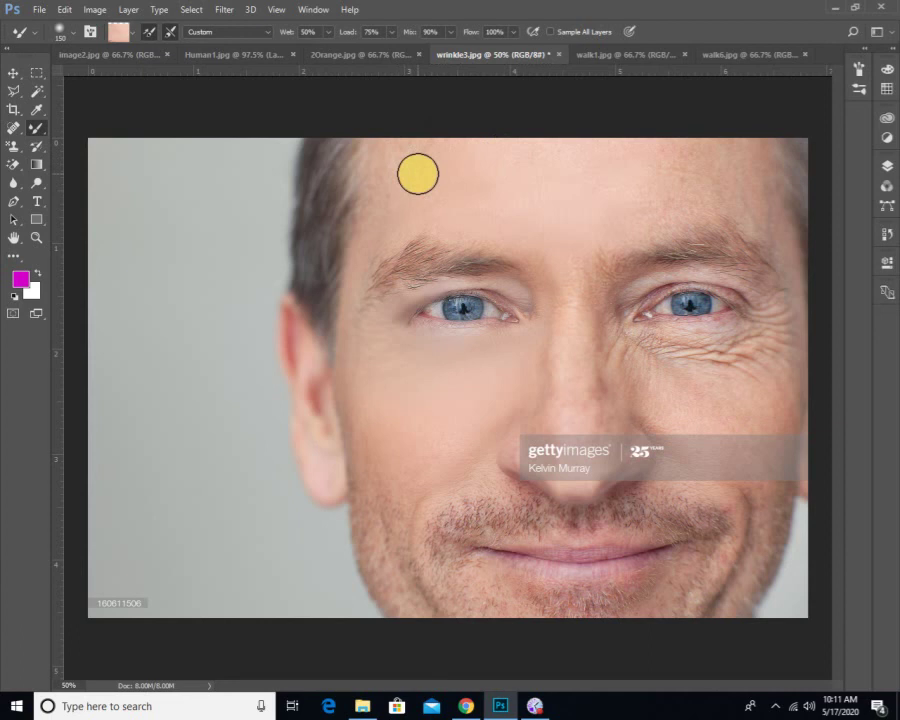
- Blend the left cheek, the forehead above the left brow and the side of the nose with the 150 px Mixer Brush
{"action": "mouse_move", "coordinate": [412, 515]}
{"action": "left_mouse_down"}
{"action": "mouse_move", "coordinate": [405, 484]}
{"action": "mouse_move", "coordinate": [411, 510]}
{"action": "mouse_move", "coordinate": [439, 474]}
{"action": "mouse_move", "coordinate": [413, 529]}
{"action": "mouse_move", "coordinate": [423, 475]}
{"action": "mouse_move", "coordinate": [416, 515]}
{"action": "mouse_move", "coordinate": [422, 495]}
{"action": "mouse_move", "coordinate": [430, 513]}
{"action": "mouse_move", "coordinate": [399, 518]}
{"action": "mouse_move", "coordinate": [477, 488]}
{"action": "mouse_move", "coordinate": [428, 479]}
{"action": "mouse_move", "coordinate": [444, 442]}
{"action": "mouse_move", "coordinate": [466, 458]}
{"action": "mouse_move", "coordinate": [465, 410]}
{"action": "mouse_move", "coordinate": [362, 346]}
{"action": "left_mouse_up"}
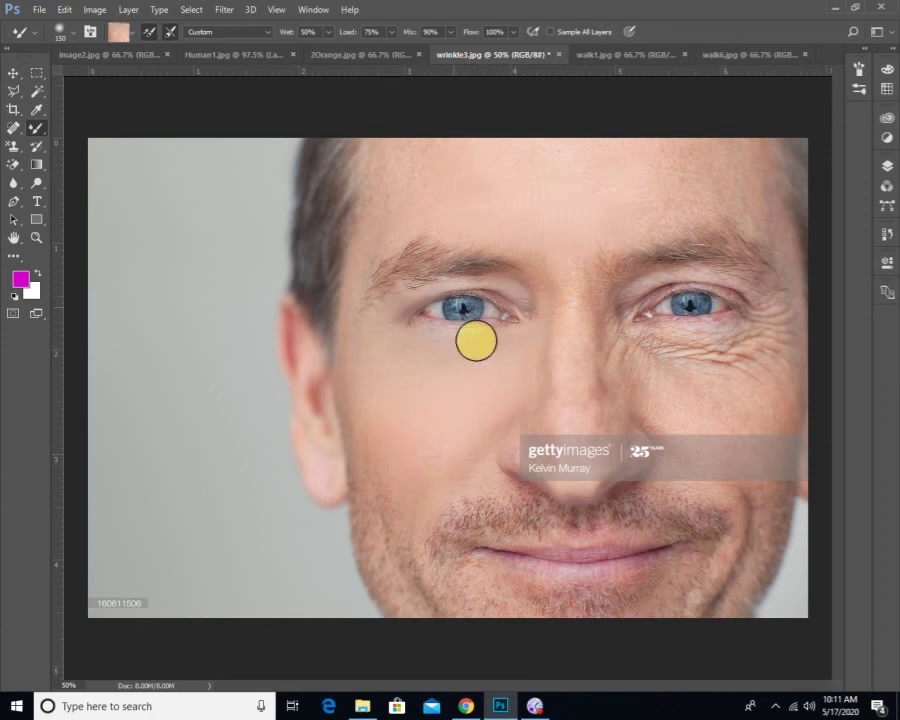
{"action": "mouse_move", "coordinate": [424, 256]}
{"action": "left_mouse_down"}
{"action": "mouse_move", "coordinate": [396, 281]}
{"action": "mouse_move", "coordinate": [502, 270]}
{"action": "mouse_move", "coordinate": [428, 263]}
{"action": "mouse_move", "coordinate": [436, 245]}
{"action": "mouse_move", "coordinate": [460, 253]}
{"action": "mouse_move", "coordinate": [393, 246]}
{"action": "mouse_move", "coordinate": [396, 255]}
{"action": "mouse_move", "coordinate": [435, 182]}
{"action": "mouse_move", "coordinate": [426, 161]}
{"action": "left_mouse_up"}
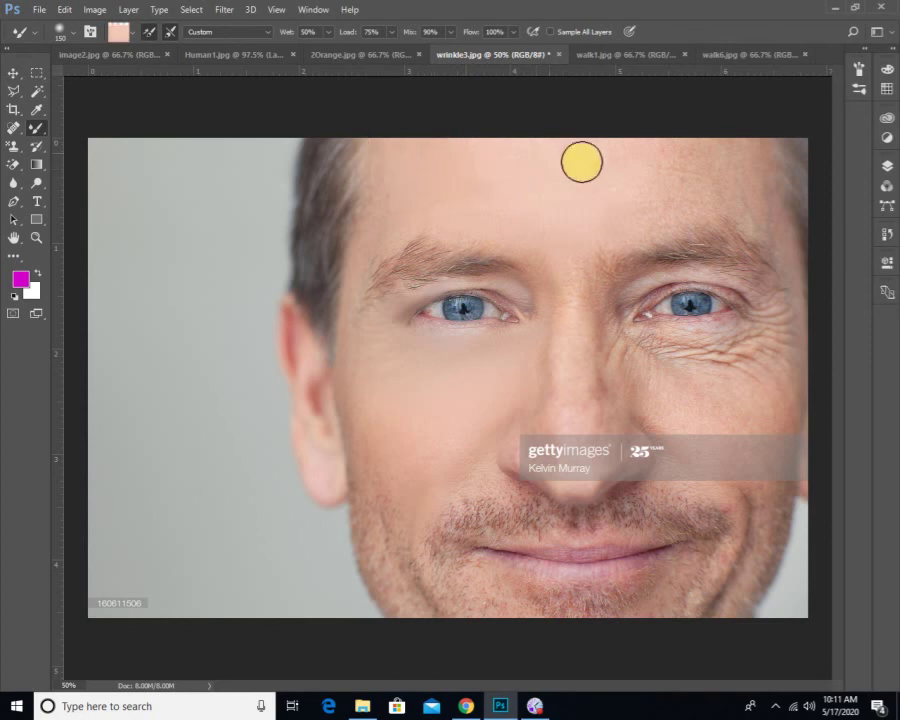
{"action": "mouse_move", "coordinate": [509, 454]}
{"action": "left_mouse_down"}
{"action": "mouse_move", "coordinate": [575, 386]}
{"action": "mouse_move", "coordinate": [520, 440]}
{"action": "left_mouse_up"}
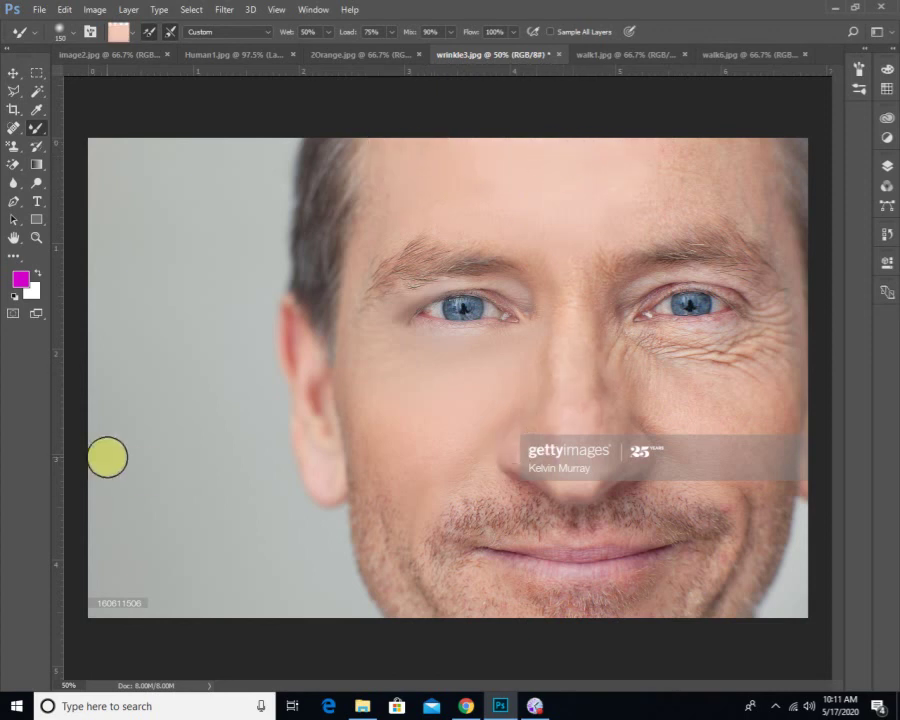
- Soften the photo's left eyebrow and the cheek below it with the Blur Tool at 50% strength
{"action": "right_click", "coordinate": [16, 188]}
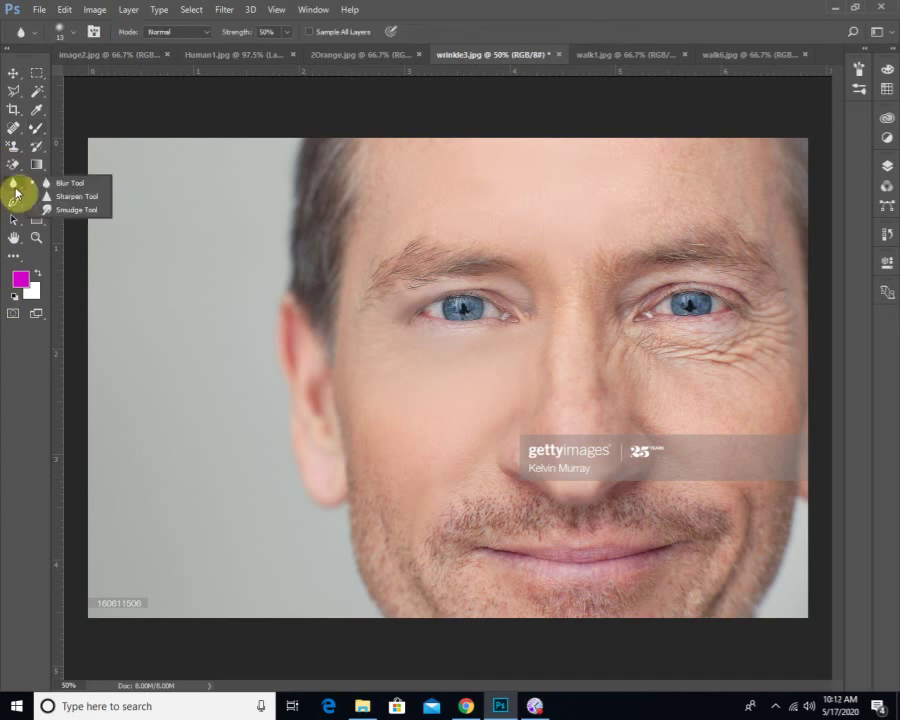
{"action": "left_click", "coordinate": [74, 186]}
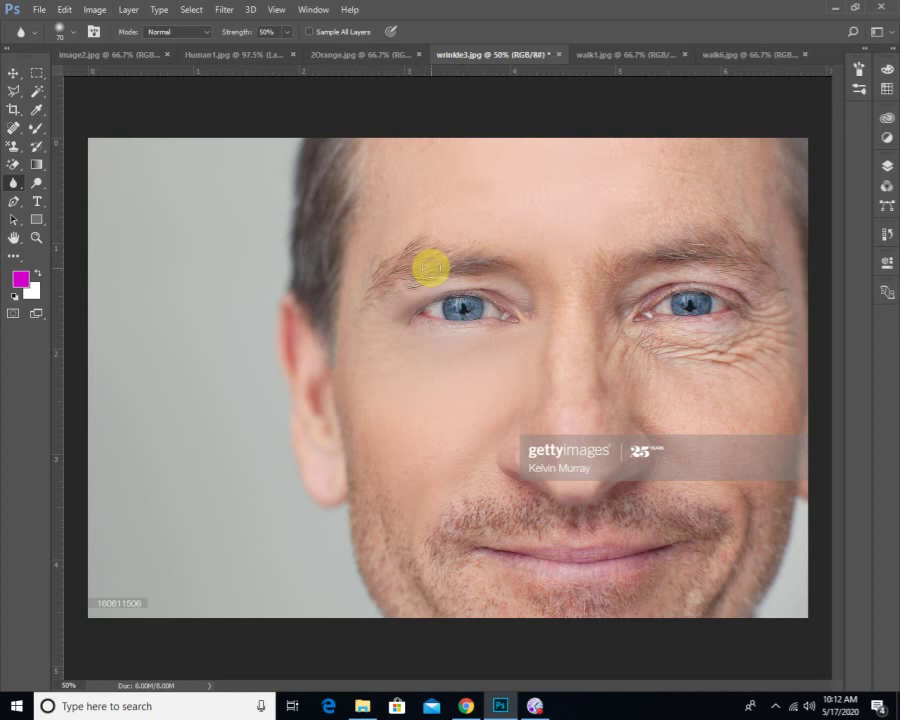
{"action": "mouse_move", "coordinate": [437, 258]}
{"action": "left_mouse_down"}
{"action": "mouse_move", "coordinate": [401, 268]}
{"action": "mouse_move", "coordinate": [454, 262]}
{"action": "mouse_move", "coordinate": [405, 245]}
{"action": "mouse_move", "coordinate": [453, 245]}
{"action": "mouse_move", "coordinate": [419, 253]}
{"action": "mouse_move", "coordinate": [430, 257]}
{"action": "mouse_move", "coordinate": [471, 251]}
{"action": "mouse_move", "coordinate": [399, 284]}
{"action": "mouse_move", "coordinate": [432, 284]}
{"action": "mouse_move", "coordinate": [417, 291]}
{"action": "mouse_move", "coordinate": [484, 269]}
{"action": "mouse_move", "coordinate": [418, 272]}
{"action": "mouse_move", "coordinate": [393, 293]}
{"action": "mouse_move", "coordinate": [381, 293]}
{"action": "mouse_move", "coordinate": [381, 273]}
{"action": "mouse_move", "coordinate": [351, 298]}
{"action": "mouse_move", "coordinate": [450, 247]}
{"action": "mouse_move", "coordinate": [497, 257]}
{"action": "mouse_move", "coordinate": [453, 242]}
{"action": "mouse_move", "coordinate": [394, 251]}
{"action": "mouse_move", "coordinate": [427, 255]}
{"action": "mouse_move", "coordinate": [387, 335]}
{"action": "mouse_move", "coordinate": [479, 349]}
{"action": "mouse_move", "coordinate": [440, 339]}
{"action": "mouse_move", "coordinate": [482, 331]}
{"action": "mouse_move", "coordinate": [488, 308]}
{"action": "mouse_move", "coordinate": [448, 309]}
{"action": "mouse_move", "coordinate": [543, 305]}
{"action": "mouse_move", "coordinate": [409, 328]}
{"action": "mouse_move", "coordinate": [446, 300]}
{"action": "mouse_move", "coordinate": [427, 311]}
{"action": "mouse_move", "coordinate": [526, 299]}
{"action": "mouse_move", "coordinate": [438, 334]}
{"action": "mouse_move", "coordinate": [433, 277]}
{"action": "mouse_move", "coordinate": [486, 271]}
{"action": "mouse_move", "coordinate": [413, 321]}
{"action": "mouse_move", "coordinate": [448, 344]}
{"action": "mouse_move", "coordinate": [448, 411]}
{"action": "left_mouse_up"}
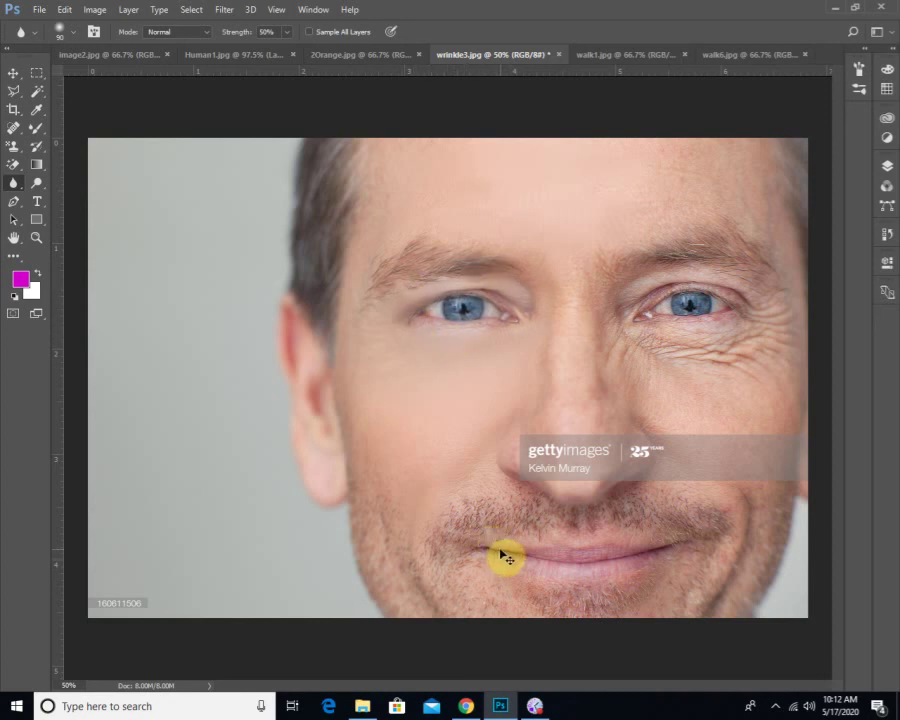
- Blur the skin around the mouth and the left side of the face, enlarging the blur brush to 175 px
{"action": "mouse_move", "coordinate": [505, 558]}
{"action": "left_mouse_down"}
{"action": "mouse_move", "coordinate": [478, 337]}
{"action": "mouse_move", "coordinate": [483, 283]}
{"action": "mouse_move", "coordinate": [472, 269]}
{"action": "mouse_move", "coordinate": [441, 267]}
{"action": "mouse_move", "coordinate": [535, 273]}
{"action": "mouse_move", "coordinate": [529, 314]}
{"action": "mouse_move", "coordinate": [497, 311]}
{"action": "mouse_move", "coordinate": [517, 330]}
{"action": "mouse_move", "coordinate": [426, 350]}
{"action": "mouse_move", "coordinate": [449, 347]}
{"action": "mouse_move", "coordinate": [423, 334]}
{"action": "mouse_move", "coordinate": [446, 342]}
{"action": "mouse_move", "coordinate": [476, 502]}
{"action": "mouse_move", "coordinate": [492, 501]}
{"action": "mouse_move", "coordinate": [488, 514]}
{"action": "mouse_move", "coordinate": [517, 526]}
{"action": "mouse_move", "coordinate": [496, 541]}
{"action": "mouse_move", "coordinate": [490, 528]}
{"action": "mouse_move", "coordinate": [514, 507]}
{"action": "mouse_move", "coordinate": [534, 520]}
{"action": "mouse_move", "coordinate": [478, 505]}
{"action": "mouse_move", "coordinate": [458, 518]}
{"action": "mouse_move", "coordinate": [501, 484]}
{"action": "mouse_move", "coordinate": [465, 513]}
{"action": "mouse_move", "coordinate": [487, 517]}
{"action": "mouse_move", "coordinate": [440, 529]}
{"action": "mouse_move", "coordinate": [478, 500]}
{"action": "mouse_move", "coordinate": [439, 574]}
{"action": "mouse_move", "coordinate": [481, 608]}
{"action": "mouse_move", "coordinate": [406, 547]}
{"action": "mouse_move", "coordinate": [401, 564]}
{"action": "mouse_move", "coordinate": [515, 593]}
{"action": "mouse_move", "coordinate": [467, 549]}
{"action": "mouse_move", "coordinate": [521, 596]}
{"action": "mouse_move", "coordinate": [513, 608]}
{"action": "mouse_move", "coordinate": [522, 609]}
{"action": "mouse_move", "coordinate": [542, 574]}
{"action": "mouse_move", "coordinate": [564, 603]}
{"action": "mouse_move", "coordinate": [548, 637]}
{"action": "mouse_move", "coordinate": [405, 625]}
{"action": "mouse_move", "coordinate": [463, 586]}
{"action": "mouse_move", "coordinate": [535, 497]}
{"action": "mouse_move", "coordinate": [544, 535]}
{"action": "mouse_move", "coordinate": [530, 499]}
{"action": "mouse_move", "coordinate": [546, 521]}
{"action": "mouse_move", "coordinate": [473, 489]}
{"action": "mouse_move", "coordinate": [400, 497]}
{"action": "mouse_move", "coordinate": [290, 375]}
{"action": "mouse_move", "coordinate": [330, 211]}
{"action": "mouse_move", "coordinate": [368, 162]}
{"action": "mouse_move", "coordinate": [371, 243]}
{"action": "mouse_move", "coordinate": [407, 161]}
{"action": "mouse_move", "coordinate": [399, 172]}
{"action": "mouse_move", "coordinate": [408, 251]}
{"action": "mouse_move", "coordinate": [420, 265]}
{"action": "mouse_move", "coordinate": [490, 249]}
{"action": "mouse_move", "coordinate": [520, 255]}
{"action": "mouse_move", "coordinate": [368, 301]}
{"action": "mouse_move", "coordinate": [398, 342]}
{"action": "mouse_move", "coordinate": [466, 305]}
{"action": "mouse_move", "coordinate": [404, 323]}
{"action": "mouse_move", "coordinate": [490, 328]}
{"action": "mouse_move", "coordinate": [530, 428]}
{"action": "mouse_move", "coordinate": [566, 277]}
{"action": "mouse_move", "coordinate": [642, 650]}
{"action": "left_mouse_up"}
{"action": "key", "text": "bracketright"}
{"action": "key", "text": "bracketright"}
{"action": "key", "text": "bracketright"}
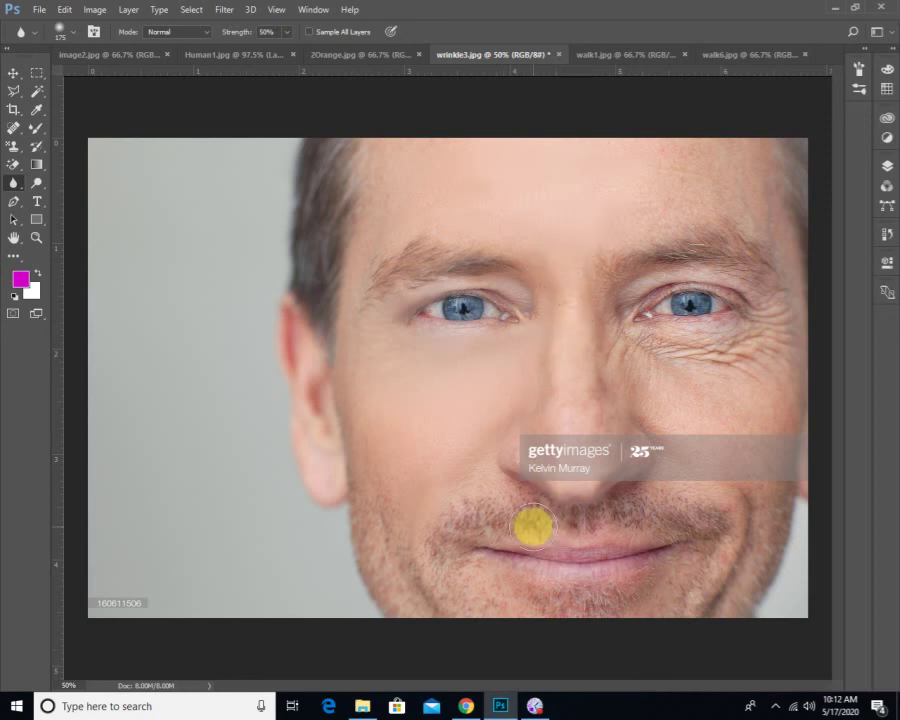
{"action": "mouse_move", "coordinate": [532, 526]}
{"action": "left_mouse_down"}
{"action": "mouse_move", "coordinate": [426, 343]}
{"action": "mouse_move", "coordinate": [363, 330]}
{"action": "mouse_move", "coordinate": [366, 354]}
{"action": "mouse_move", "coordinate": [159, 287]}
{"action": "mouse_move", "coordinate": [111, 203]}
{"action": "left_mouse_up"}
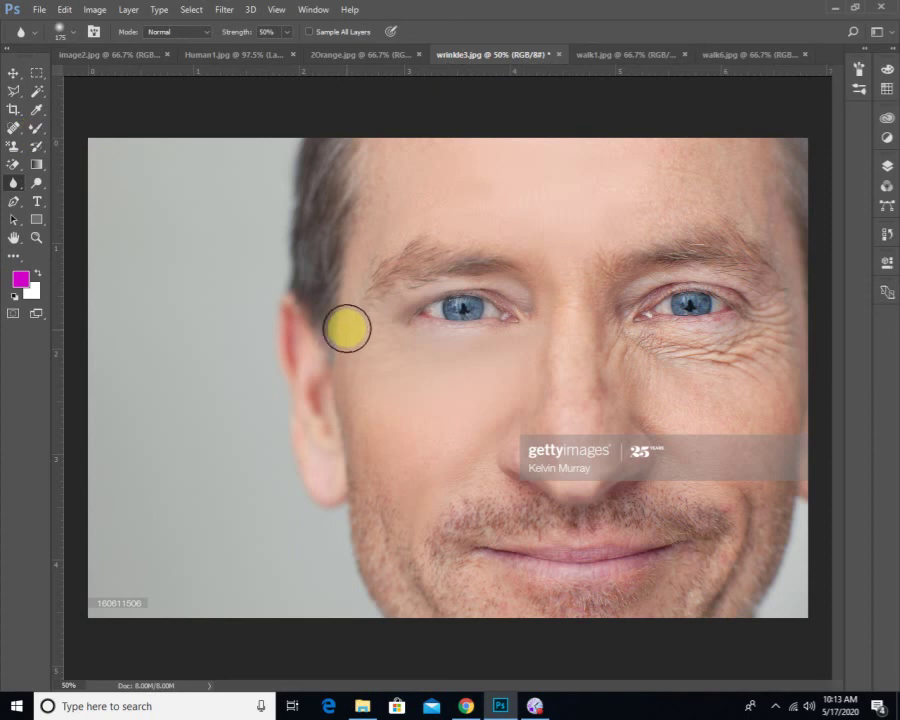
- Restore some original skin texture under the left eye with the History Brush at 25% opacity, and lower its opacity to 10%
{"action": "left_click", "coordinate": [36, 148]}
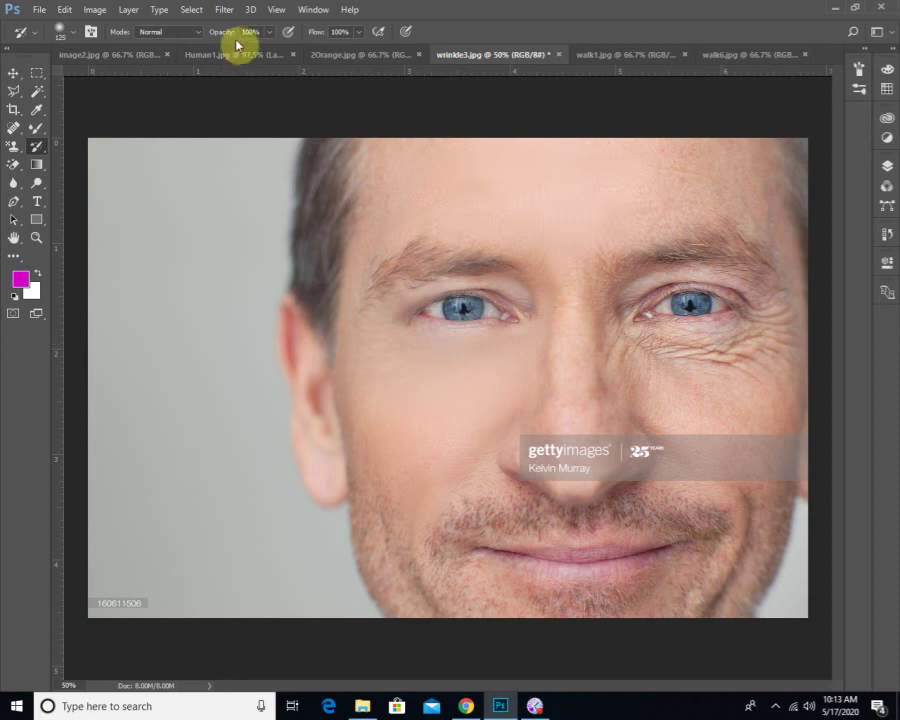
{"action": "left_click", "coordinate": [270, 33]}
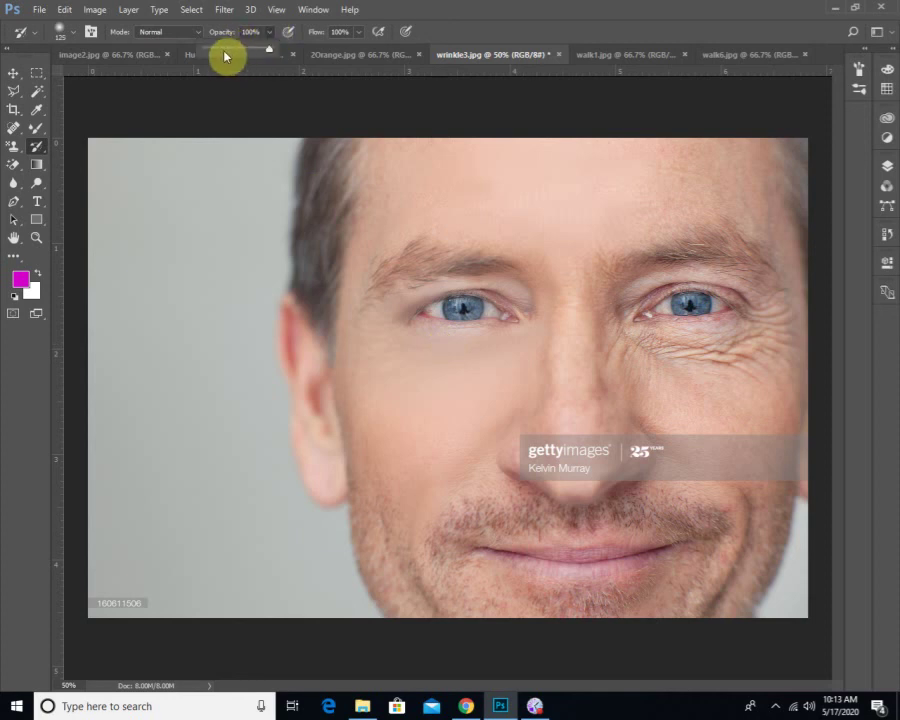
{"action": "left_click_drag", "start_coordinate": [222, 52], "coordinate": [220, 52]}
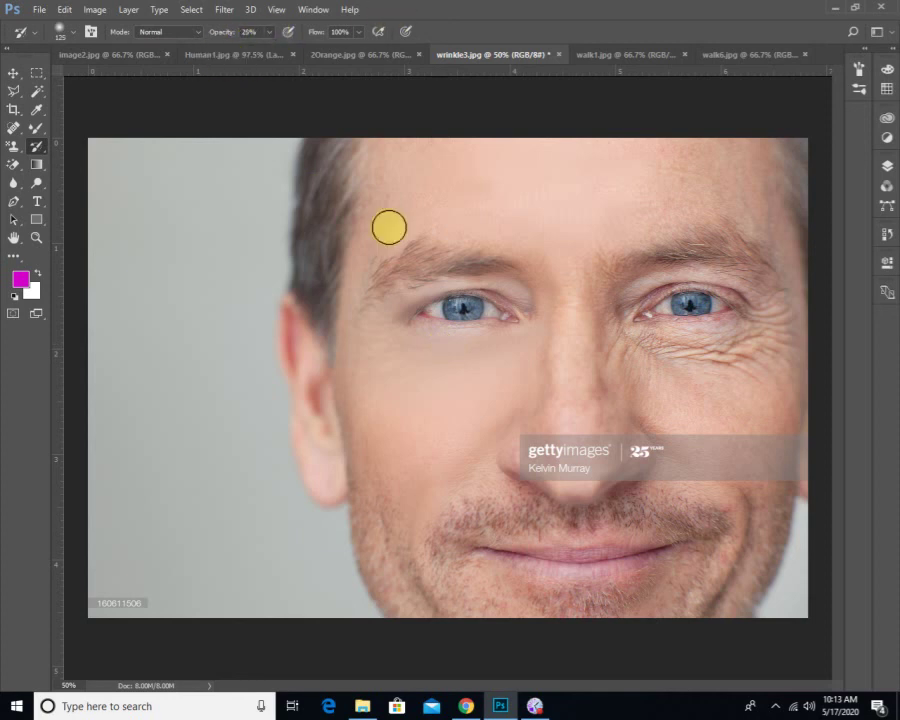
{"action": "left_click", "coordinate": [432, 331]}
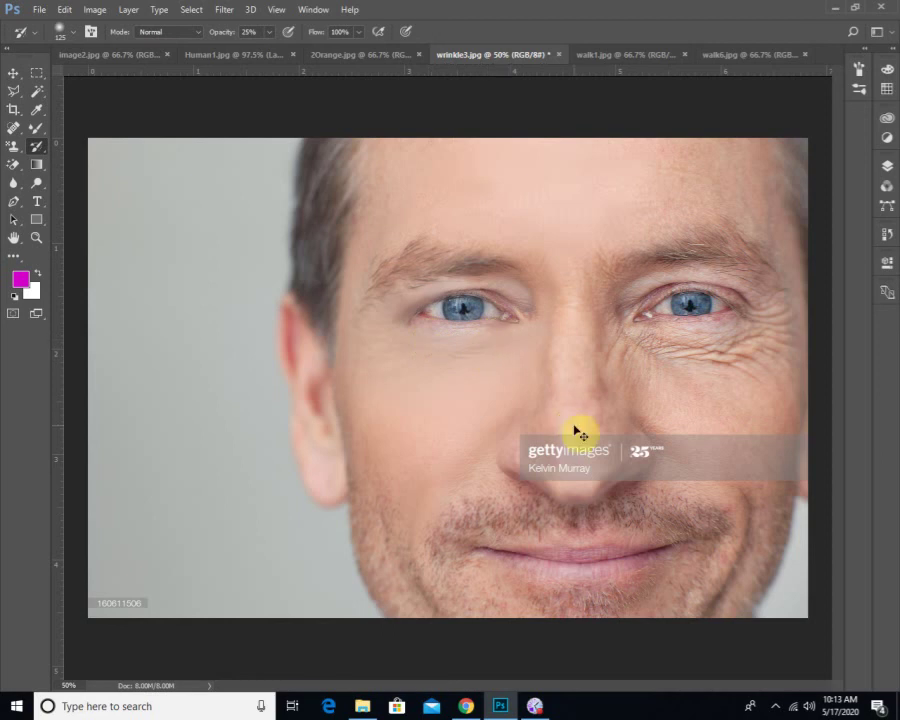
{"action": "left_click", "coordinate": [268, 34]}
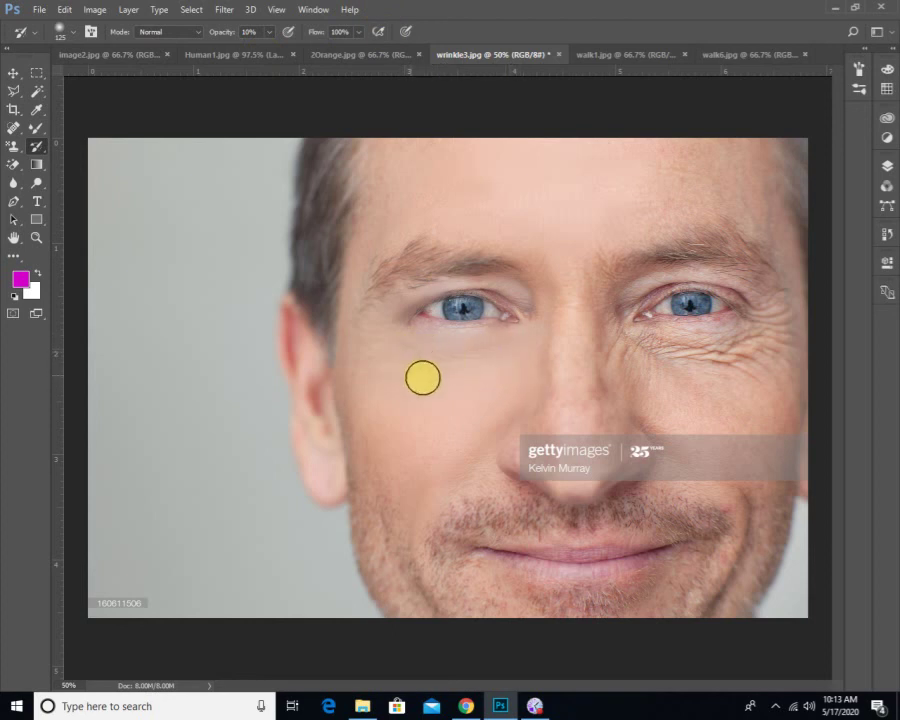
- Switch back to the Mixer Brush and revert Human1.jpg to its saved version
{"action": "left_click", "coordinate": [36, 131]}
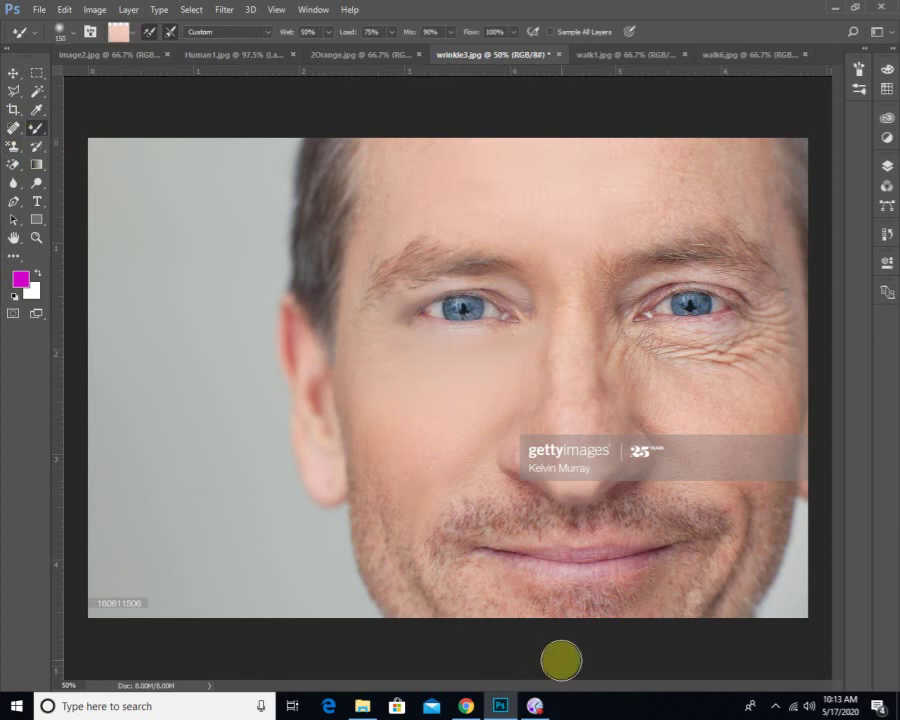
{"action": "left_click", "coordinate": [625, 56]}
{"action": "left_click", "coordinate": [737, 56]}
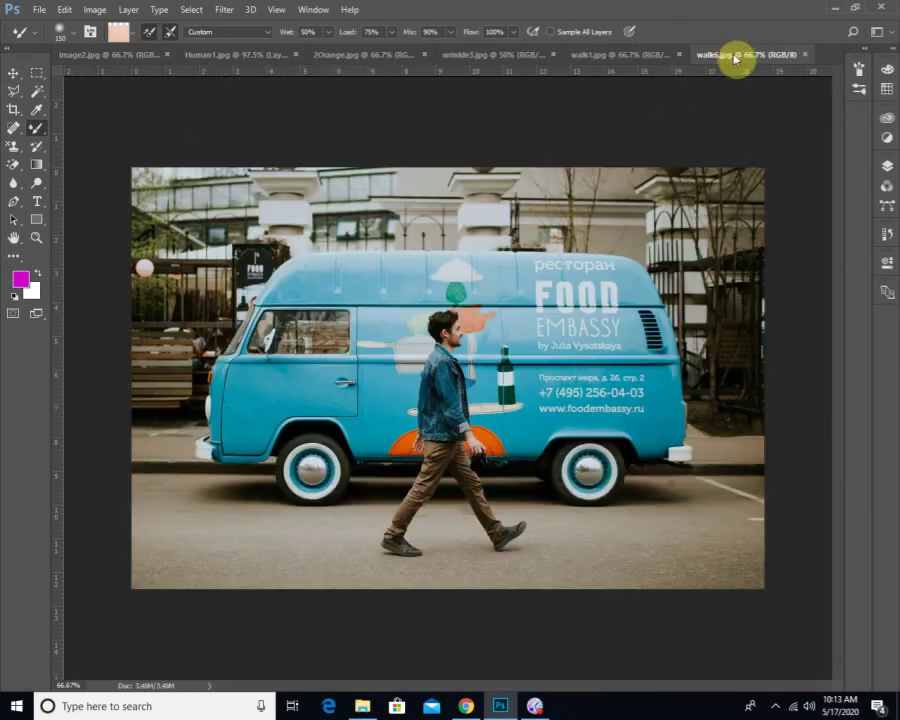
{"action": "left_click", "coordinate": [350, 57]}
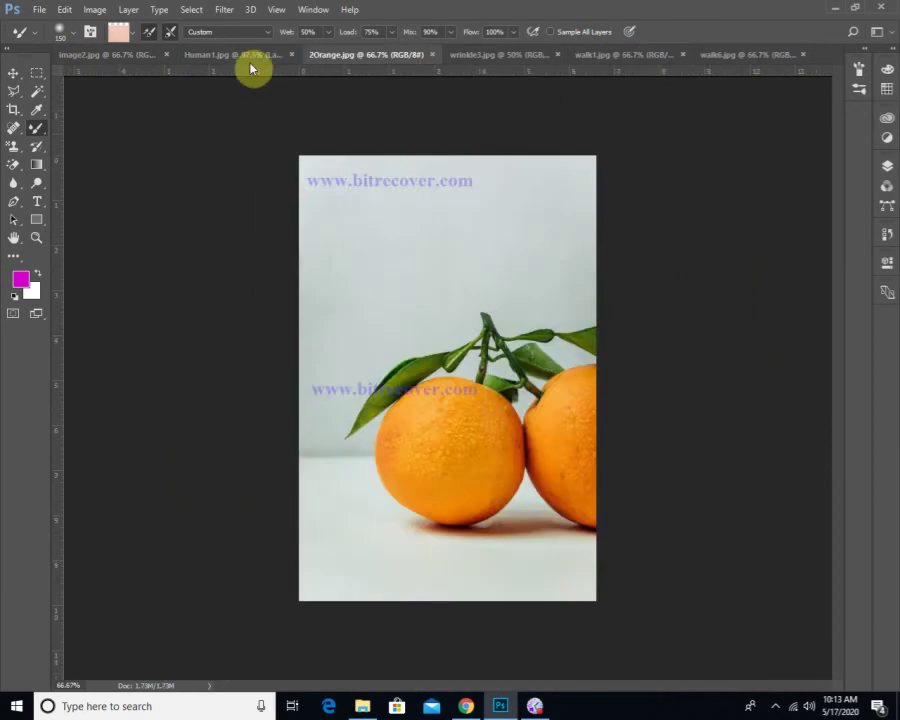
{"action": "left_click", "coordinate": [244, 58]}
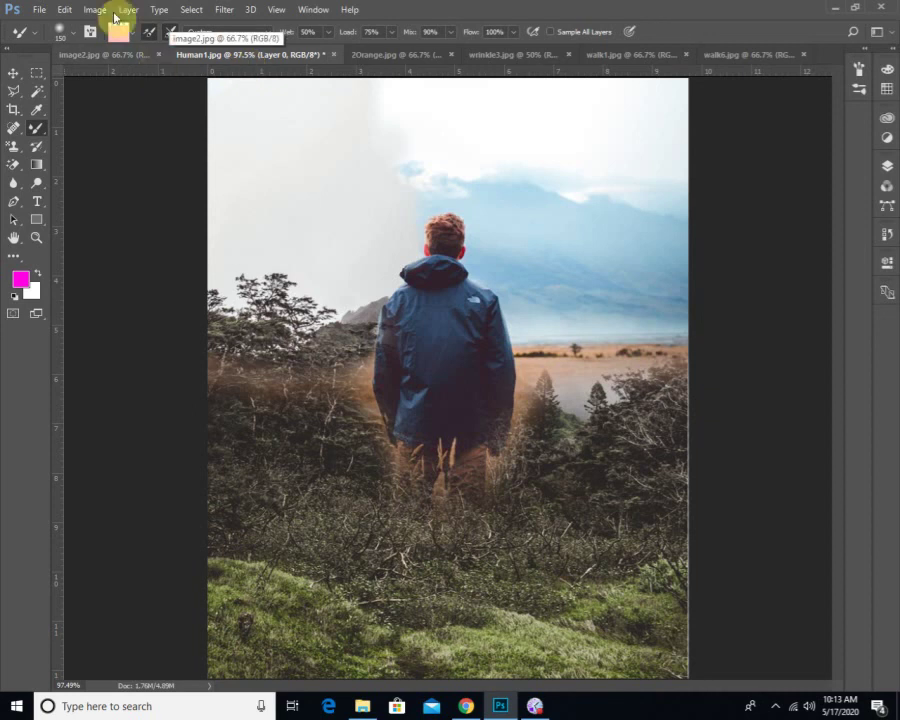
{"action": "left_click", "coordinate": [45, 11]}
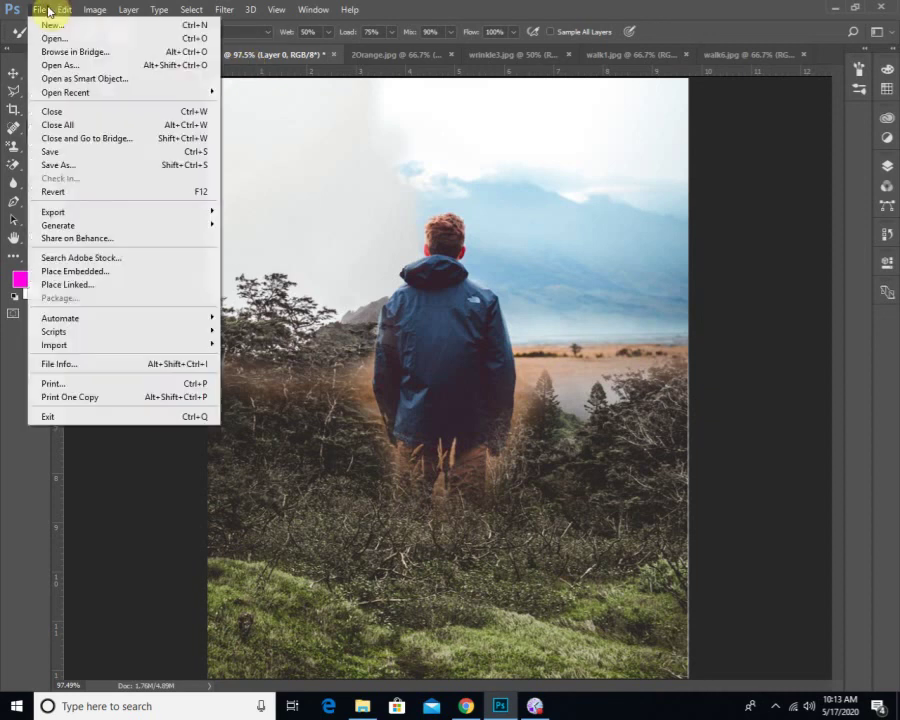
{"action": "left_click", "coordinate": [72, 191]}
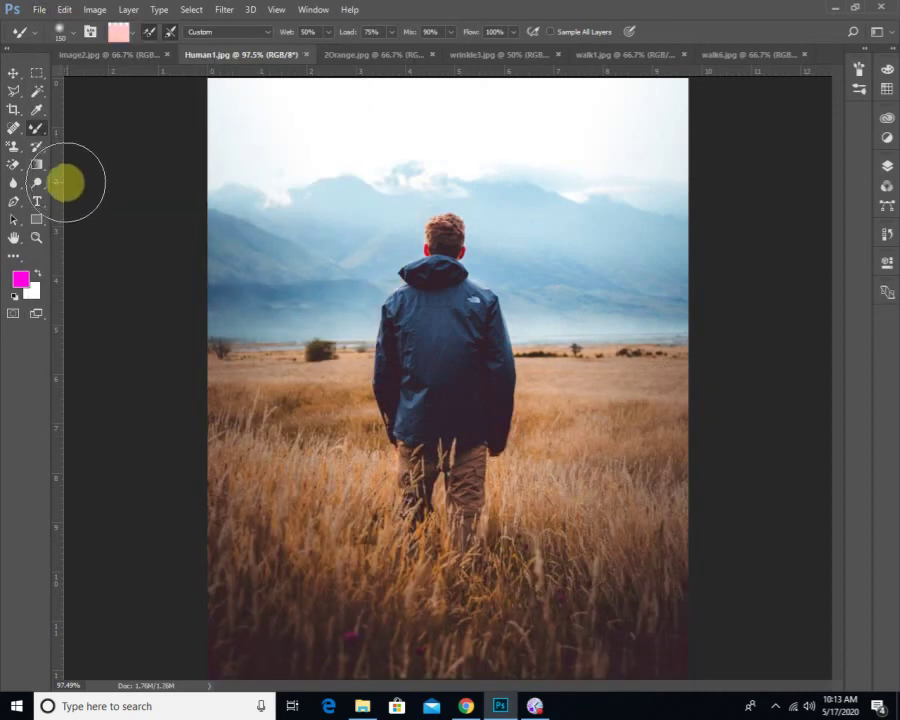
{"action": "right_click", "coordinate": [35, 133]}
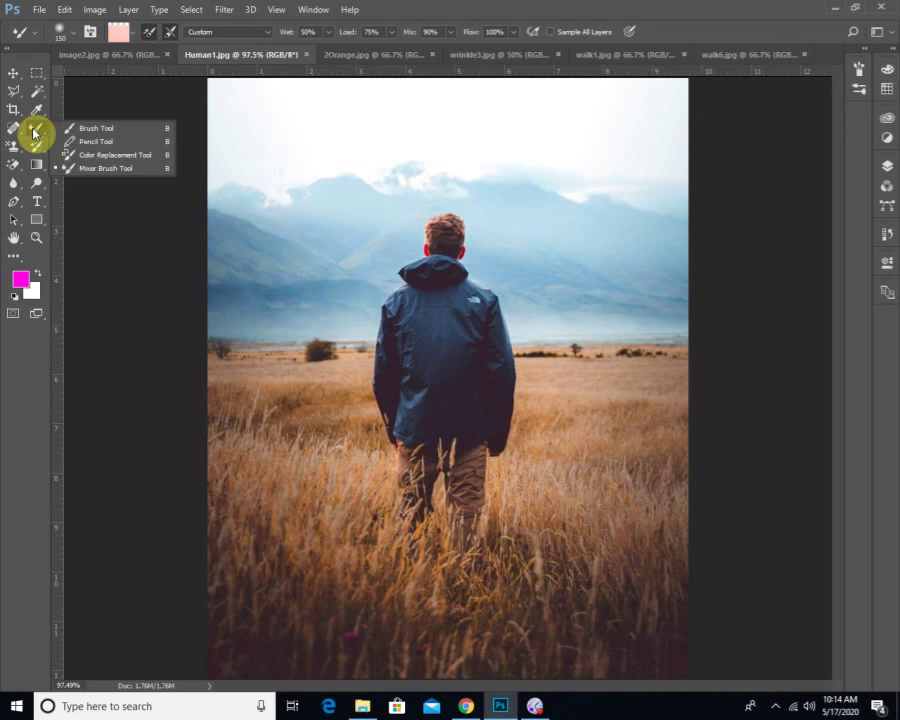
{"action": "left_click", "coordinate": [35, 133]}
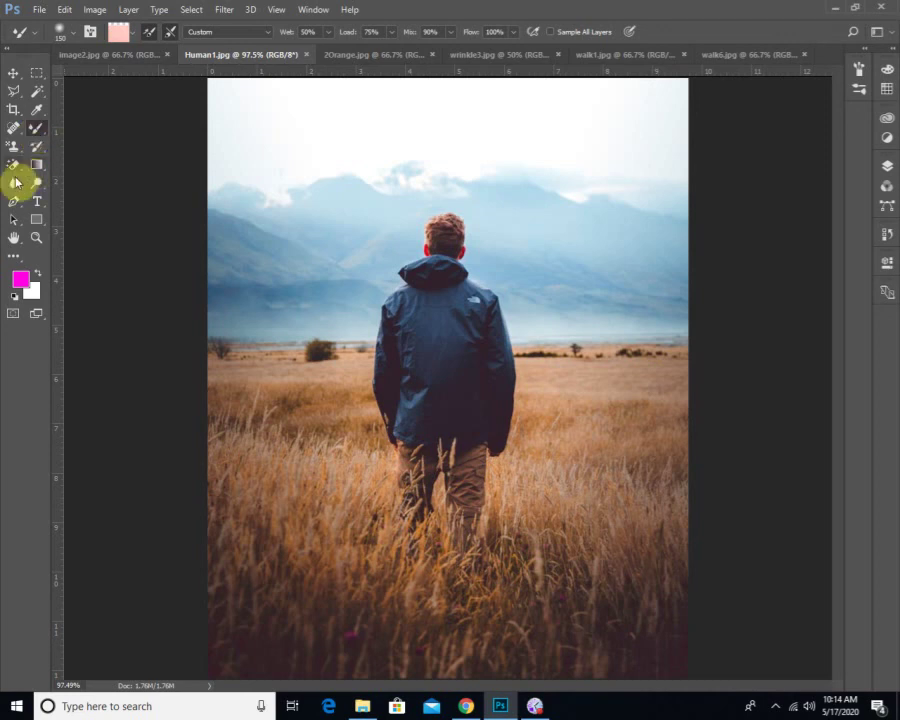
{"action": "left_click", "coordinate": [14, 187]}
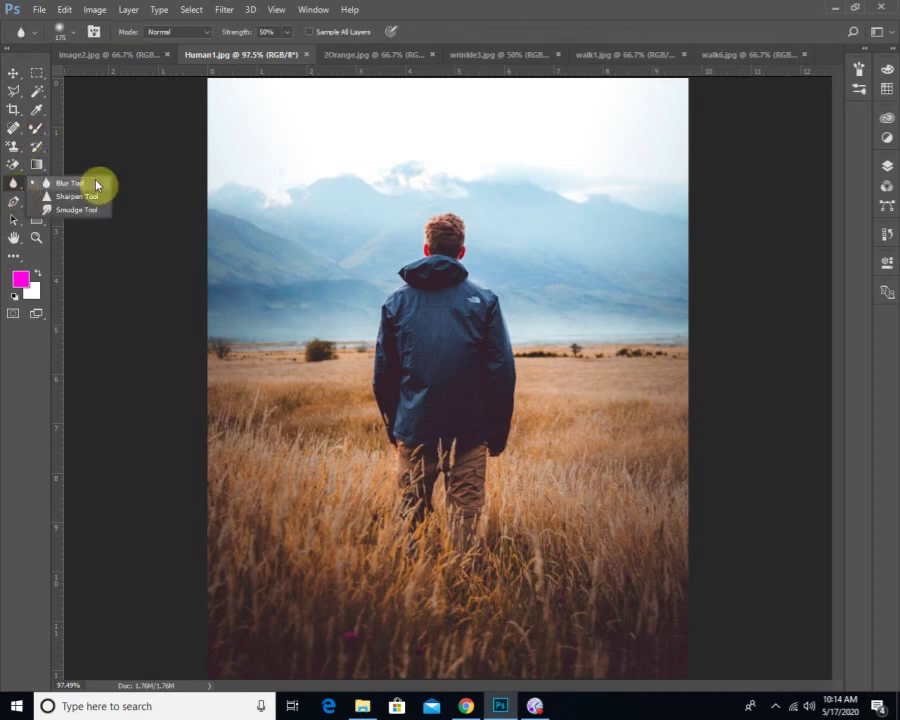
{"action": "left_click", "coordinate": [95, 196]}
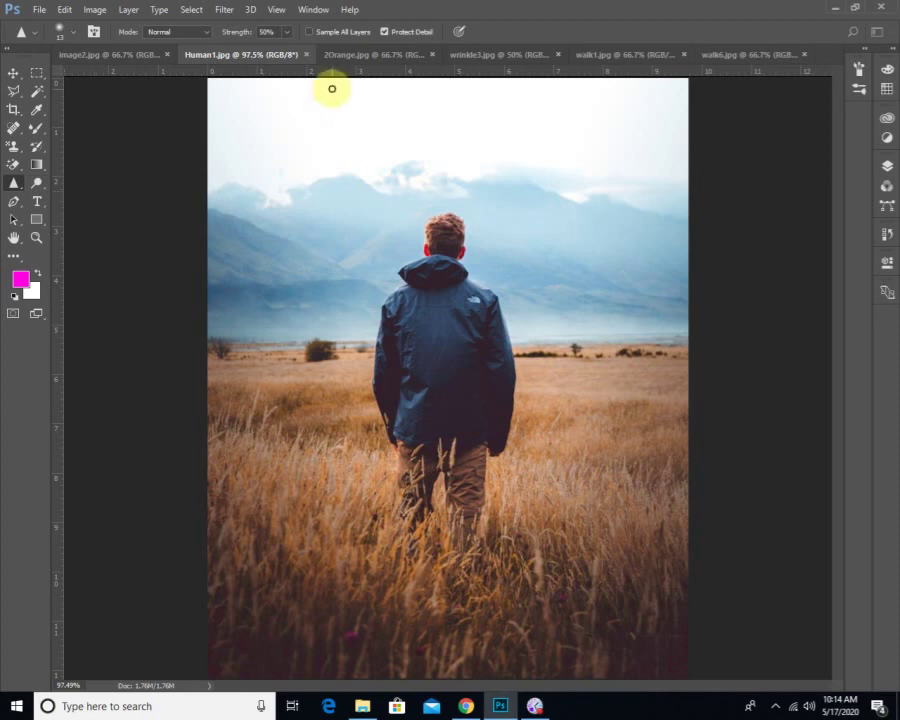
- Bring up 2Orange.jpg at 100% zoom with the oranges in view and choose the Blur Tool
{"action": "left_click", "coordinate": [378, 55]}
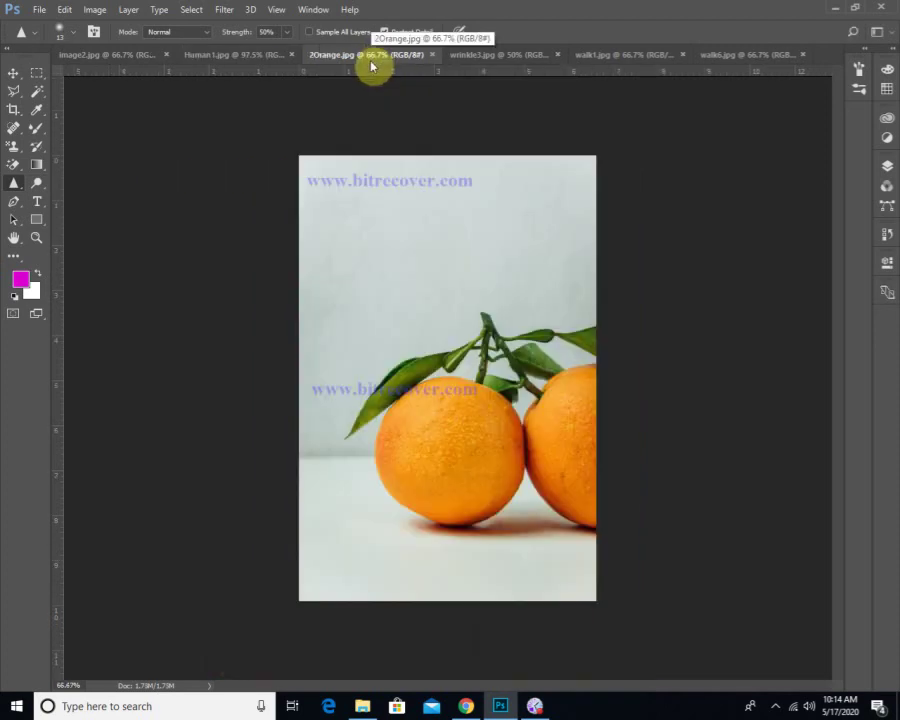
{"action": "scroll", "coordinate": [429, 404], "scroll_direction": "up", "scroll_amount": 3}
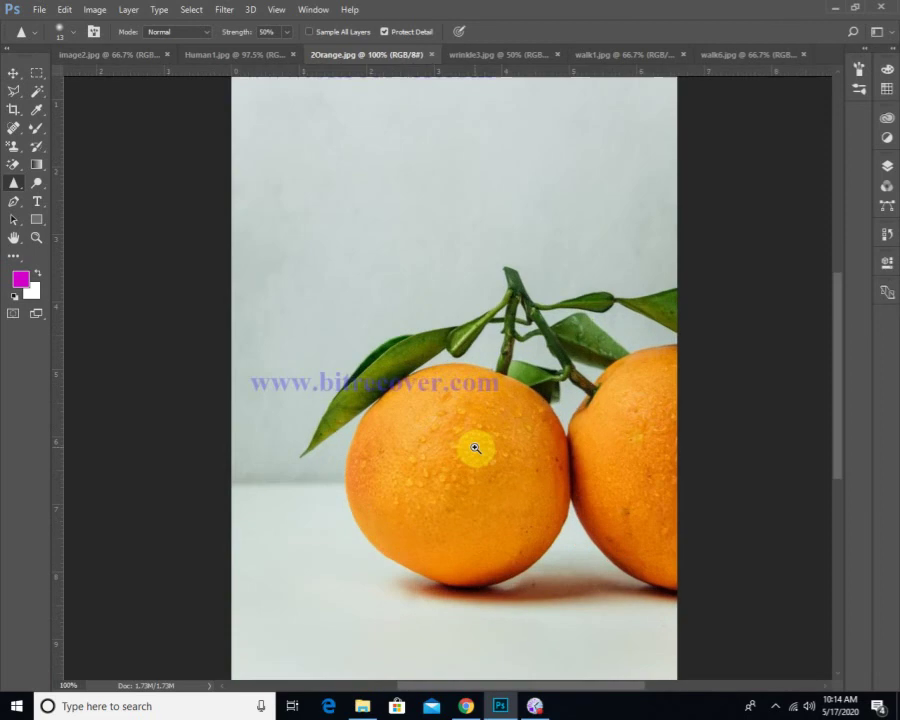
{"action": "left_click_drag", "start_coordinate": [478, 446], "coordinate": [462, 335]}
{"action": "scroll", "coordinate": [463, 337], "scroll_direction": "down", "scroll_amount": 1}
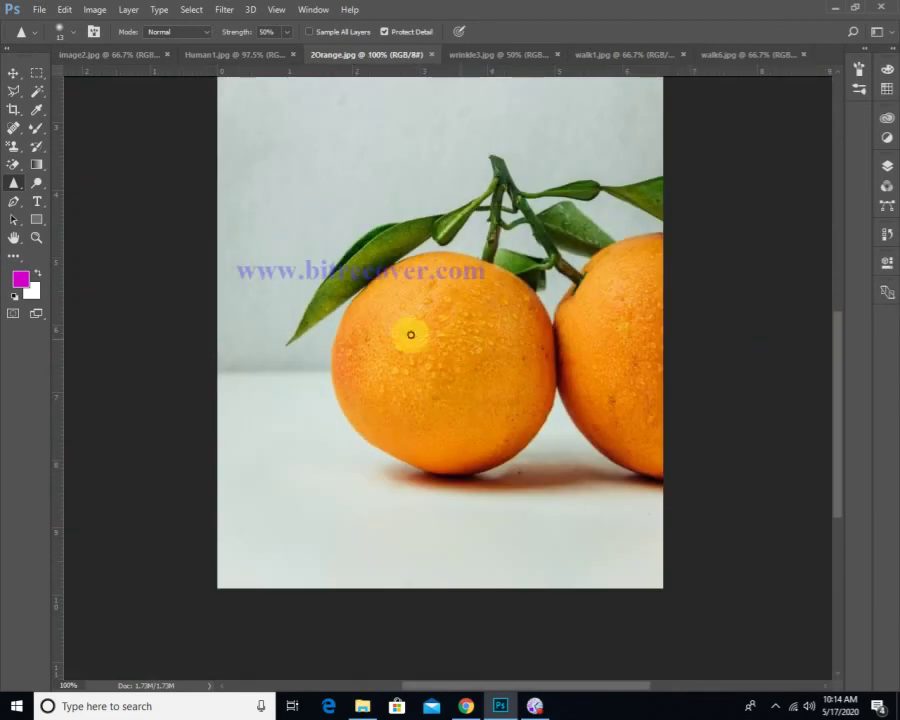
{"action": "right_click", "coordinate": [13, 185]}
{"action": "left_click", "coordinate": [75, 184]}
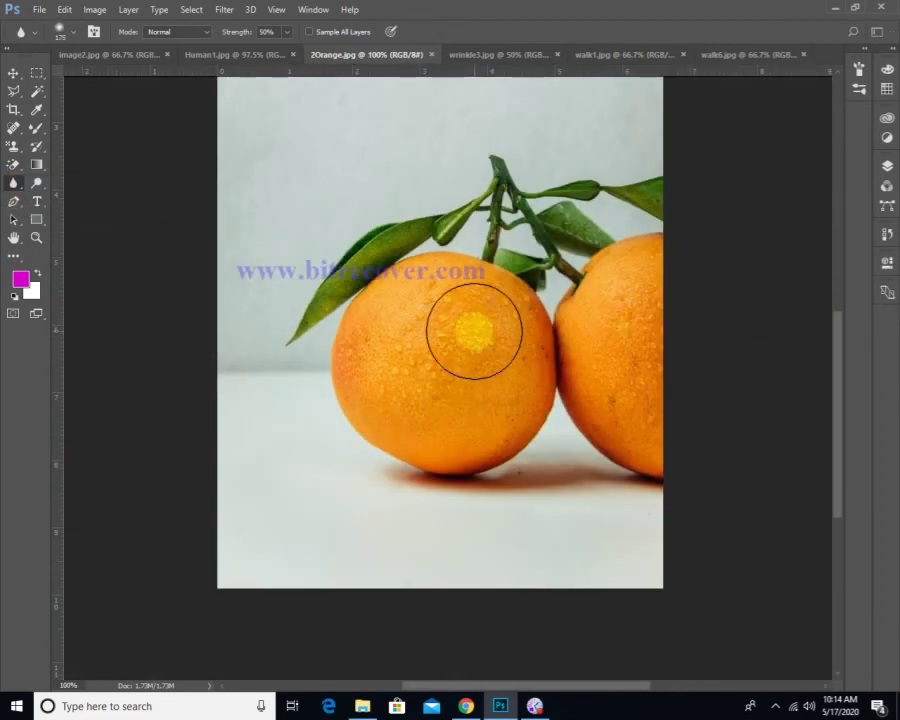
- Blur the whole left orange's surface with a 250 px brush at 50% strength
{"action": "key", "text": "bracketright"}
{"action": "key", "text": "bracketright"}
{"action": "key", "text": "bracketright"}
{"action": "key", "text": "bracketright"}
{"action": "key", "text": "bracketright"}
{"action": "key", "text": "bracketright"}
{"action": "key", "text": "bracketright"}
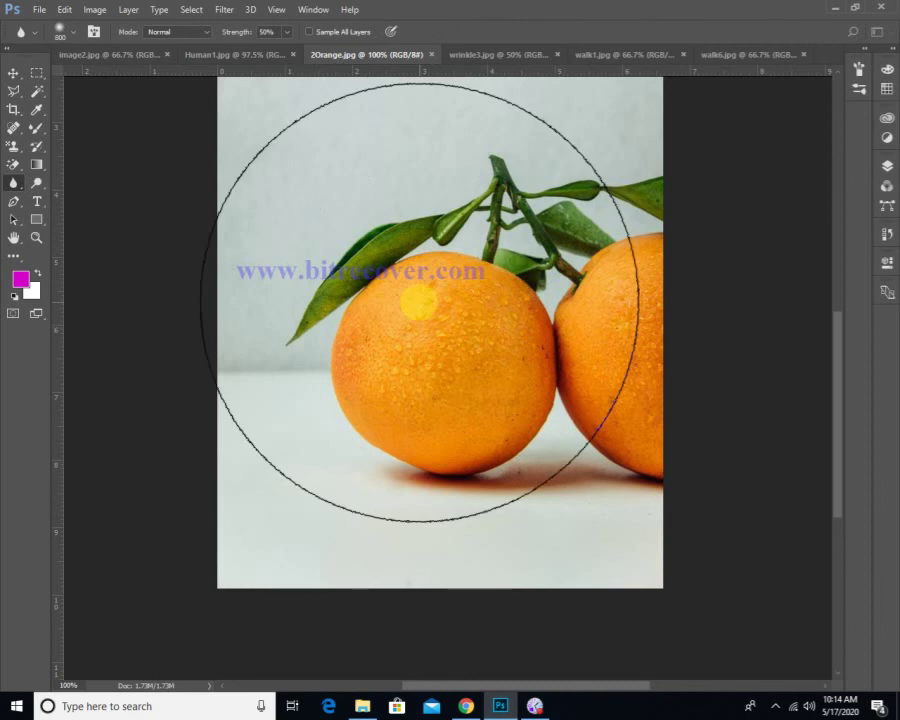
{"action": "key", "text": "bracketleft"}
{"action": "key", "text": "bracketleft"}
{"action": "key", "text": "bracketleft"}
{"action": "key", "text": "bracketleft"}
{"action": "key", "text": "bracketleft"}
{"action": "key", "text": "bracketleft"}
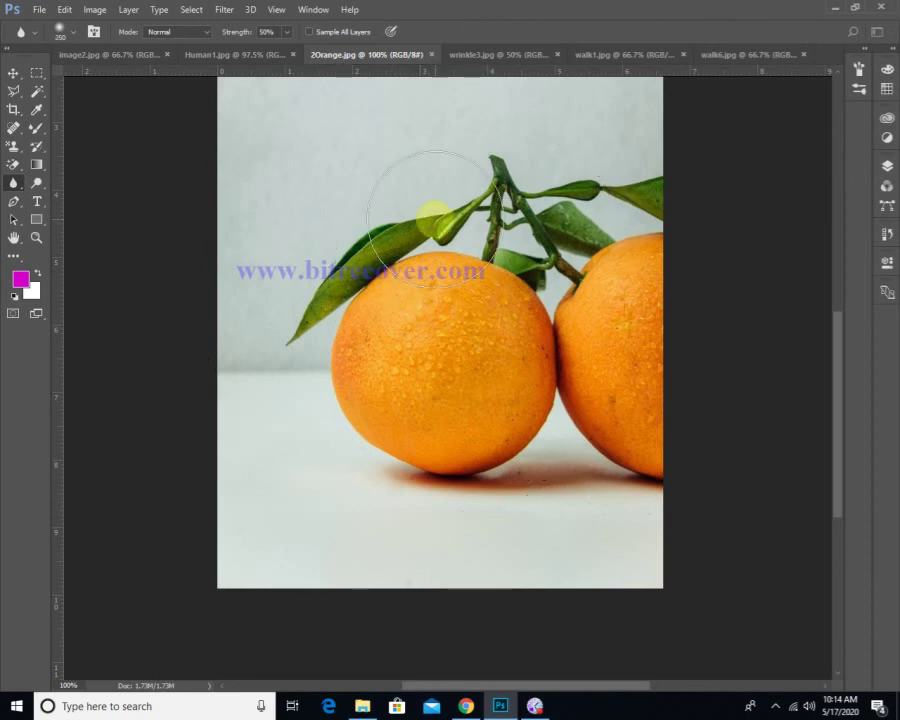
{"action": "mouse_move", "coordinate": [292, 424]}
{"action": "left_mouse_down"}
{"action": "mouse_move", "coordinate": [498, 275]}
{"action": "mouse_move", "coordinate": [450, 421]}
{"action": "mouse_move", "coordinate": [481, 402]}
{"action": "mouse_move", "coordinate": [453, 335]}
{"action": "mouse_move", "coordinate": [405, 337]}
{"action": "mouse_move", "coordinate": [454, 421]}
{"action": "mouse_move", "coordinate": [449, 389]}
{"action": "mouse_move", "coordinate": [472, 444]}
{"action": "mouse_move", "coordinate": [449, 410]}
{"action": "mouse_move", "coordinate": [300, 330]}
{"action": "left_mouse_up"}
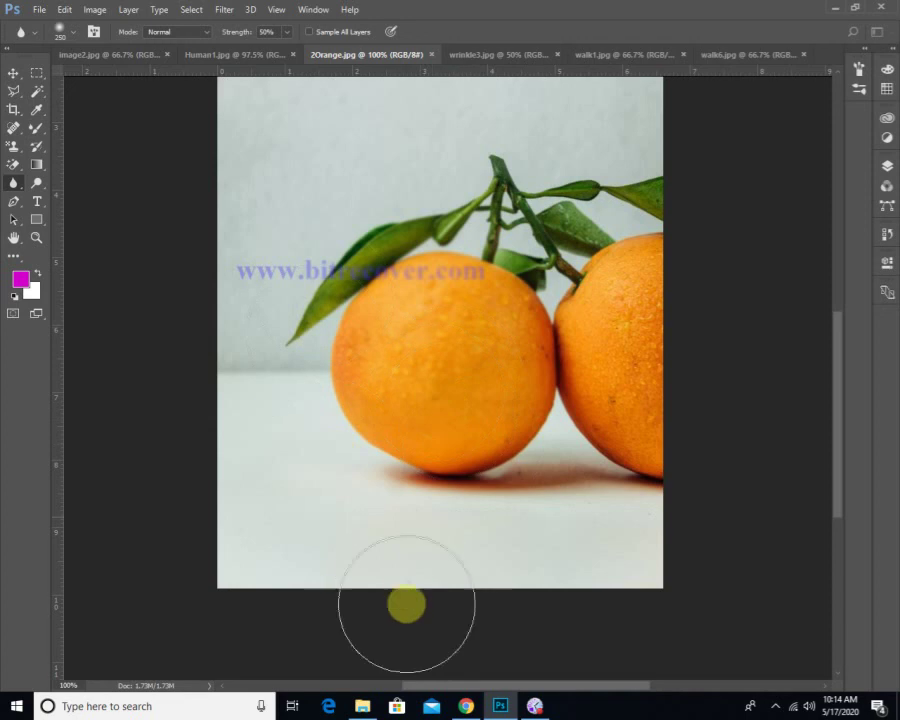
- Undo the blur on the left orange and blur the right orange's surface with the 250 px brush at 50% strength
{"action": "key", "text": "ctrl+z"}
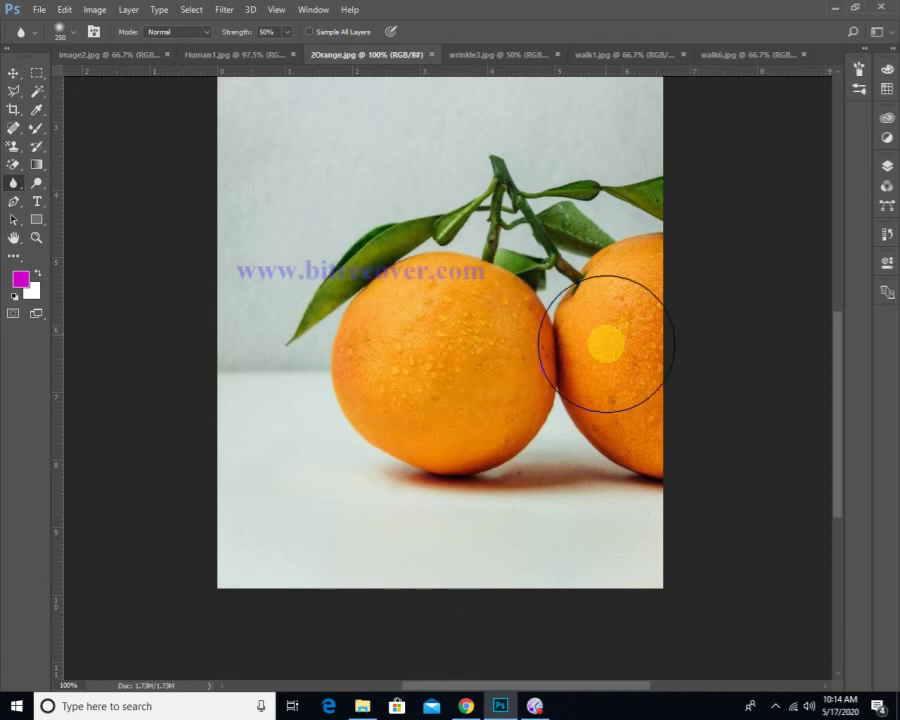
{"action": "mouse_move", "coordinate": [648, 369]}
{"action": "left_mouse_down"}
{"action": "mouse_move", "coordinate": [618, 408]}
{"action": "mouse_move", "coordinate": [615, 511]}
{"action": "mouse_move", "coordinate": [619, 376]}
{"action": "mouse_move", "coordinate": [644, 477]}
{"action": "mouse_move", "coordinate": [643, 353]}
{"action": "mouse_move", "coordinate": [624, 287]}
{"action": "mouse_move", "coordinate": [652, 261]}
{"action": "mouse_move", "coordinate": [593, 170]}
{"action": "mouse_move", "coordinate": [581, 175]}
{"action": "mouse_move", "coordinate": [540, 137]}
{"action": "mouse_move", "coordinate": [614, 172]}
{"action": "mouse_move", "coordinate": [654, 464]}
{"action": "mouse_move", "coordinate": [639, 516]}
{"action": "mouse_move", "coordinate": [624, 431]}
{"action": "mouse_move", "coordinate": [643, 454]}
{"action": "mouse_move", "coordinate": [644, 512]}
{"action": "mouse_move", "coordinate": [618, 123]}
{"action": "mouse_move", "coordinate": [561, 151]}
{"action": "mouse_move", "coordinate": [540, 144]}
{"action": "mouse_move", "coordinate": [643, 312]}
{"action": "mouse_move", "coordinate": [651, 258]}
{"action": "mouse_move", "coordinate": [584, 218]}
{"action": "mouse_move", "coordinate": [602, 503]}
{"action": "mouse_move", "coordinate": [572, 485]}
{"action": "mouse_move", "coordinate": [603, 548]}
{"action": "mouse_move", "coordinate": [626, 532]}
{"action": "mouse_move", "coordinate": [618, 420]}
{"action": "mouse_move", "coordinate": [631, 494]}
{"action": "mouse_move", "coordinate": [620, 516]}
{"action": "mouse_move", "coordinate": [618, 508]}
{"action": "mouse_move", "coordinate": [488, 506]}
{"action": "left_mouse_up"}
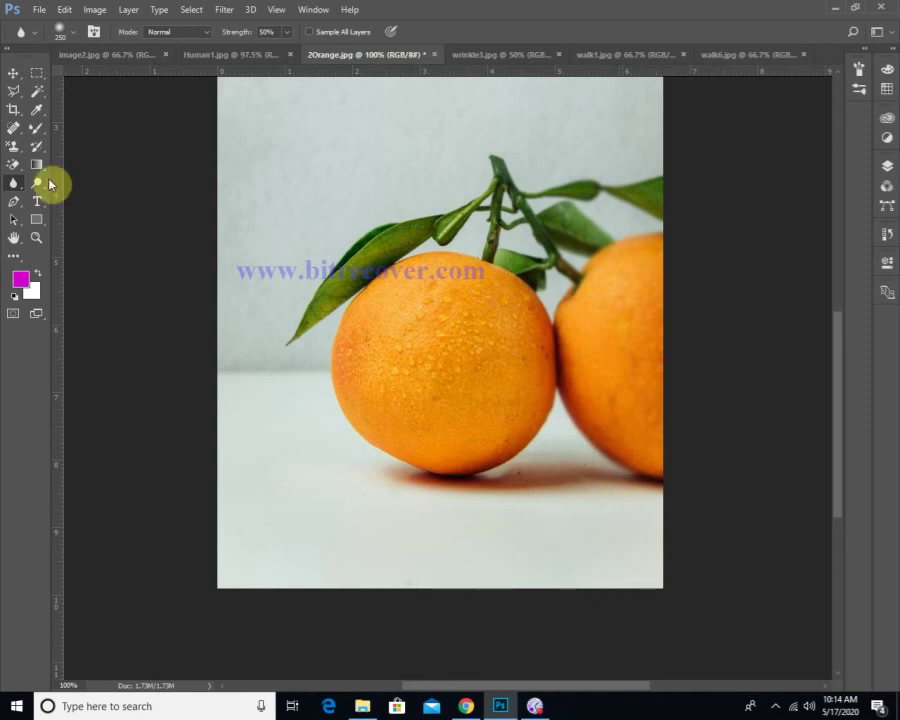
- Switch to the Sharpen Tool and bring up wrinkle3.jpg as the photo to work on
{"action": "right_click", "coordinate": [17, 188]}
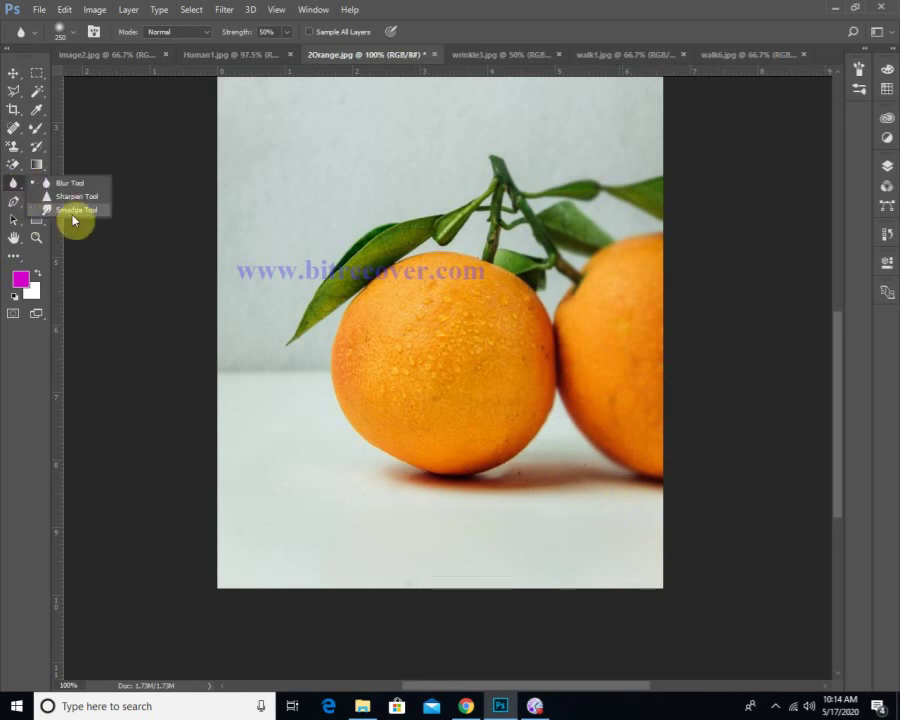
{"action": "left_click", "coordinate": [76, 197]}
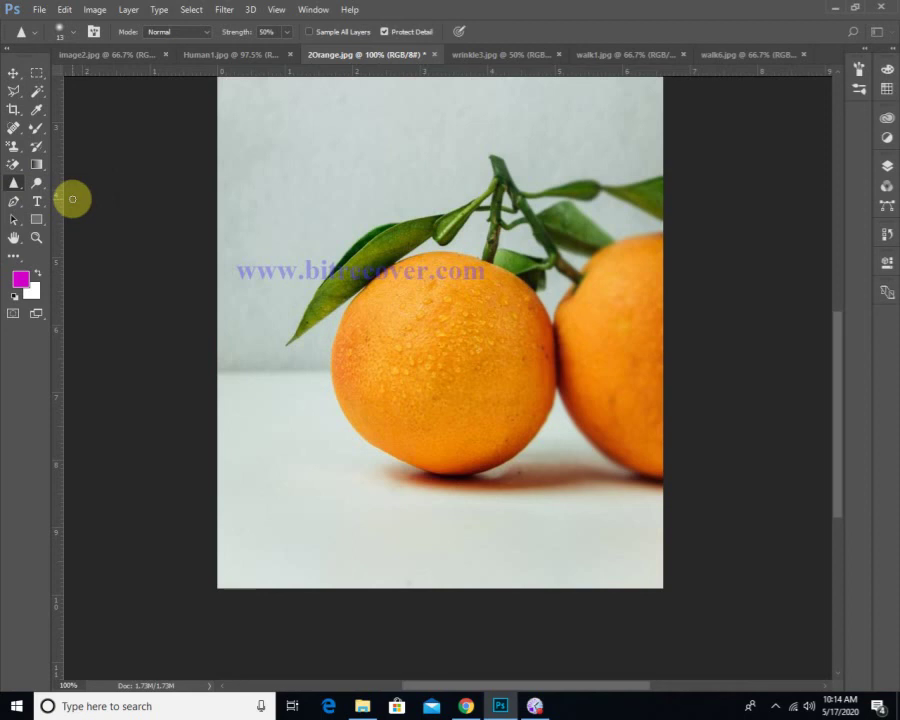
{"action": "left_click", "coordinate": [222, 57]}
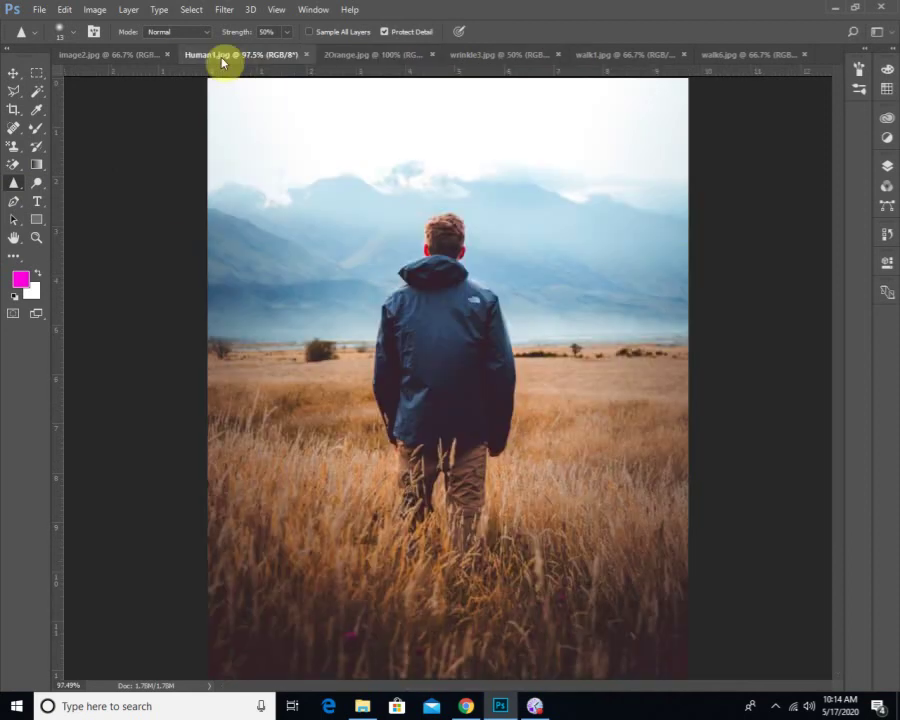
{"action": "left_click", "coordinate": [126, 58]}
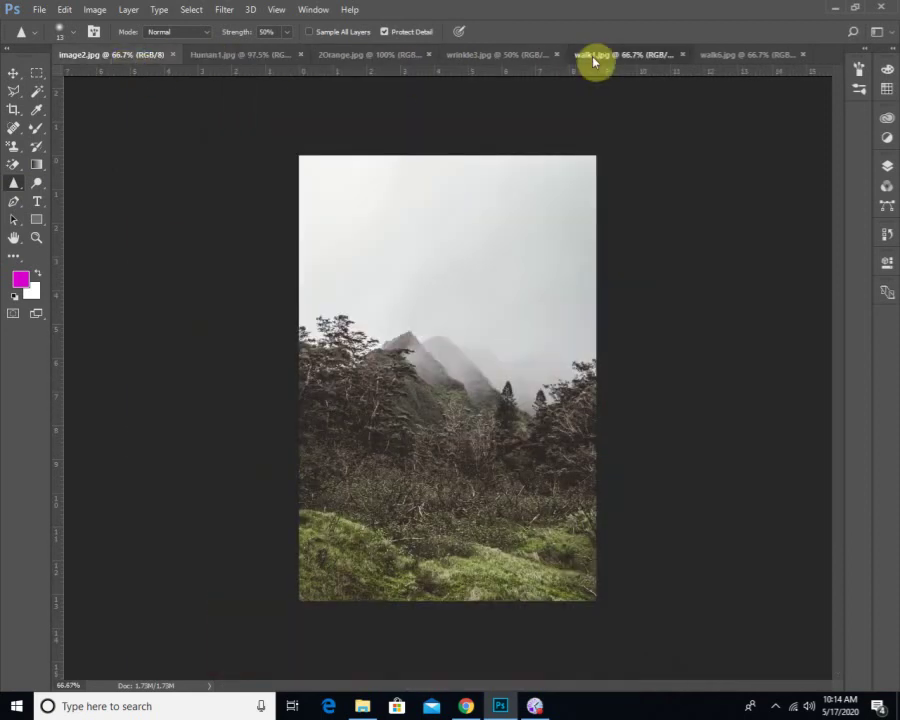
{"action": "left_click", "coordinate": [593, 57]}
{"action": "left_click", "coordinate": [460, 54]}
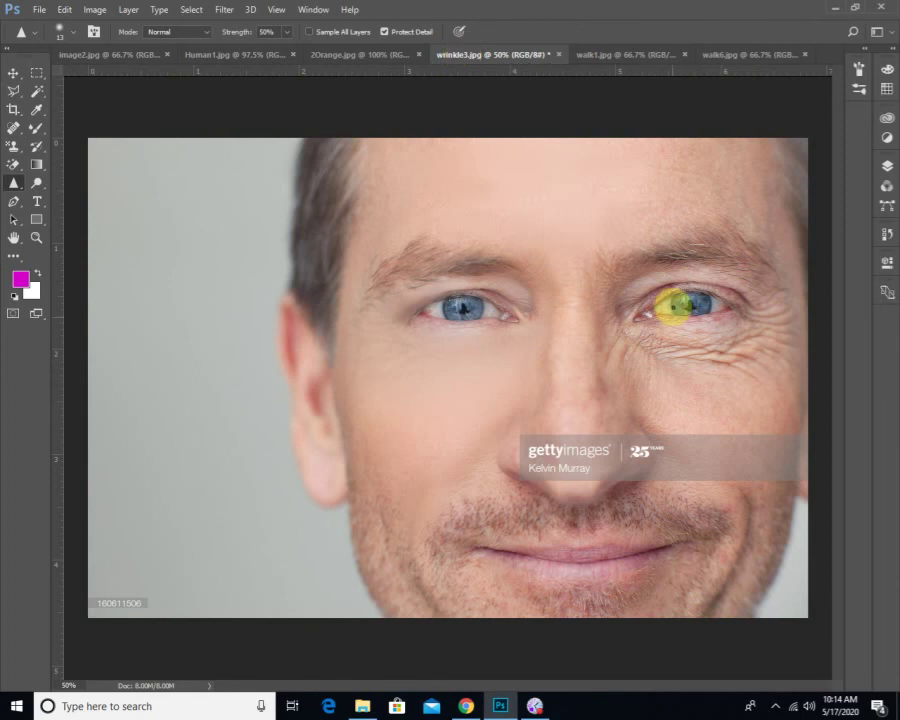
- Sharpen the inner corner, upper lid and under-eye wrinkles of the eye on the photo's right with a 150 px brush at 50% strength
{"action": "left_click_drag", "start_coordinate": [680, 302], "coordinate": [663, 282]}
{"action": "scroll", "coordinate": [680, 344], "scroll_direction": "up", "scroll_amount": 1}
{"action": "scroll", "coordinate": [517, 351], "scroll_direction": "up", "scroll_amount": 1}
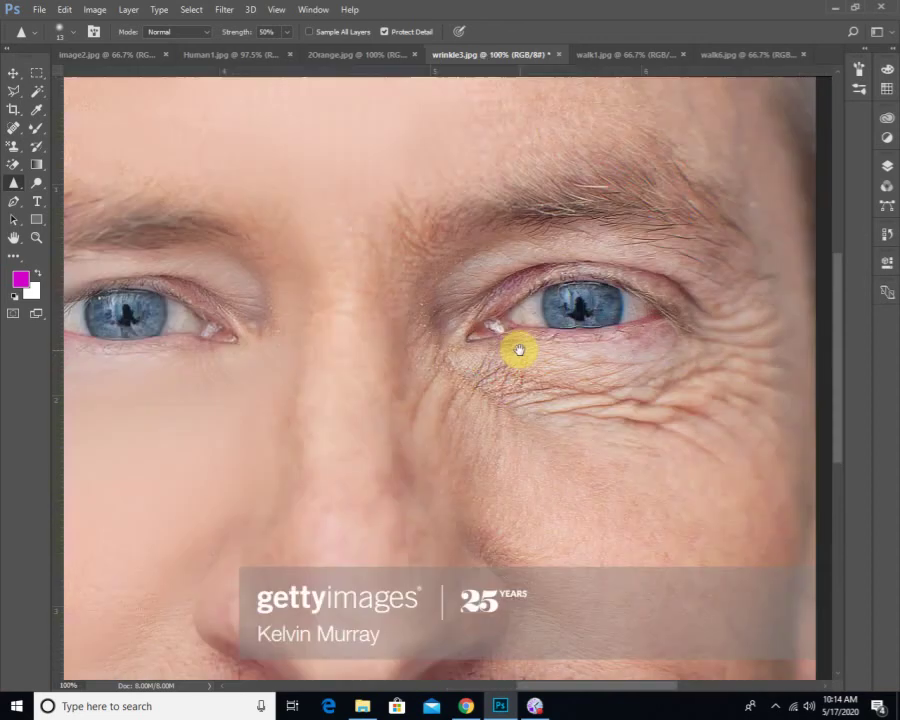
{"action": "left_click_drag", "start_coordinate": [518, 352], "coordinate": [492, 362]}
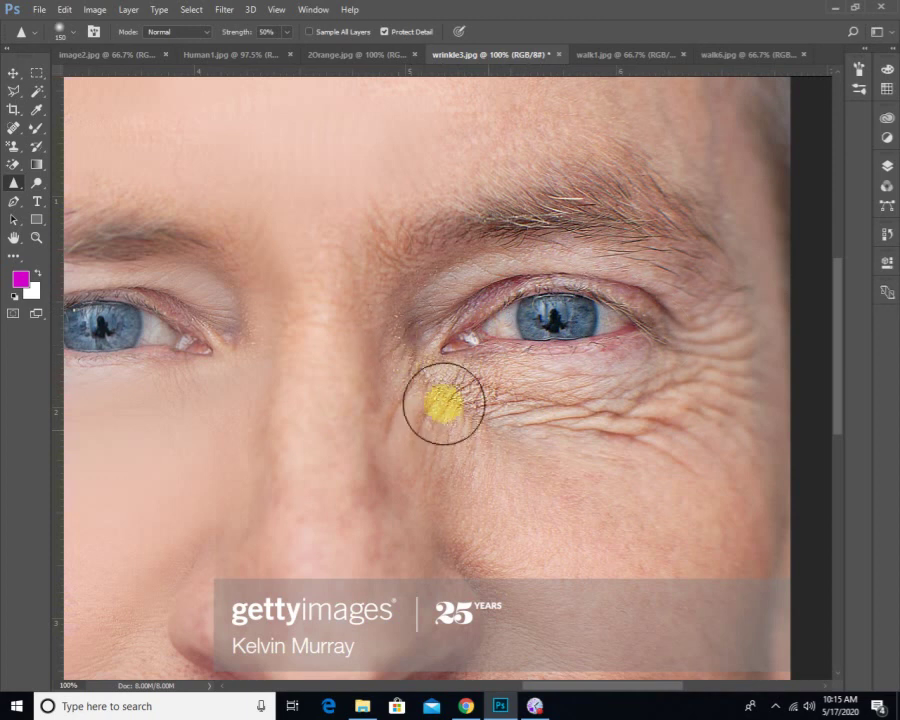
{"action": "mouse_move", "coordinate": [410, 342]}
{"action": "left_mouse_down"}
{"action": "mouse_move", "coordinate": [485, 429]}
{"action": "mouse_move", "coordinate": [401, 357]}
{"action": "mouse_move", "coordinate": [598, 445]}
{"action": "mouse_move", "coordinate": [652, 434]}
{"action": "mouse_move", "coordinate": [580, 419]}
{"action": "mouse_move", "coordinate": [486, 417]}
{"action": "mouse_move", "coordinate": [551, 412]}
{"action": "mouse_move", "coordinate": [453, 422]}
{"action": "mouse_move", "coordinate": [419, 356]}
{"action": "mouse_move", "coordinate": [422, 319]}
{"action": "mouse_move", "coordinate": [470, 277]}
{"action": "mouse_move", "coordinate": [437, 312]}
{"action": "left_mouse_up"}
{"action": "mouse_move", "coordinate": [494, 270]}
{"action": "left_mouse_down"}
{"action": "mouse_move", "coordinate": [432, 302]}
{"action": "mouse_move", "coordinate": [486, 282]}
{"action": "mouse_move", "coordinate": [445, 311]}
{"action": "mouse_move", "coordinate": [515, 276]}
{"action": "mouse_move", "coordinate": [437, 306]}
{"action": "mouse_move", "coordinate": [474, 291]}
{"action": "mouse_move", "coordinate": [477, 369]}
{"action": "mouse_move", "coordinate": [501, 383]}
{"action": "mouse_move", "coordinate": [585, 394]}
{"action": "mouse_move", "coordinate": [507, 371]}
{"action": "mouse_move", "coordinate": [545, 372]}
{"action": "mouse_move", "coordinate": [440, 399]}
{"action": "mouse_move", "coordinate": [431, 430]}
{"action": "mouse_move", "coordinate": [444, 451]}
{"action": "mouse_move", "coordinate": [391, 403]}
{"action": "mouse_move", "coordinate": [440, 475]}
{"action": "mouse_move", "coordinate": [427, 454]}
{"action": "mouse_move", "coordinate": [479, 480]}
{"action": "mouse_move", "coordinate": [509, 459]}
{"action": "mouse_move", "coordinate": [538, 464]}
{"action": "mouse_move", "coordinate": [566, 414]}
{"action": "mouse_move", "coordinate": [554, 387]}
{"action": "mouse_move", "coordinate": [579, 395]}
{"action": "mouse_move", "coordinate": [550, 530]}
{"action": "left_mouse_up"}
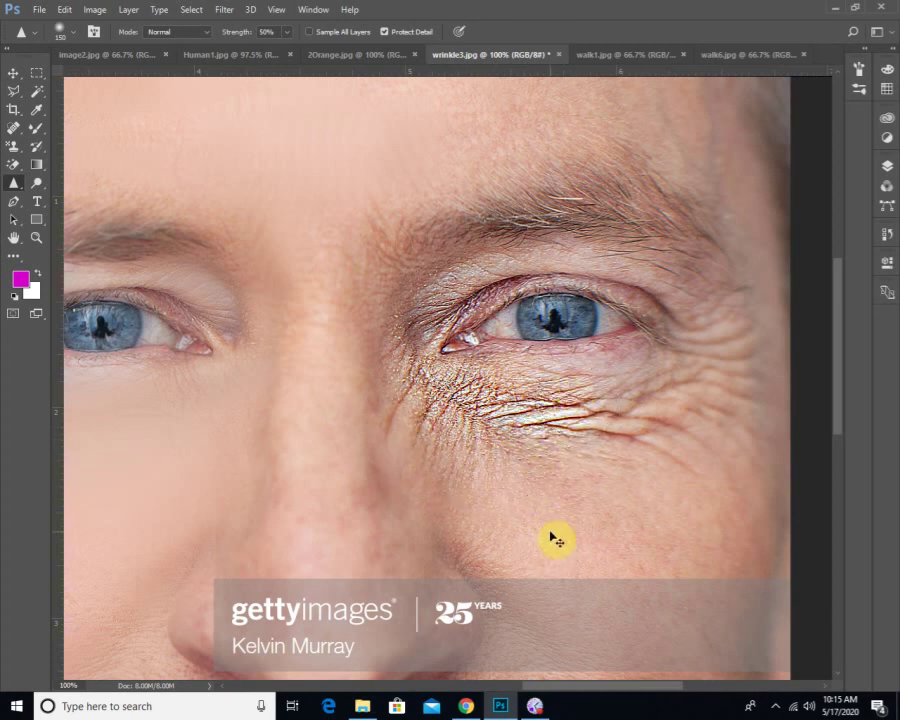
- Fit the photo in view and sharpen the eye on the photo's left, the smoothed skin below it and its eyebrow
{"action": "key", "text": "ctrl+0"}
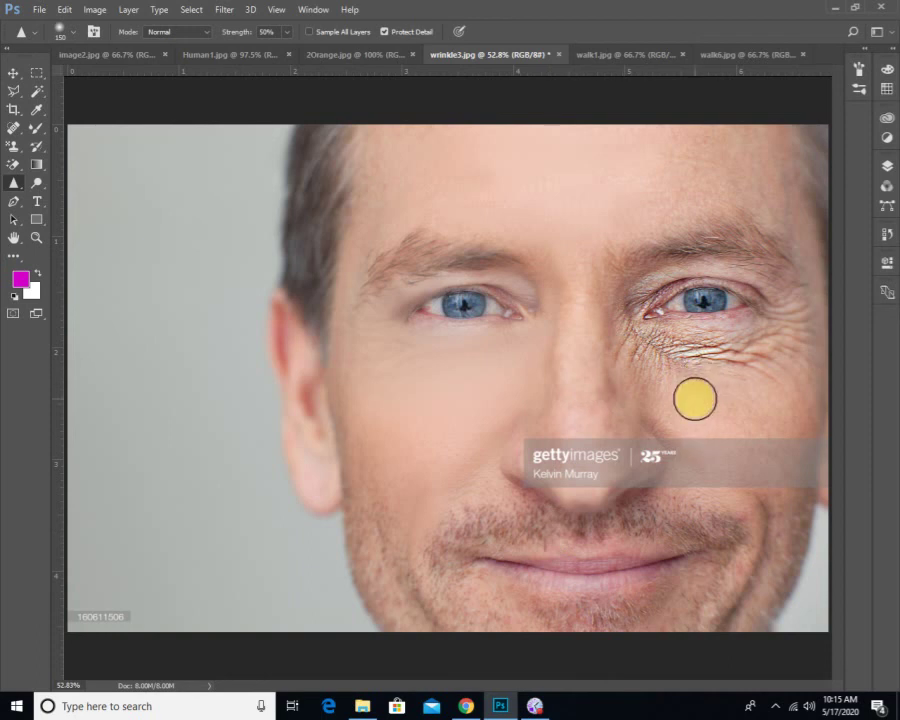
{"action": "mouse_move", "coordinate": [452, 310]}
{"action": "left_mouse_down"}
{"action": "mouse_move", "coordinate": [482, 299]}
{"action": "mouse_move", "coordinate": [447, 309]}
{"action": "mouse_move", "coordinate": [484, 308]}
{"action": "mouse_move", "coordinate": [431, 306]}
{"action": "mouse_move", "coordinate": [505, 310]}
{"action": "mouse_move", "coordinate": [422, 311]}
{"action": "mouse_move", "coordinate": [517, 321]}
{"action": "mouse_move", "coordinate": [450, 404]}
{"action": "mouse_move", "coordinate": [421, 341]}
{"action": "mouse_move", "coordinate": [421, 306]}
{"action": "mouse_move", "coordinate": [453, 280]}
{"action": "mouse_move", "coordinate": [524, 326]}
{"action": "mouse_move", "coordinate": [427, 301]}
{"action": "mouse_move", "coordinate": [461, 317]}
{"action": "left_mouse_up"}
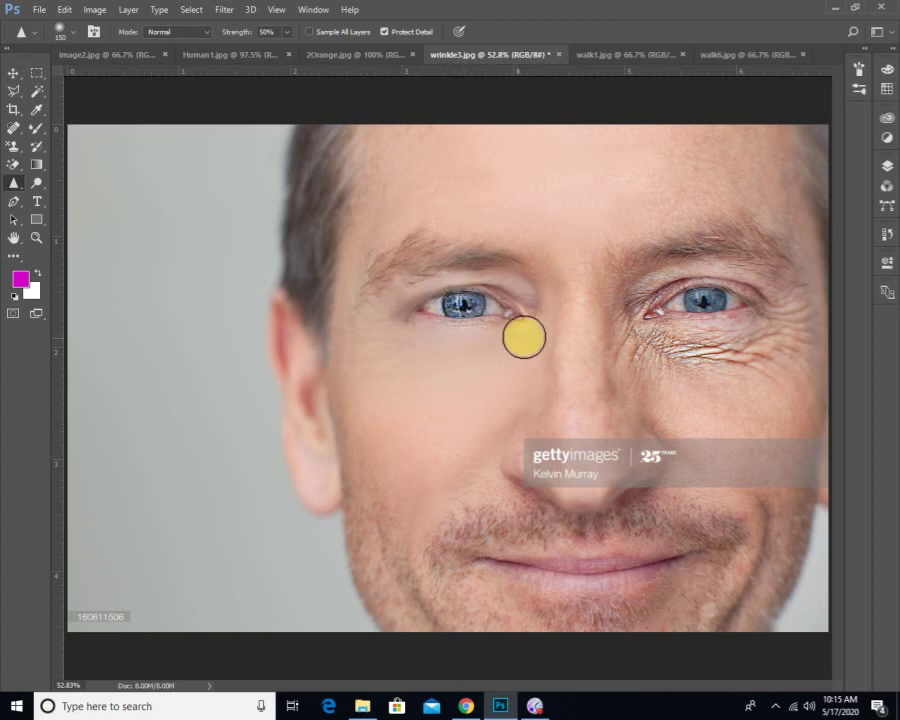
{"action": "mouse_move", "coordinate": [562, 331]}
{"action": "left_mouse_down"}
{"action": "mouse_move", "coordinate": [439, 379]}
{"action": "mouse_move", "coordinate": [531, 352]}
{"action": "mouse_move", "coordinate": [490, 388]}
{"action": "mouse_move", "coordinate": [537, 357]}
{"action": "mouse_move", "coordinate": [397, 369]}
{"action": "mouse_move", "coordinate": [453, 393]}
{"action": "mouse_move", "coordinate": [464, 386]}
{"action": "mouse_move", "coordinate": [424, 360]}
{"action": "mouse_move", "coordinate": [487, 357]}
{"action": "mouse_move", "coordinate": [416, 349]}
{"action": "mouse_move", "coordinate": [501, 350]}
{"action": "mouse_move", "coordinate": [412, 346]}
{"action": "mouse_move", "coordinate": [511, 340]}
{"action": "mouse_move", "coordinate": [410, 348]}
{"action": "mouse_move", "coordinate": [419, 371]}
{"action": "mouse_move", "coordinate": [453, 368]}
{"action": "mouse_move", "coordinate": [530, 330]}
{"action": "mouse_move", "coordinate": [479, 381]}
{"action": "mouse_move", "coordinate": [517, 377]}
{"action": "mouse_move", "coordinate": [463, 401]}
{"action": "left_mouse_up"}
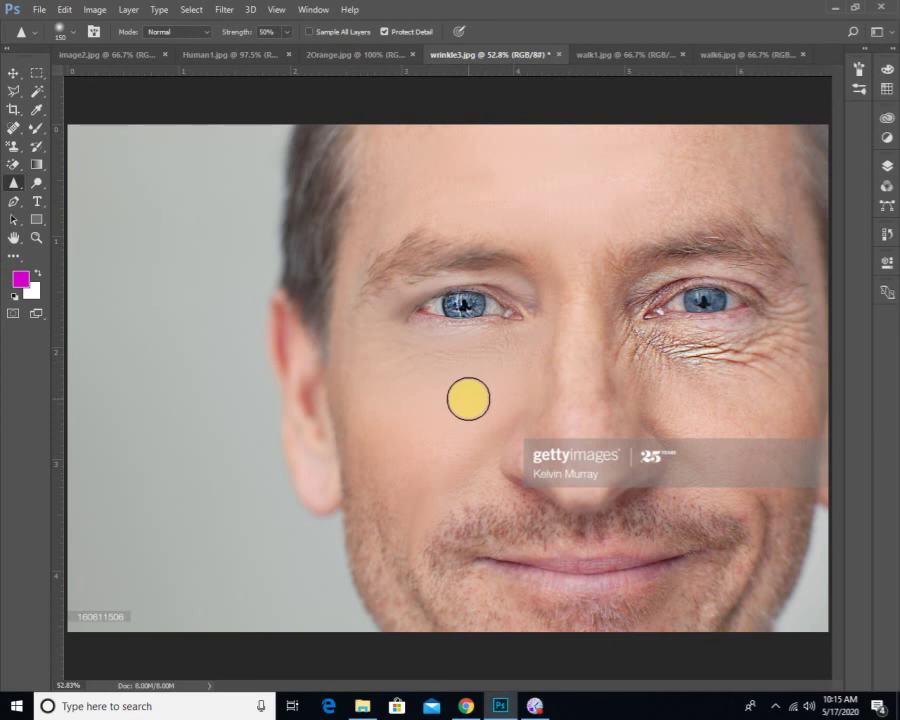
{"action": "mouse_move", "coordinate": [468, 399]}
{"action": "left_mouse_down"}
{"action": "mouse_move", "coordinate": [470, 276]}
{"action": "mouse_move", "coordinate": [487, 264]}
{"action": "mouse_move", "coordinate": [418, 264]}
{"action": "mouse_move", "coordinate": [442, 251]}
{"action": "mouse_move", "coordinate": [491, 250]}
{"action": "mouse_move", "coordinate": [410, 273]}
{"action": "mouse_move", "coordinate": [404, 287]}
{"action": "mouse_move", "coordinate": [477, 261]}
{"action": "mouse_move", "coordinate": [519, 264]}
{"action": "mouse_move", "coordinate": [379, 288]}
{"action": "mouse_move", "coordinate": [368, 304]}
{"action": "mouse_move", "coordinate": [479, 281]}
{"action": "mouse_move", "coordinate": [509, 299]}
{"action": "mouse_move", "coordinate": [462, 334]}
{"action": "mouse_move", "coordinate": [411, 326]}
{"action": "mouse_move", "coordinate": [347, 356]}
{"action": "mouse_move", "coordinate": [491, 400]}
{"action": "mouse_move", "coordinate": [402, 476]}
{"action": "mouse_move", "coordinate": [451, 413]}
{"action": "mouse_move", "coordinate": [379, 395]}
{"action": "mouse_move", "coordinate": [416, 454]}
{"action": "mouse_move", "coordinate": [396, 507]}
{"action": "mouse_move", "coordinate": [377, 309]}
{"action": "mouse_move", "coordinate": [491, 263]}
{"action": "mouse_move", "coordinate": [535, 263]}
{"action": "mouse_move", "coordinate": [522, 349]}
{"action": "mouse_move", "coordinate": [354, 373]}
{"action": "mouse_move", "coordinate": [380, 305]}
{"action": "left_mouse_up"}
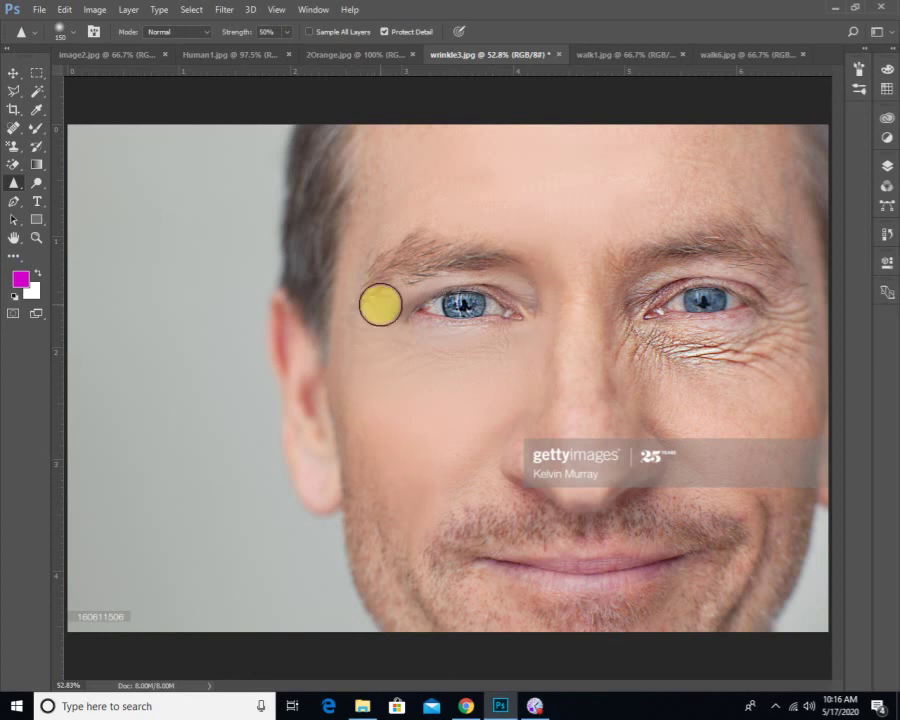
- Smudge both corners of the mouth outward and upward with the Smudge Tool, using a 125 px brush at 50% strength
{"action": "right_click", "coordinate": [19, 188]}
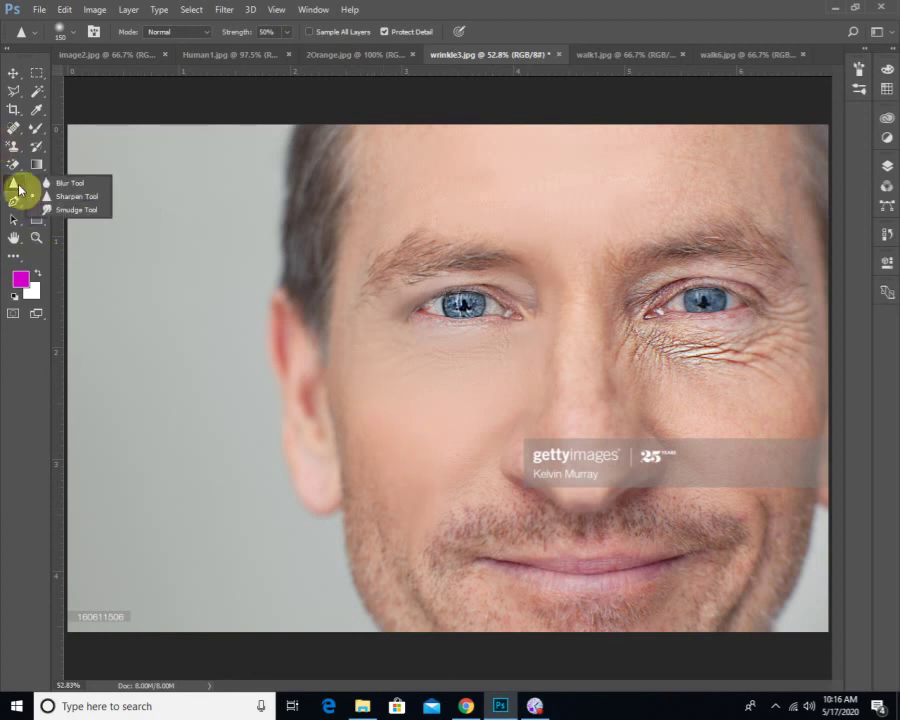
{"action": "left_click", "coordinate": [88, 210]}
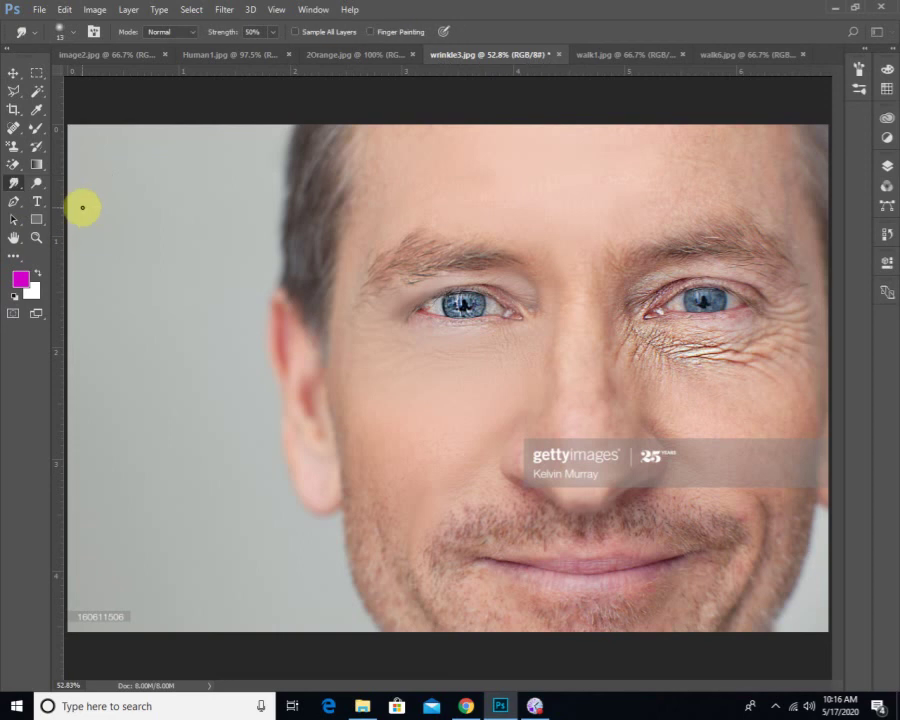
{"action": "left_click", "coordinate": [536, 707]}
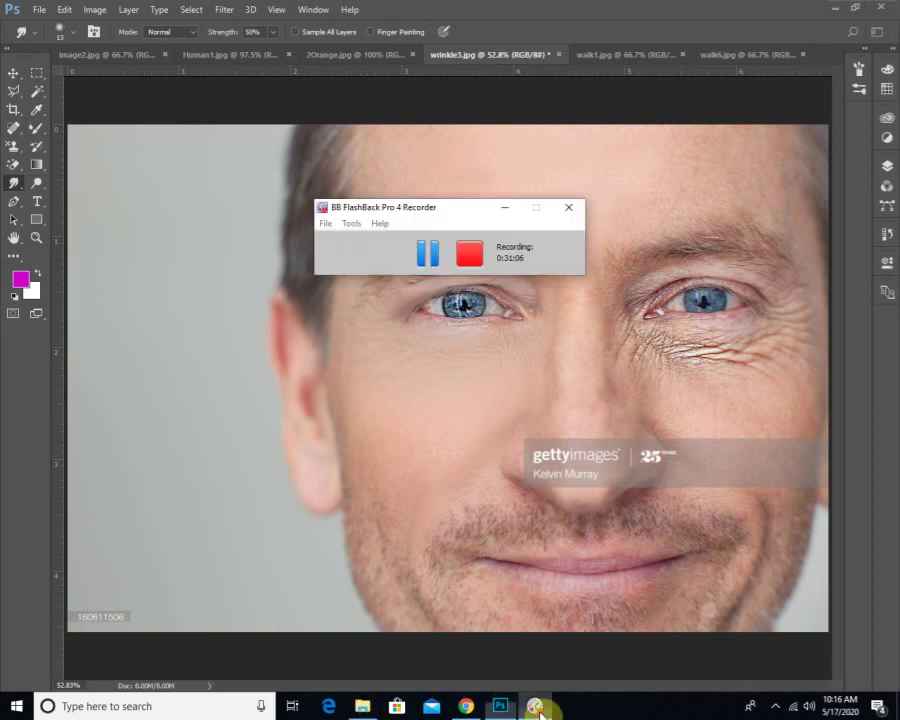
{"action": "left_click", "coordinate": [540, 20]}
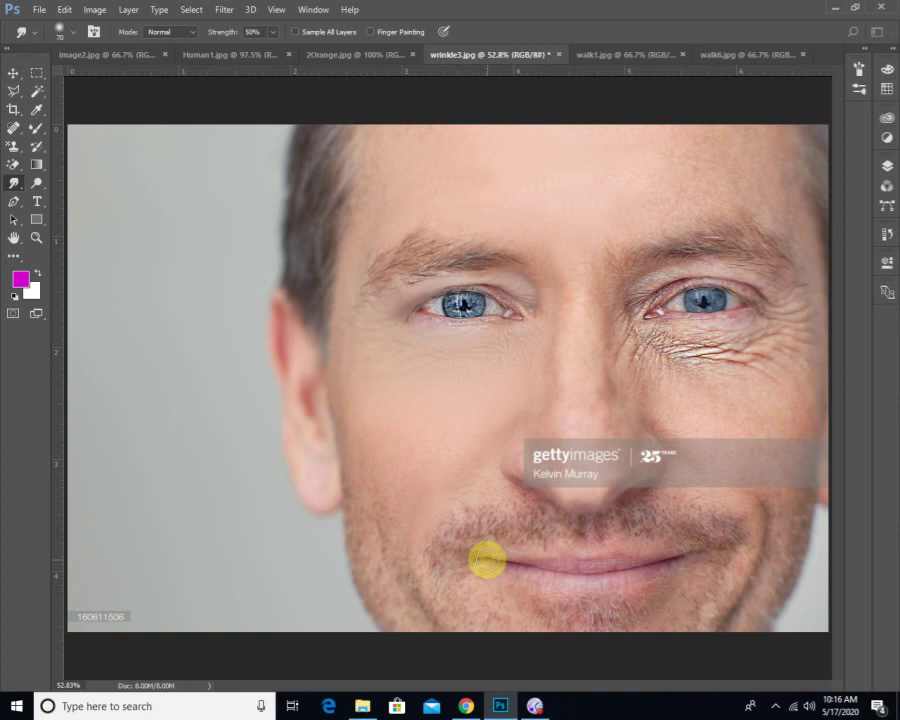
{"action": "mouse_move", "coordinate": [487, 560]}
{"action": "left_mouse_down"}
{"action": "mouse_move", "coordinate": [462, 558]}
{"action": "mouse_move", "coordinate": [440, 536]}
{"action": "mouse_move", "coordinate": [439, 497]}
{"action": "left_mouse_up"}
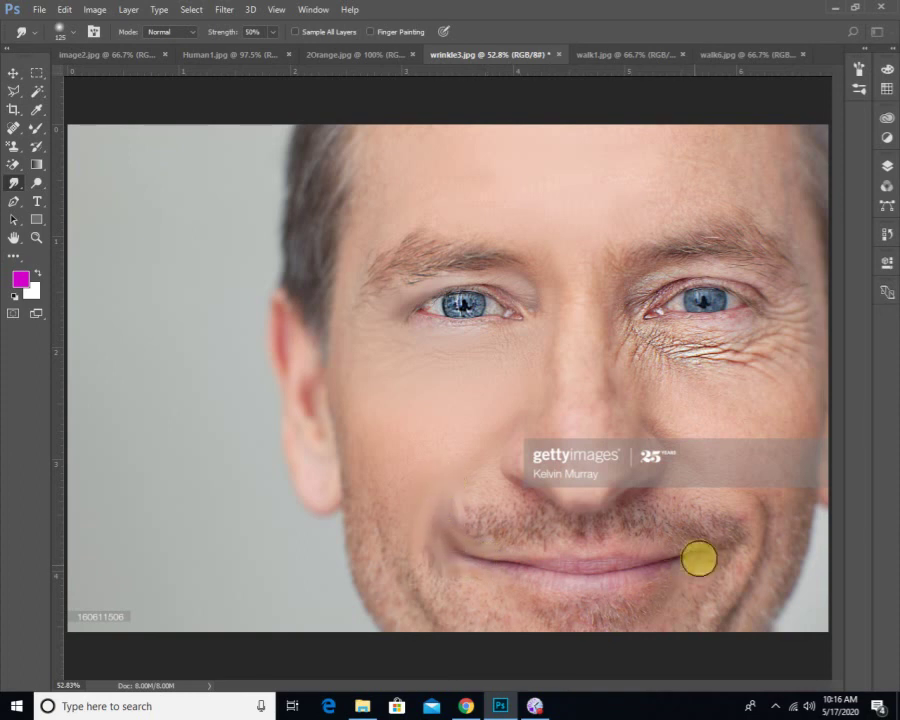
{"action": "mouse_move", "coordinate": [698, 552]}
{"action": "left_mouse_down"}
{"action": "mouse_move", "coordinate": [723, 547]}
{"action": "mouse_move", "coordinate": [742, 516]}
{"action": "left_mouse_up"}
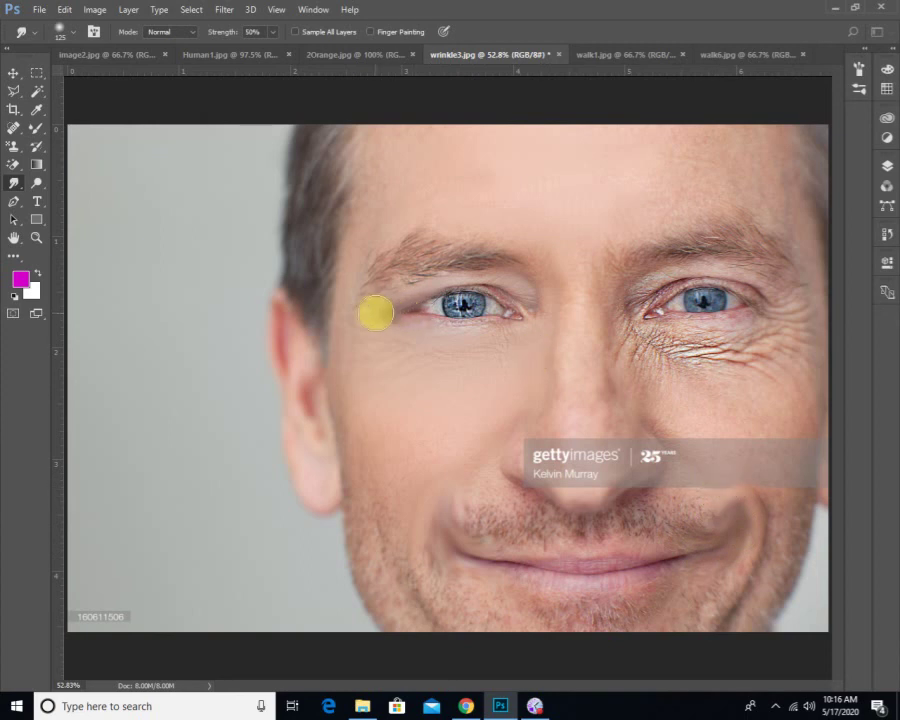
- Smudge the outer corner of the eye on the photo's left outward, reshaping it with a 50 px brush
{"action": "mouse_move", "coordinate": [364, 279]}
{"action": "left_mouse_down"}
{"action": "mouse_move", "coordinate": [418, 376]}
{"action": "mouse_move", "coordinate": [428, 373]}
{"action": "mouse_move", "coordinate": [421, 324]}
{"action": "left_mouse_up"}
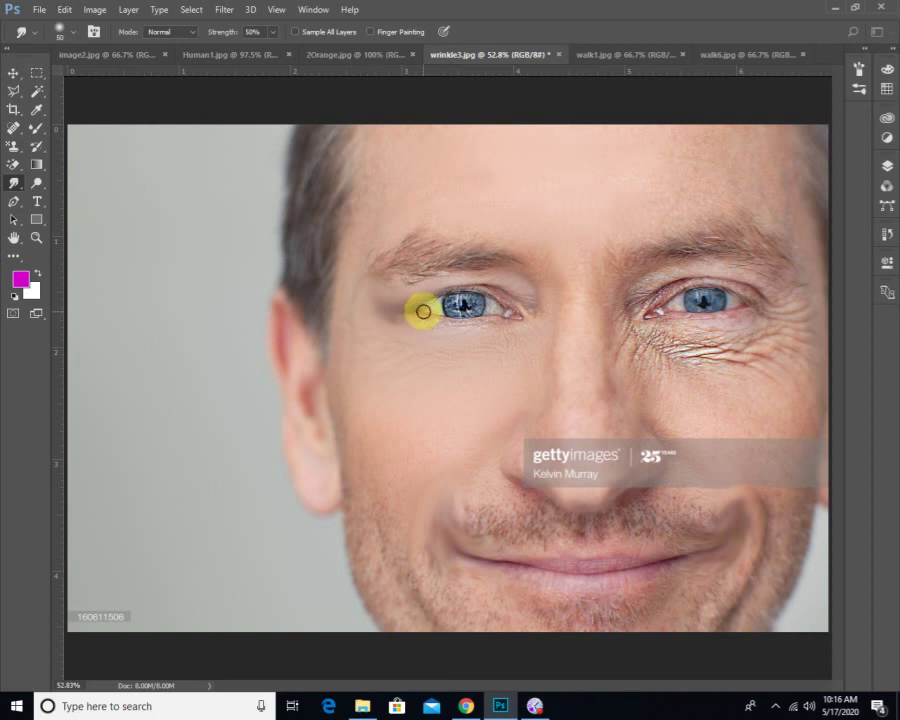
{"action": "left_click_drag", "start_coordinate": [423, 312], "coordinate": [372, 296]}
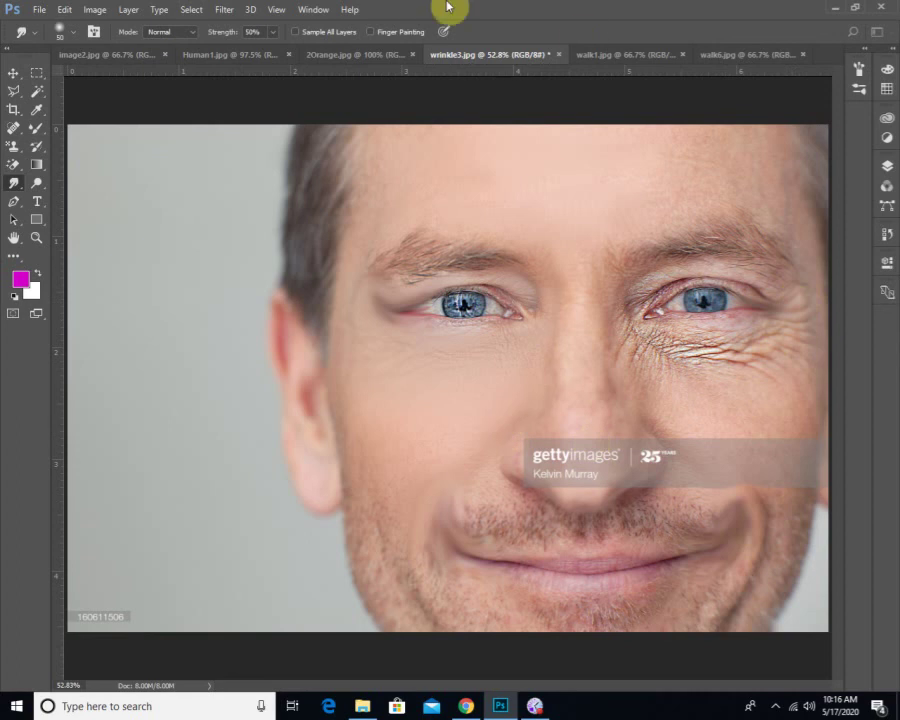
- In 2Orange.jpg, smudge the stem upward, stretch the left leaf's tip outward and smear the beginning of the watermark text
{"action": "left_click", "coordinate": [355, 56]}
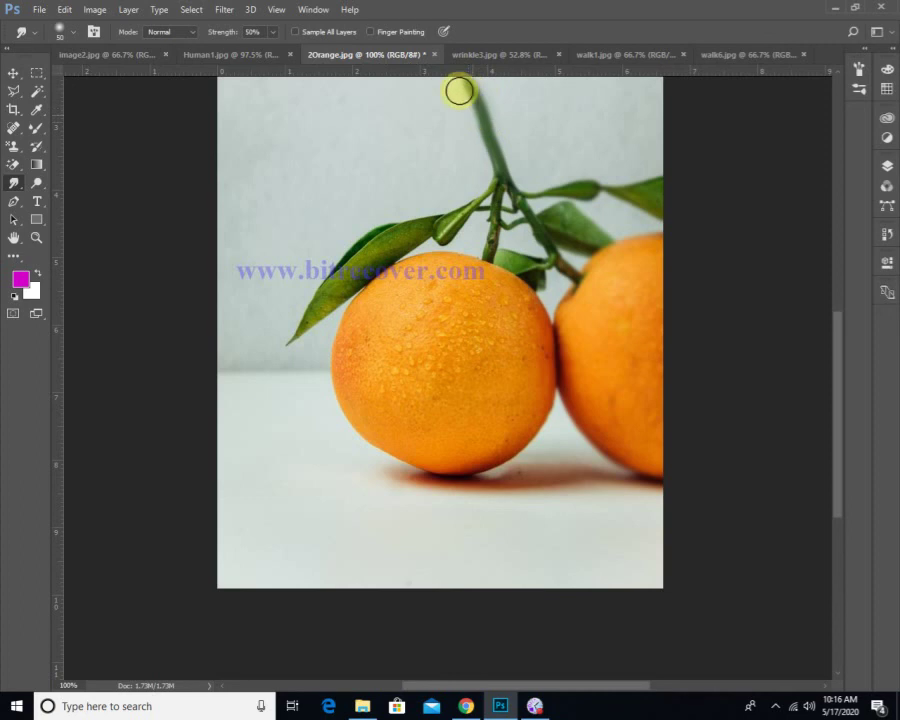
{"action": "mouse_move", "coordinate": [459, 91]}
{"action": "left_mouse_down"}
{"action": "mouse_move", "coordinate": [479, 132]}
{"action": "mouse_move", "coordinate": [475, 95]}
{"action": "mouse_move", "coordinate": [499, 134]}
{"action": "mouse_move", "coordinate": [484, 137]}
{"action": "mouse_move", "coordinate": [459, 97]}
{"action": "mouse_move", "coordinate": [476, 130]}
{"action": "mouse_move", "coordinate": [447, 65]}
{"action": "mouse_move", "coordinate": [491, 157]}
{"action": "mouse_move", "coordinate": [488, 127]}
{"action": "mouse_move", "coordinate": [458, 87]}
{"action": "mouse_move", "coordinate": [502, 143]}
{"action": "left_mouse_up"}
{"action": "mouse_move", "coordinate": [304, 340]}
{"action": "left_mouse_down"}
{"action": "mouse_move", "coordinate": [238, 356]}
{"action": "mouse_move", "coordinate": [256, 359]}
{"action": "mouse_move", "coordinate": [215, 326]}
{"action": "mouse_move", "coordinate": [228, 337]}
{"action": "mouse_move", "coordinate": [214, 308]}
{"action": "mouse_move", "coordinate": [247, 284]}
{"action": "mouse_move", "coordinate": [250, 242]}
{"action": "mouse_move", "coordinate": [250, 296]}
{"action": "mouse_move", "coordinate": [272, 211]}
{"action": "mouse_move", "coordinate": [271, 297]}
{"action": "mouse_move", "coordinate": [273, 238]}
{"action": "mouse_move", "coordinate": [260, 288]}
{"action": "mouse_move", "coordinate": [244, 294]}
{"action": "mouse_move", "coordinate": [241, 219]}
{"action": "mouse_move", "coordinate": [256, 299]}
{"action": "mouse_move", "coordinate": [272, 220]}
{"action": "mouse_move", "coordinate": [260, 310]}
{"action": "mouse_move", "coordinate": [330, 239]}
{"action": "mouse_move", "coordinate": [323, 210]}
{"action": "mouse_move", "coordinate": [279, 298]}
{"action": "mouse_move", "coordinate": [322, 228]}
{"action": "left_mouse_up"}
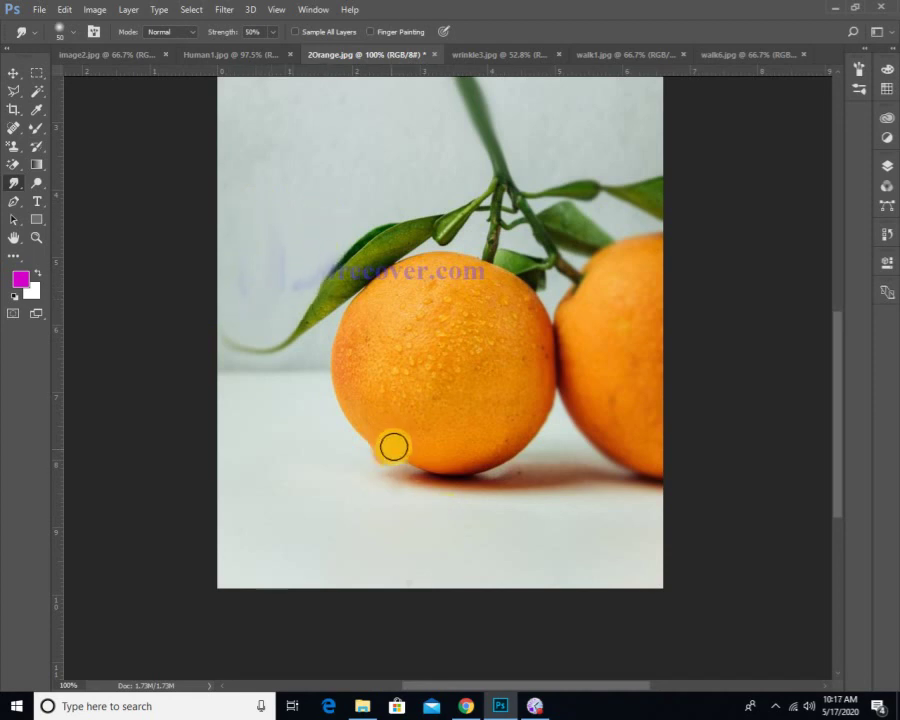
- Smudge the left orange's lower-left edge out into a point and smear the faint watermark remains beside the leaf
{"action": "mouse_move", "coordinate": [398, 472]}
{"action": "left_mouse_down"}
{"action": "mouse_move", "coordinate": [383, 475]}
{"action": "mouse_move", "coordinate": [371, 412]}
{"action": "mouse_move", "coordinate": [373, 466]}
{"action": "mouse_move", "coordinate": [387, 484]}
{"action": "mouse_move", "coordinate": [389, 465]}
{"action": "mouse_move", "coordinate": [403, 466]}
{"action": "mouse_move", "coordinate": [431, 483]}
{"action": "left_mouse_up"}
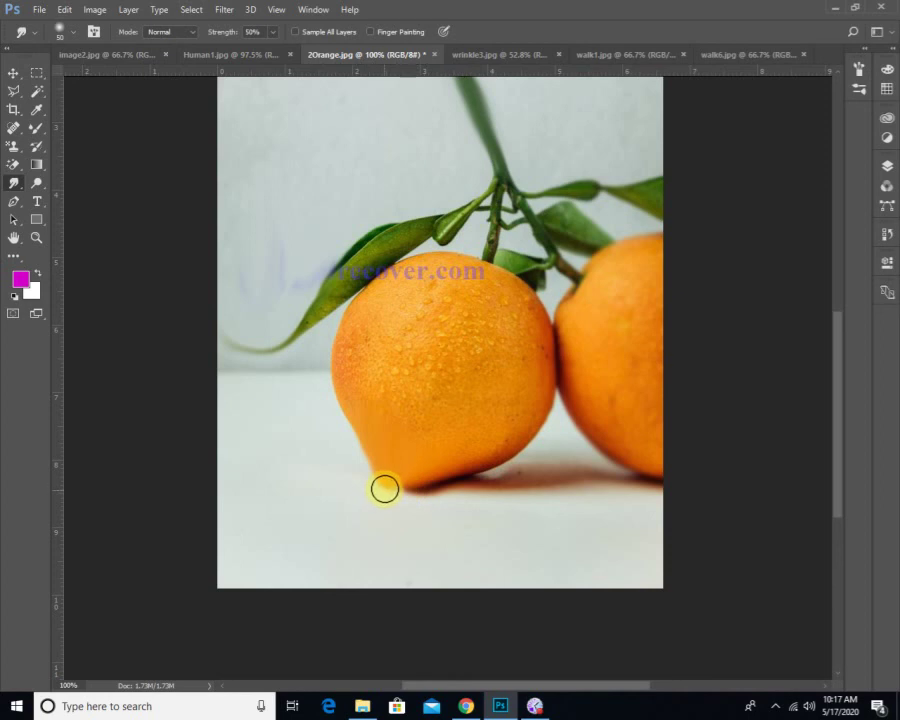
{"action": "mouse_move", "coordinate": [387, 488]}
{"action": "left_mouse_down"}
{"action": "mouse_move", "coordinate": [423, 487]}
{"action": "mouse_move", "coordinate": [389, 473]}
{"action": "left_mouse_up"}
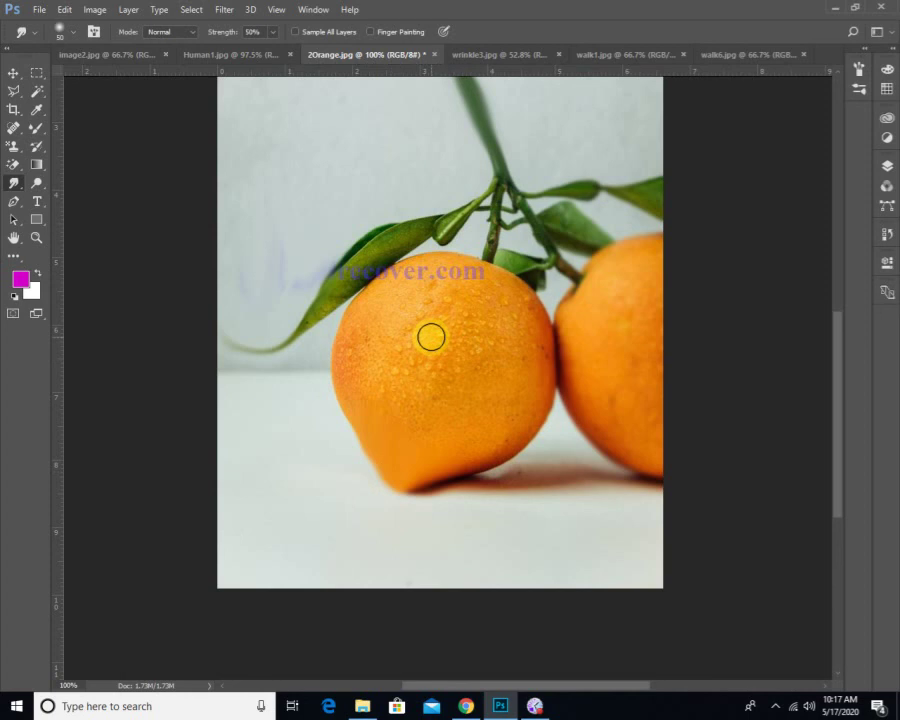
{"action": "left_click", "coordinate": [431, 337]}
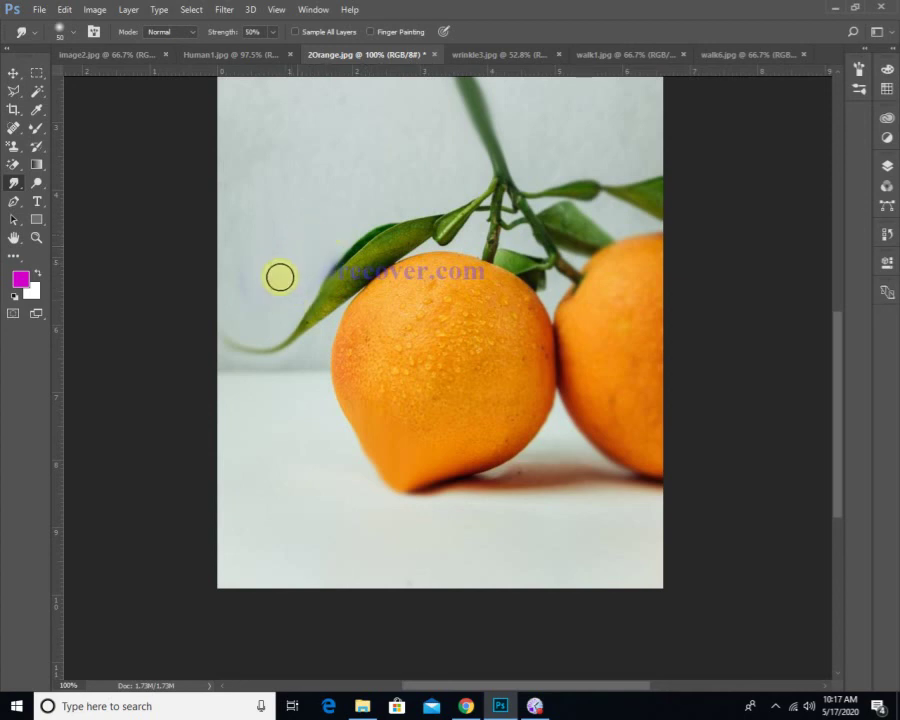
{"action": "left_click_drag", "start_coordinate": [280, 277], "coordinate": [244, 263]}
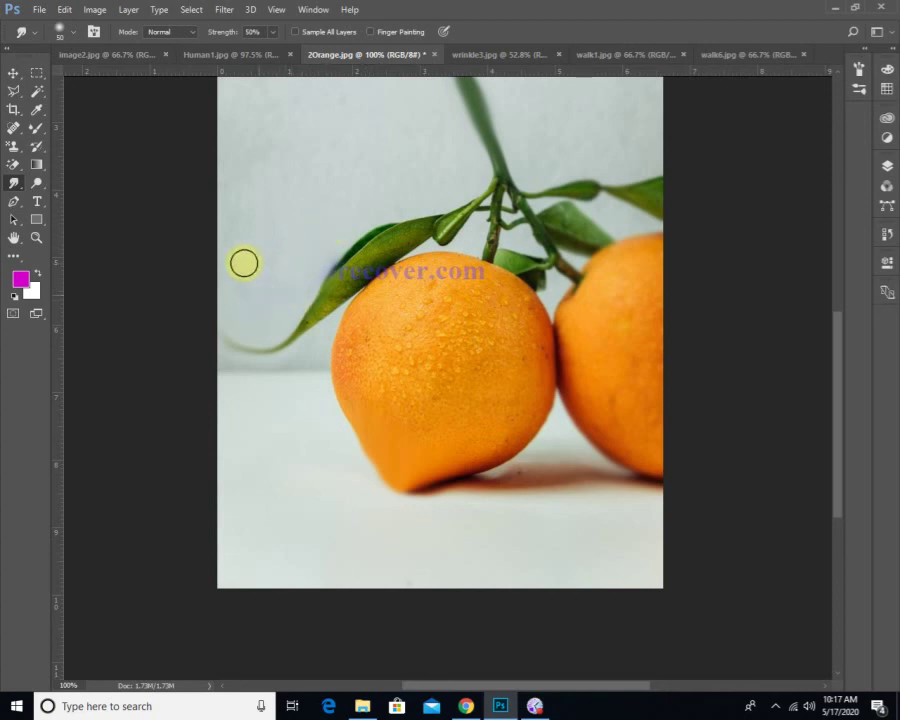
- Enable Finger Painting, set the foreground color to red-orange d33700 and smear a streak down the left orange's lower-left side
{"action": "left_click", "coordinate": [389, 33]}
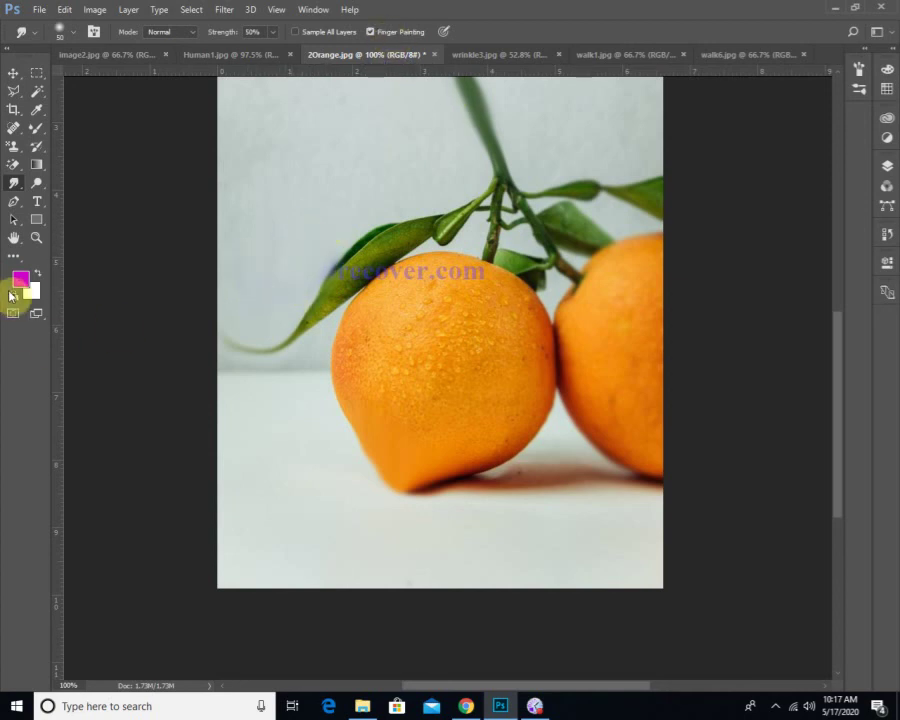
{"action": "left_click", "coordinate": [21, 280]}
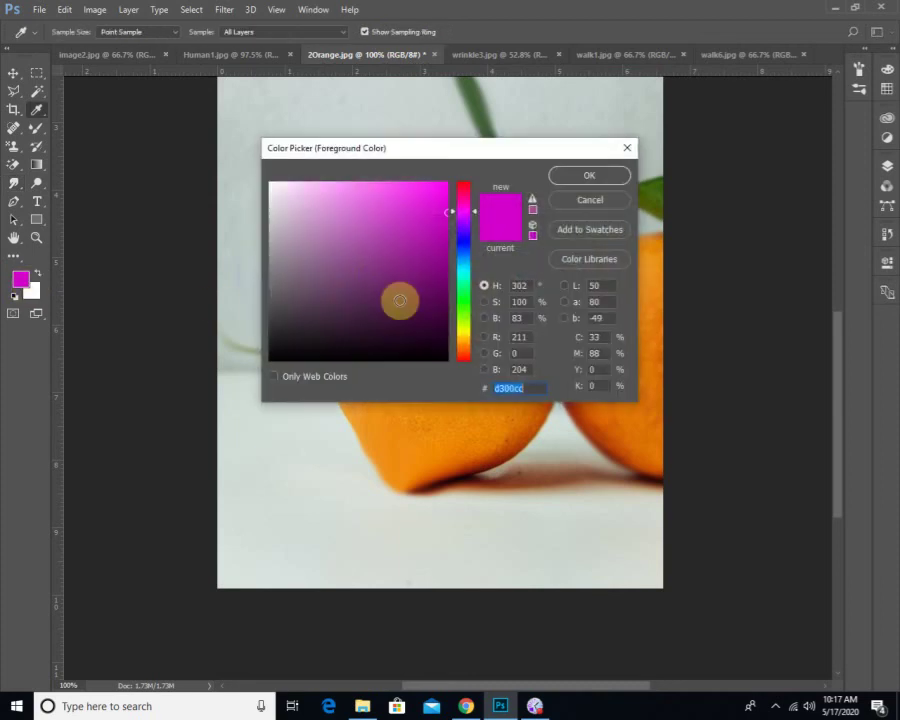
{"action": "left_click", "coordinate": [465, 354]}
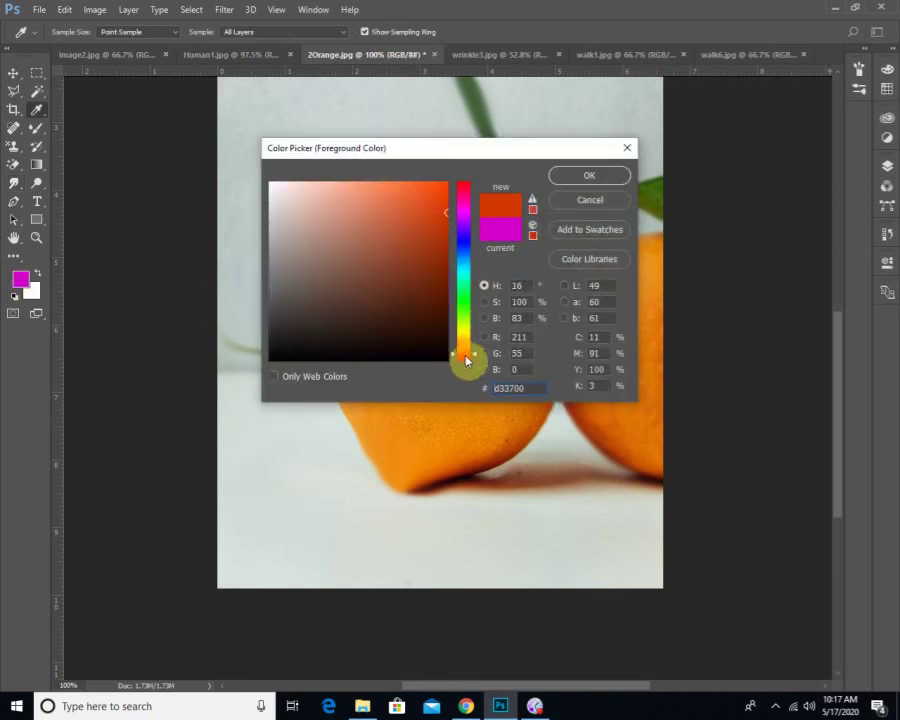
{"action": "left_click", "coordinate": [568, 177]}
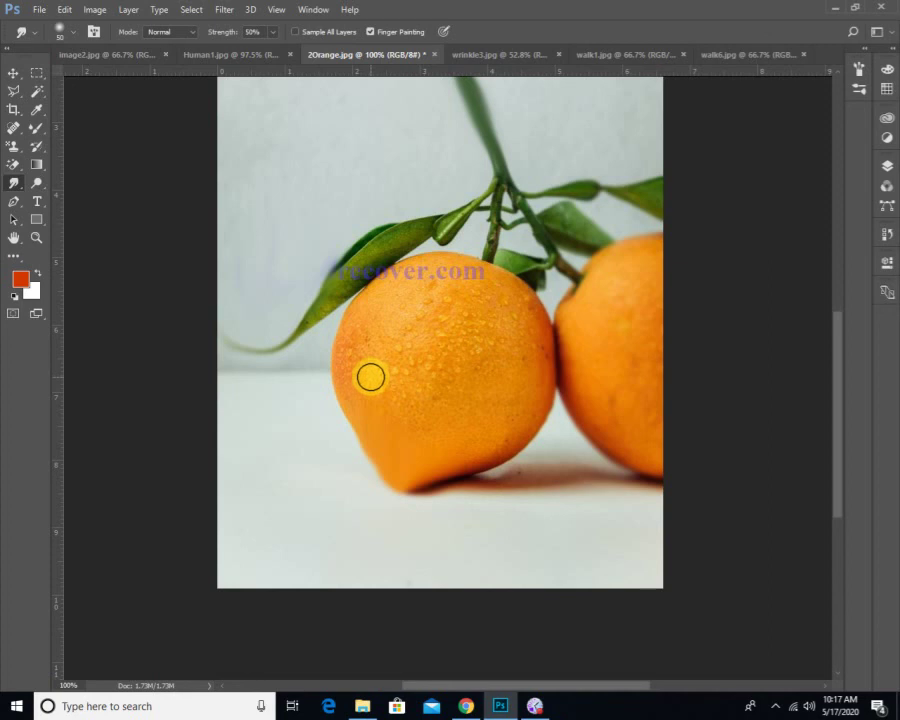
{"action": "left_click_drag", "start_coordinate": [370, 376], "coordinate": [379, 412]}
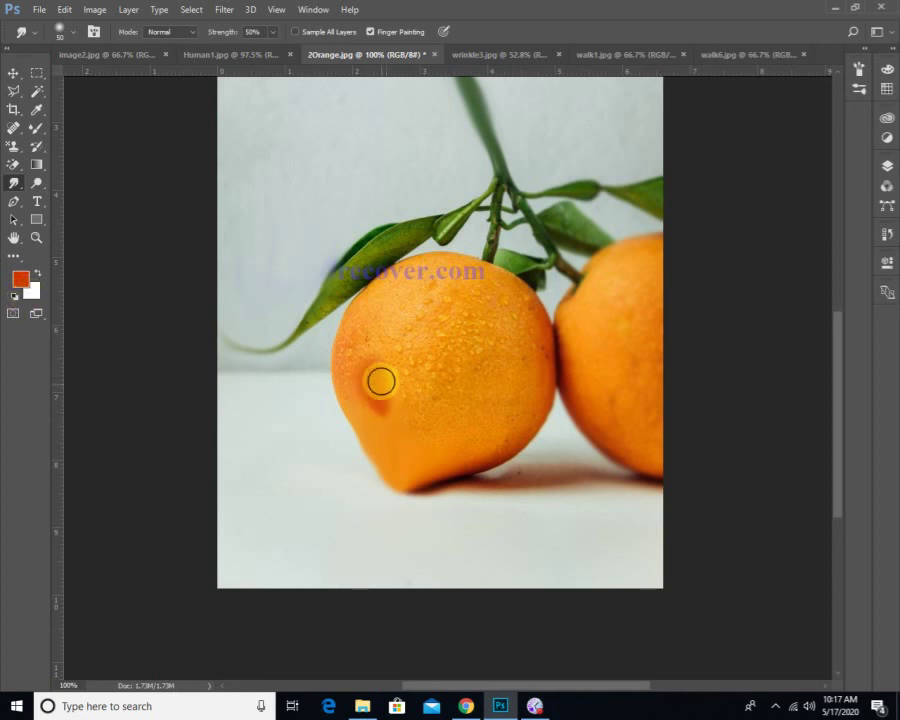
{"action": "mouse_move", "coordinate": [381, 381]}
{"action": "left_mouse_down"}
{"action": "mouse_move", "coordinate": [404, 436]}
{"action": "mouse_move", "coordinate": [374, 406]}
{"action": "mouse_move", "coordinate": [390, 434]}
{"action": "left_mouse_up"}
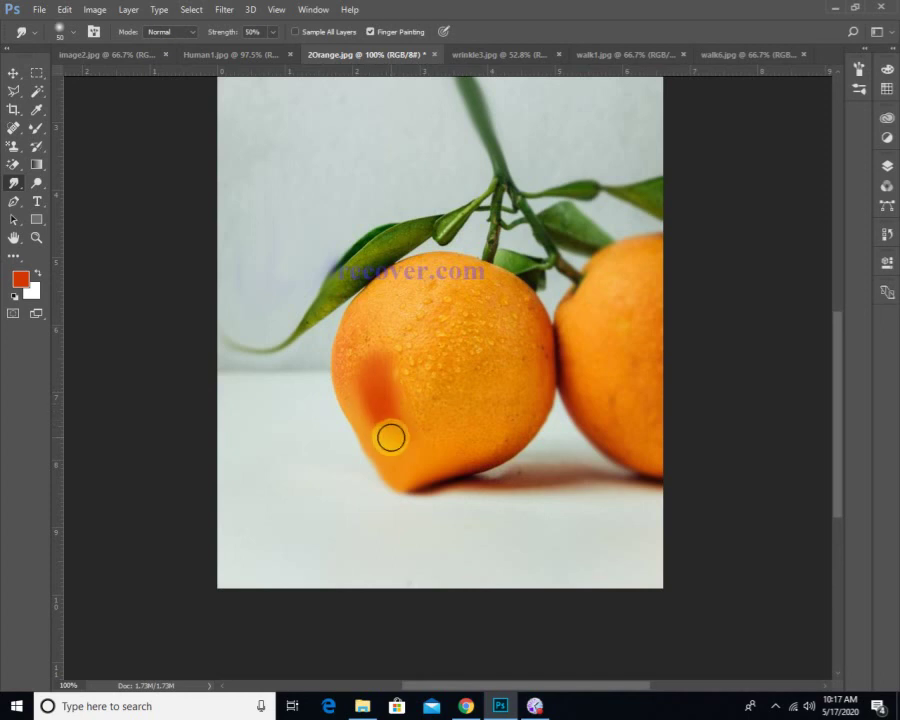
- Disable Finger Painting and smudge the left orange's surface downward beside the red-orange streak
{"action": "left_click", "coordinate": [397, 38]}
{"action": "mouse_move", "coordinate": [436, 306]}
{"action": "left_mouse_down"}
{"action": "mouse_move", "coordinate": [428, 385]}
{"action": "mouse_move", "coordinate": [405, 448]}
{"action": "mouse_move", "coordinate": [394, 443]}
{"action": "mouse_move", "coordinate": [378, 387]}
{"action": "mouse_move", "coordinate": [402, 422]}
{"action": "mouse_move", "coordinate": [388, 416]}
{"action": "mouse_move", "coordinate": [383, 458]}
{"action": "mouse_move", "coordinate": [400, 461]}
{"action": "mouse_move", "coordinate": [403, 422]}
{"action": "mouse_move", "coordinate": [389, 448]}
{"action": "mouse_move", "coordinate": [387, 417]}
{"action": "mouse_move", "coordinate": [373, 432]}
{"action": "mouse_move", "coordinate": [403, 454]}
{"action": "mouse_move", "coordinate": [373, 415]}
{"action": "mouse_move", "coordinate": [370, 433]}
{"action": "mouse_move", "coordinate": [405, 474]}
{"action": "mouse_move", "coordinate": [386, 423]}
{"action": "mouse_move", "coordinate": [370, 436]}
{"action": "mouse_move", "coordinate": [404, 432]}
{"action": "mouse_move", "coordinate": [370, 416]}
{"action": "mouse_move", "coordinate": [370, 375]}
{"action": "mouse_move", "coordinate": [398, 391]}
{"action": "mouse_move", "coordinate": [414, 421]}
{"action": "mouse_move", "coordinate": [403, 378]}
{"action": "mouse_move", "coordinate": [392, 472]}
{"action": "mouse_move", "coordinate": [378, 454]}
{"action": "mouse_move", "coordinate": [360, 466]}
{"action": "mouse_move", "coordinate": [353, 437]}
{"action": "mouse_move", "coordinate": [388, 511]}
{"action": "mouse_move", "coordinate": [425, 445]}
{"action": "mouse_move", "coordinate": [450, 454]}
{"action": "mouse_move", "coordinate": [416, 432]}
{"action": "mouse_move", "coordinate": [413, 417]}
{"action": "mouse_move", "coordinate": [417, 452]}
{"action": "left_mouse_up"}
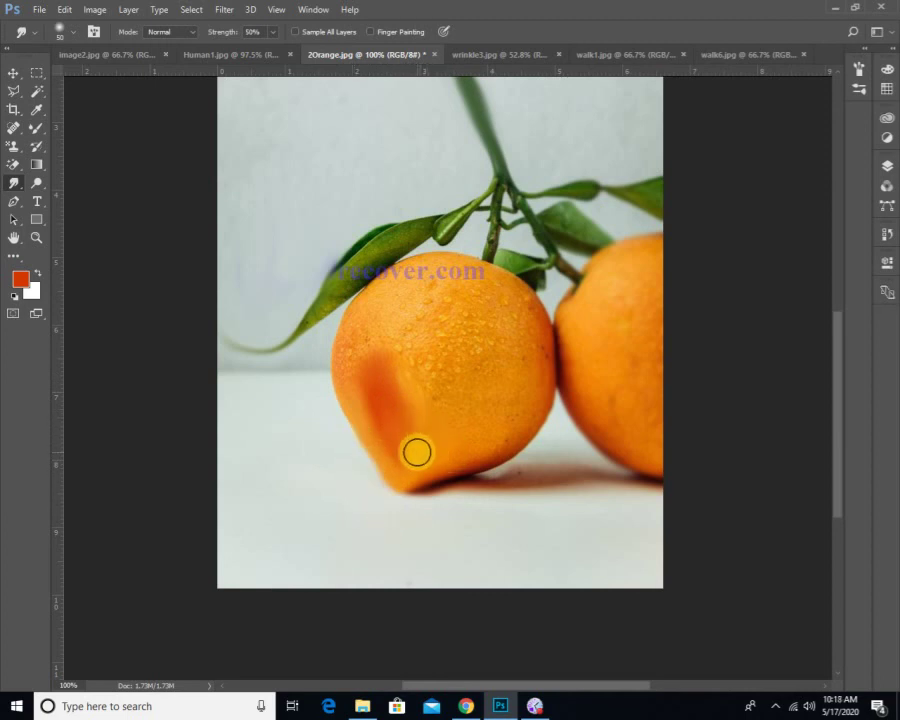
- Set the Smudge tool's mode to Color and smear the gray background color over the left orange's right side
{"action": "left_click", "coordinate": [175, 32]}
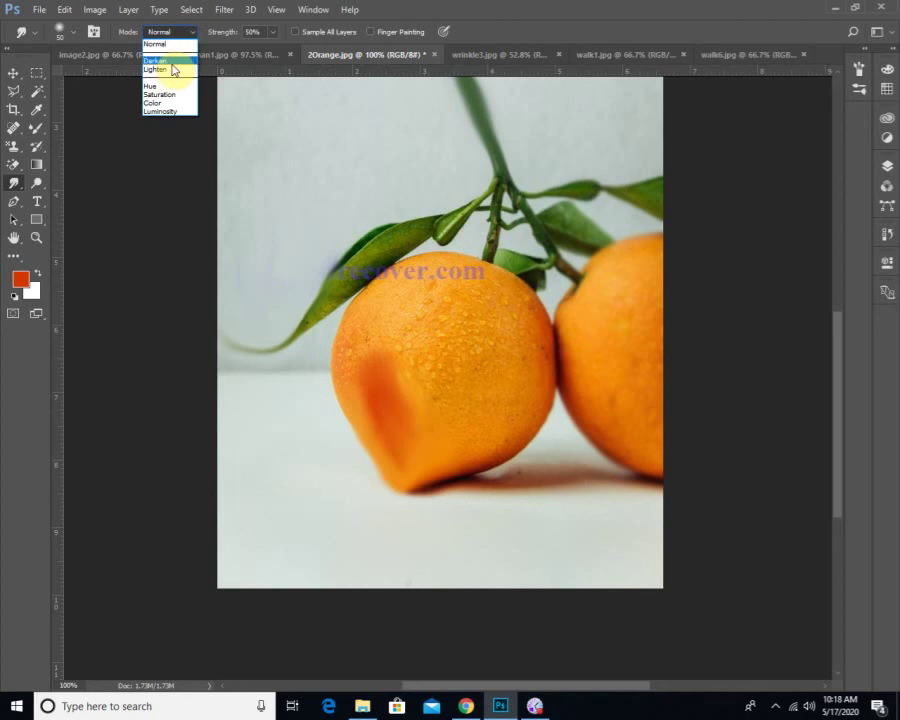
{"action": "left_click", "coordinate": [177, 103]}
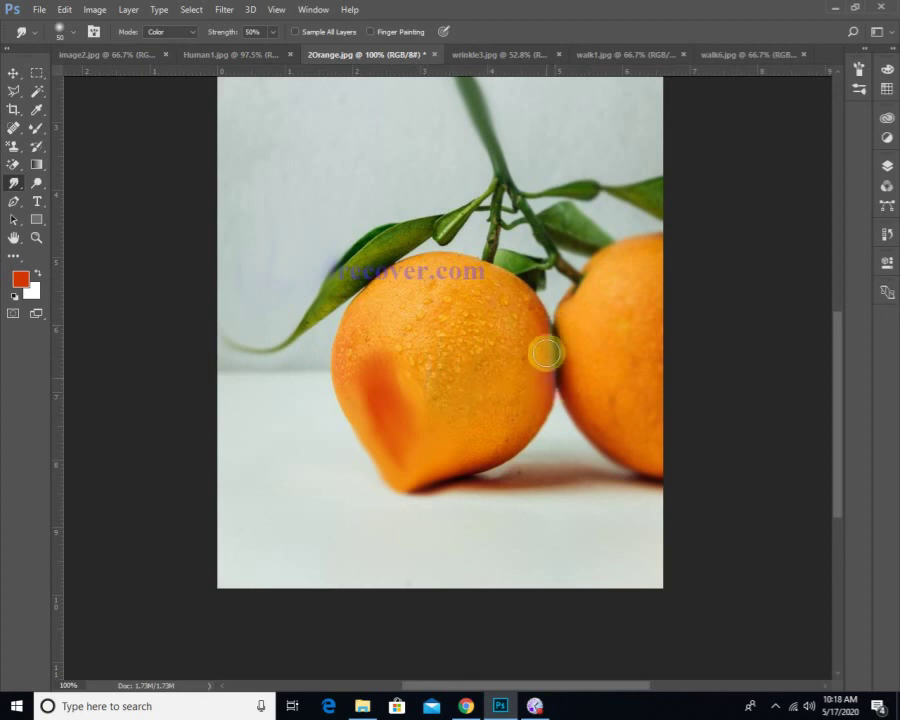
{"action": "mouse_move", "coordinate": [548, 350]}
{"action": "left_mouse_down"}
{"action": "mouse_move", "coordinate": [518, 363]}
{"action": "mouse_move", "coordinate": [542, 349]}
{"action": "mouse_move", "coordinate": [534, 381]}
{"action": "mouse_move", "coordinate": [536, 343]}
{"action": "mouse_move", "coordinate": [534, 393]}
{"action": "mouse_move", "coordinate": [545, 372]}
{"action": "mouse_move", "coordinate": [529, 422]}
{"action": "mouse_move", "coordinate": [542, 393]}
{"action": "mouse_move", "coordinate": [514, 440]}
{"action": "mouse_move", "coordinate": [547, 399]}
{"action": "mouse_move", "coordinate": [524, 442]}
{"action": "mouse_move", "coordinate": [531, 416]}
{"action": "mouse_move", "coordinate": [484, 476]}
{"action": "mouse_move", "coordinate": [512, 437]}
{"action": "mouse_move", "coordinate": [477, 461]}
{"action": "mouse_move", "coordinate": [428, 468]}
{"action": "mouse_move", "coordinate": [527, 405]}
{"action": "mouse_move", "coordinate": [513, 425]}
{"action": "mouse_move", "coordinate": [538, 388]}
{"action": "mouse_move", "coordinate": [502, 428]}
{"action": "mouse_move", "coordinate": [546, 347]}
{"action": "mouse_move", "coordinate": [474, 438]}
{"action": "mouse_move", "coordinate": [558, 337]}
{"action": "mouse_move", "coordinate": [504, 390]}
{"action": "mouse_move", "coordinate": [544, 308]}
{"action": "mouse_move", "coordinate": [505, 359]}
{"action": "mouse_move", "coordinate": [559, 307]}
{"action": "mouse_move", "coordinate": [512, 367]}
{"action": "mouse_move", "coordinate": [537, 329]}
{"action": "mouse_move", "coordinate": [534, 316]}
{"action": "mouse_move", "coordinate": [515, 354]}
{"action": "mouse_move", "coordinate": [547, 345]}
{"action": "left_mouse_up"}
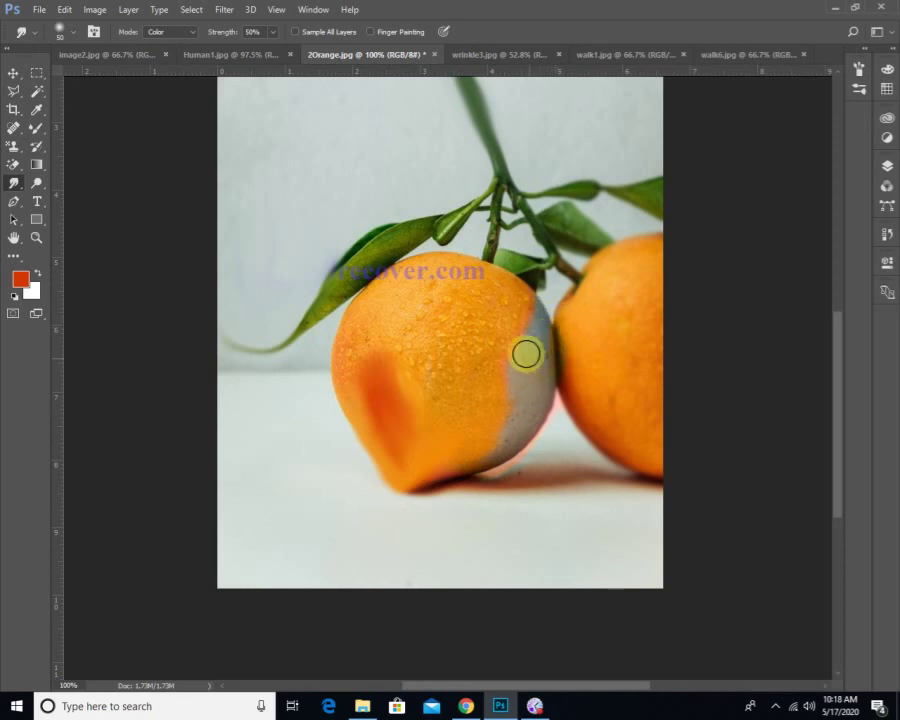
- Set the Smudge mode to Lighten and smudge the left orange's grayed right side and the area beside the red-orange streak
{"action": "left_click", "coordinate": [176, 33]}
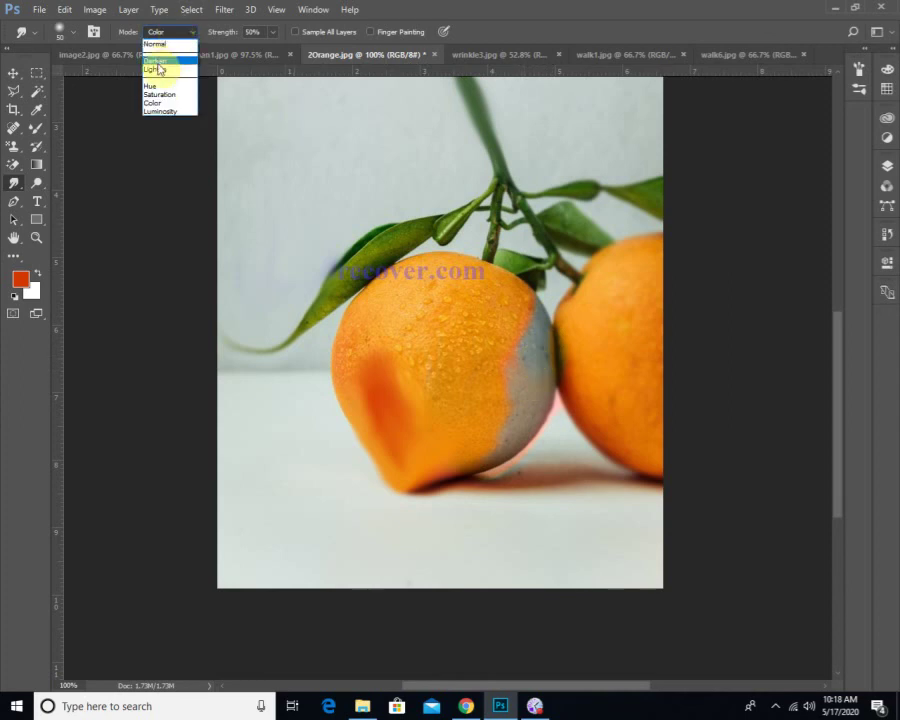
{"action": "left_click", "coordinate": [158, 69]}
{"action": "mouse_move", "coordinate": [513, 324]}
{"action": "left_mouse_down"}
{"action": "mouse_move", "coordinate": [541, 361]}
{"action": "mouse_move", "coordinate": [524, 329]}
{"action": "mouse_move", "coordinate": [547, 356]}
{"action": "mouse_move", "coordinate": [529, 302]}
{"action": "mouse_move", "coordinate": [548, 331]}
{"action": "mouse_move", "coordinate": [527, 312]}
{"action": "mouse_move", "coordinate": [537, 342]}
{"action": "mouse_move", "coordinate": [518, 354]}
{"action": "mouse_move", "coordinate": [525, 392]}
{"action": "mouse_move", "coordinate": [512, 389]}
{"action": "mouse_move", "coordinate": [531, 409]}
{"action": "mouse_move", "coordinate": [514, 387]}
{"action": "mouse_move", "coordinate": [496, 427]}
{"action": "mouse_move", "coordinate": [505, 431]}
{"action": "mouse_move", "coordinate": [509, 359]}
{"action": "mouse_move", "coordinate": [525, 389]}
{"action": "mouse_move", "coordinate": [535, 371]}
{"action": "mouse_move", "coordinate": [549, 390]}
{"action": "mouse_move", "coordinate": [538, 366]}
{"action": "mouse_move", "coordinate": [548, 358]}
{"action": "mouse_move", "coordinate": [507, 387]}
{"action": "mouse_move", "coordinate": [524, 417]}
{"action": "mouse_move", "coordinate": [525, 450]}
{"action": "mouse_move", "coordinate": [508, 438]}
{"action": "mouse_move", "coordinate": [479, 461]}
{"action": "mouse_move", "coordinate": [519, 379]}
{"action": "mouse_move", "coordinate": [477, 430]}
{"action": "mouse_move", "coordinate": [497, 423]}
{"action": "mouse_move", "coordinate": [476, 448]}
{"action": "left_mouse_up"}
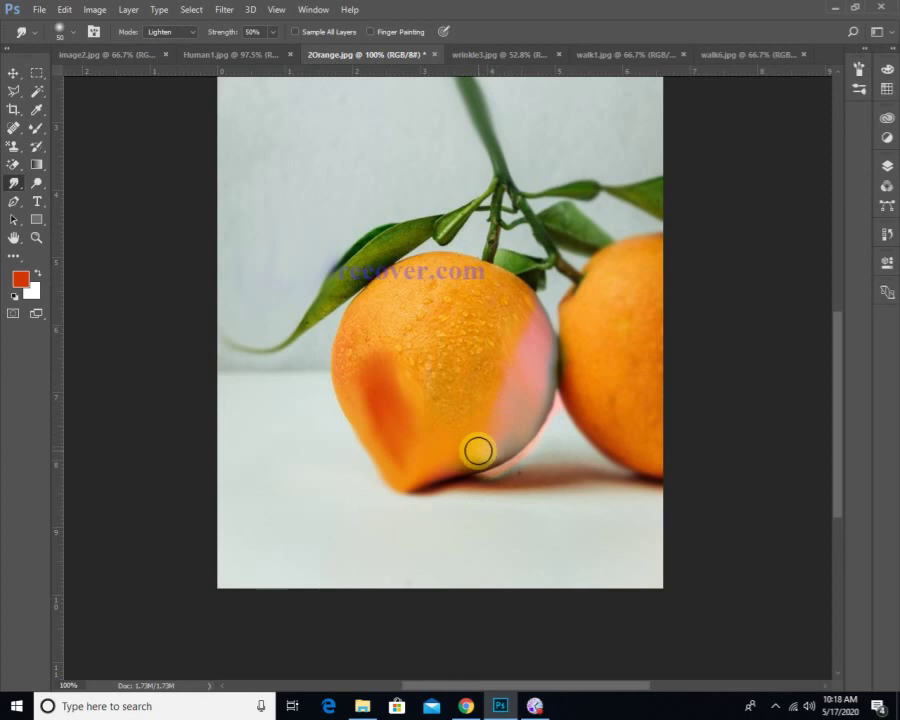
{"action": "mouse_move", "coordinate": [409, 405]}
{"action": "left_mouse_down"}
{"action": "mouse_move", "coordinate": [372, 390]}
{"action": "mouse_move", "coordinate": [393, 436]}
{"action": "mouse_move", "coordinate": [378, 390]}
{"action": "mouse_move", "coordinate": [379, 442]}
{"action": "mouse_move", "coordinate": [396, 431]}
{"action": "mouse_move", "coordinate": [430, 445]}
{"action": "mouse_move", "coordinate": [408, 416]}
{"action": "mouse_move", "coordinate": [432, 443]}
{"action": "left_mouse_up"}
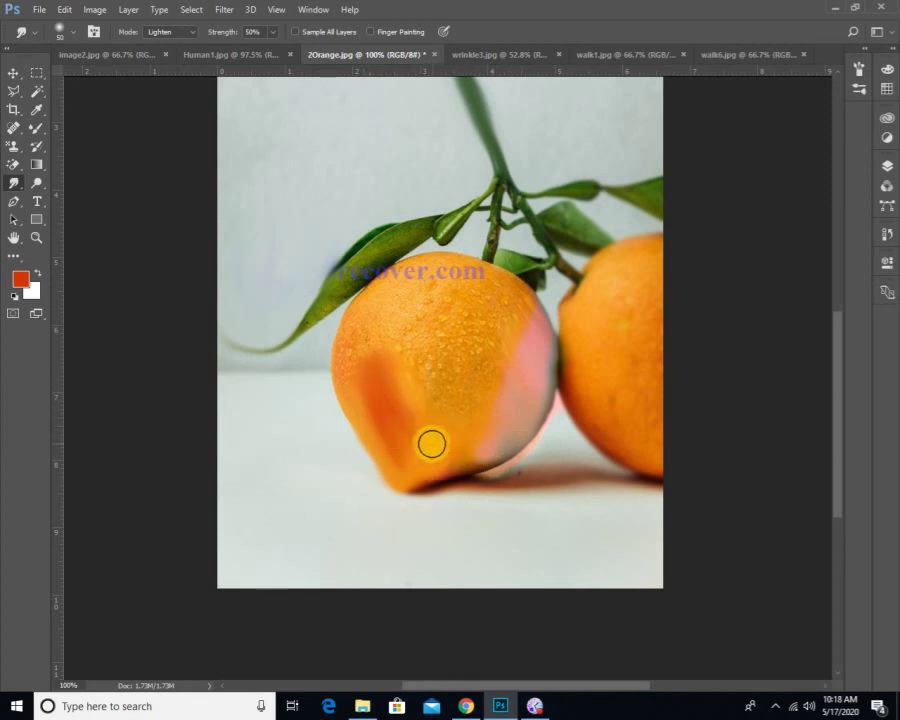
- Activate the Art History Brush and bring up the walk6.jpg image of the man passing the blue van
{"action": "left_click", "coordinate": [14, 192]}
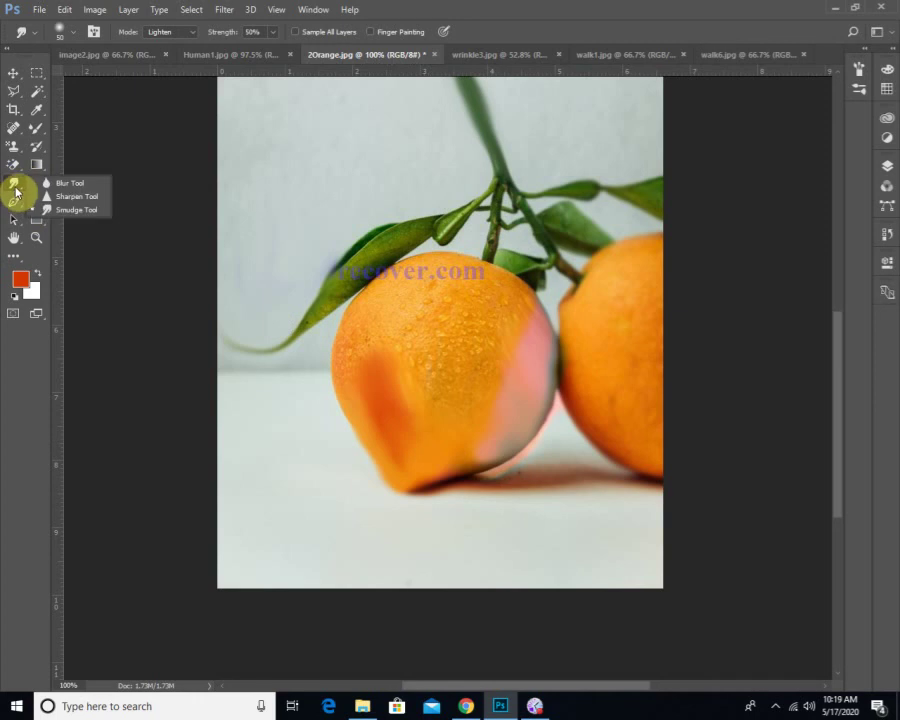
{"action": "left_click", "coordinate": [42, 172]}
{"action": "left_click", "coordinate": [40, 152]}
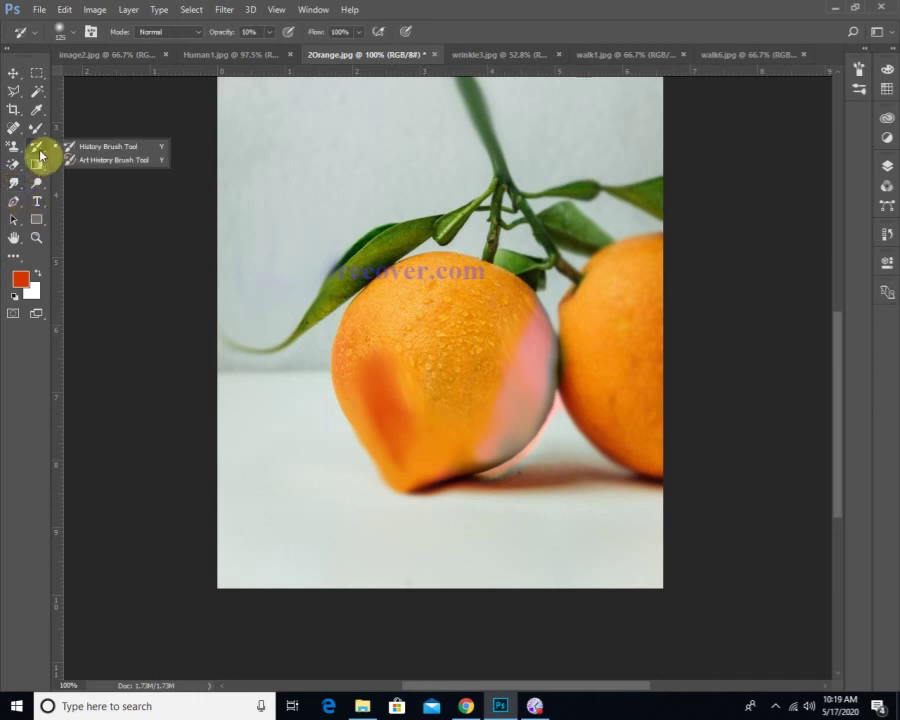
{"action": "left_click", "coordinate": [92, 161]}
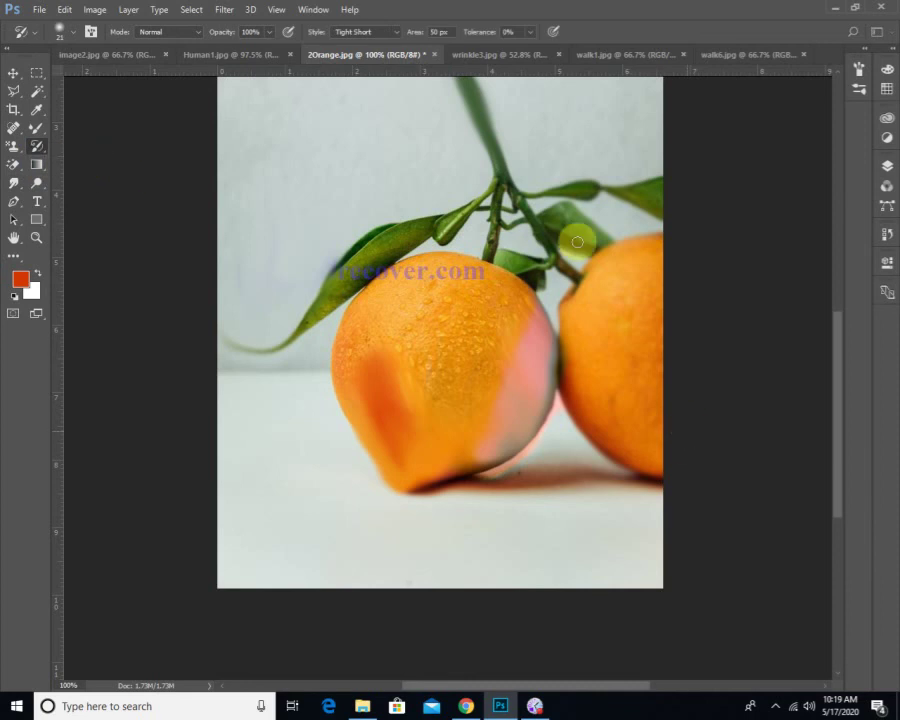
{"action": "left_click", "coordinate": [233, 55]}
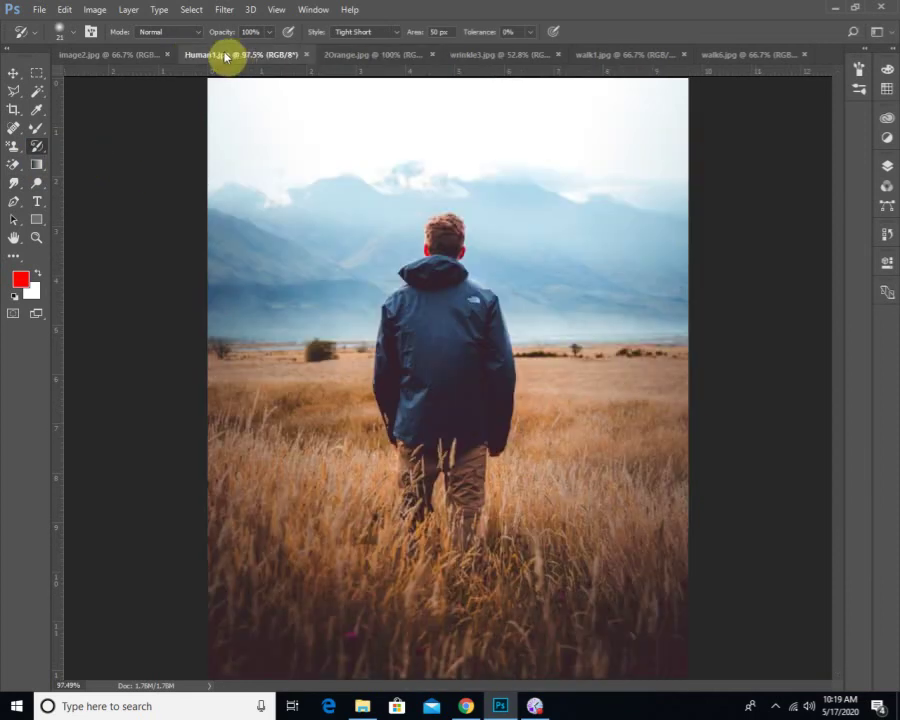
{"action": "left_click", "coordinate": [128, 56]}
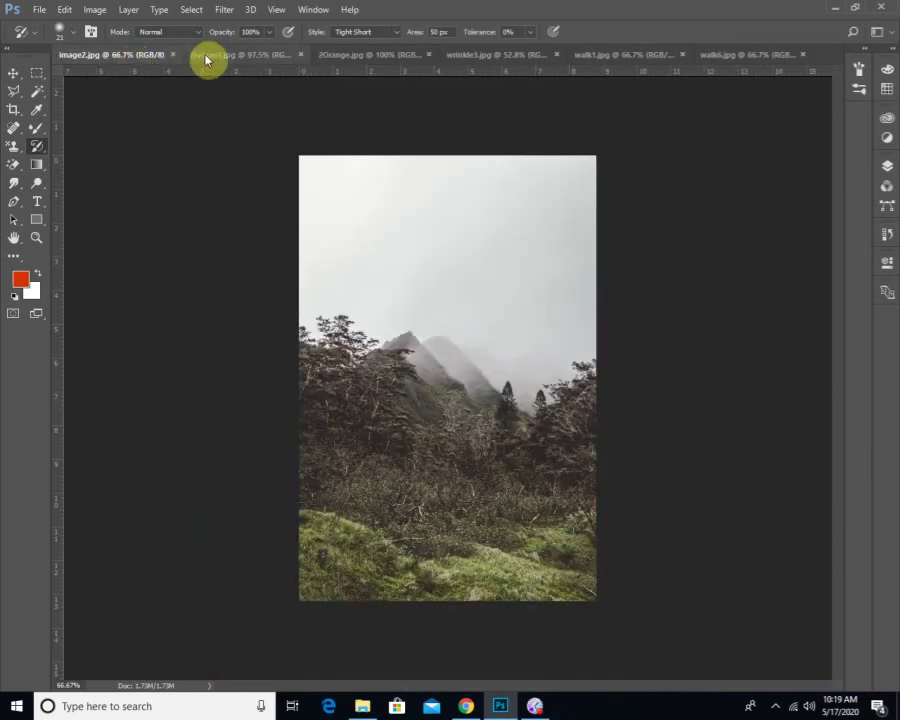
{"action": "left_click", "coordinate": [206, 56]}
{"action": "left_click", "coordinate": [600, 56]}
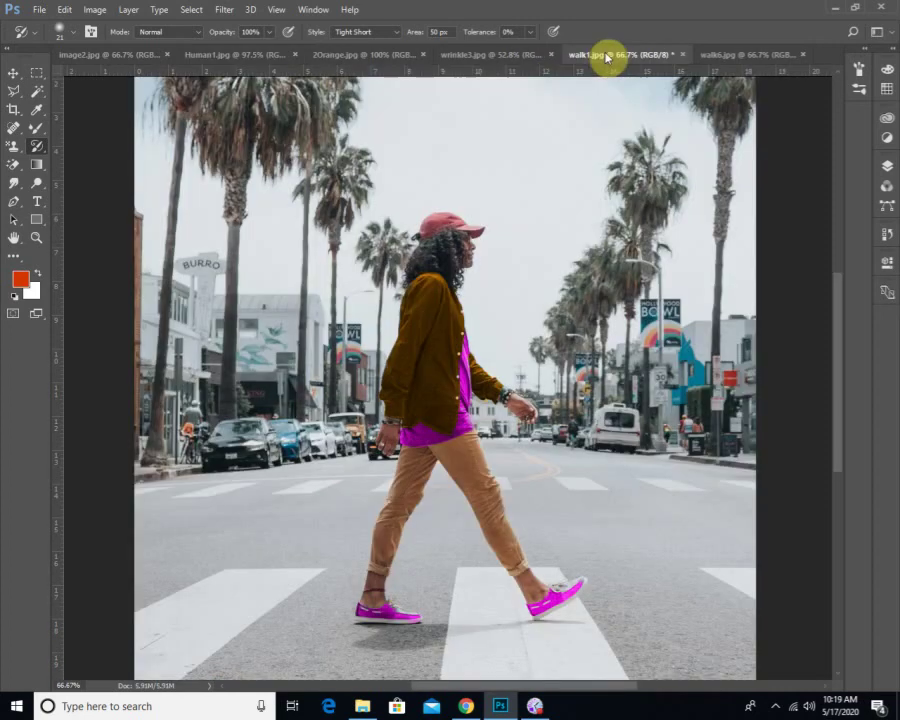
{"action": "left_click", "coordinate": [764, 62]}
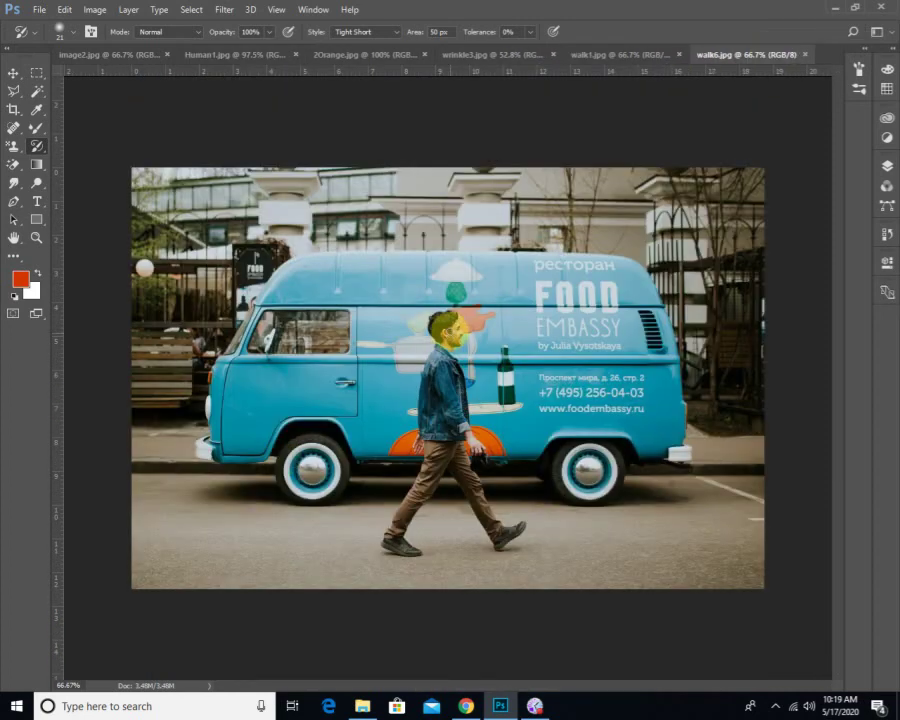
- Set the Art History Brush style to Dab and paint over the walking man from head to shoes
{"action": "left_click", "coordinate": [372, 33]}
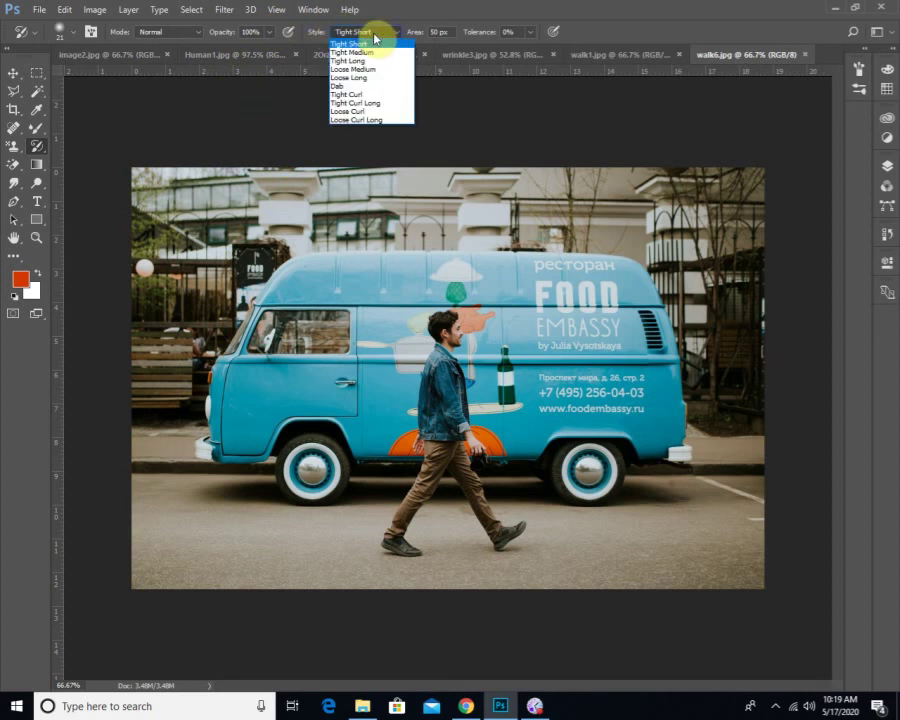
{"action": "left_click", "coordinate": [352, 86]}
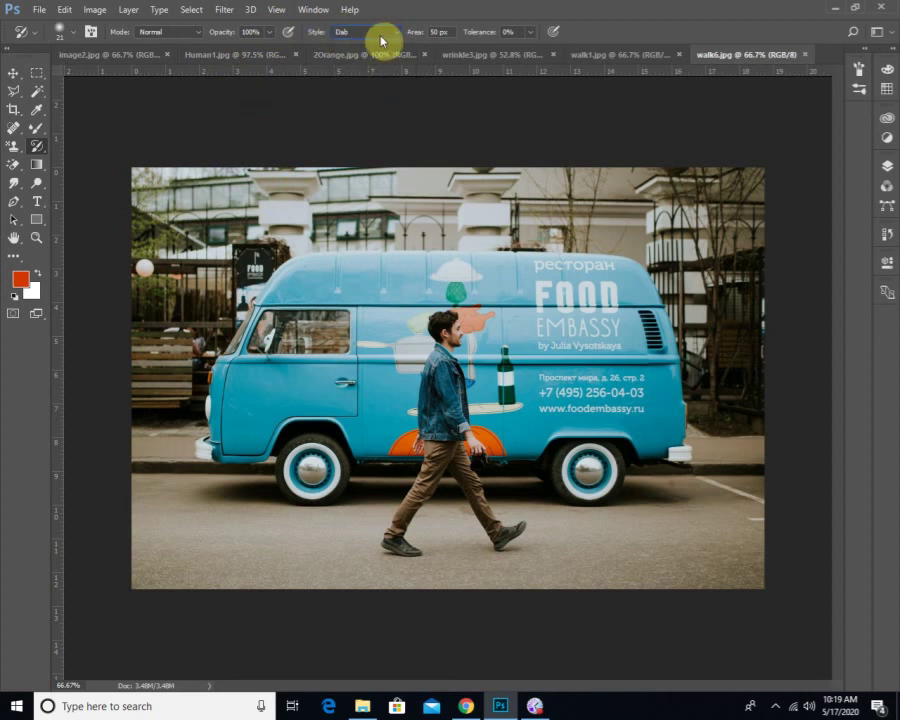
{"action": "left_click", "coordinate": [379, 39]}
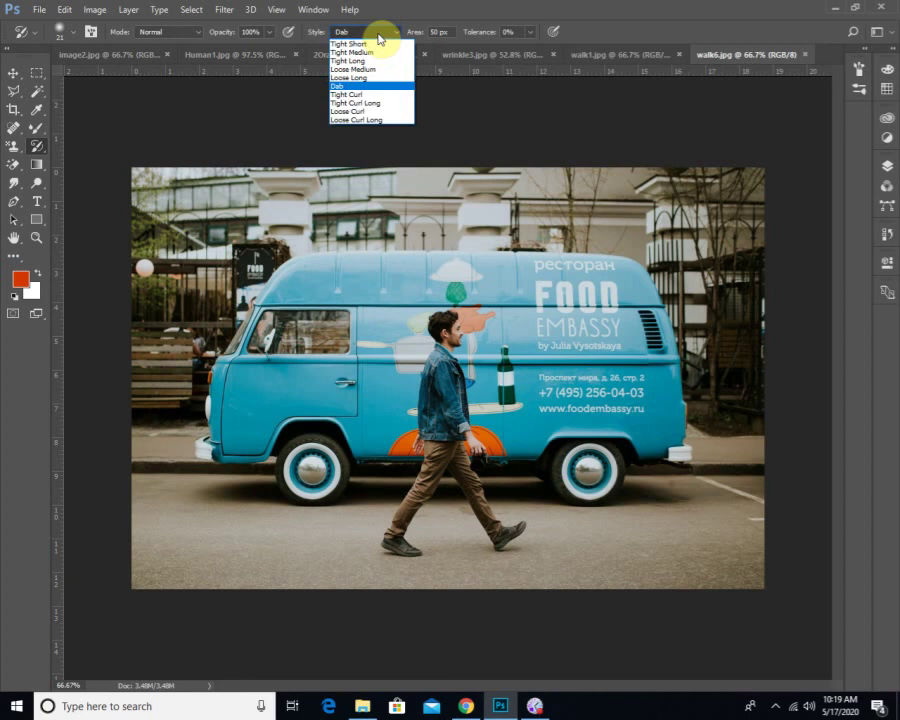
{"action": "left_click", "coordinate": [441, 11]}
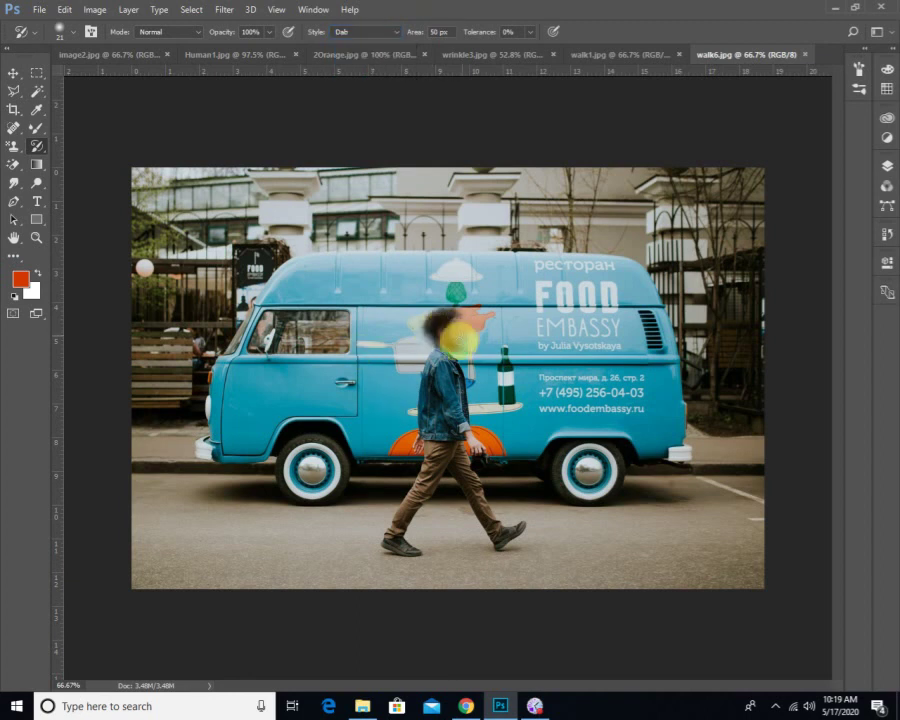
{"action": "mouse_move", "coordinate": [458, 338]}
{"action": "left_mouse_down"}
{"action": "mouse_move", "coordinate": [445, 377]}
{"action": "mouse_move", "coordinate": [438, 334]}
{"action": "mouse_move", "coordinate": [416, 379]}
{"action": "mouse_move", "coordinate": [466, 372]}
{"action": "mouse_move", "coordinate": [449, 379]}
{"action": "mouse_move", "coordinate": [440, 410]}
{"action": "mouse_move", "coordinate": [440, 383]}
{"action": "mouse_move", "coordinate": [427, 441]}
{"action": "mouse_move", "coordinate": [450, 437]}
{"action": "mouse_move", "coordinate": [462, 415]}
{"action": "mouse_move", "coordinate": [464, 446]}
{"action": "mouse_move", "coordinate": [501, 469]}
{"action": "mouse_move", "coordinate": [465, 456]}
{"action": "mouse_move", "coordinate": [444, 493]}
{"action": "mouse_move", "coordinate": [427, 469]}
{"action": "mouse_move", "coordinate": [432, 447]}
{"action": "mouse_move", "coordinate": [387, 520]}
{"action": "mouse_move", "coordinate": [390, 541]}
{"action": "mouse_move", "coordinate": [417, 513]}
{"action": "mouse_move", "coordinate": [408, 573]}
{"action": "mouse_move", "coordinate": [383, 548]}
{"action": "mouse_move", "coordinate": [444, 514]}
{"action": "mouse_move", "coordinate": [453, 492]}
{"action": "mouse_move", "coordinate": [471, 486]}
{"action": "mouse_move", "coordinate": [487, 540]}
{"action": "mouse_move", "coordinate": [526, 539]}
{"action": "mouse_move", "coordinate": [499, 533]}
{"action": "mouse_move", "coordinate": [491, 463]}
{"action": "mouse_move", "coordinate": [466, 476]}
{"action": "mouse_move", "coordinate": [438, 355]}
{"action": "mouse_move", "coordinate": [478, 347]}
{"action": "mouse_move", "coordinate": [453, 410]}
{"action": "mouse_move", "coordinate": [345, 476]}
{"action": "left_mouse_up"}
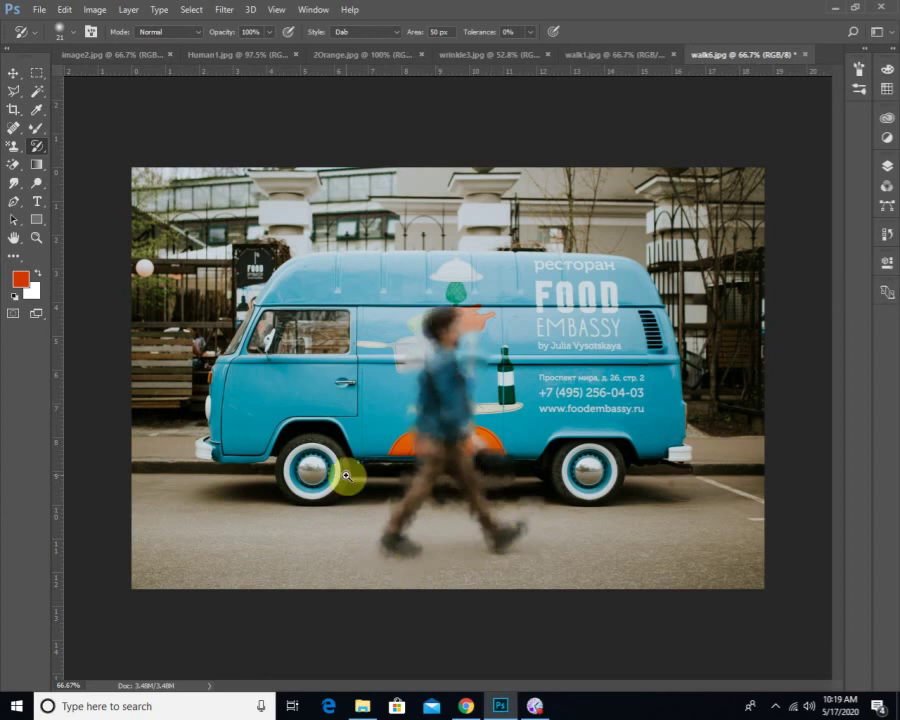
- Reduce the Art History Brush to 2 px and repaint the man and the van artwork around him in finer detail
{"action": "key", "text": "ctrl+plus"}
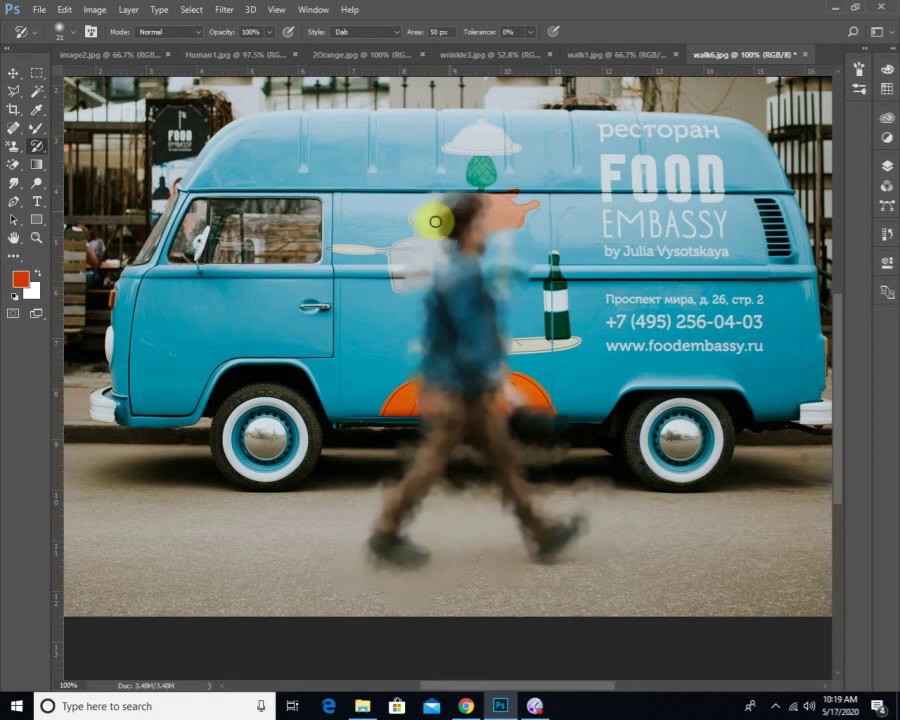
{"action": "mouse_move", "coordinate": [442, 220]}
{"action": "left_mouse_down"}
{"action": "mouse_move", "coordinate": [455, 183]}
{"action": "mouse_move", "coordinate": [469, 200]}
{"action": "mouse_move", "coordinate": [461, 251]}
{"action": "mouse_move", "coordinate": [469, 204]}
{"action": "mouse_move", "coordinate": [490, 221]}
{"action": "mouse_move", "coordinate": [488, 264]}
{"action": "mouse_move", "coordinate": [483, 246]}
{"action": "mouse_move", "coordinate": [451, 253]}
{"action": "mouse_move", "coordinate": [456, 288]}
{"action": "mouse_move", "coordinate": [483, 217]}
{"action": "mouse_move", "coordinate": [481, 258]}
{"action": "mouse_move", "coordinate": [450, 323]}
{"action": "mouse_move", "coordinate": [429, 429]}
{"action": "mouse_move", "coordinate": [380, 539]}
{"action": "mouse_move", "coordinate": [419, 555]}
{"action": "mouse_move", "coordinate": [434, 475]}
{"action": "mouse_move", "coordinate": [396, 501]}
{"action": "mouse_move", "coordinate": [365, 490]}
{"action": "mouse_move", "coordinate": [362, 562]}
{"action": "mouse_move", "coordinate": [386, 571]}
{"action": "mouse_move", "coordinate": [344, 590]}
{"action": "mouse_move", "coordinate": [362, 612]}
{"action": "mouse_move", "coordinate": [462, 593]}
{"action": "mouse_move", "coordinate": [481, 548]}
{"action": "mouse_move", "coordinate": [451, 520]}
{"action": "mouse_move", "coordinate": [464, 565]}
{"action": "mouse_move", "coordinate": [590, 534]}
{"action": "mouse_move", "coordinate": [544, 501]}
{"action": "mouse_move", "coordinate": [515, 450]}
{"action": "mouse_move", "coordinate": [563, 510]}
{"action": "mouse_move", "coordinate": [609, 491]}
{"action": "mouse_move", "coordinate": [564, 489]}
{"action": "mouse_move", "coordinate": [494, 439]}
{"action": "mouse_move", "coordinate": [551, 418]}
{"action": "mouse_move", "coordinate": [524, 468]}
{"action": "mouse_move", "coordinate": [509, 373]}
{"action": "mouse_move", "coordinate": [536, 400]}
{"action": "mouse_move", "coordinate": [486, 342]}
{"action": "mouse_move", "coordinate": [490, 273]}
{"action": "mouse_move", "coordinate": [503, 251]}
{"action": "mouse_move", "coordinate": [504, 301]}
{"action": "mouse_move", "coordinate": [508, 234]}
{"action": "mouse_move", "coordinate": [485, 175]}
{"action": "mouse_move", "coordinate": [436, 225]}
{"action": "mouse_move", "coordinate": [430, 270]}
{"action": "mouse_move", "coordinate": [436, 223]}
{"action": "mouse_move", "coordinate": [412, 349]}
{"action": "mouse_move", "coordinate": [428, 417]}
{"action": "mouse_move", "coordinate": [468, 359]}
{"action": "mouse_move", "coordinate": [489, 257]}
{"action": "mouse_move", "coordinate": [506, 313]}
{"action": "mouse_move", "coordinate": [522, 254]}
{"action": "mouse_move", "coordinate": [496, 397]}
{"action": "mouse_move", "coordinate": [479, 429]}
{"action": "mouse_move", "coordinate": [428, 472]}
{"action": "mouse_move", "coordinate": [468, 360]}
{"action": "mouse_move", "coordinate": [506, 311]}
{"action": "mouse_move", "coordinate": [478, 426]}
{"action": "mouse_move", "coordinate": [407, 507]}
{"action": "mouse_move", "coordinate": [481, 250]}
{"action": "mouse_move", "coordinate": [482, 213]}
{"action": "left_mouse_up"}
{"action": "key", "text": "bracketleft"}
{"action": "key", "text": "bracketleft"}
{"action": "key", "text": "bracketleft"}
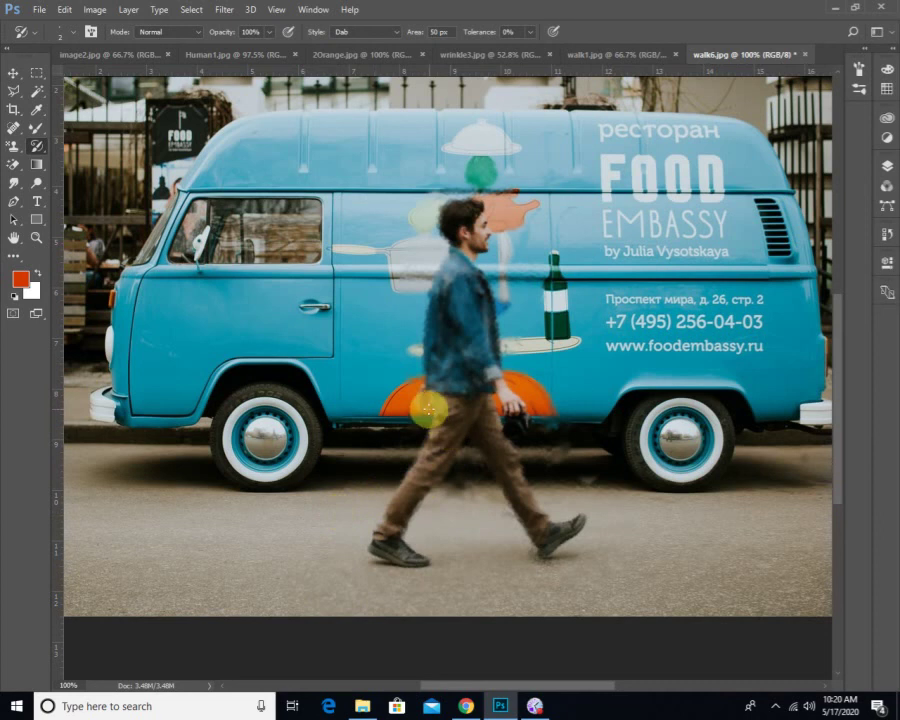
{"action": "mouse_move", "coordinate": [426, 428]}
{"action": "left_mouse_down"}
{"action": "mouse_move", "coordinate": [434, 372]}
{"action": "mouse_move", "coordinate": [417, 359]}
{"action": "mouse_move", "coordinate": [427, 289]}
{"action": "mouse_move", "coordinate": [456, 255]}
{"action": "left_mouse_up"}
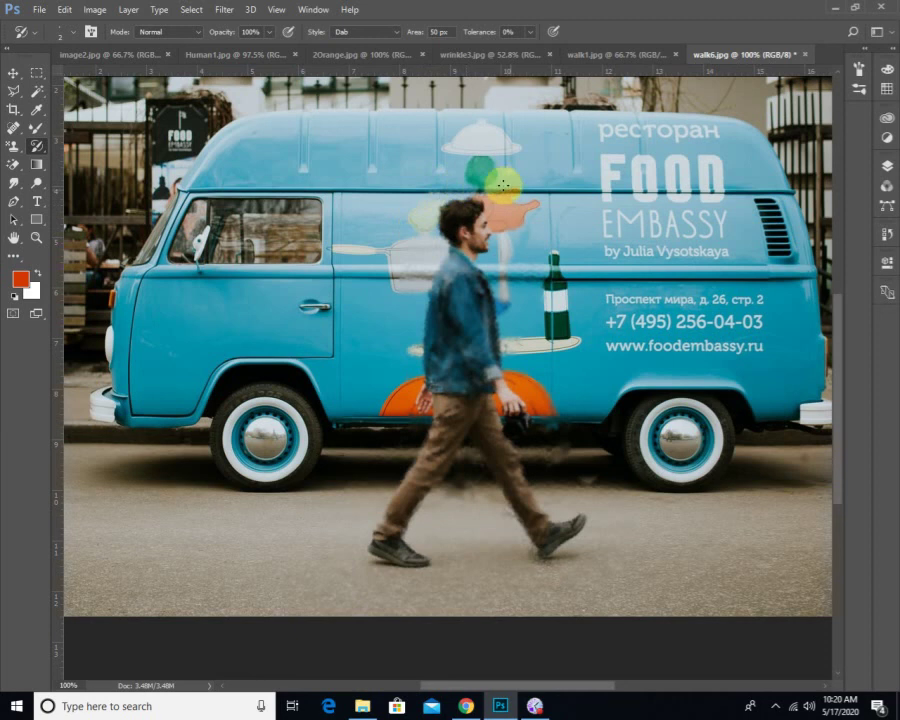
{"action": "left_click", "coordinate": [502, 350]}
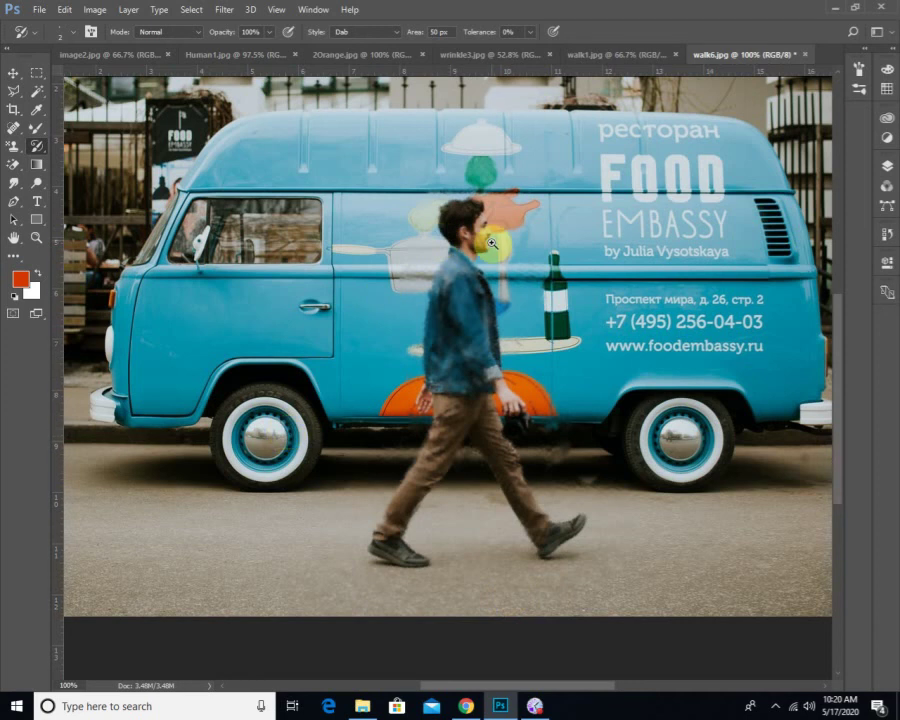
- Paint finer dabs over the man's neck and denim jacket with the Art History Brush at 3 px
{"action": "scroll", "coordinate": [451, 247], "scroll_direction": "up", "scroll_amount": 1}
{"action": "left_click_drag", "start_coordinate": [449, 242], "coordinate": [453, 272]}
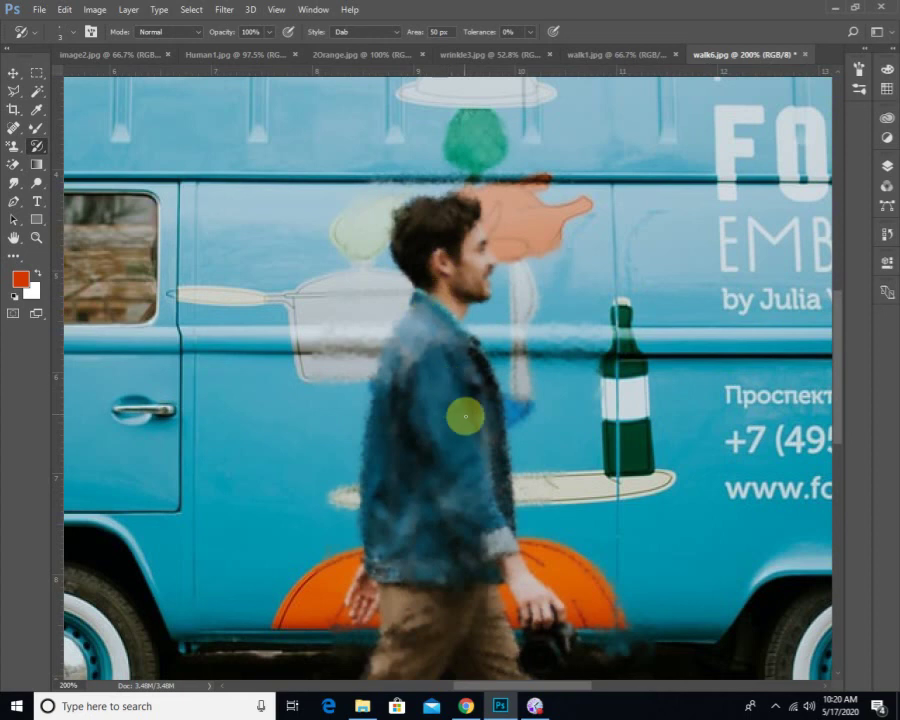
{"action": "scroll", "coordinate": [538, 356], "scroll_direction": "down", "scroll_amount": 1}
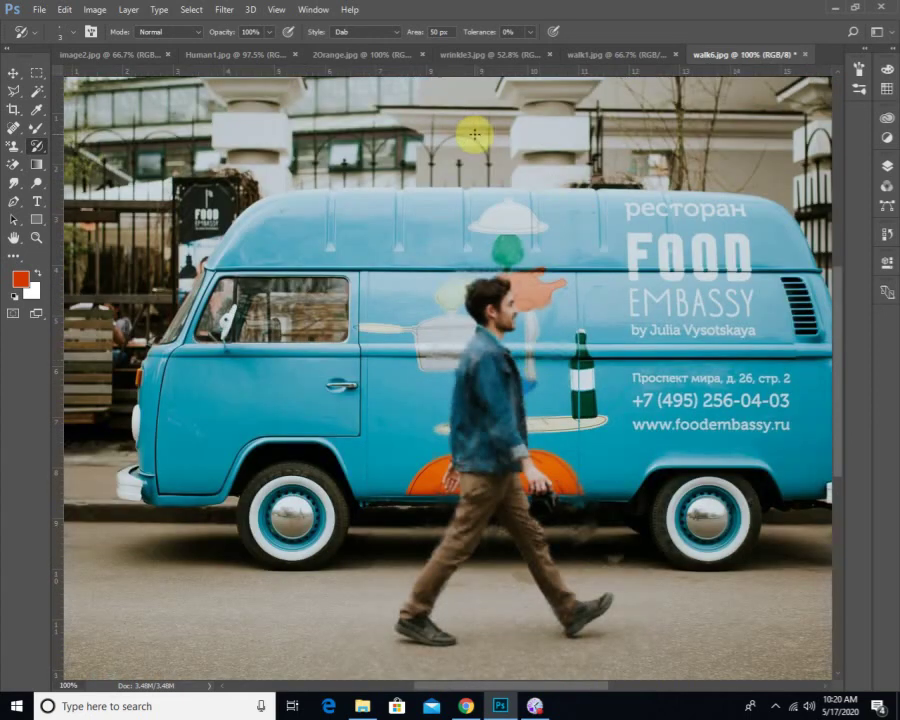
- Duplicate the painted walk6.jpg image, and revert the original walk6.jpg to its last saved version
{"action": "left_click", "coordinate": [95, 9]}
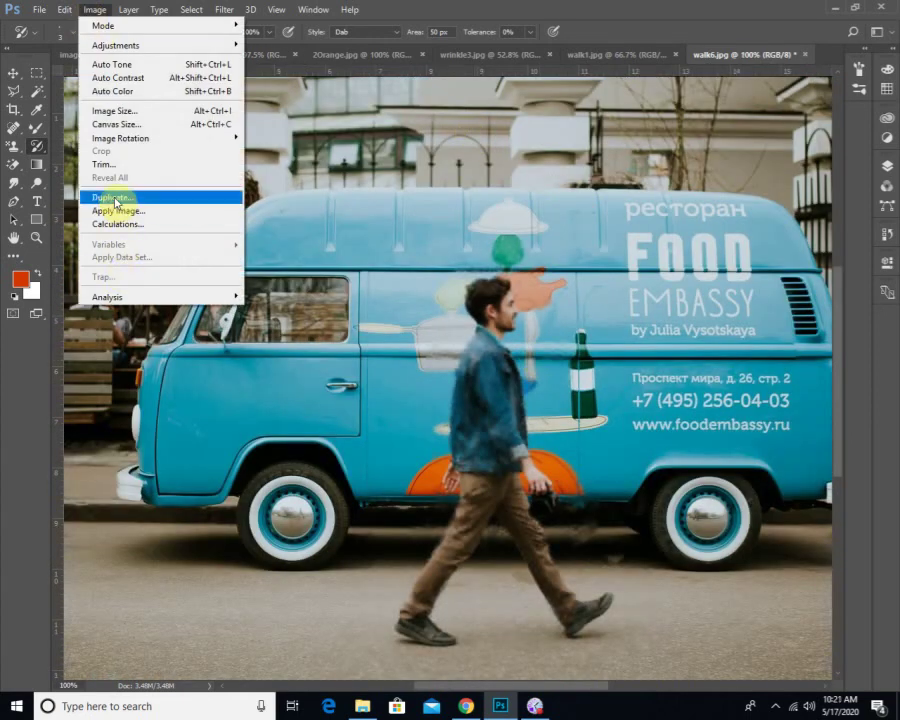
{"action": "left_click", "coordinate": [118, 194]}
{"action": "left_click", "coordinate": [566, 235]}
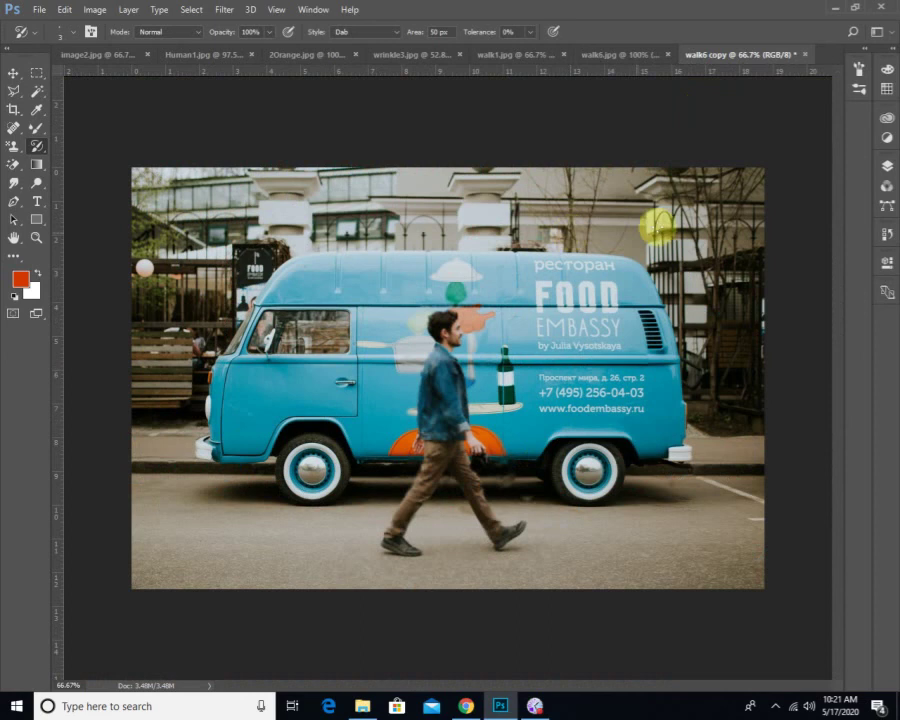
{"action": "left_click", "coordinate": [630, 53]}
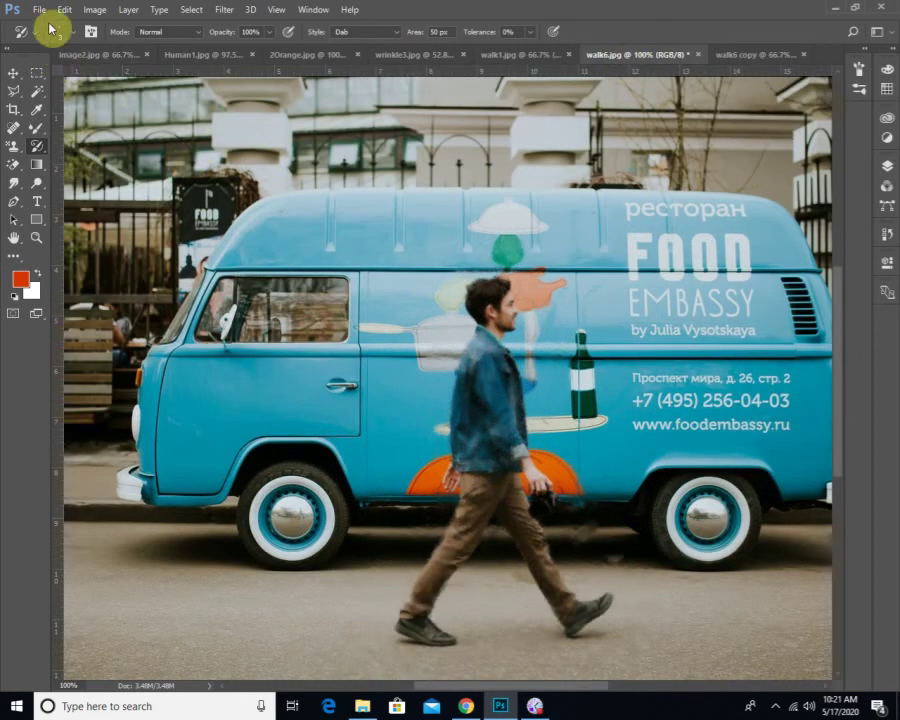
{"action": "left_click", "coordinate": [39, 9]}
{"action": "left_click", "coordinate": [88, 191]}
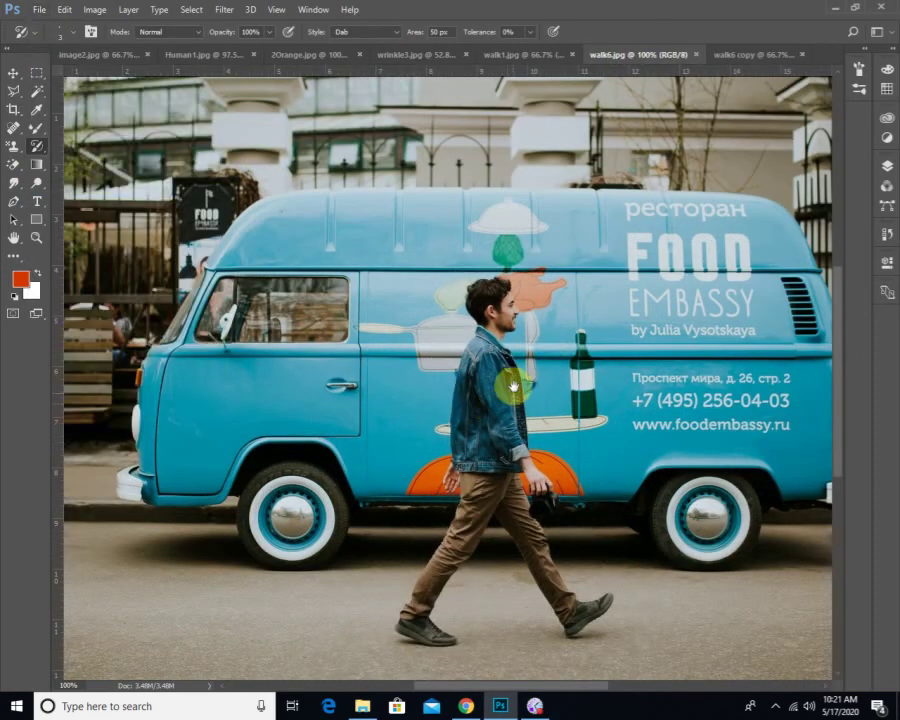
- Float the painted copy in its own window over walk6.jpg and compare the man in both images at 200%
{"action": "scroll", "coordinate": [517, 380], "scroll_direction": "up", "scroll_amount": 5}
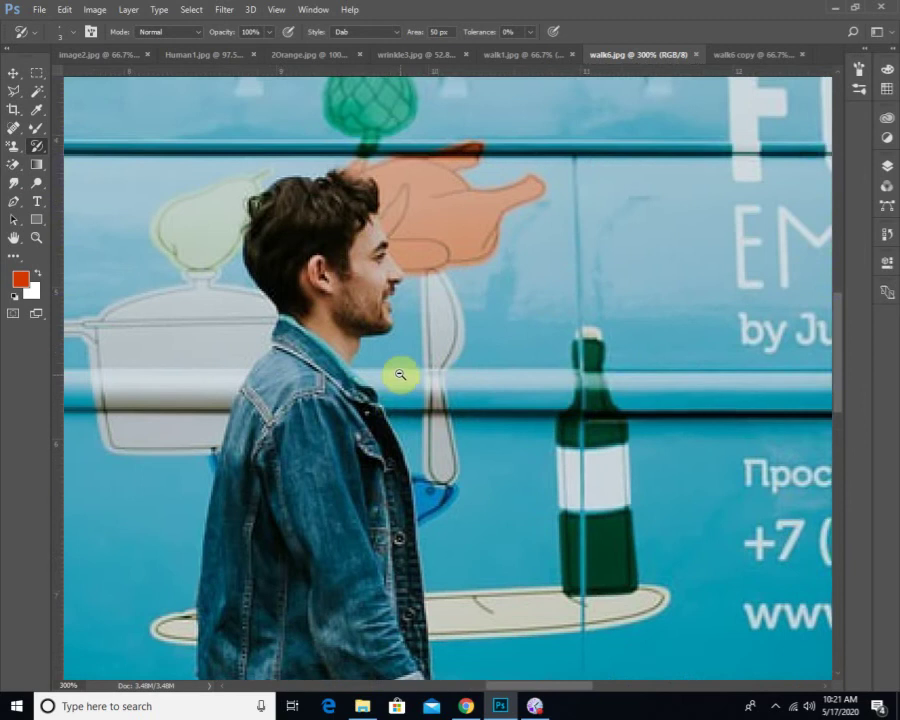
{"action": "scroll", "coordinate": [398, 374], "scroll_direction": "down", "scroll_amount": 2}
{"action": "scroll", "coordinate": [413, 373], "scroll_direction": "down", "scroll_amount": 2}
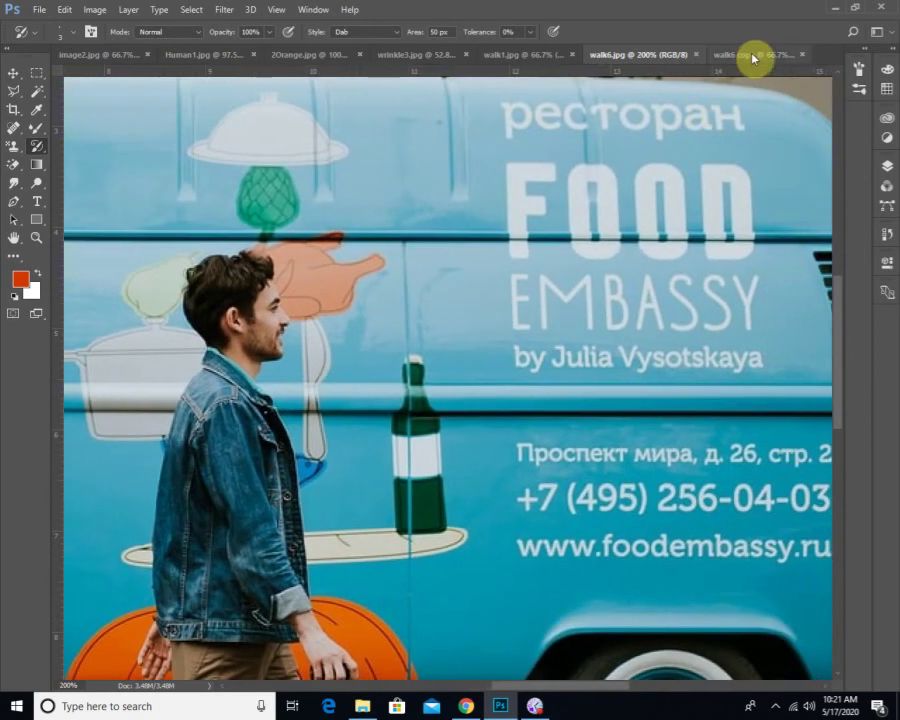
{"action": "left_click", "coordinate": [750, 55]}
{"action": "left_click_drag", "start_coordinate": [730, 58], "coordinate": [689, 173]}
{"action": "scroll", "coordinate": [837, 359], "scroll_direction": "up", "scroll_amount": 1}
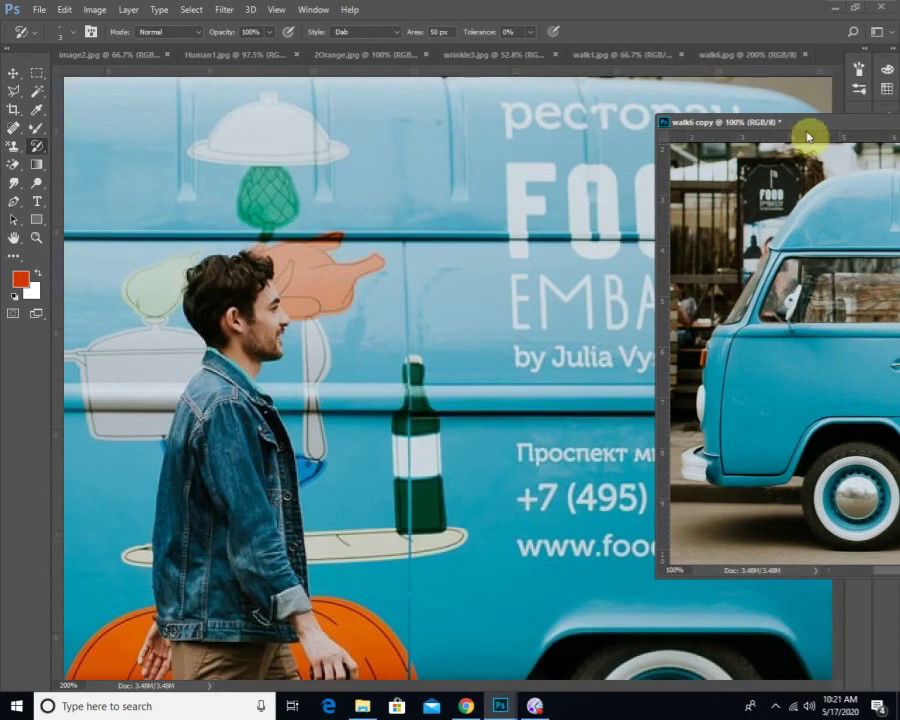
{"action": "left_click_drag", "start_coordinate": [801, 122], "coordinate": [518, 156]}
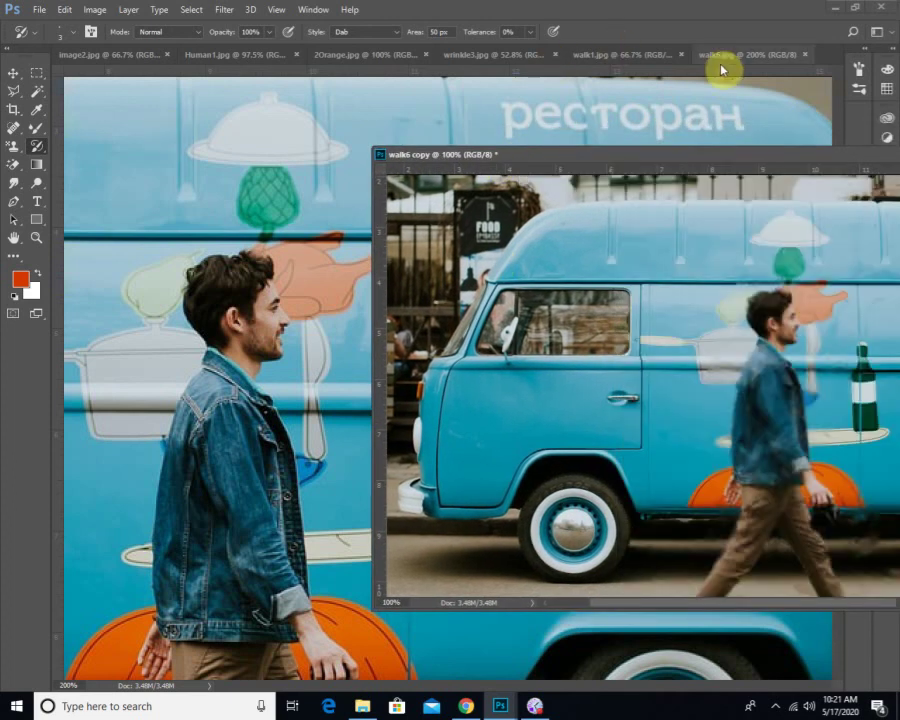
{"action": "scroll", "coordinate": [804, 376], "scroll_direction": "up", "scroll_amount": 1}
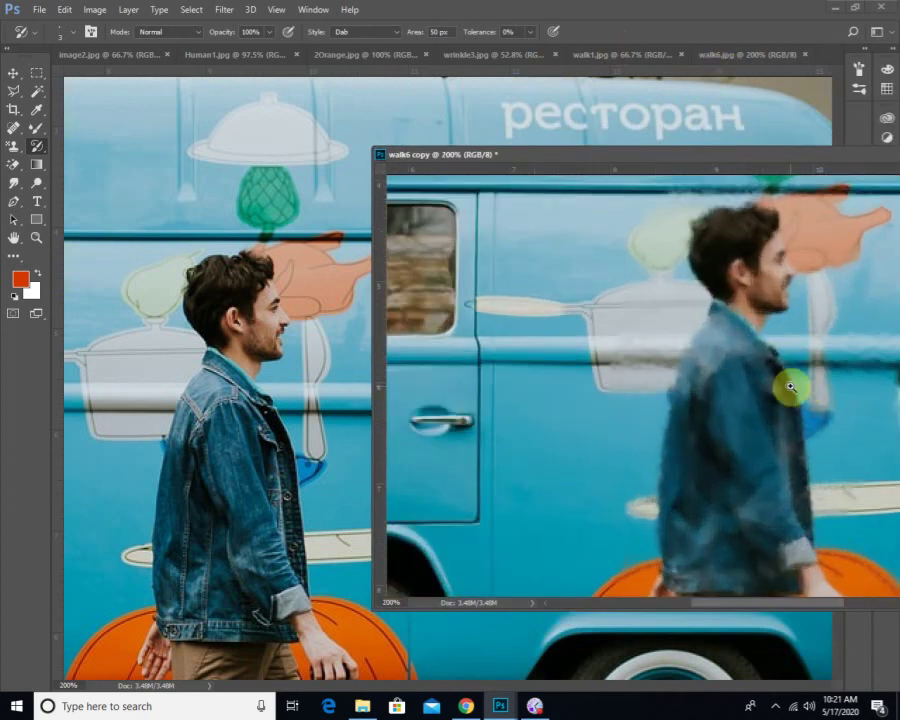
{"action": "left_click_drag", "start_coordinate": [790, 386], "coordinate": [490, 386]}
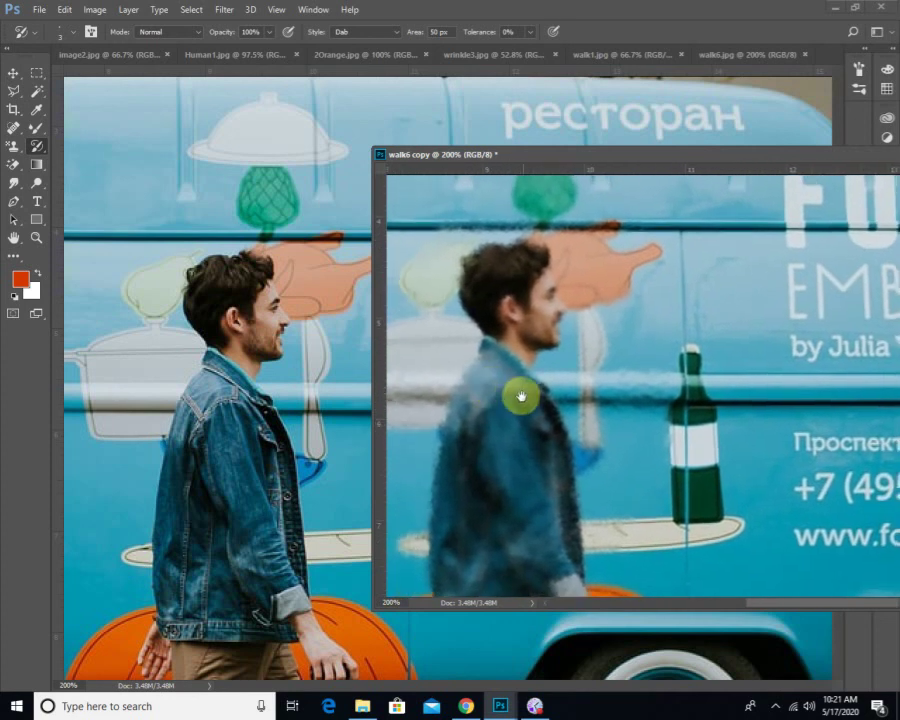
{"action": "scroll", "coordinate": [603, 410], "scroll_direction": "down", "scroll_amount": 1}
{"action": "scroll", "coordinate": [603, 410], "scroll_direction": "down", "scroll_amount": 1}
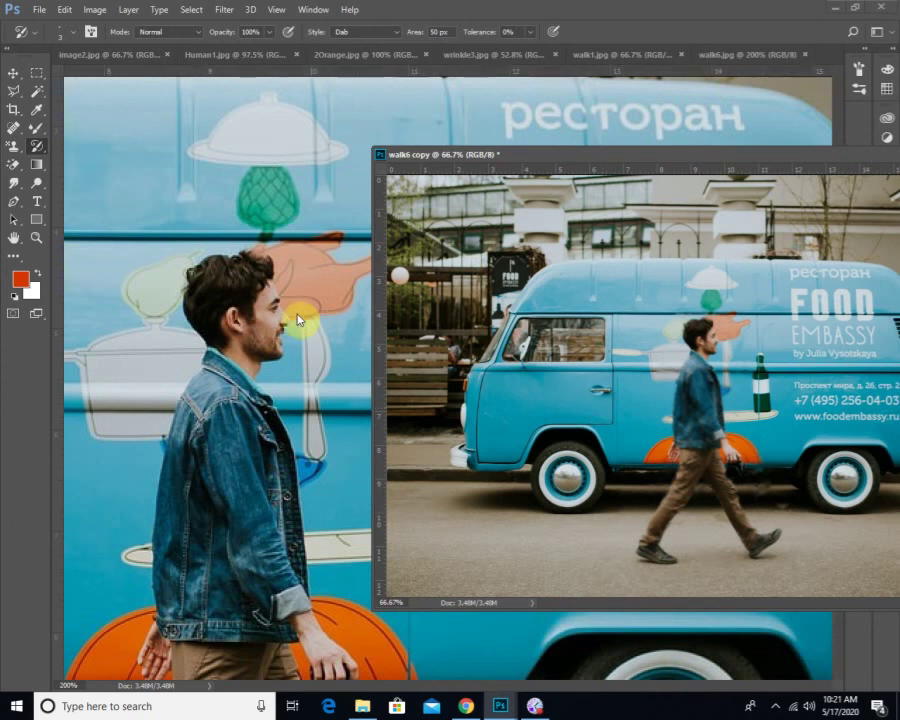
- Fit walk6.jpg to the screen and place the floating copy's window below its man to compare both versions
{"action": "left_click", "coordinate": [311, 353]}
{"action": "key", "text": "ctrl+0"}
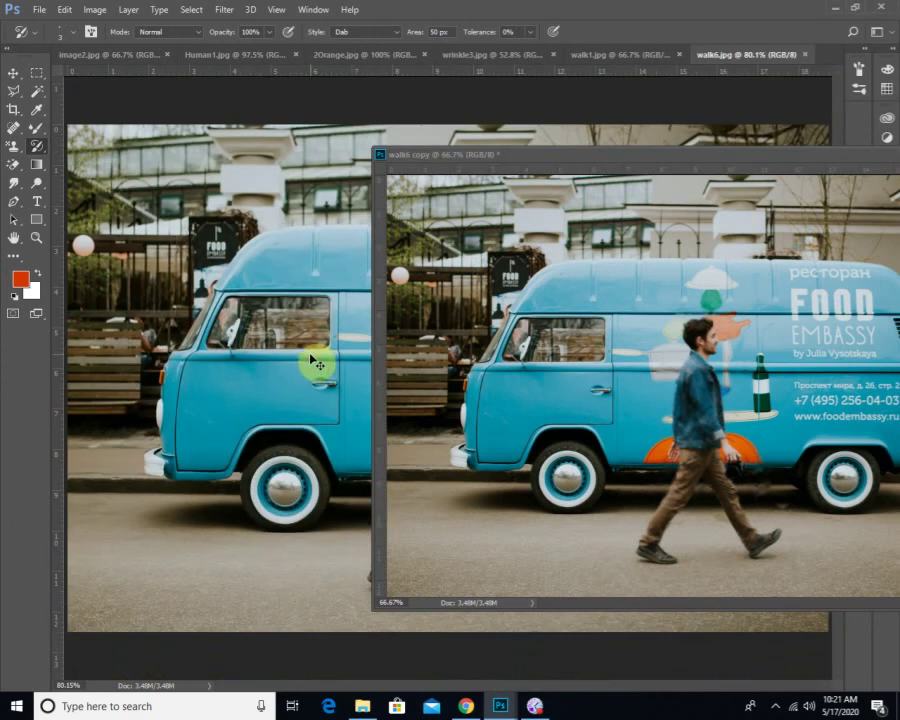
{"action": "left_click_drag", "start_coordinate": [753, 165], "coordinate": [516, 381]}
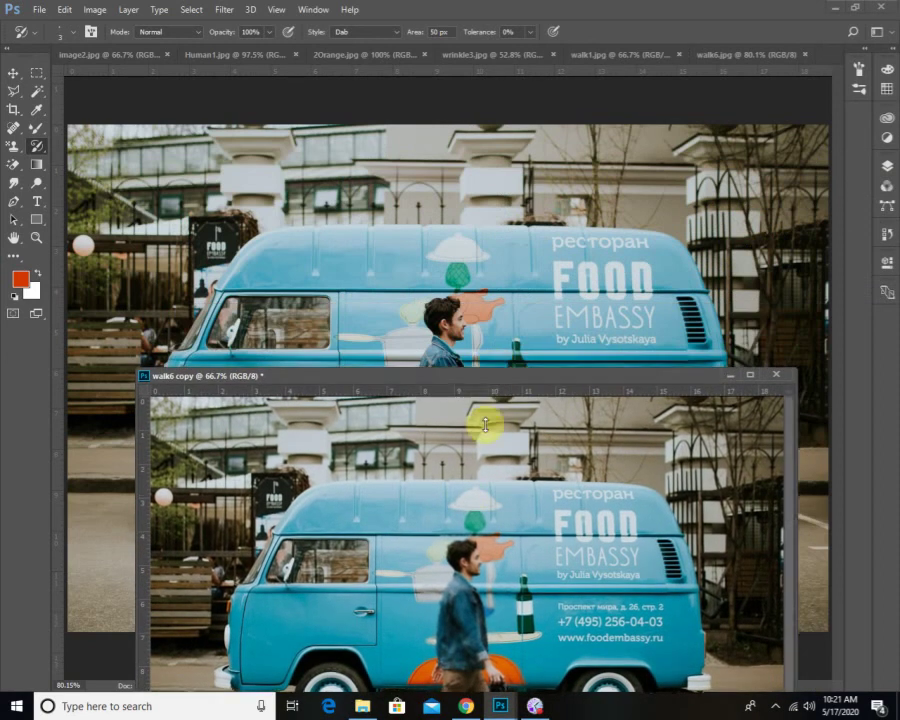
{"action": "left_click_drag", "start_coordinate": [488, 376], "coordinate": [483, 460]}
{"action": "left_click_drag", "start_coordinate": [470, 607], "coordinate": [457, 507]}
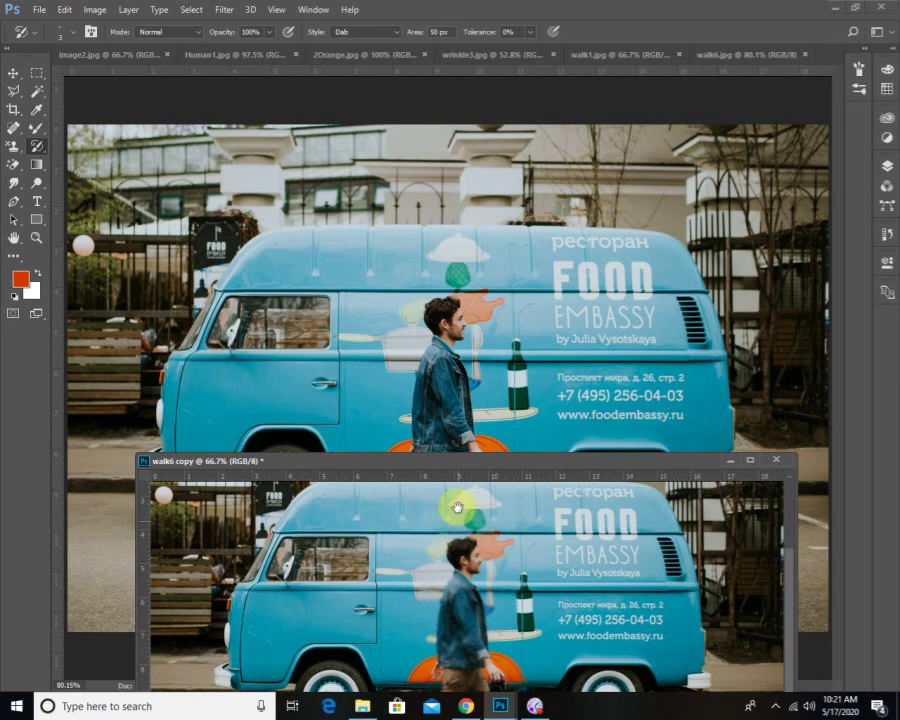
{"action": "left_click_drag", "start_coordinate": [482, 467], "coordinate": [456, 438]}
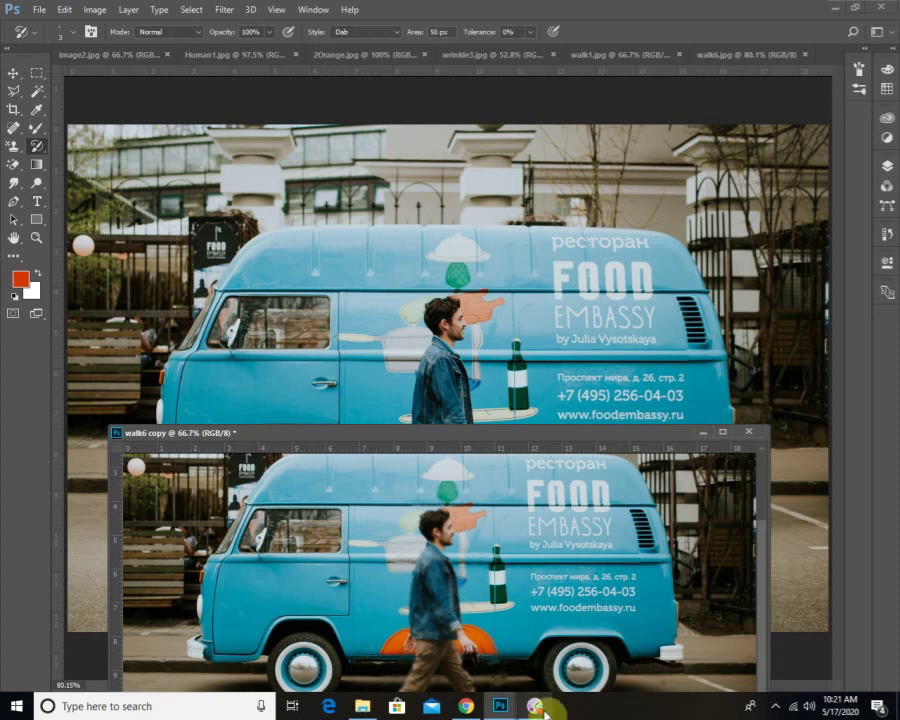
{"action": "mouse_move", "coordinate": [501, 712]}
{"action": "mouse_move", "coordinate": [536, 704]}
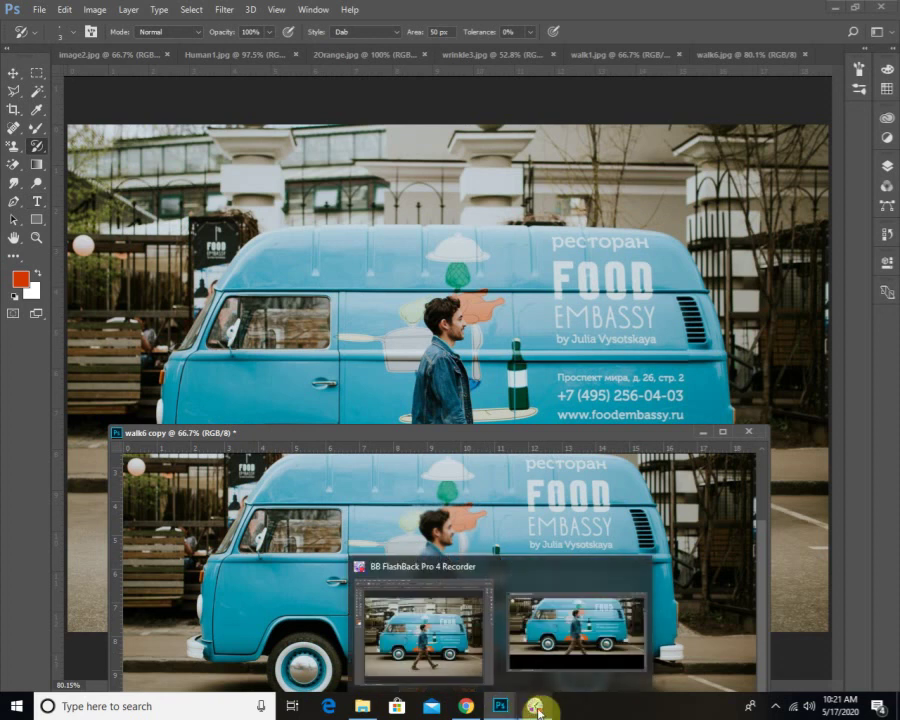